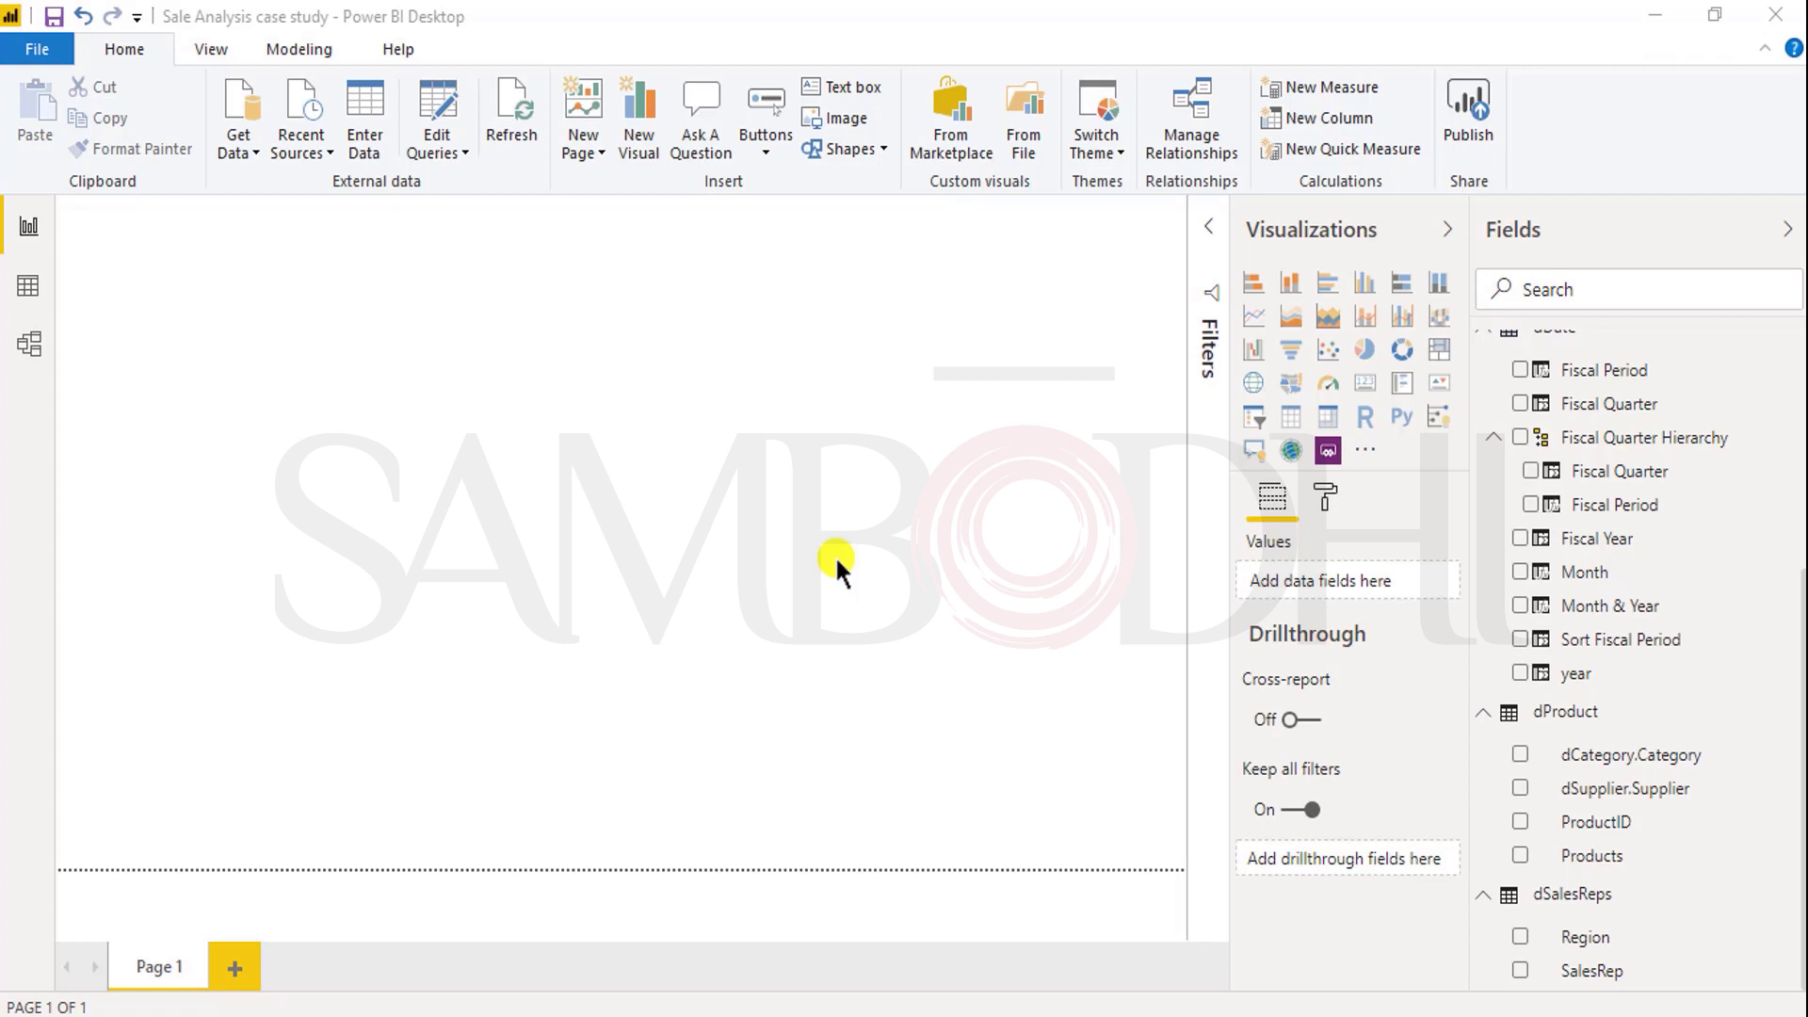
Step: Insert a table visual with Products, Total Gross Profit and Total Unit, and enlarge it slightly
{"action": "left_click", "coordinate": [1288, 425]}
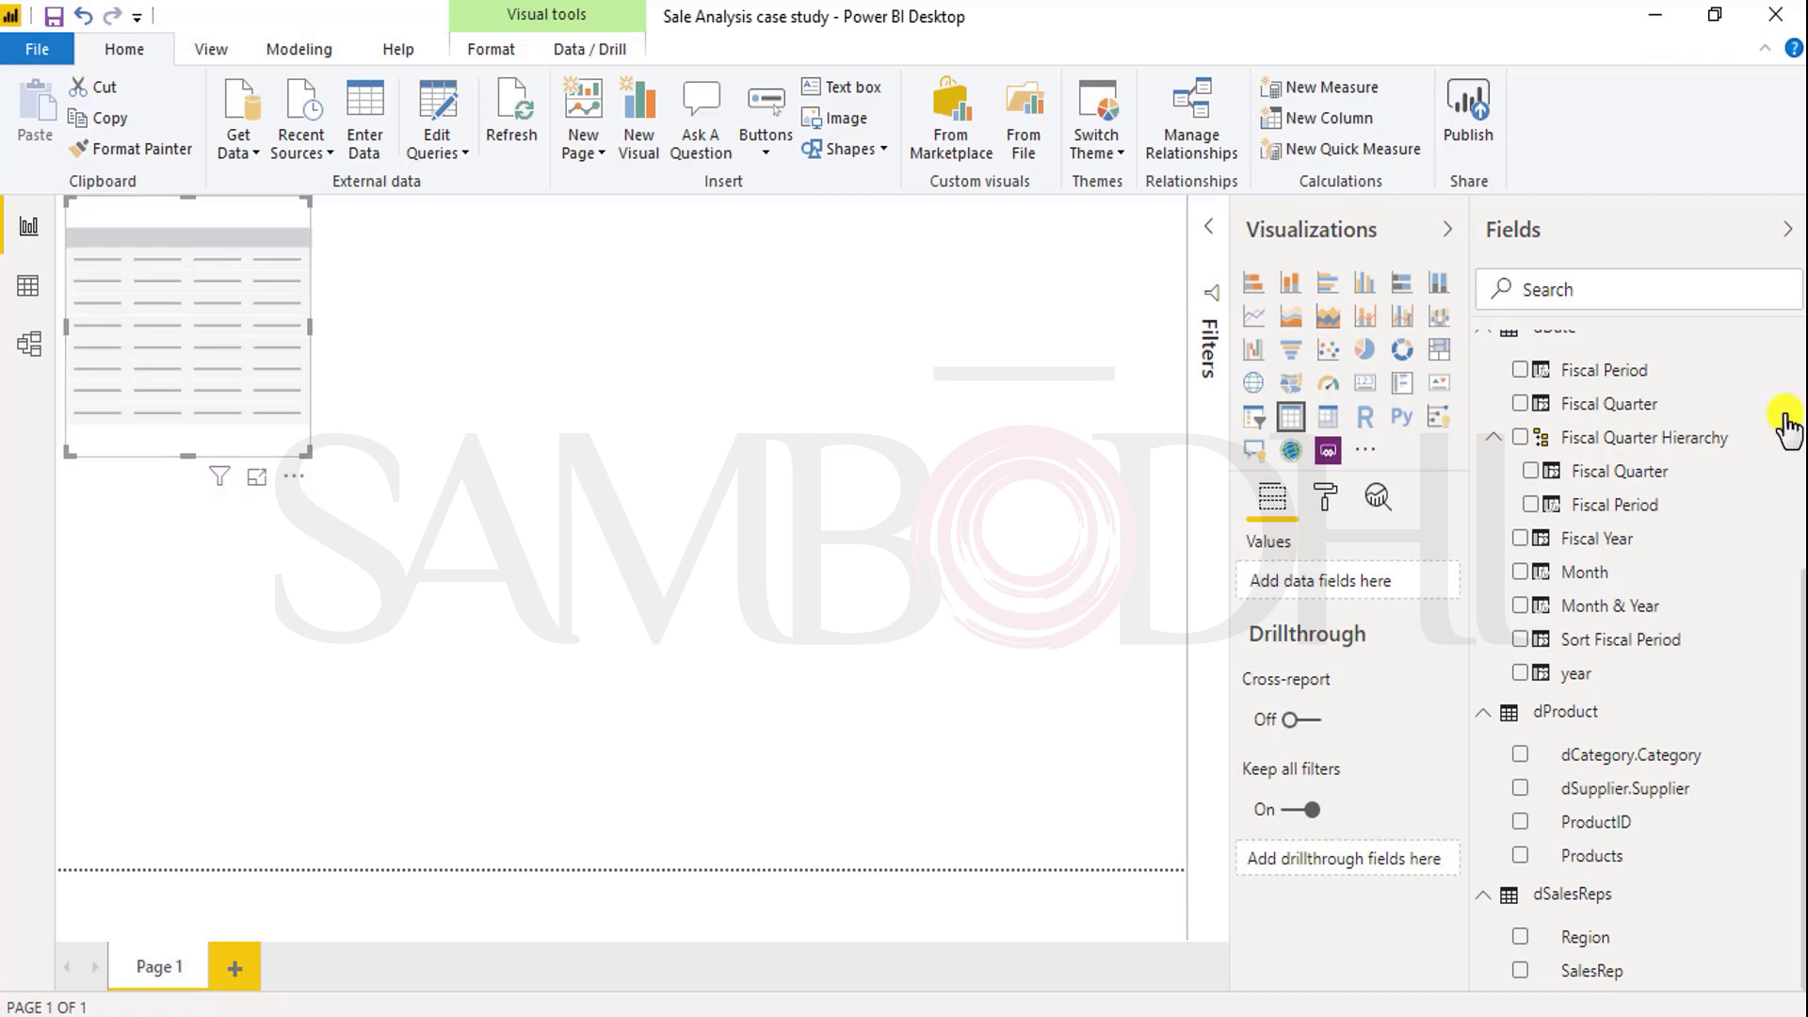
{"action": "left_click", "coordinate": [1521, 857]}
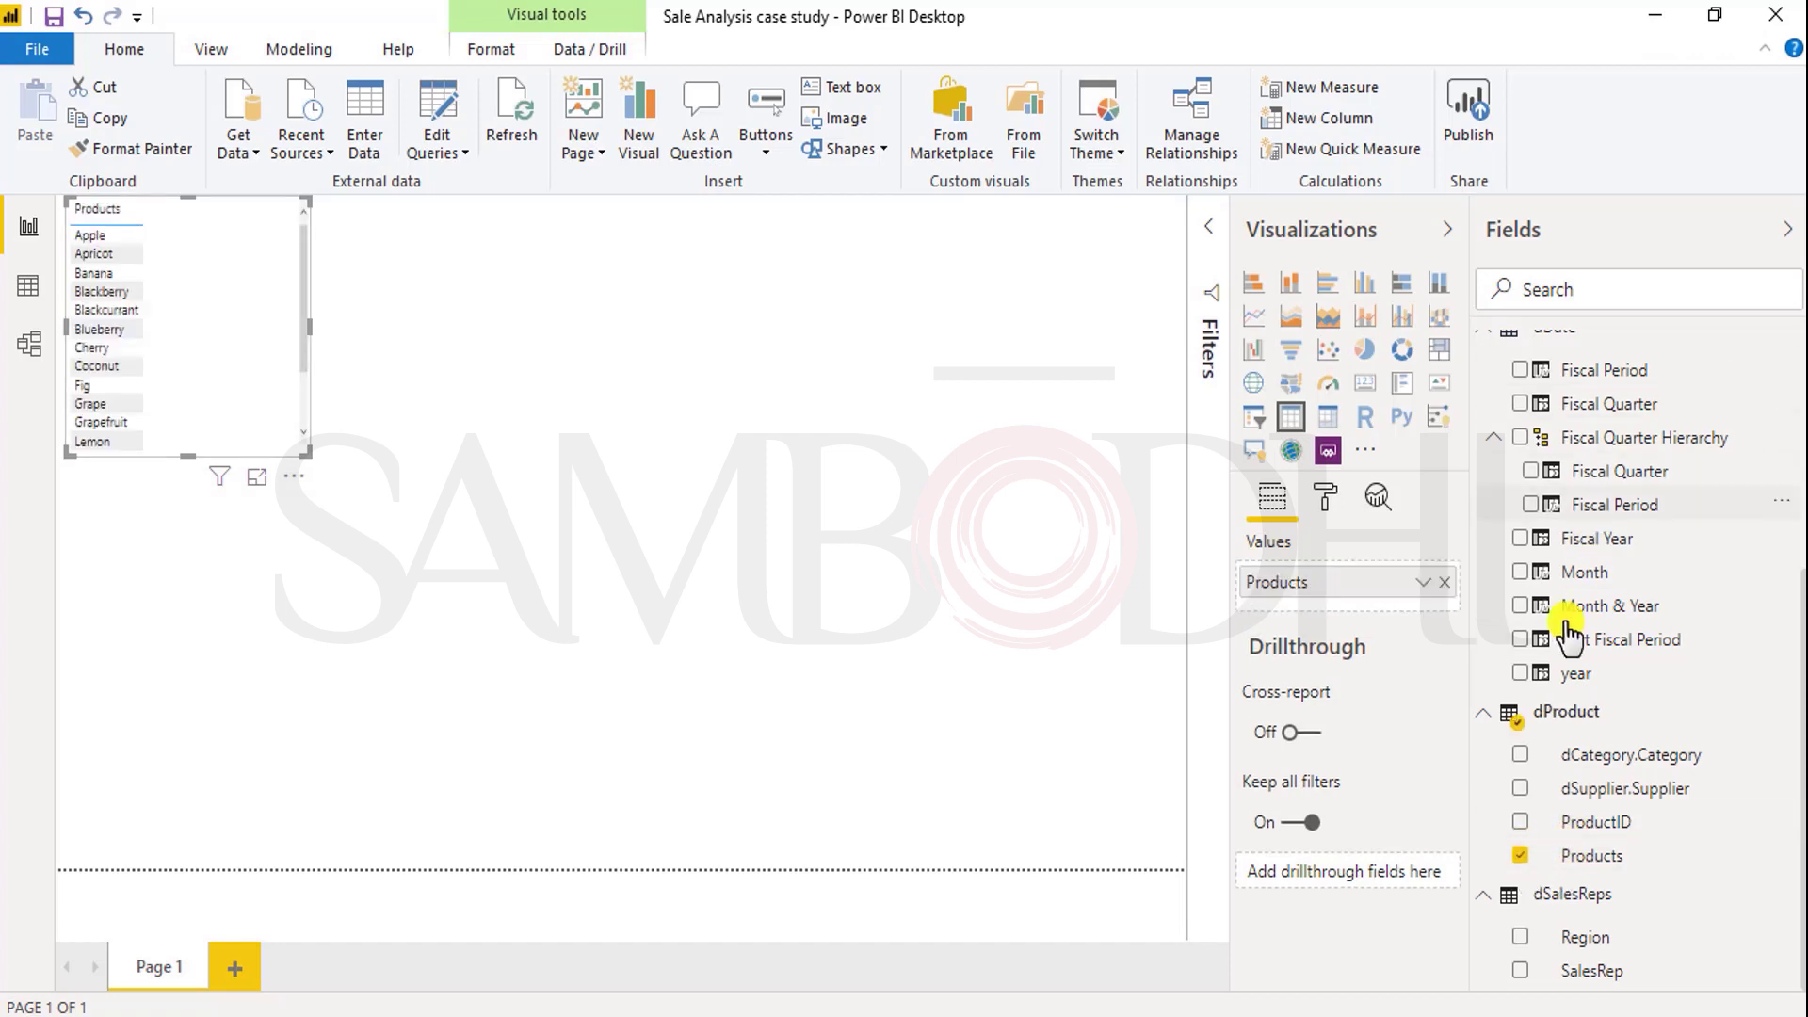
{"action": "scroll", "coordinate": [1557, 666], "scroll_direction": "up", "scroll_amount": 4}
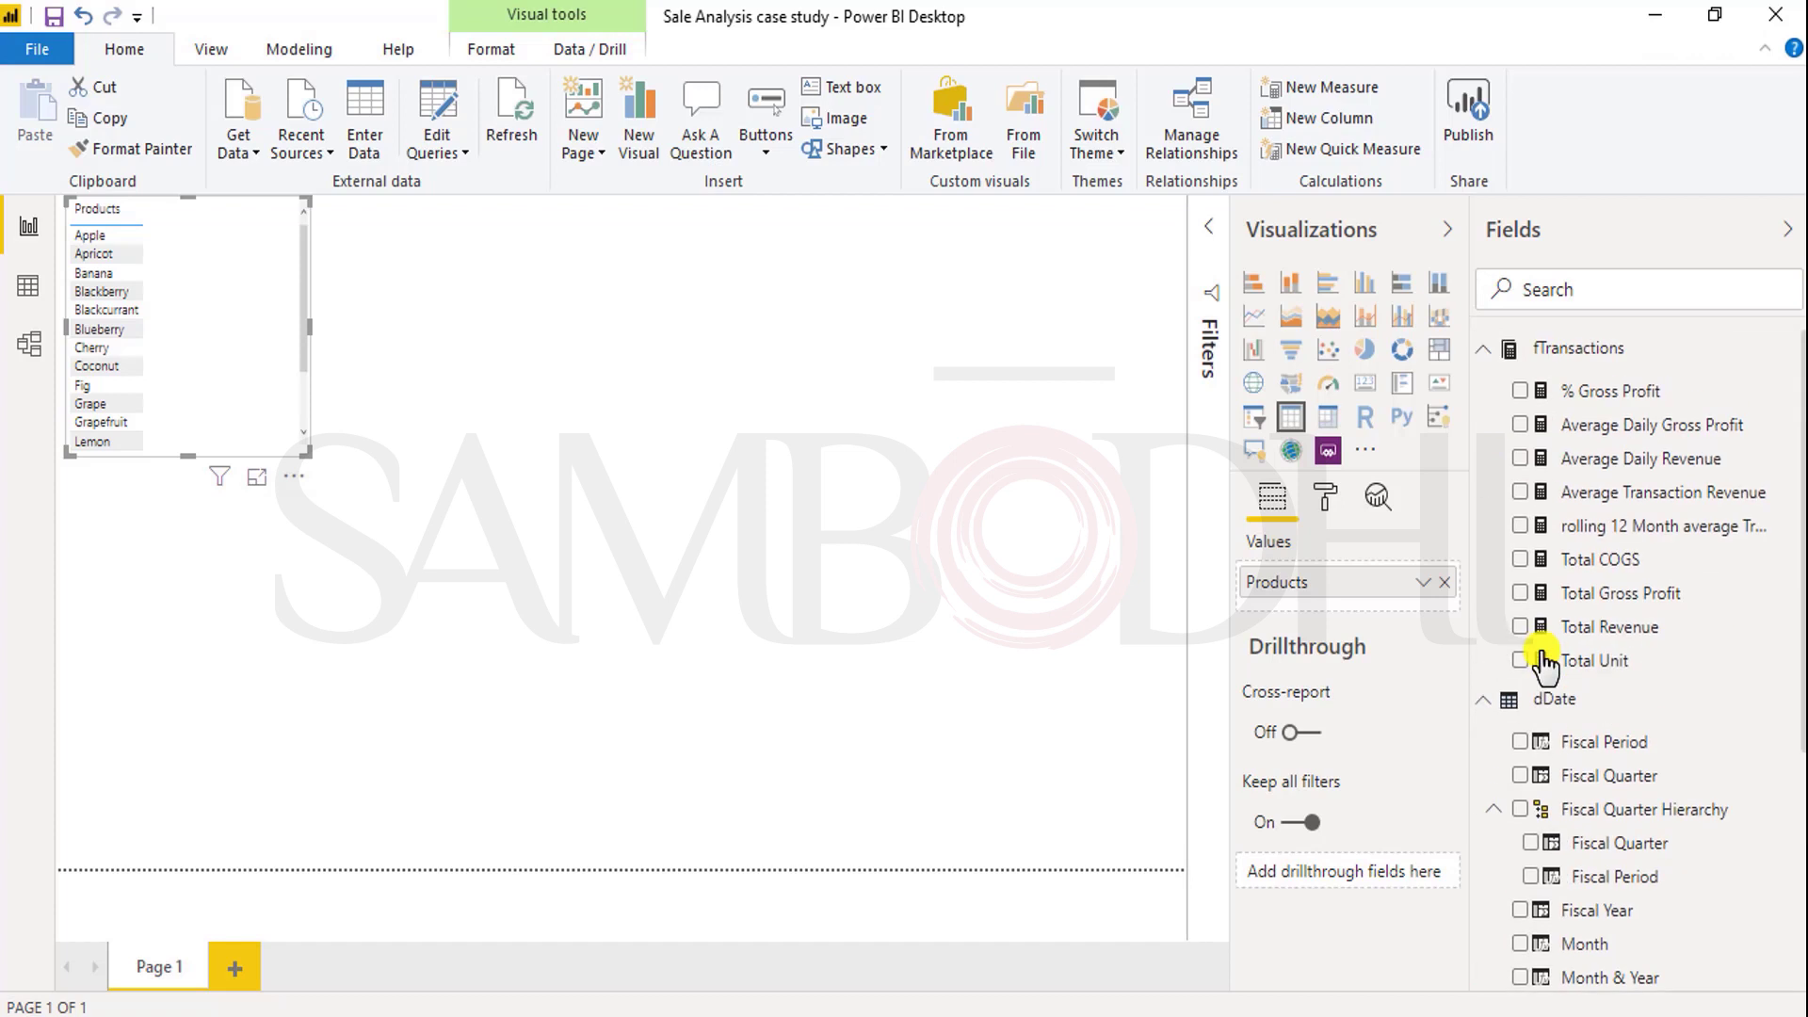
{"action": "left_click", "coordinate": [1521, 593]}
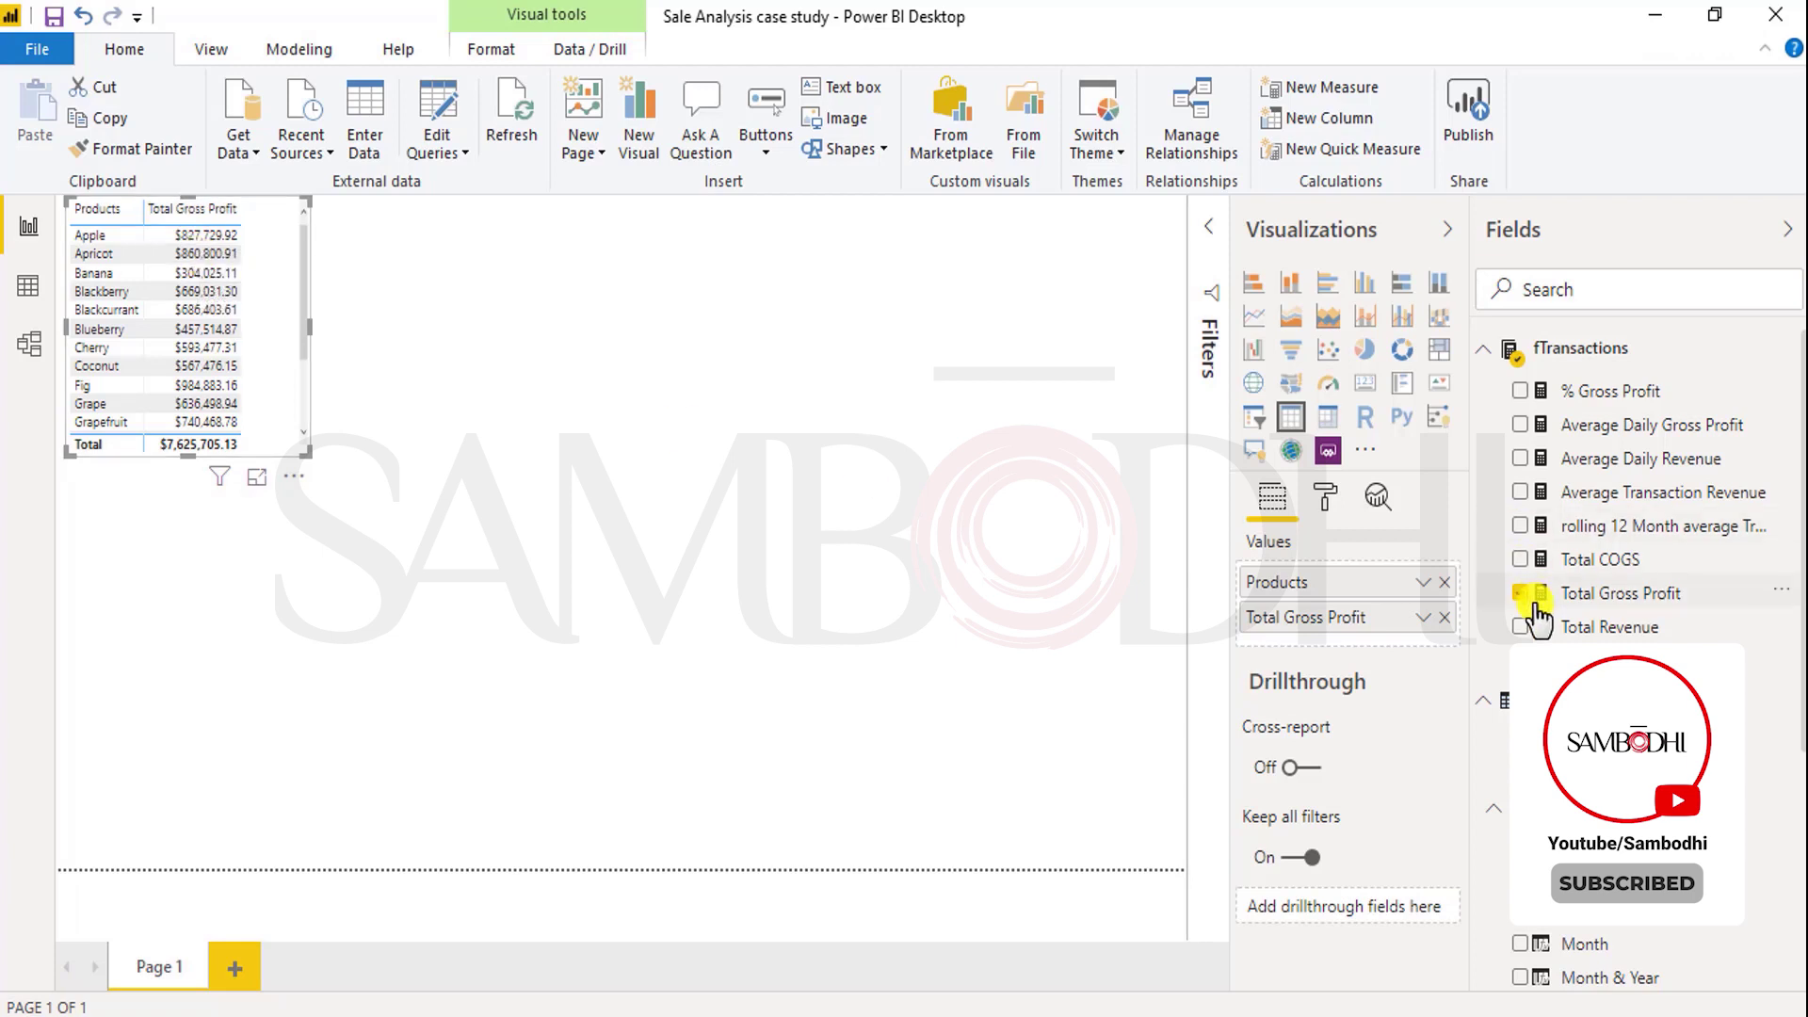
{"action": "left_click", "coordinate": [1519, 661]}
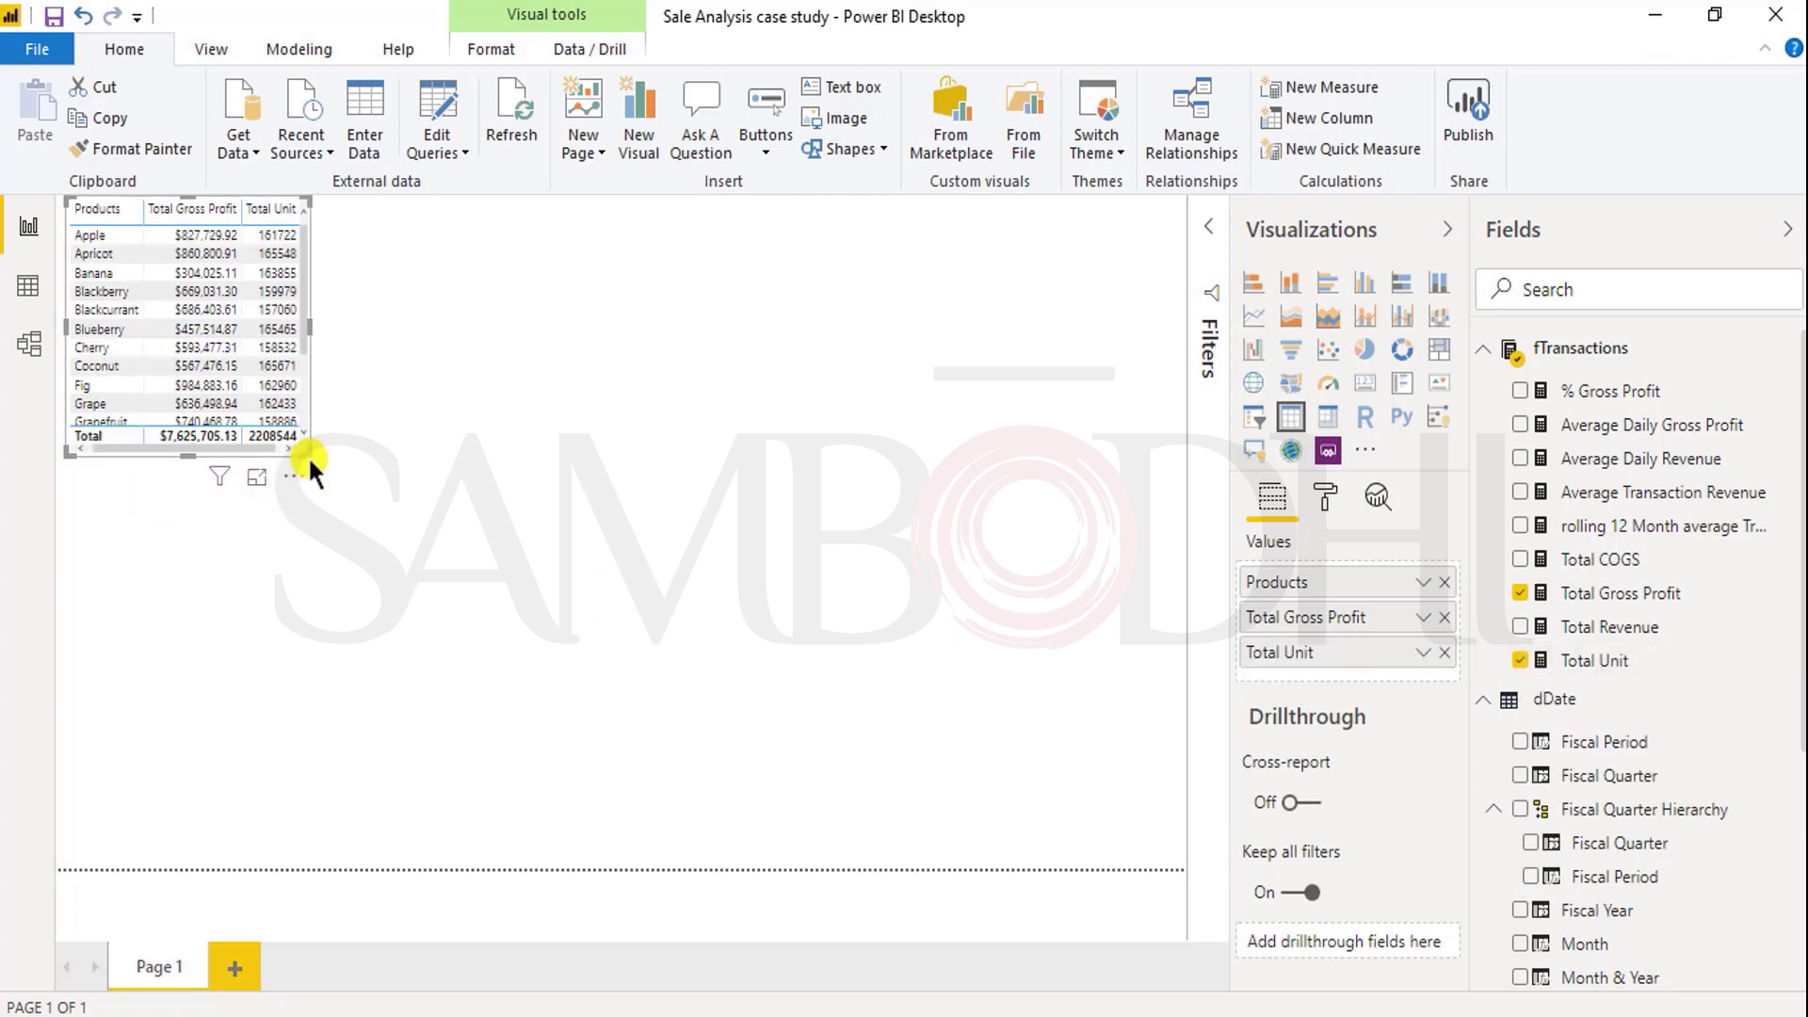
{"action": "left_click_drag", "start_coordinate": [307, 453], "coordinate": [356, 511]}
{"action": "left_click", "coordinate": [354, 505]}
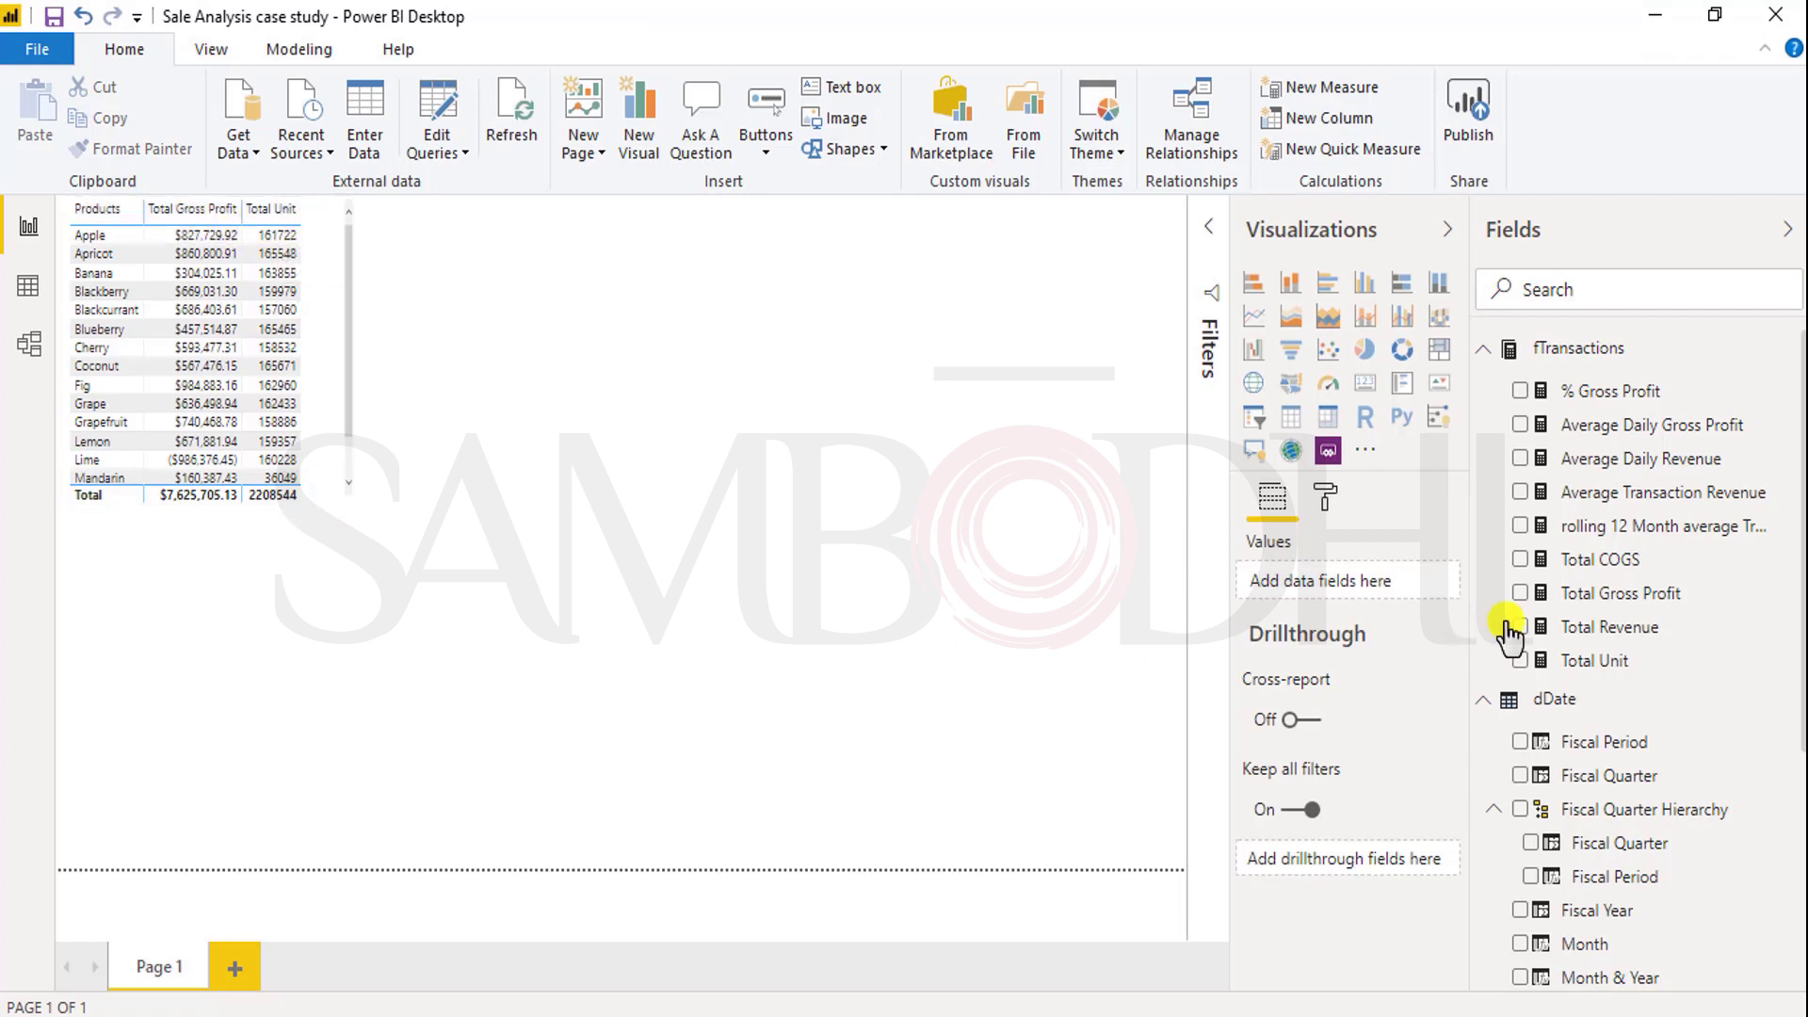
{"action": "scroll", "coordinate": [1619, 729], "scroll_direction": "down", "scroll_amount": 4}
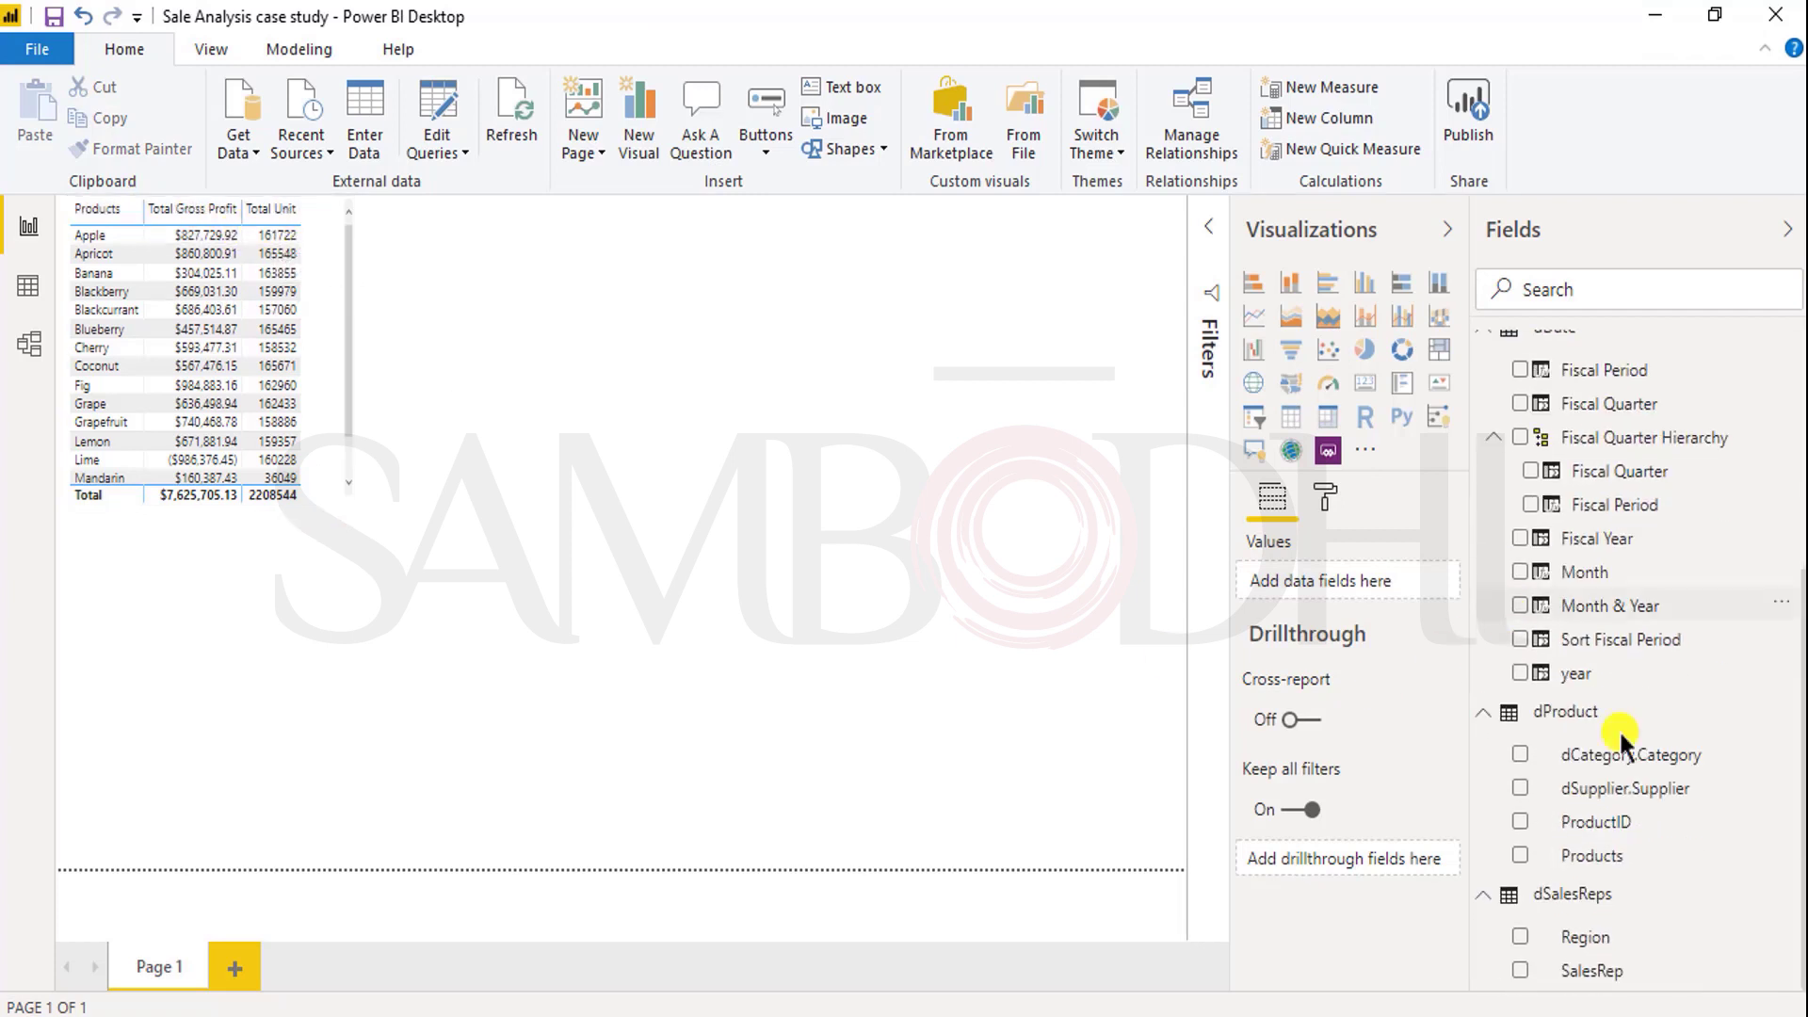
{"action": "left_click", "coordinate": [1521, 937]}
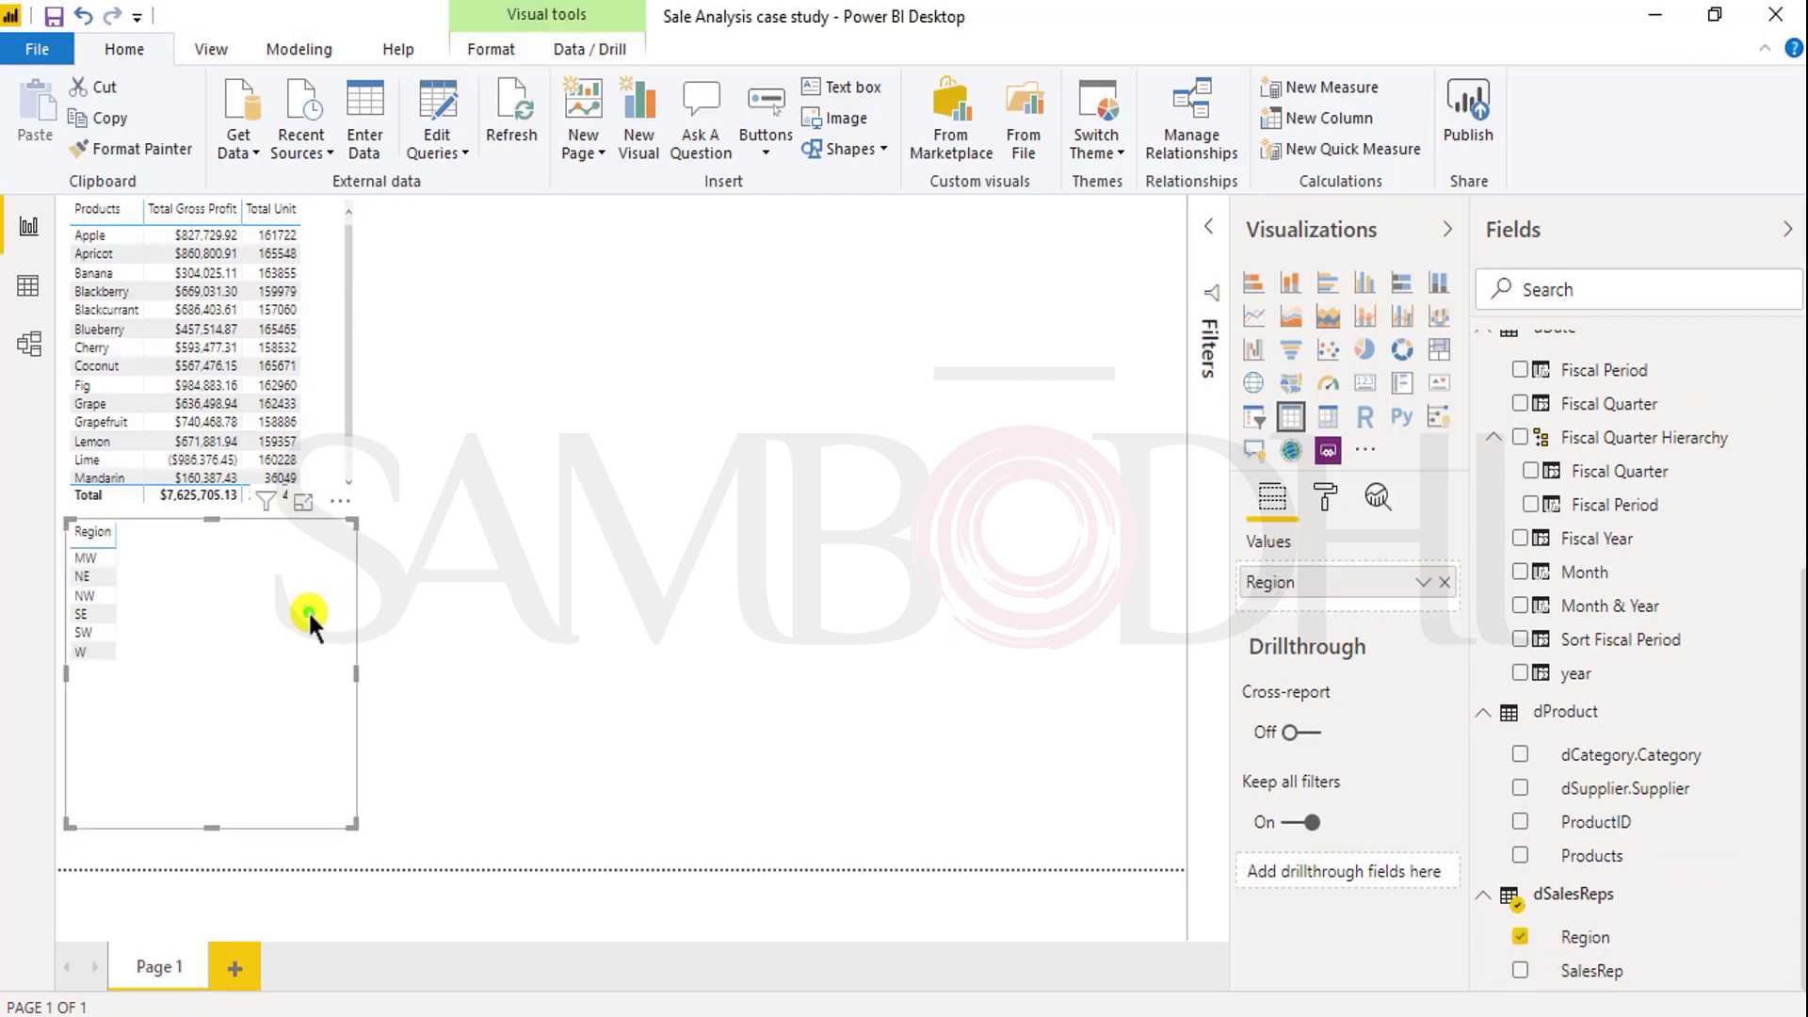
{"action": "key", "text": "Delete"}
Step: Add the Region field to the products table and stretch the table down almost to the page's lower edge
{"action": "left_click", "coordinate": [296, 403]}
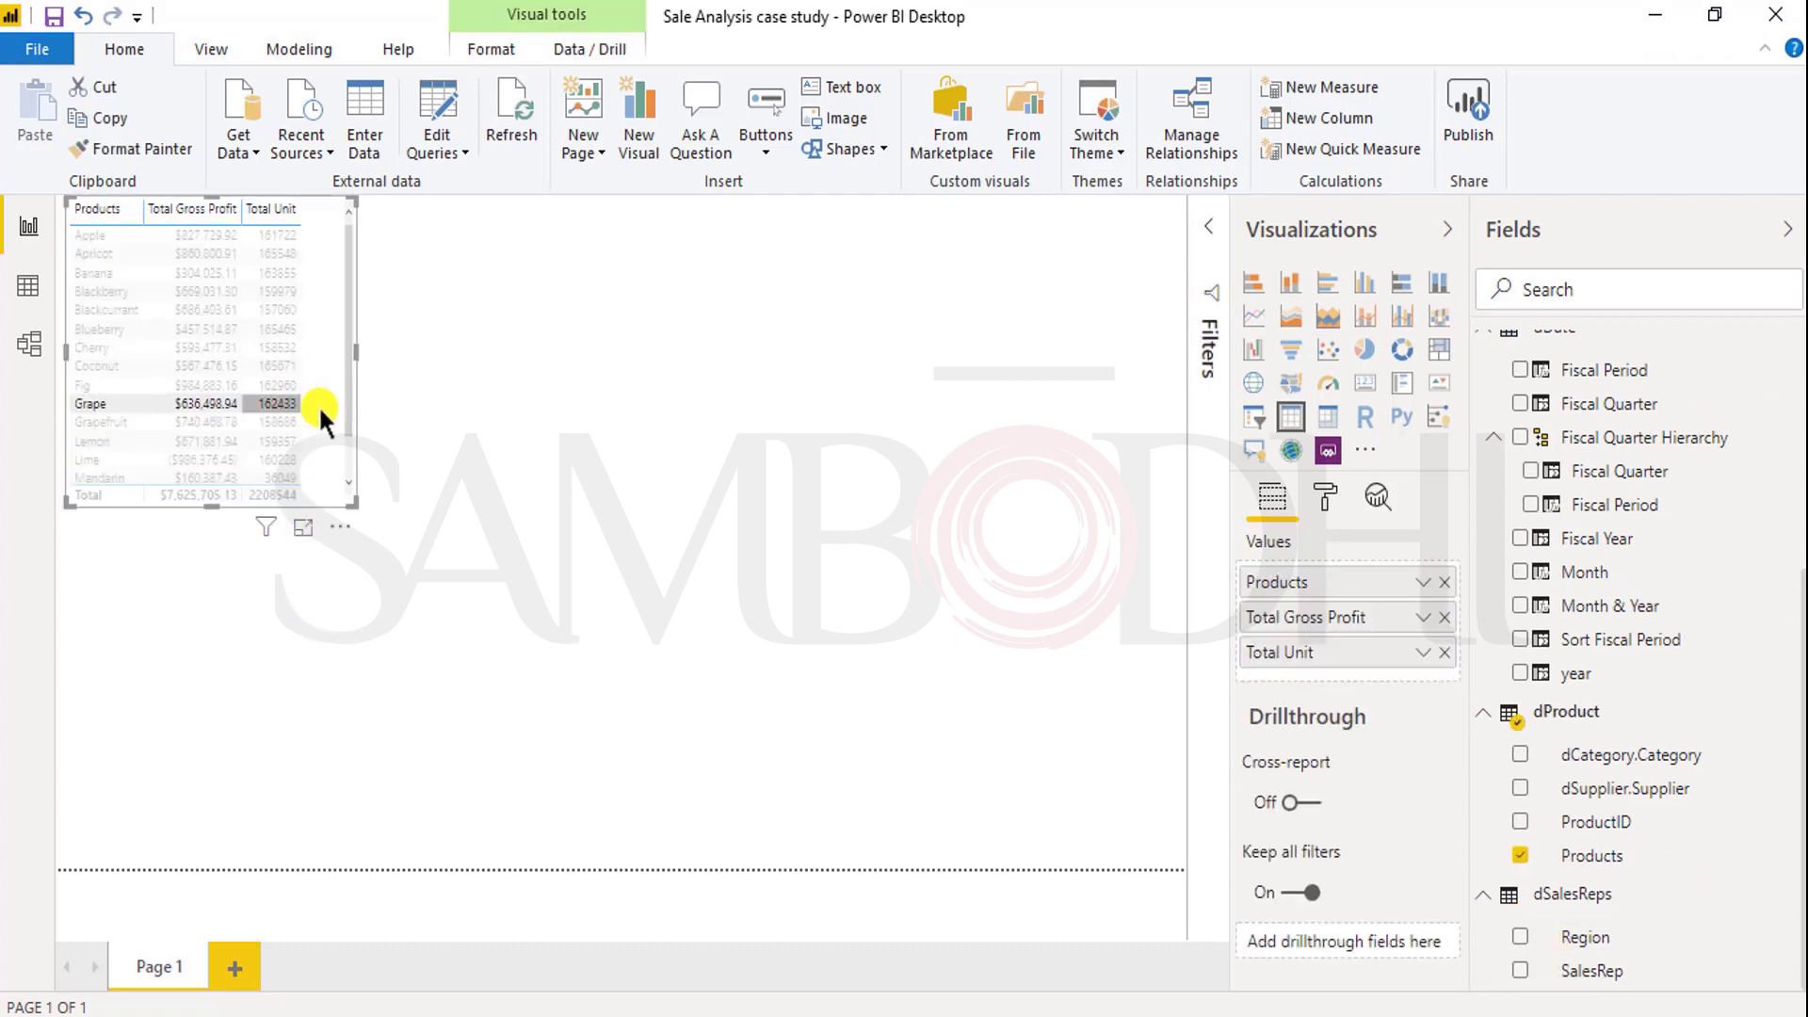
{"action": "left_click", "coordinate": [320, 410]}
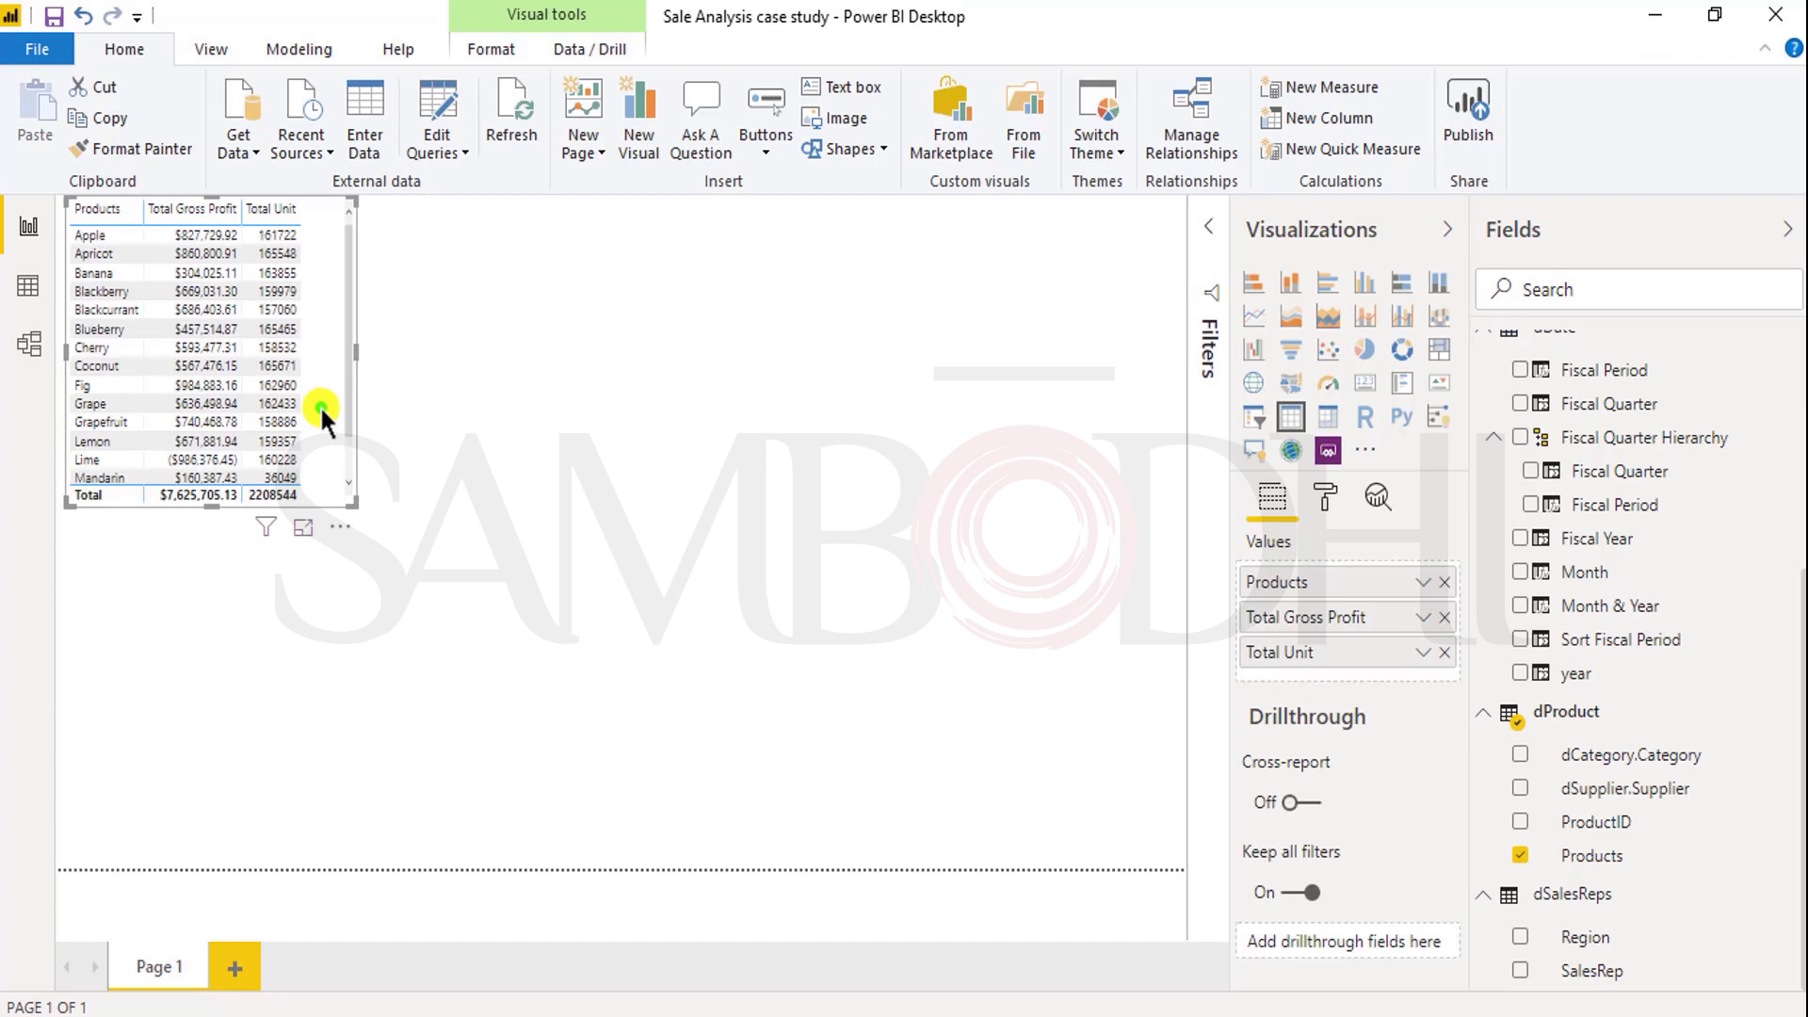
{"action": "left_click", "coordinate": [1521, 937]}
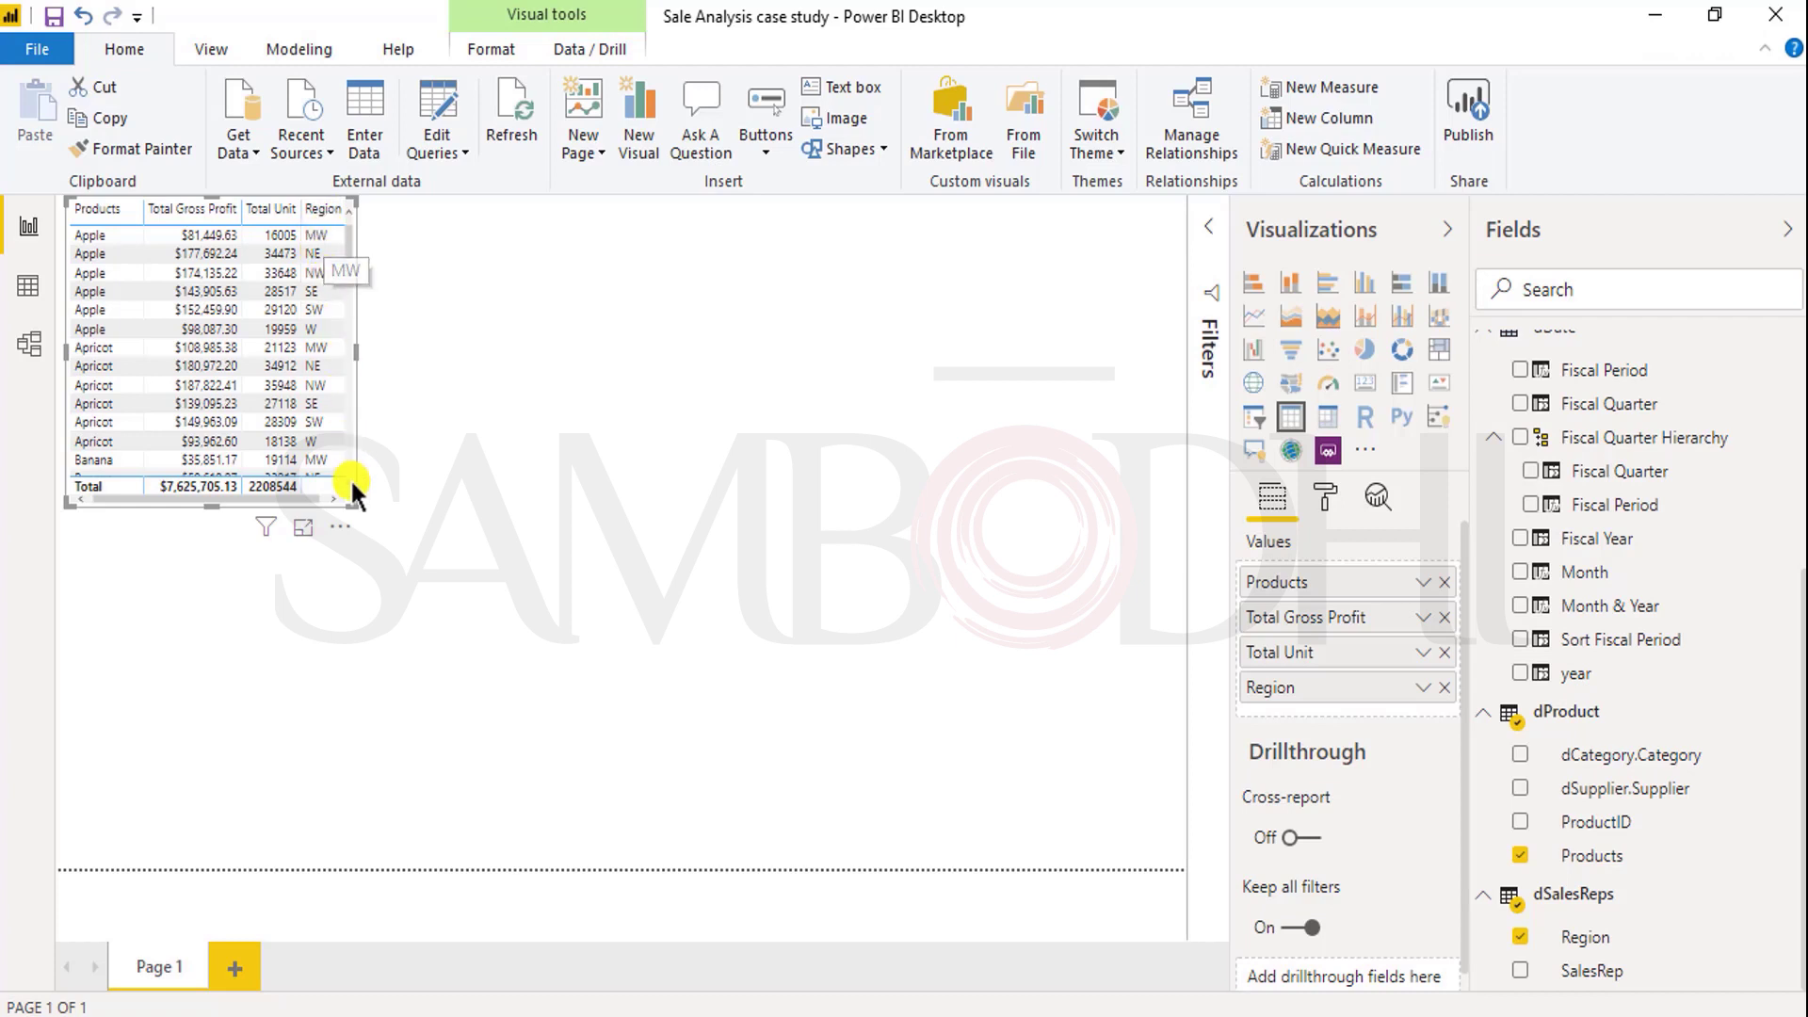
{"action": "left_click_drag", "start_coordinate": [351, 477], "coordinate": [382, 846]}
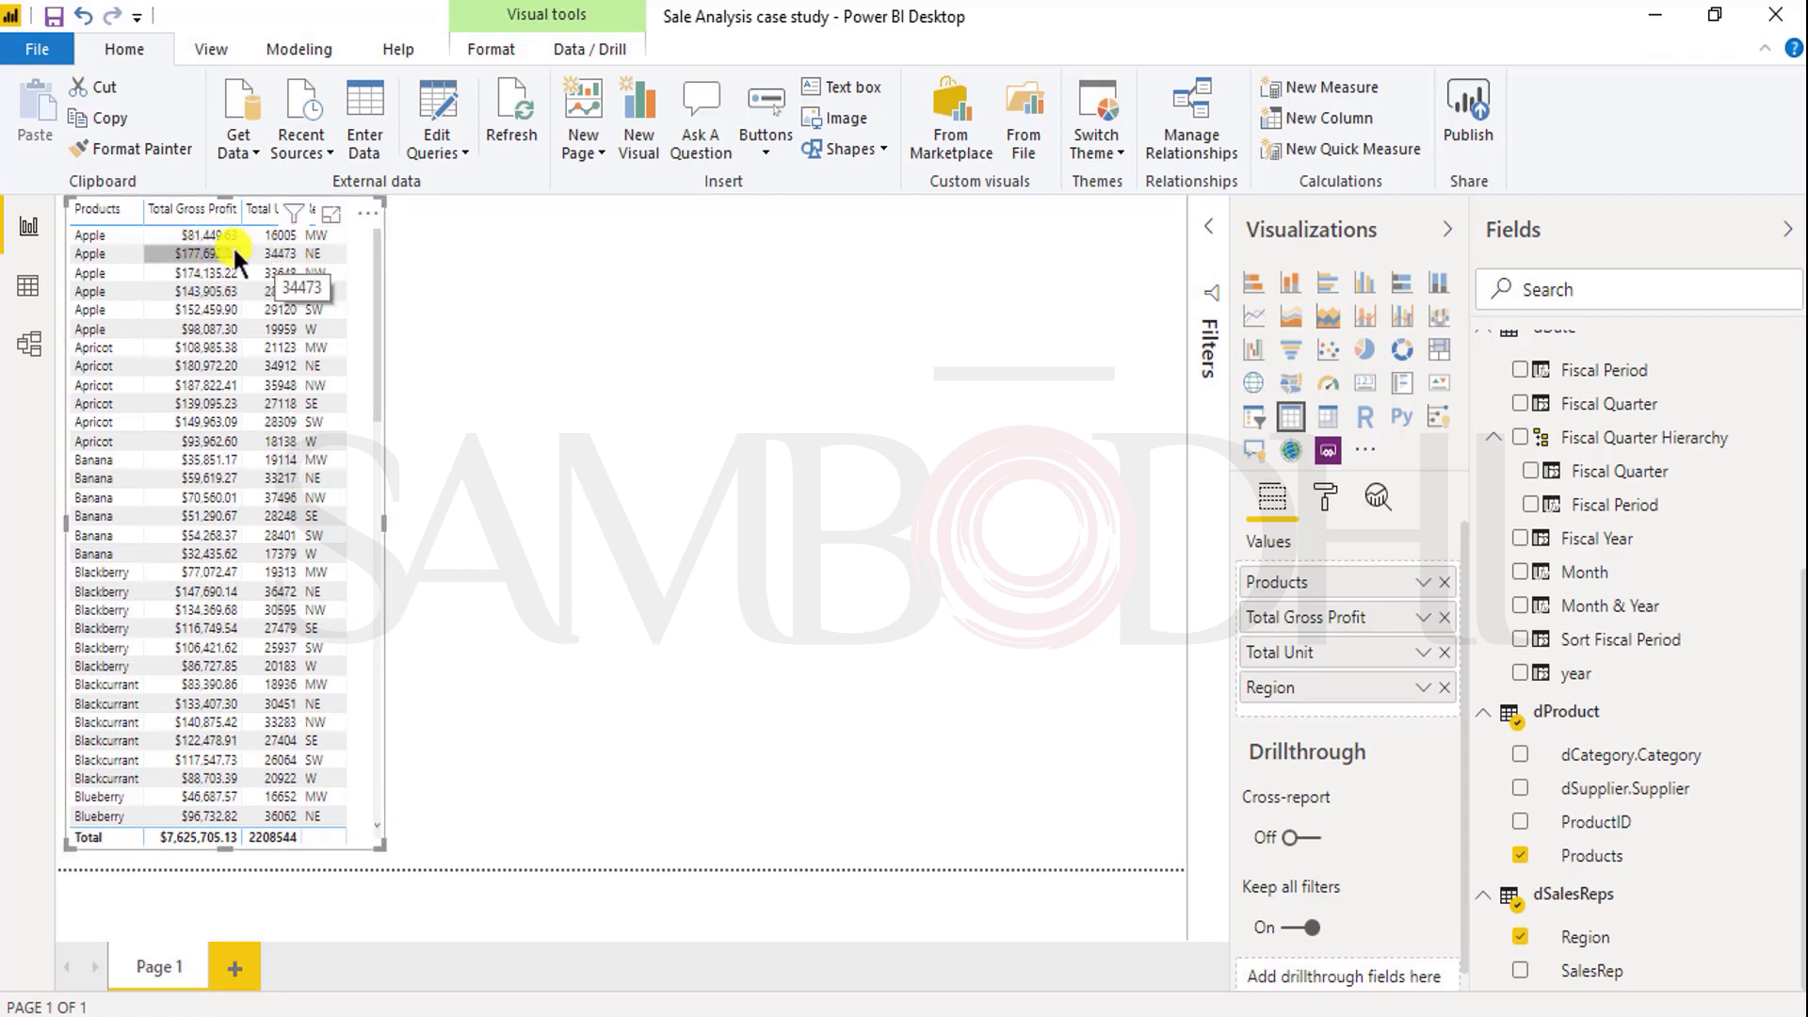
Step: Try converting the products table into a matrix visual, and undo the conversion
{"action": "left_click", "coordinate": [265, 235]}
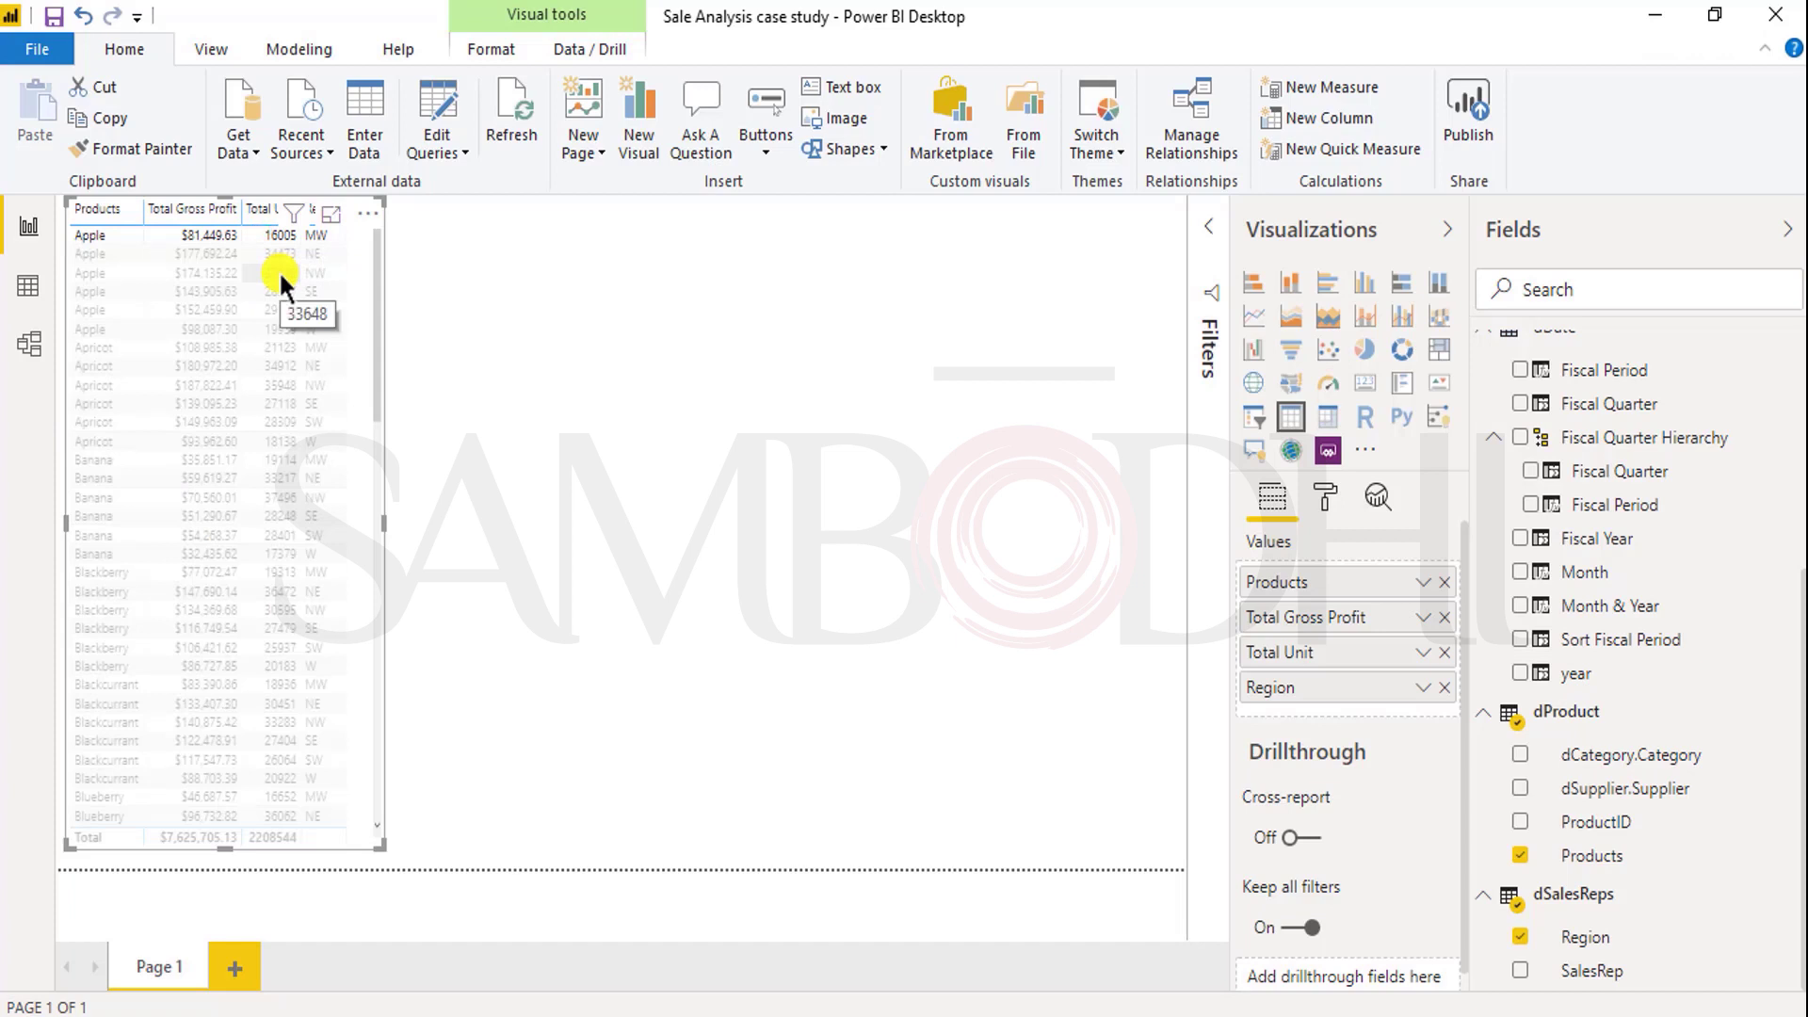
{"action": "left_click", "coordinate": [459, 287]}
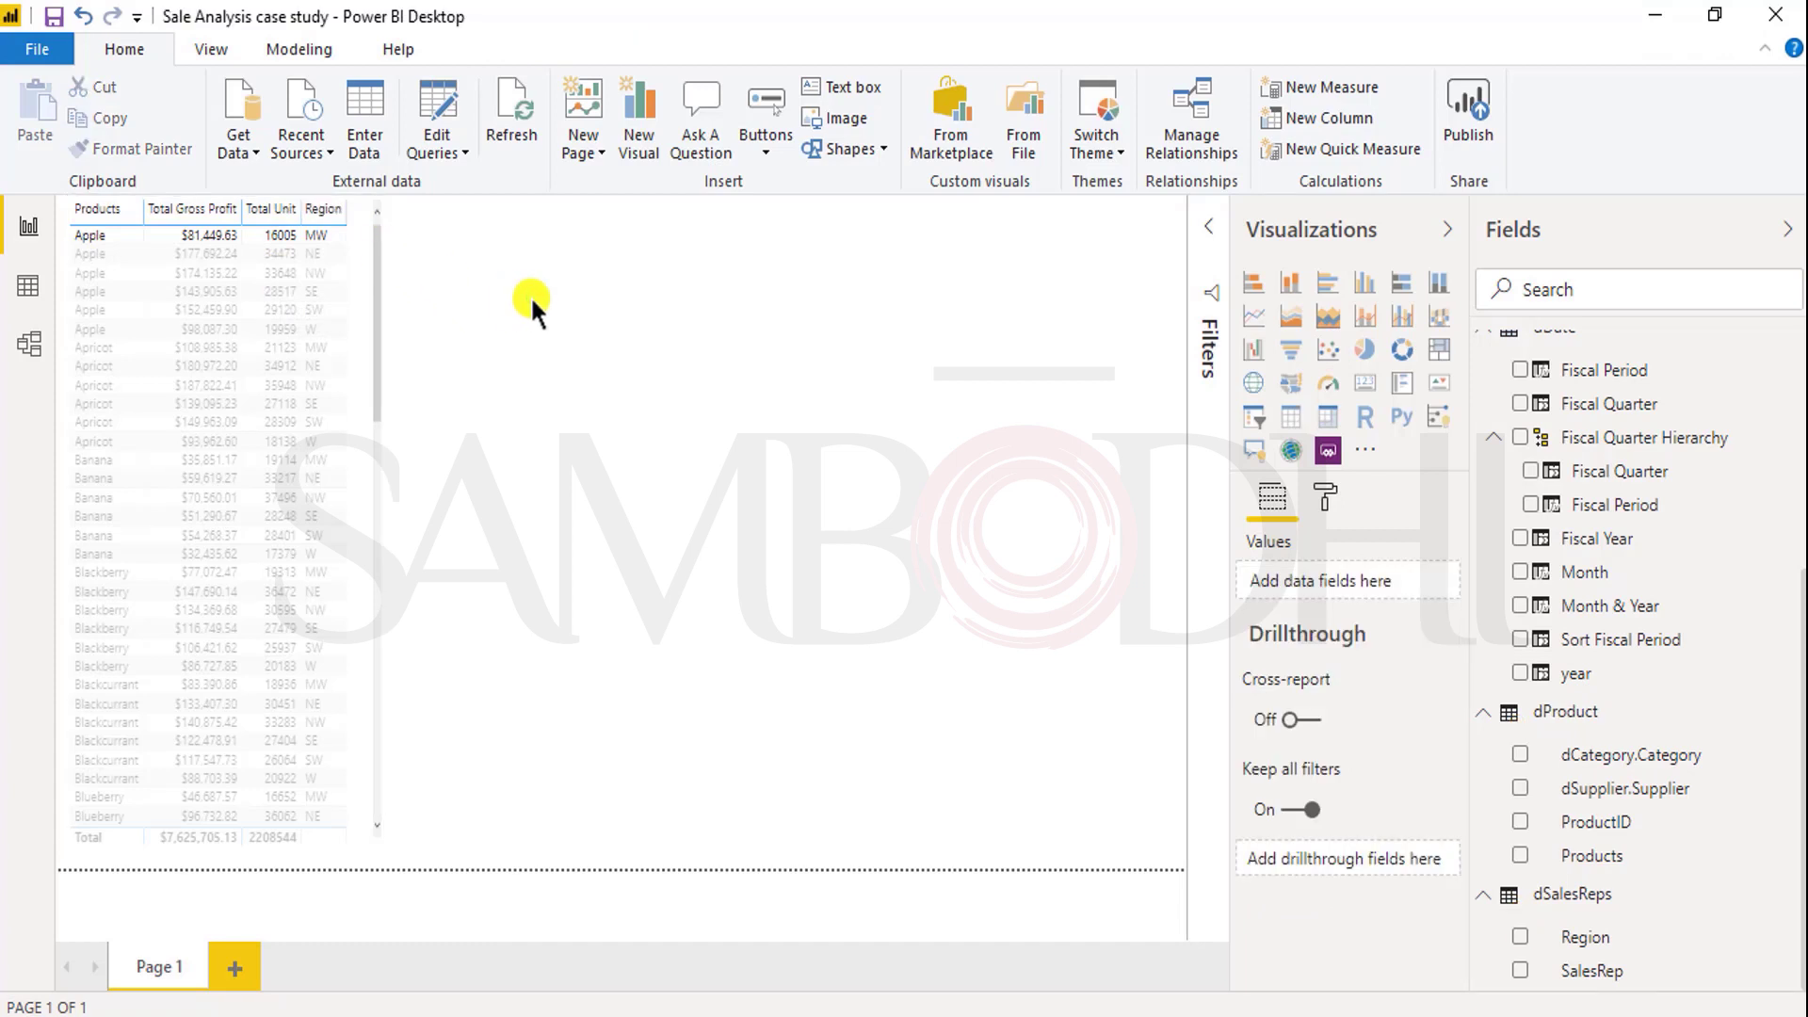
{"action": "left_click", "coordinate": [645, 333]}
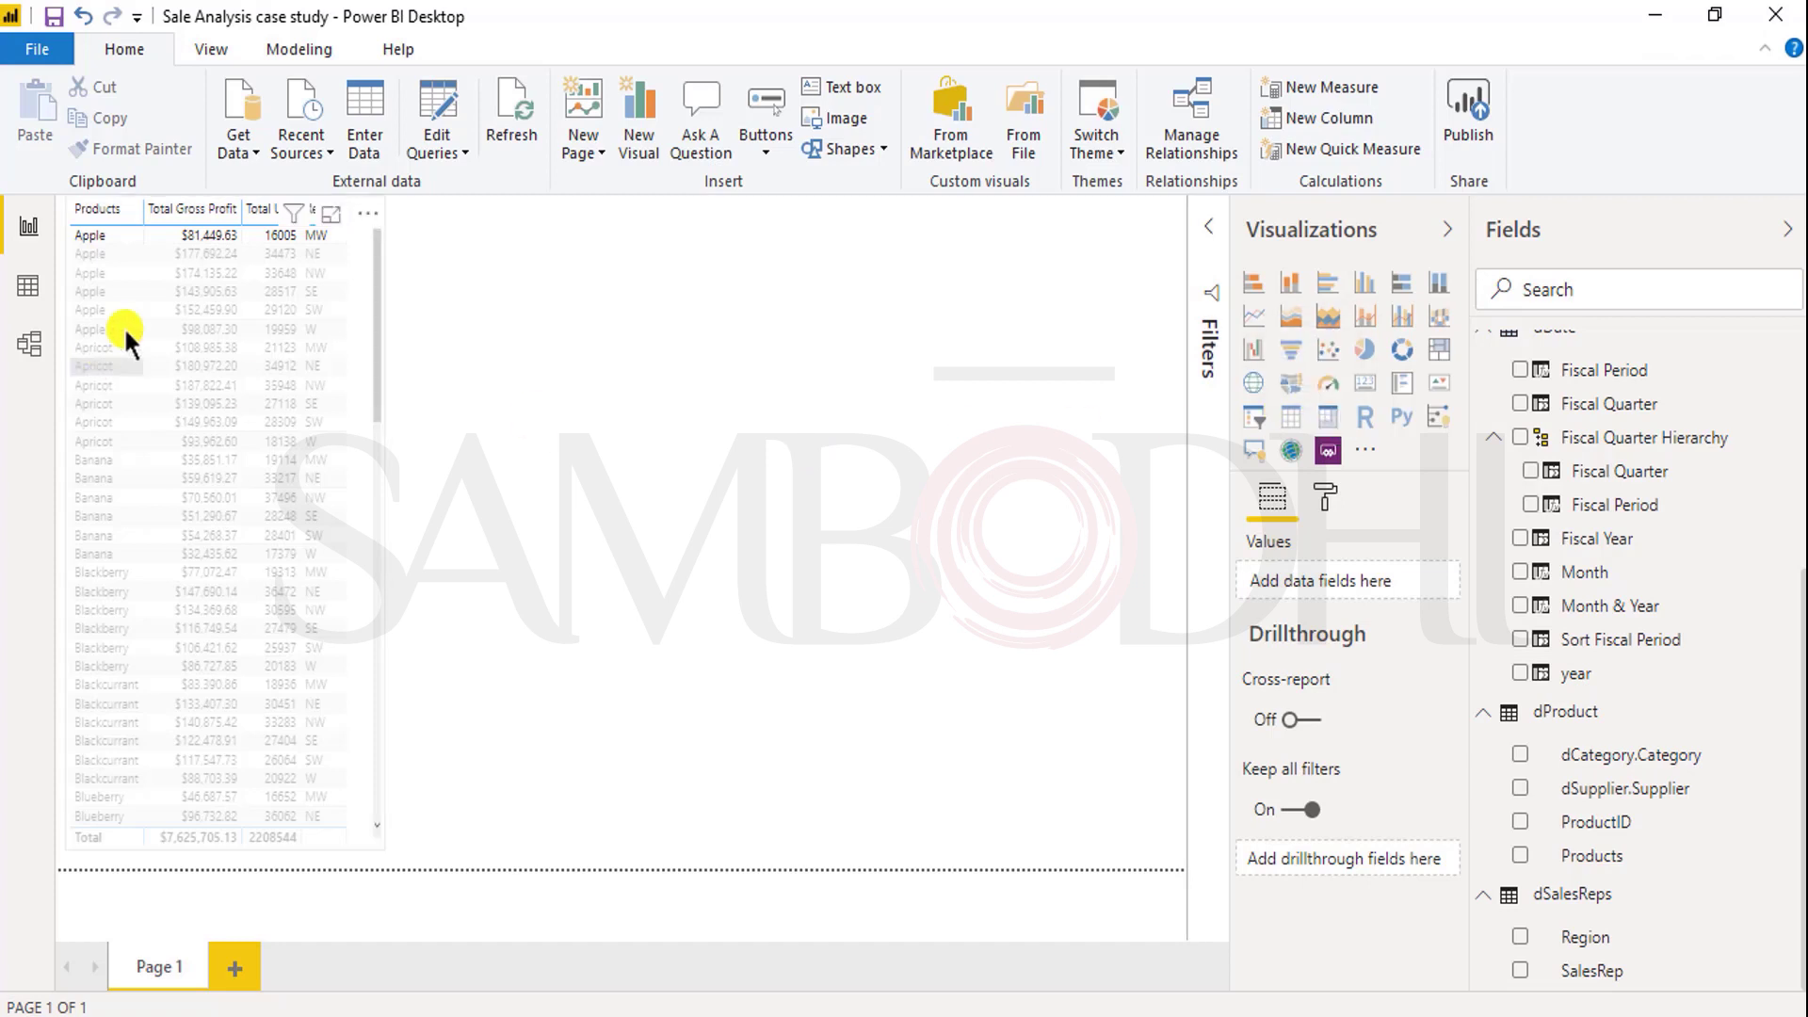
{"action": "left_click", "coordinate": [207, 286]}
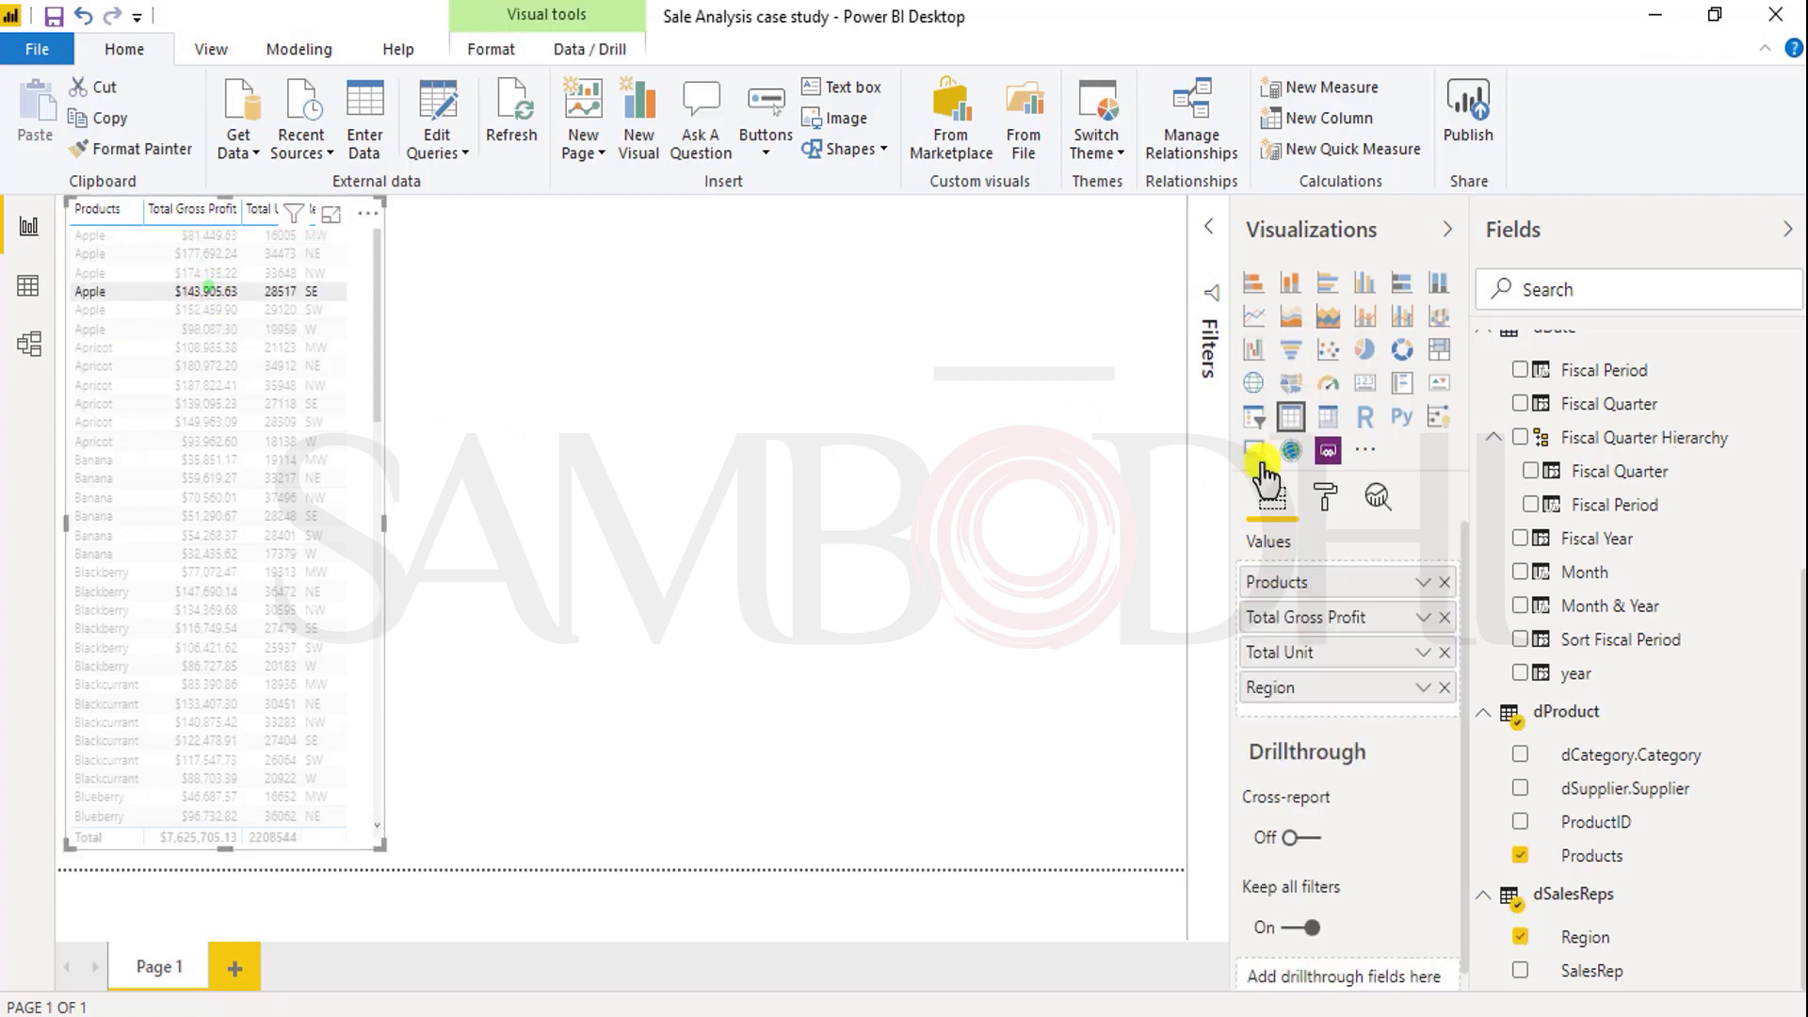
{"action": "left_click", "coordinate": [1332, 416]}
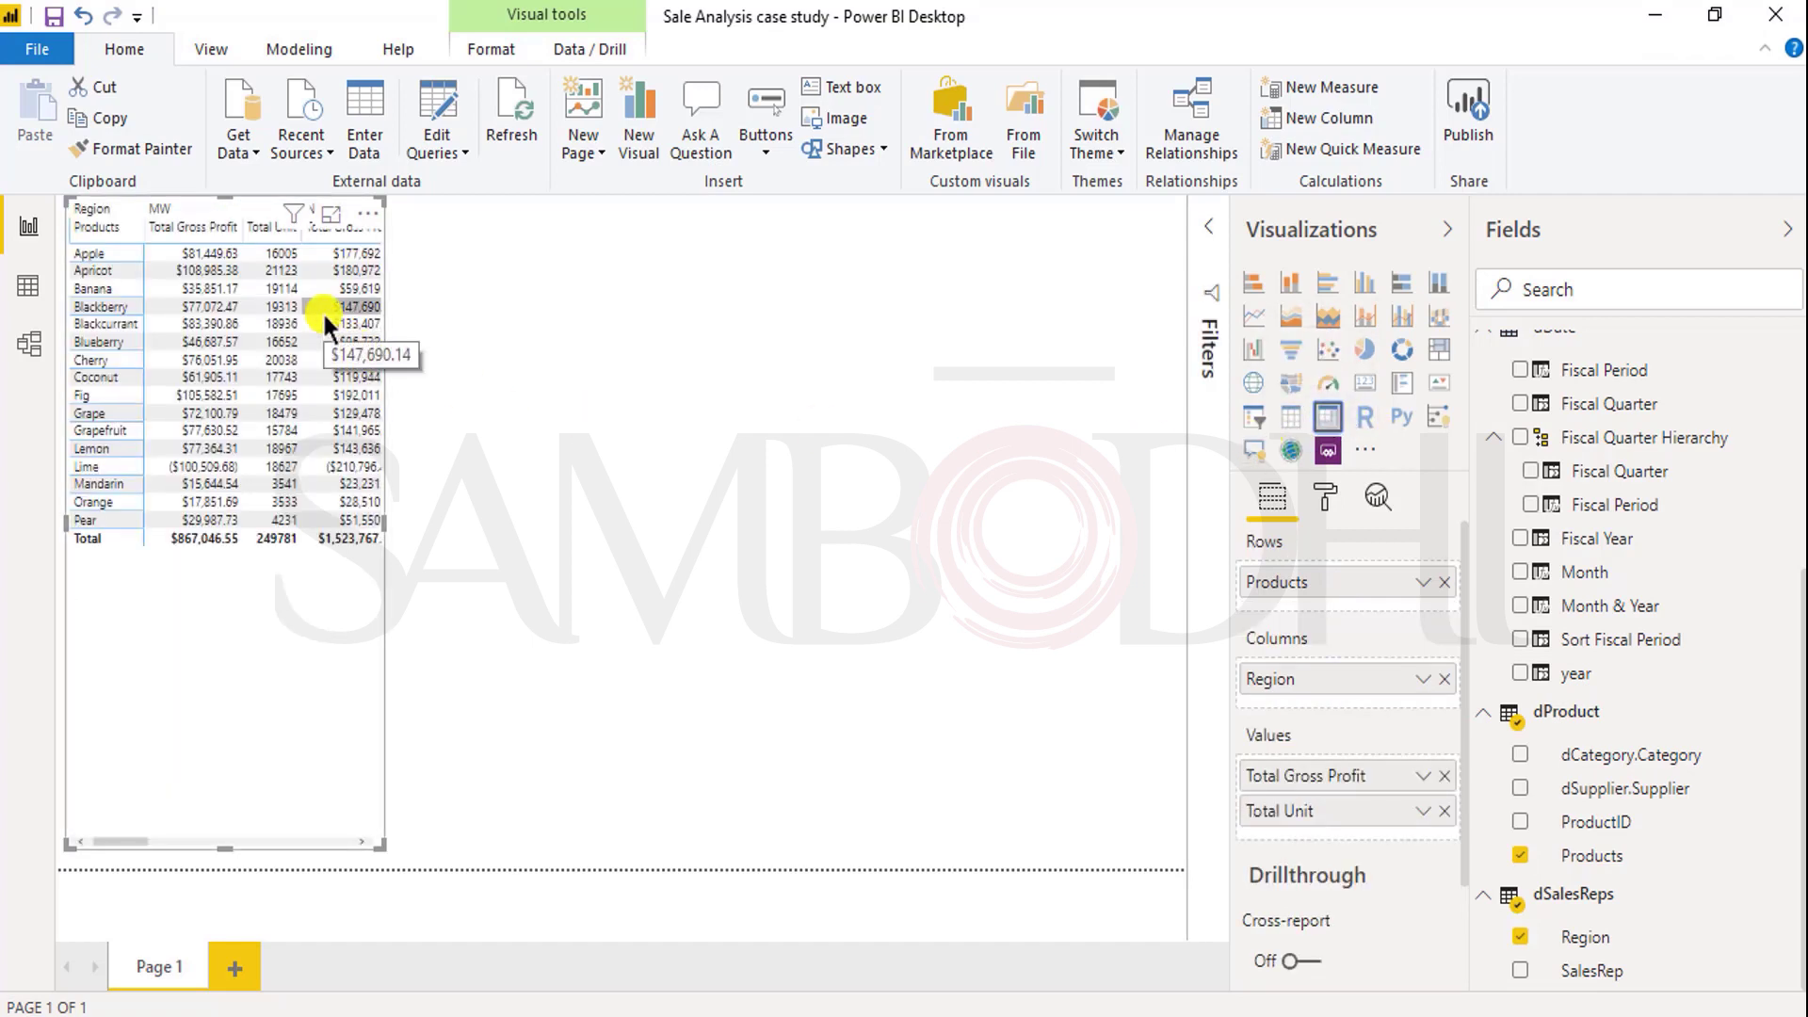
{"action": "left_click", "coordinate": [84, 16]}
Step: Insert a separate matrix visual beside the table with Products as its rows
{"action": "left_click", "coordinate": [539, 339]}
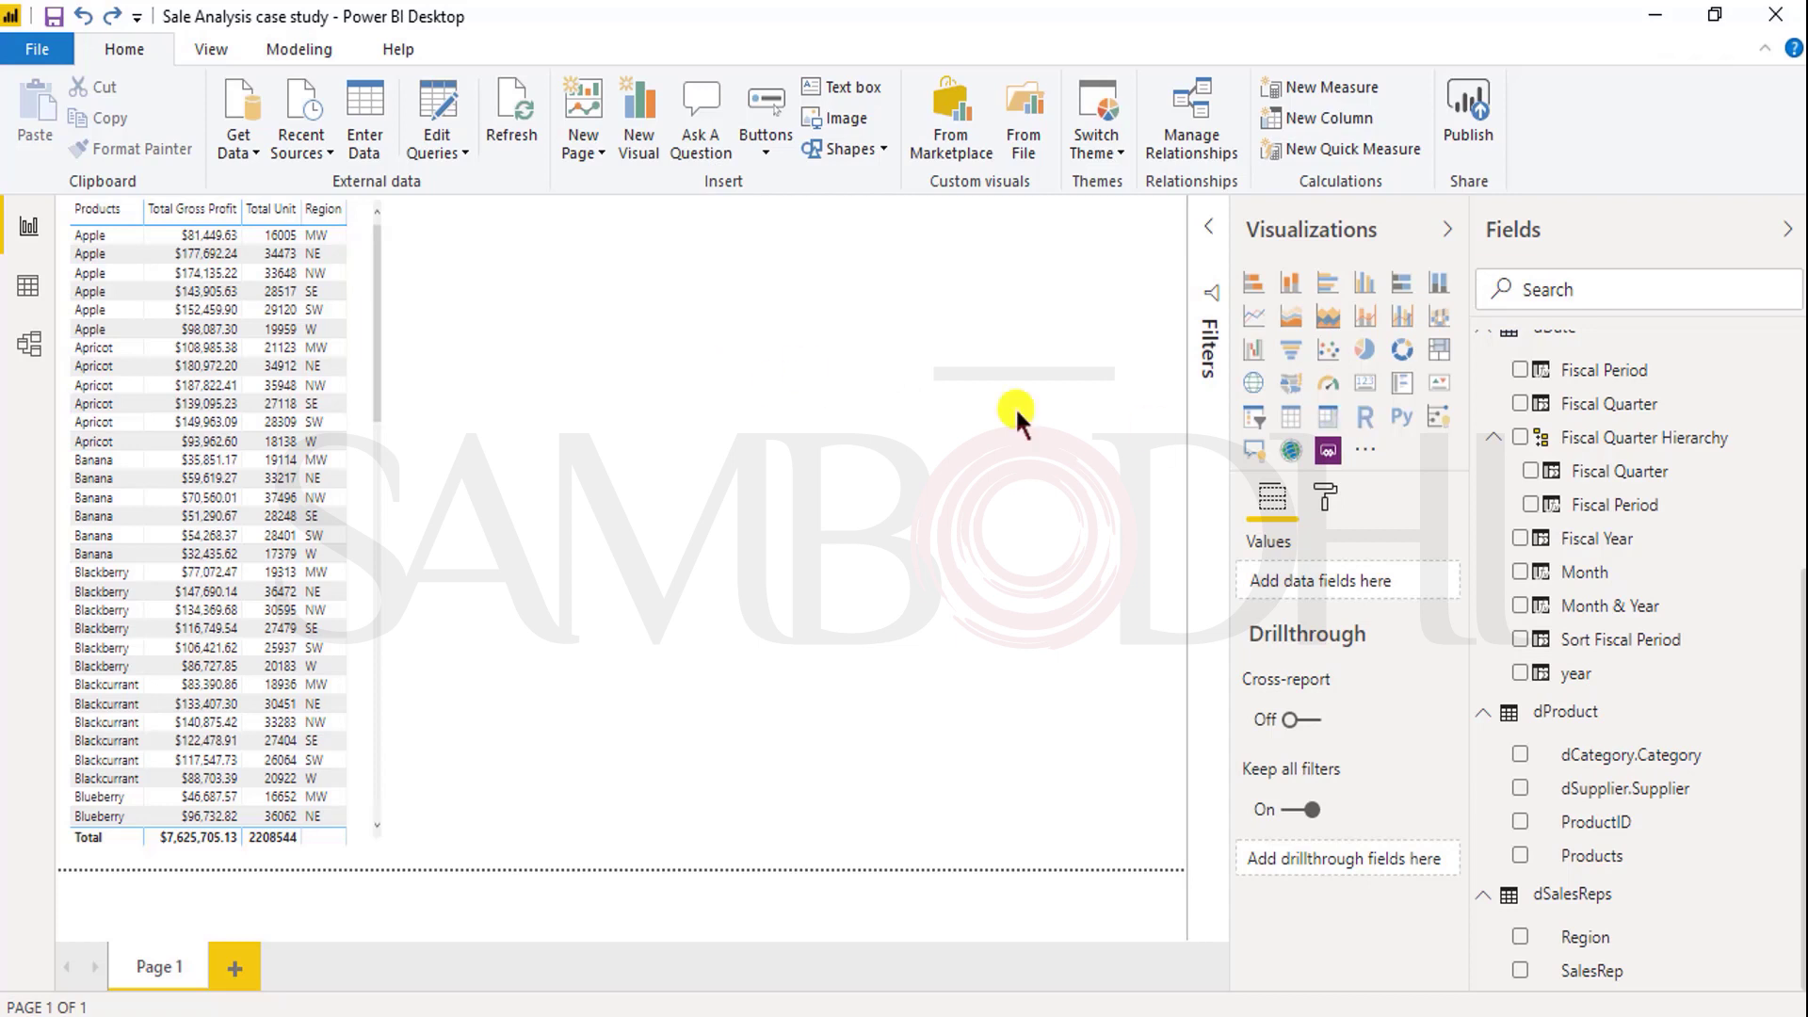
{"action": "left_click", "coordinate": [710, 350]}
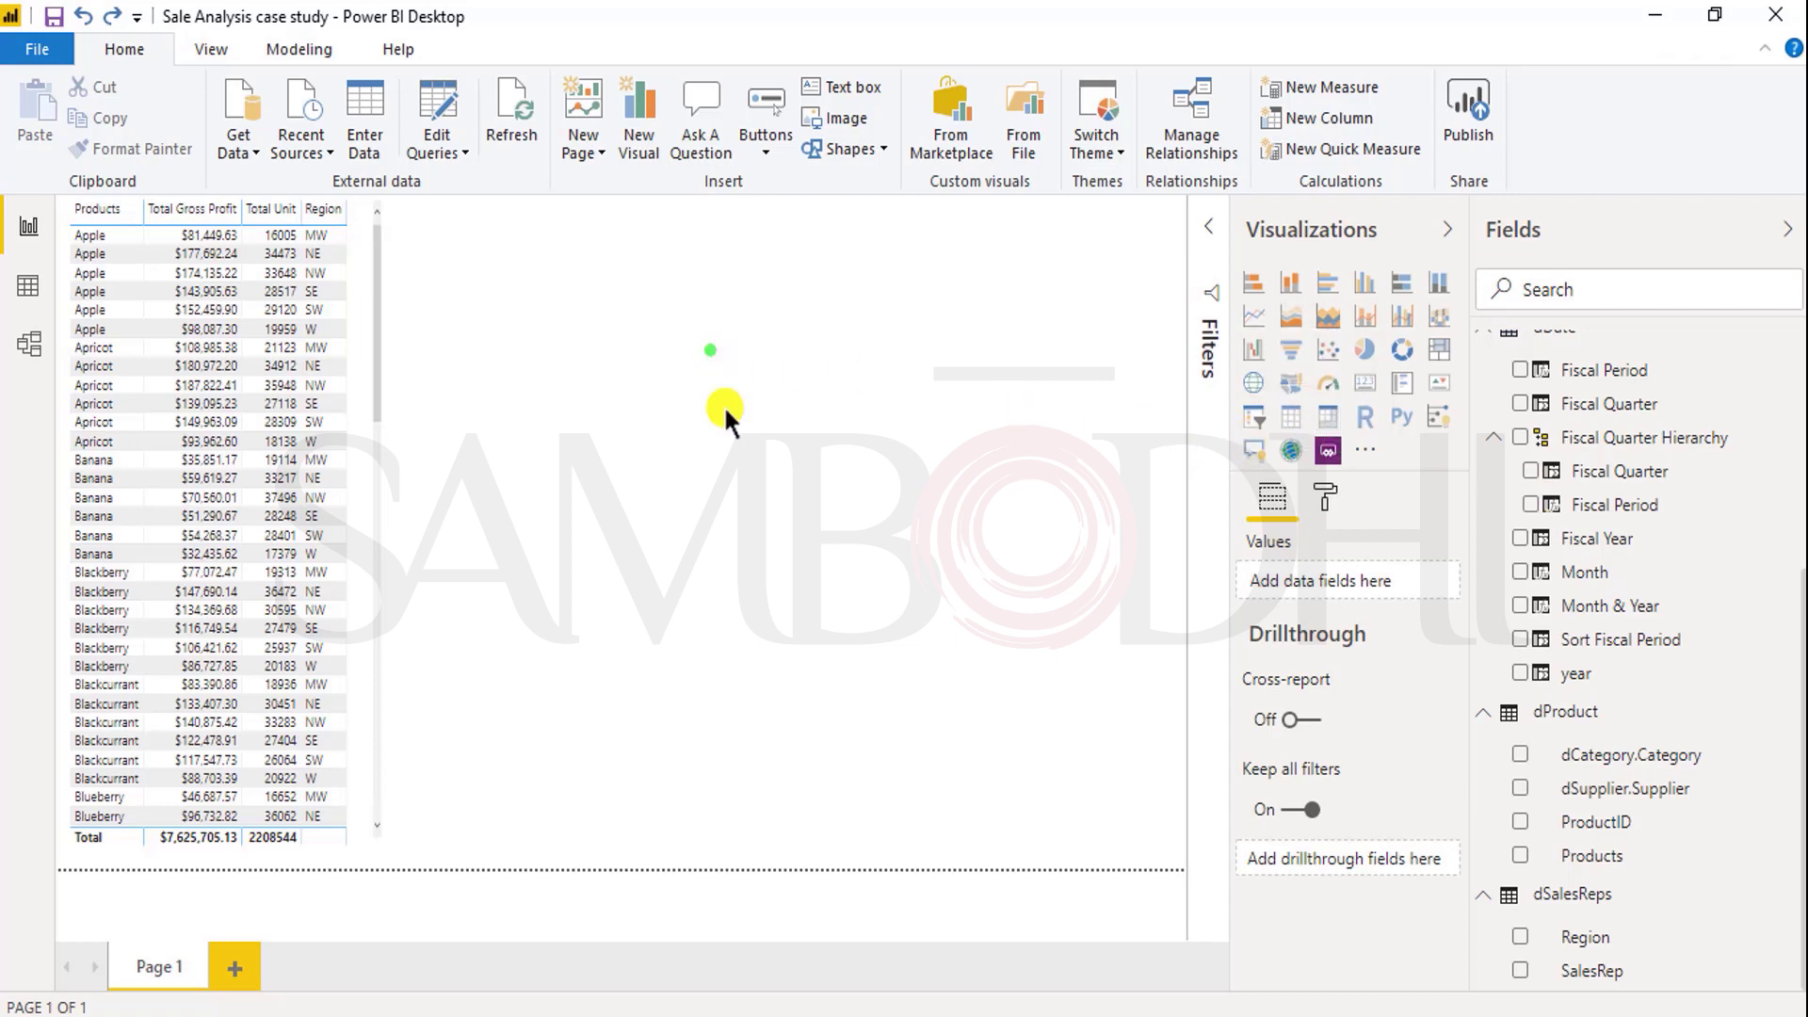
{"action": "left_click", "coordinate": [1328, 415]}
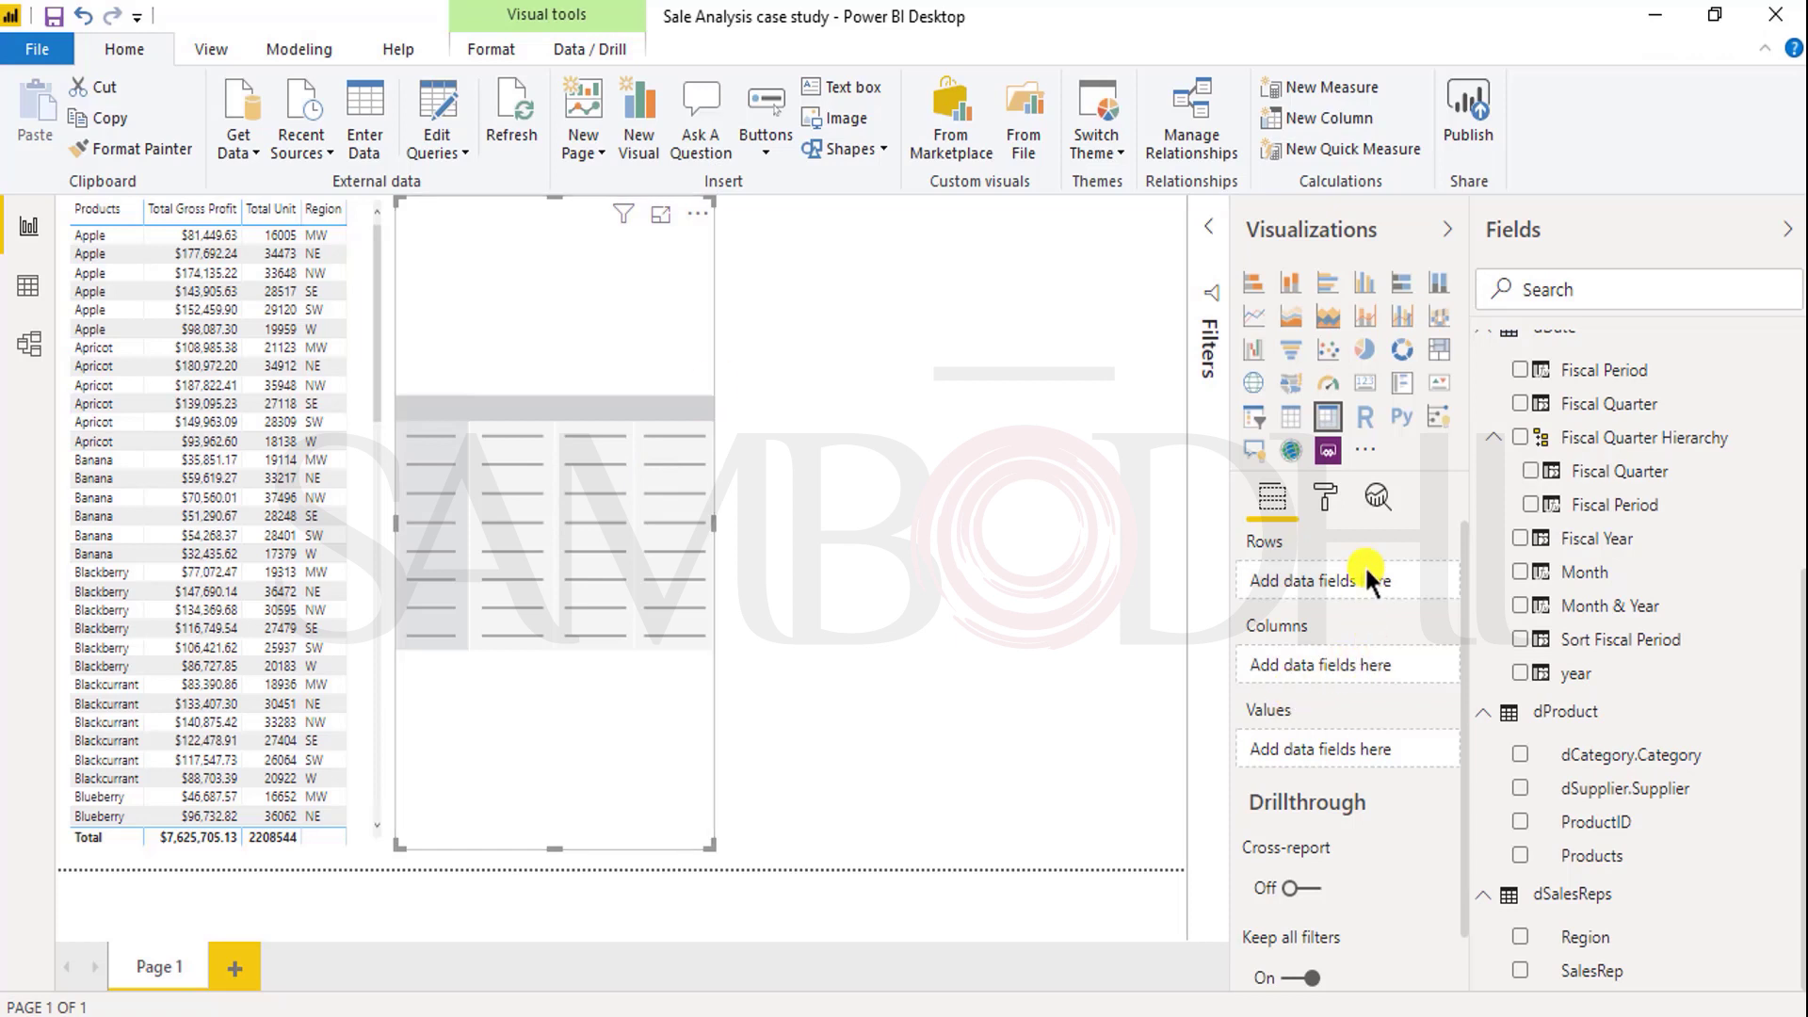
{"action": "left_click", "coordinate": [1527, 830]}
{"action": "left_click", "coordinate": [1520, 831]}
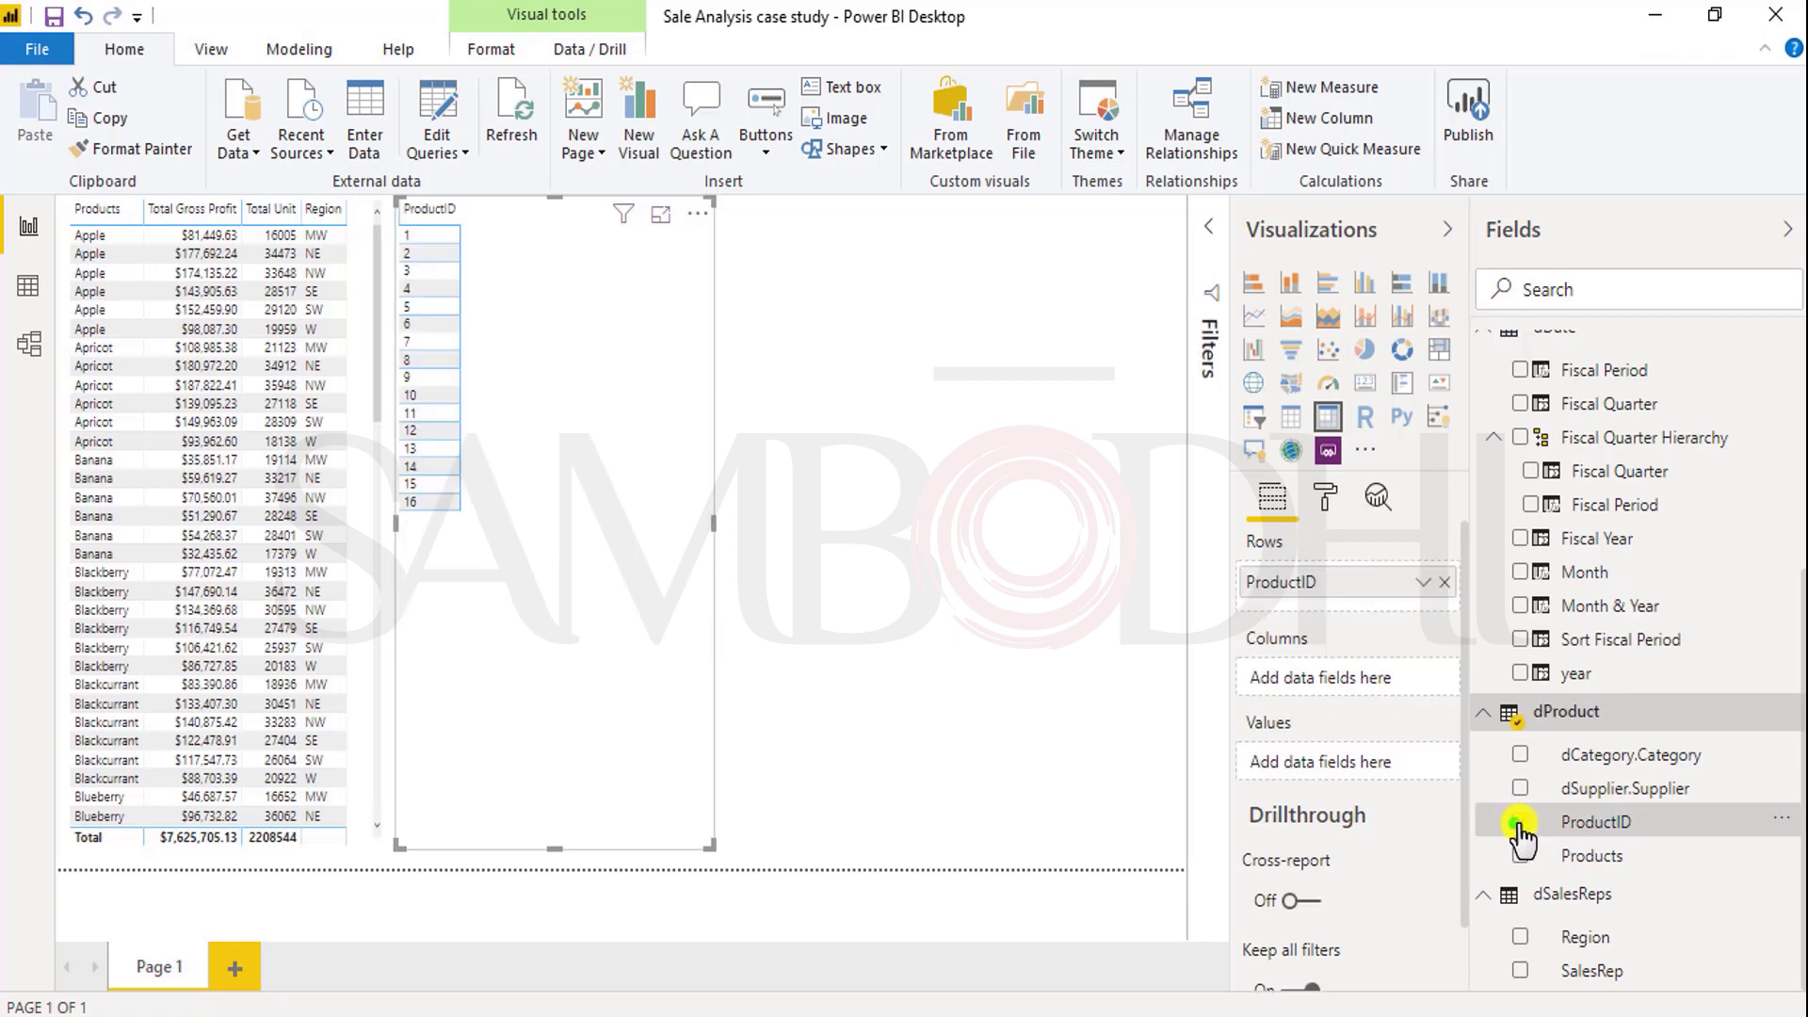
{"action": "left_click", "coordinate": [1520, 822]}
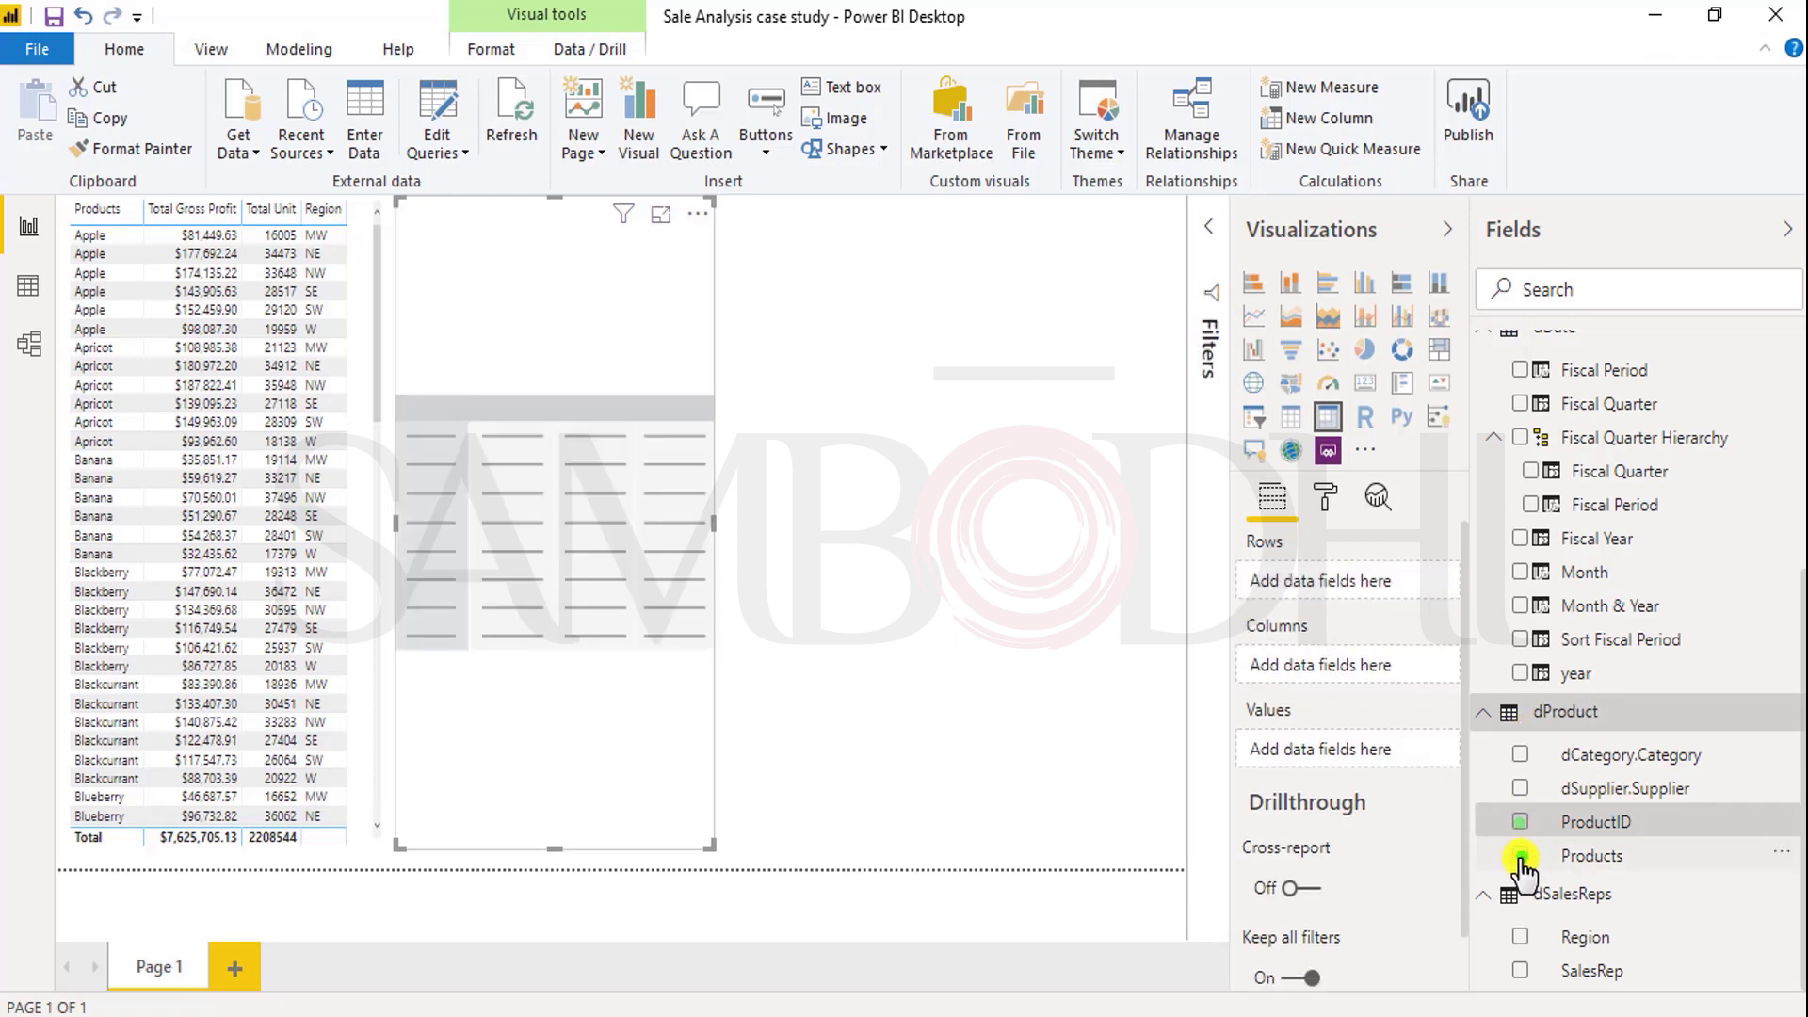
{"action": "left_click", "coordinate": [1520, 855]}
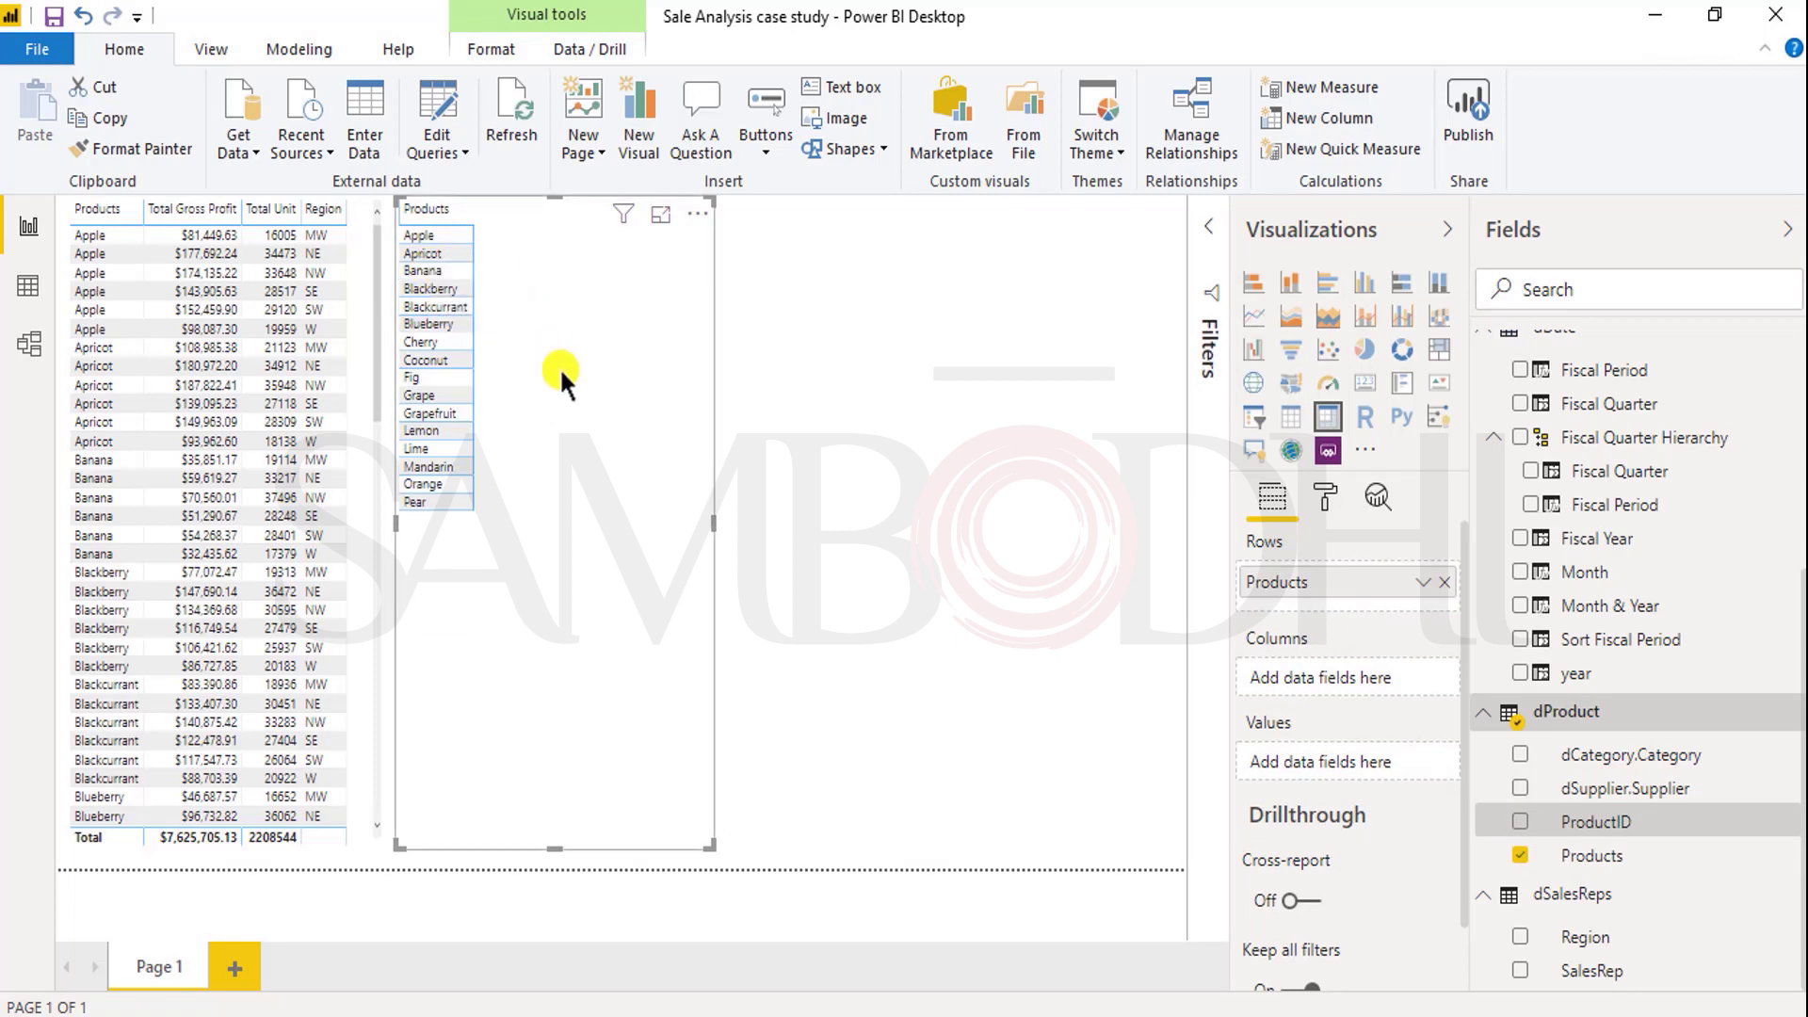
Step: Add Total Gross Profit as the matrix values and Region as its columns
{"action": "scroll", "coordinate": [1533, 603], "scroll_direction": "up", "scroll_amount": 4}
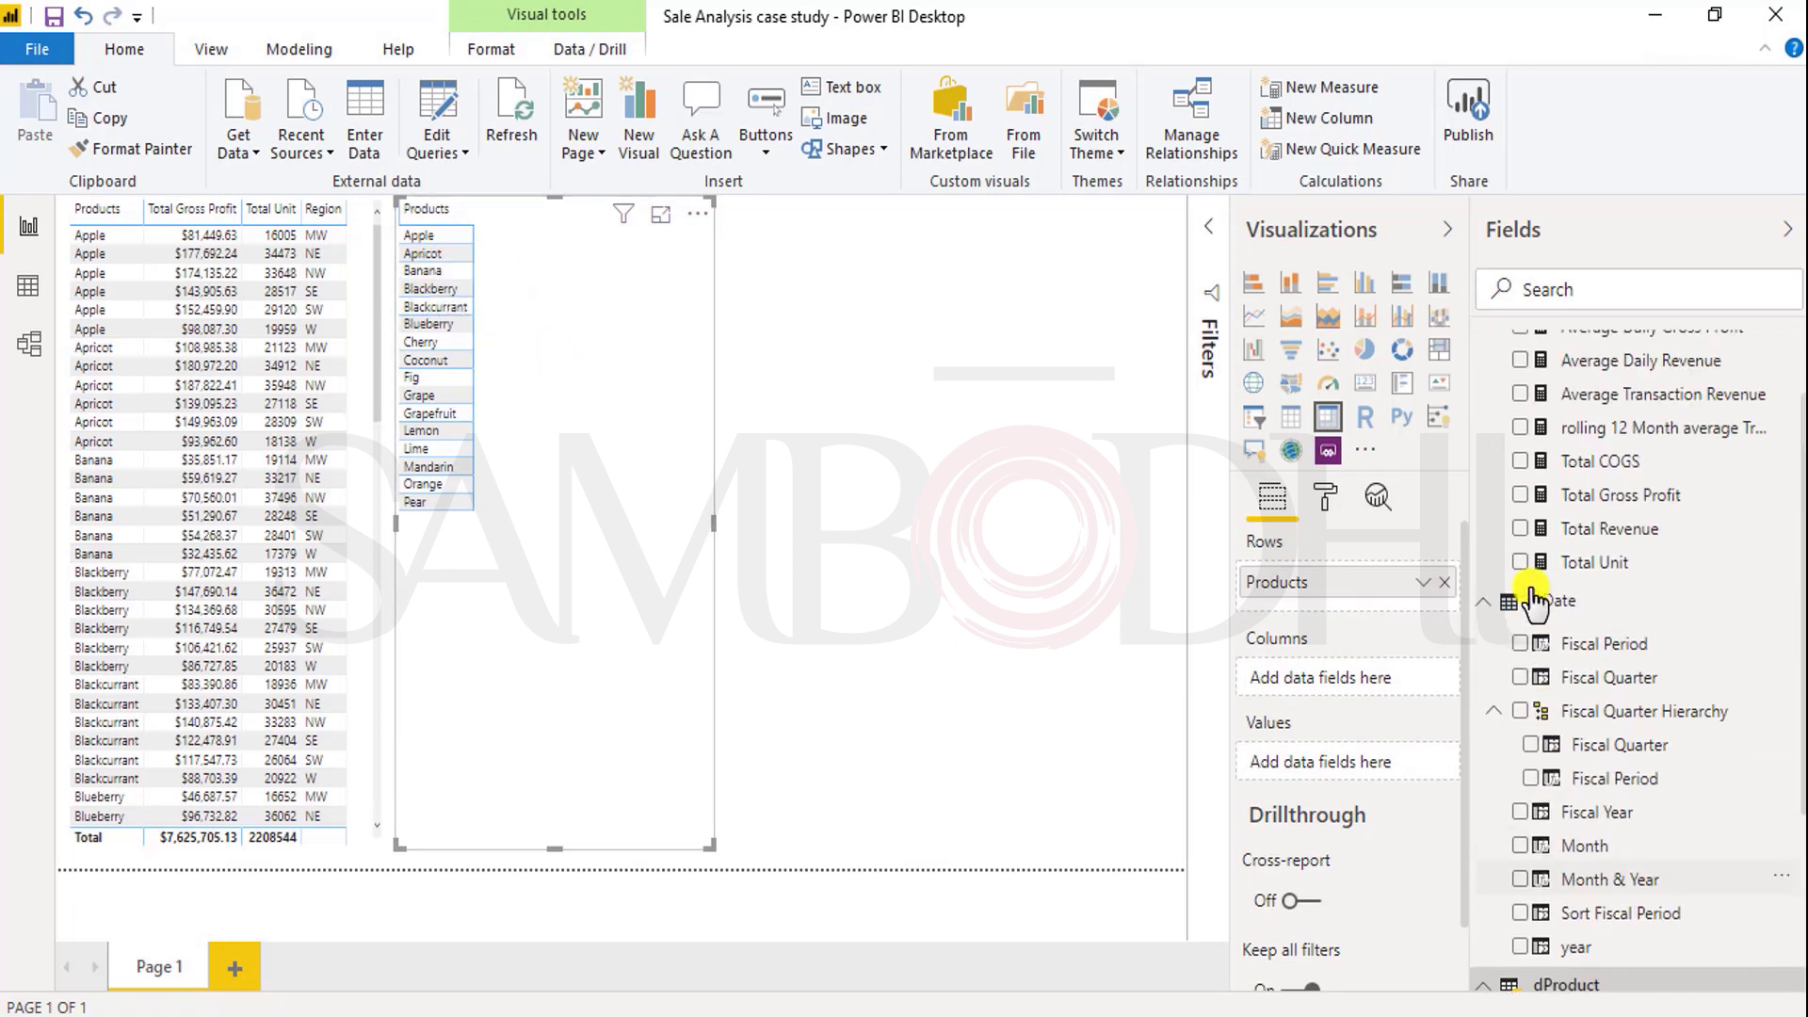
{"action": "left_click", "coordinate": [1528, 595]}
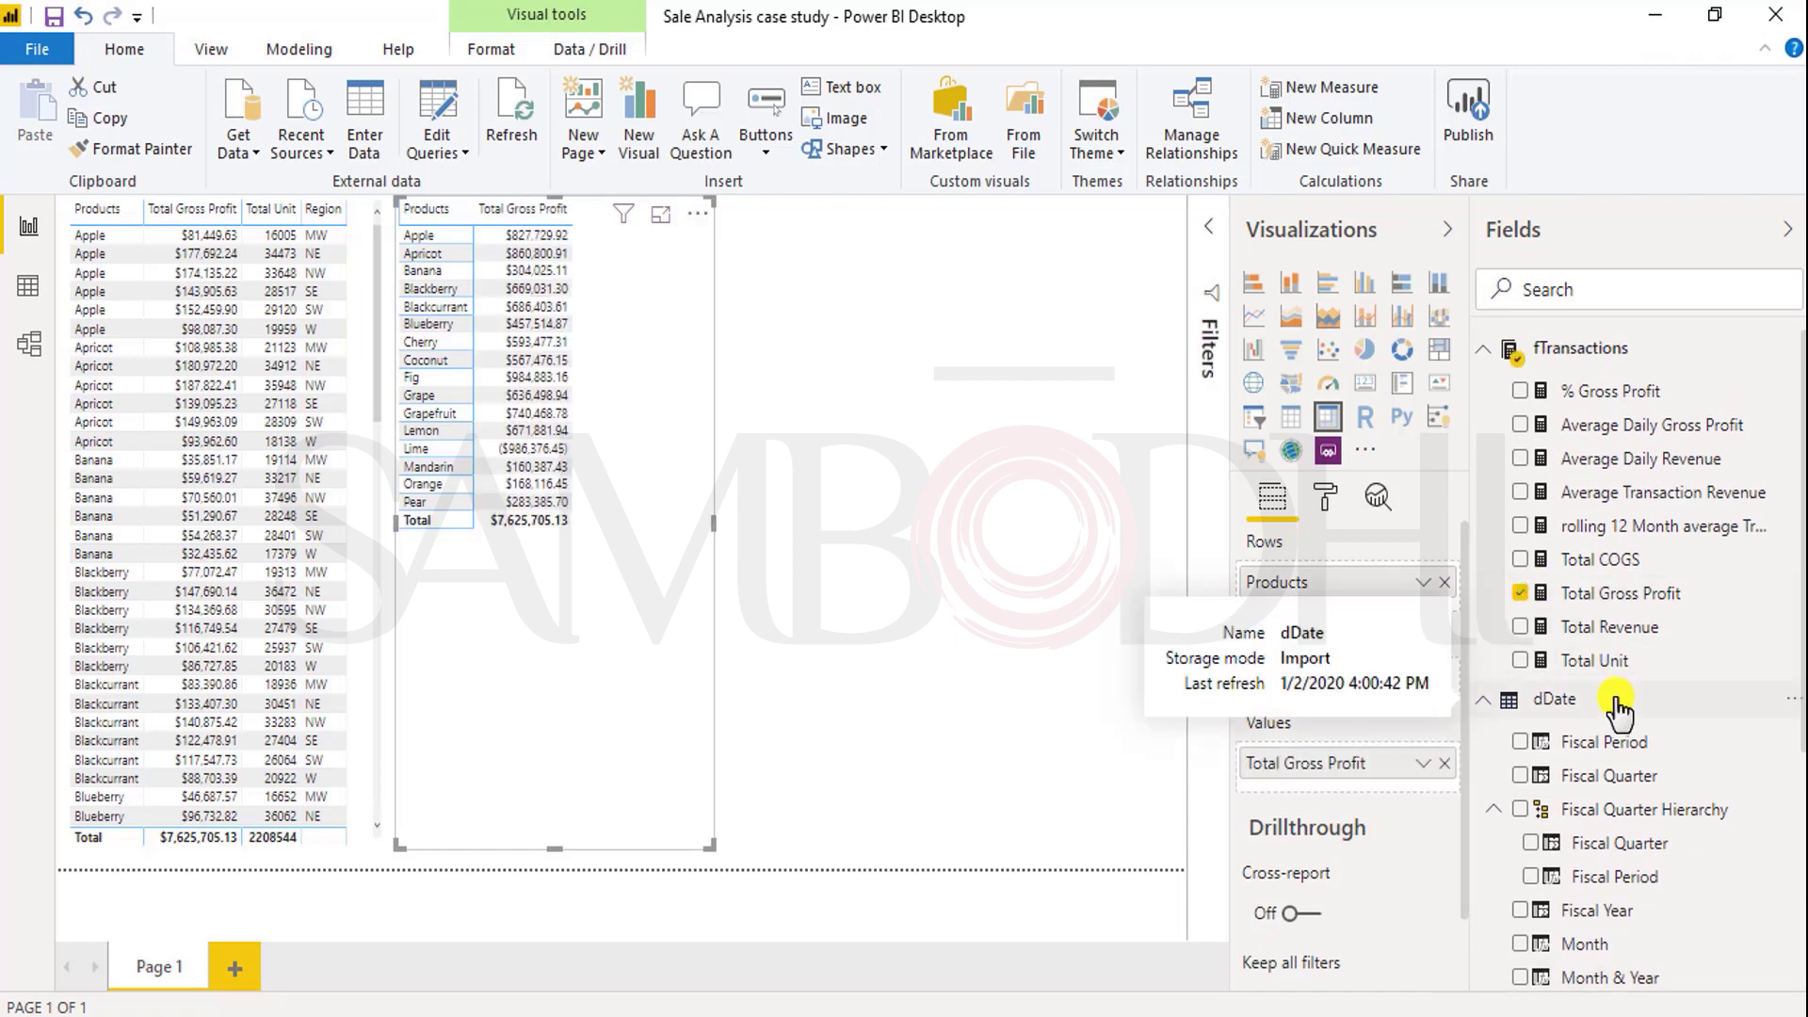
{"action": "scroll", "coordinate": [1692, 746], "scroll_direction": "down", "scroll_amount": 4}
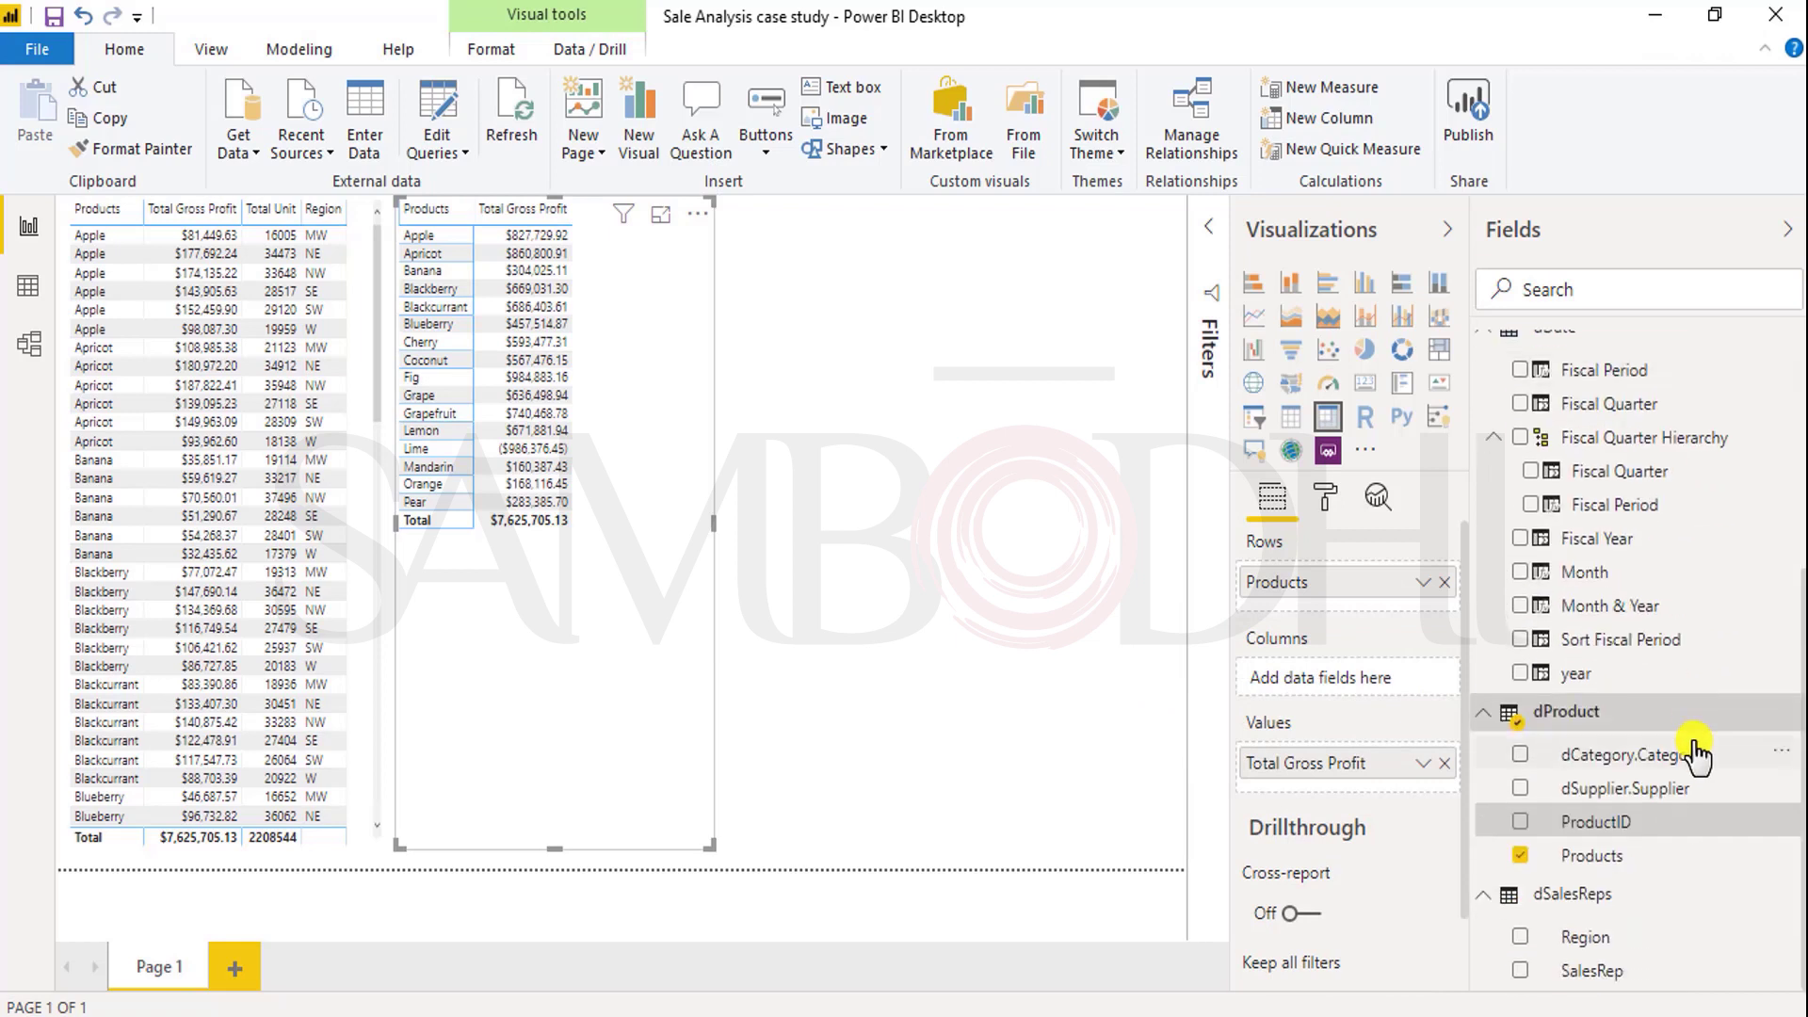
{"action": "left_click_drag", "start_coordinate": [1549, 953], "coordinate": [1311, 684]}
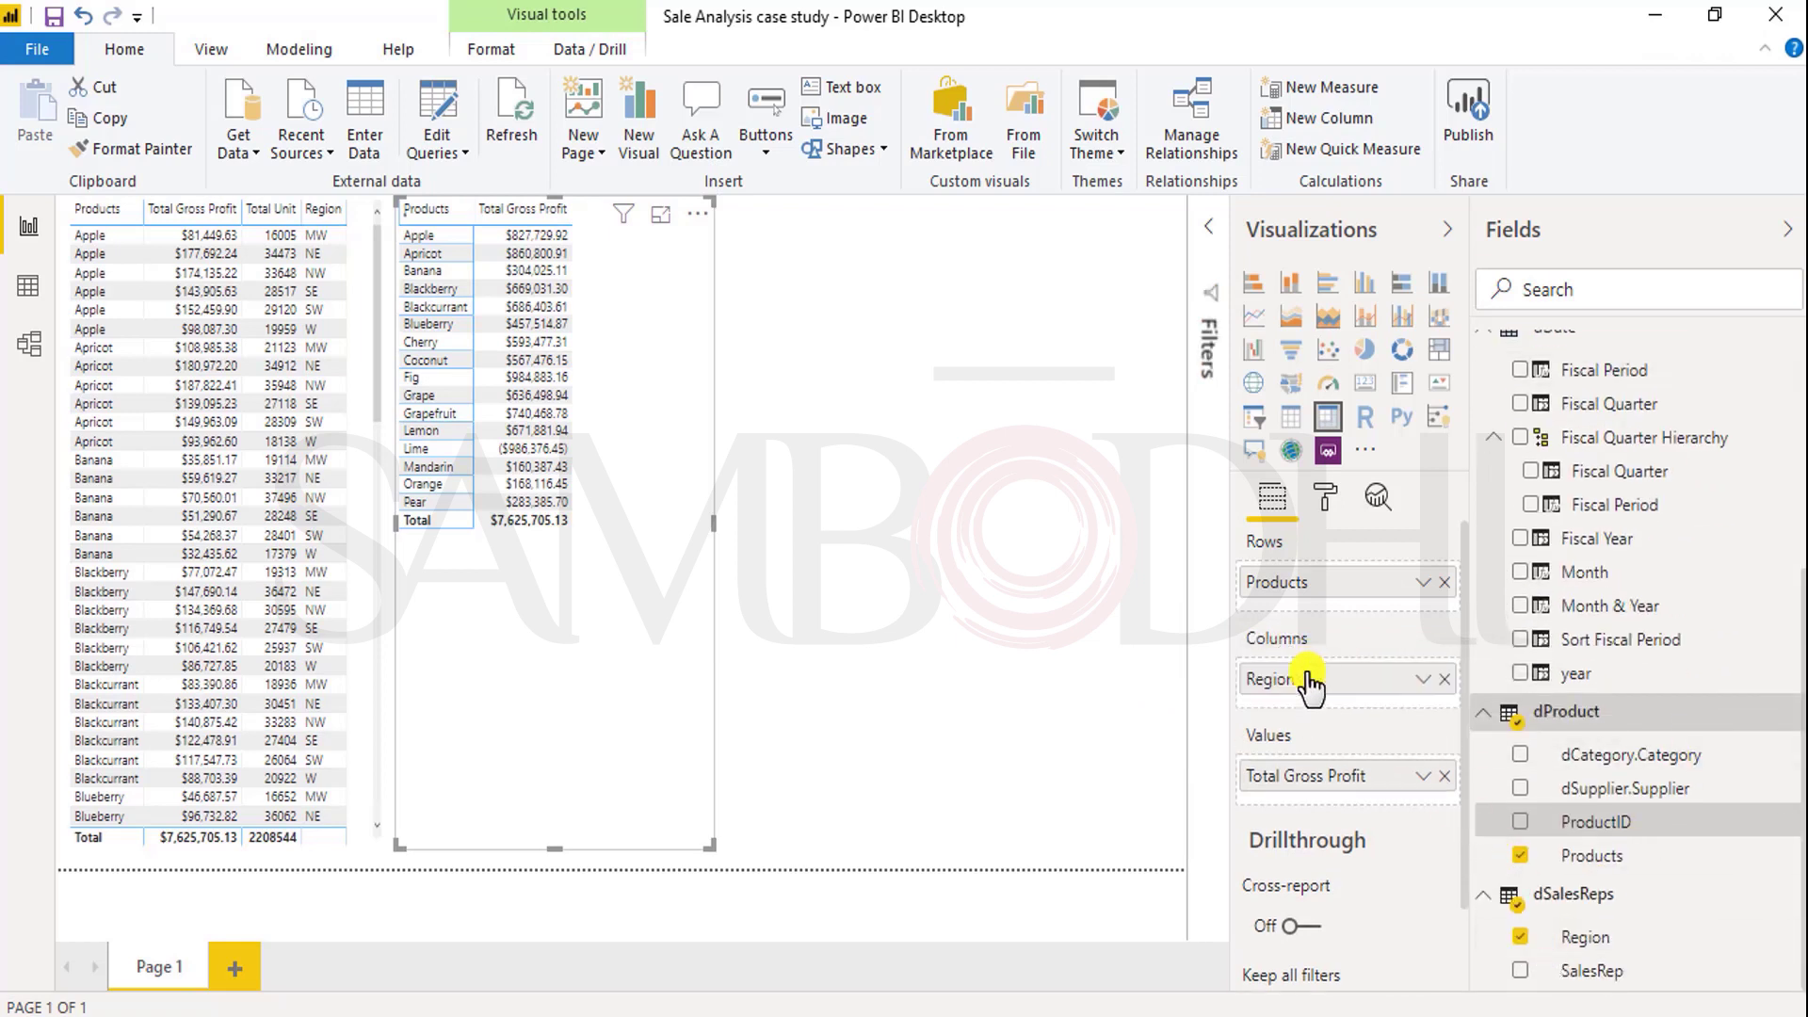
Step: Widen the matrix to show all region columns and shorten it to end just below the Total row
{"action": "left_click_drag", "start_coordinate": [714, 519], "coordinate": [1085, 476]}
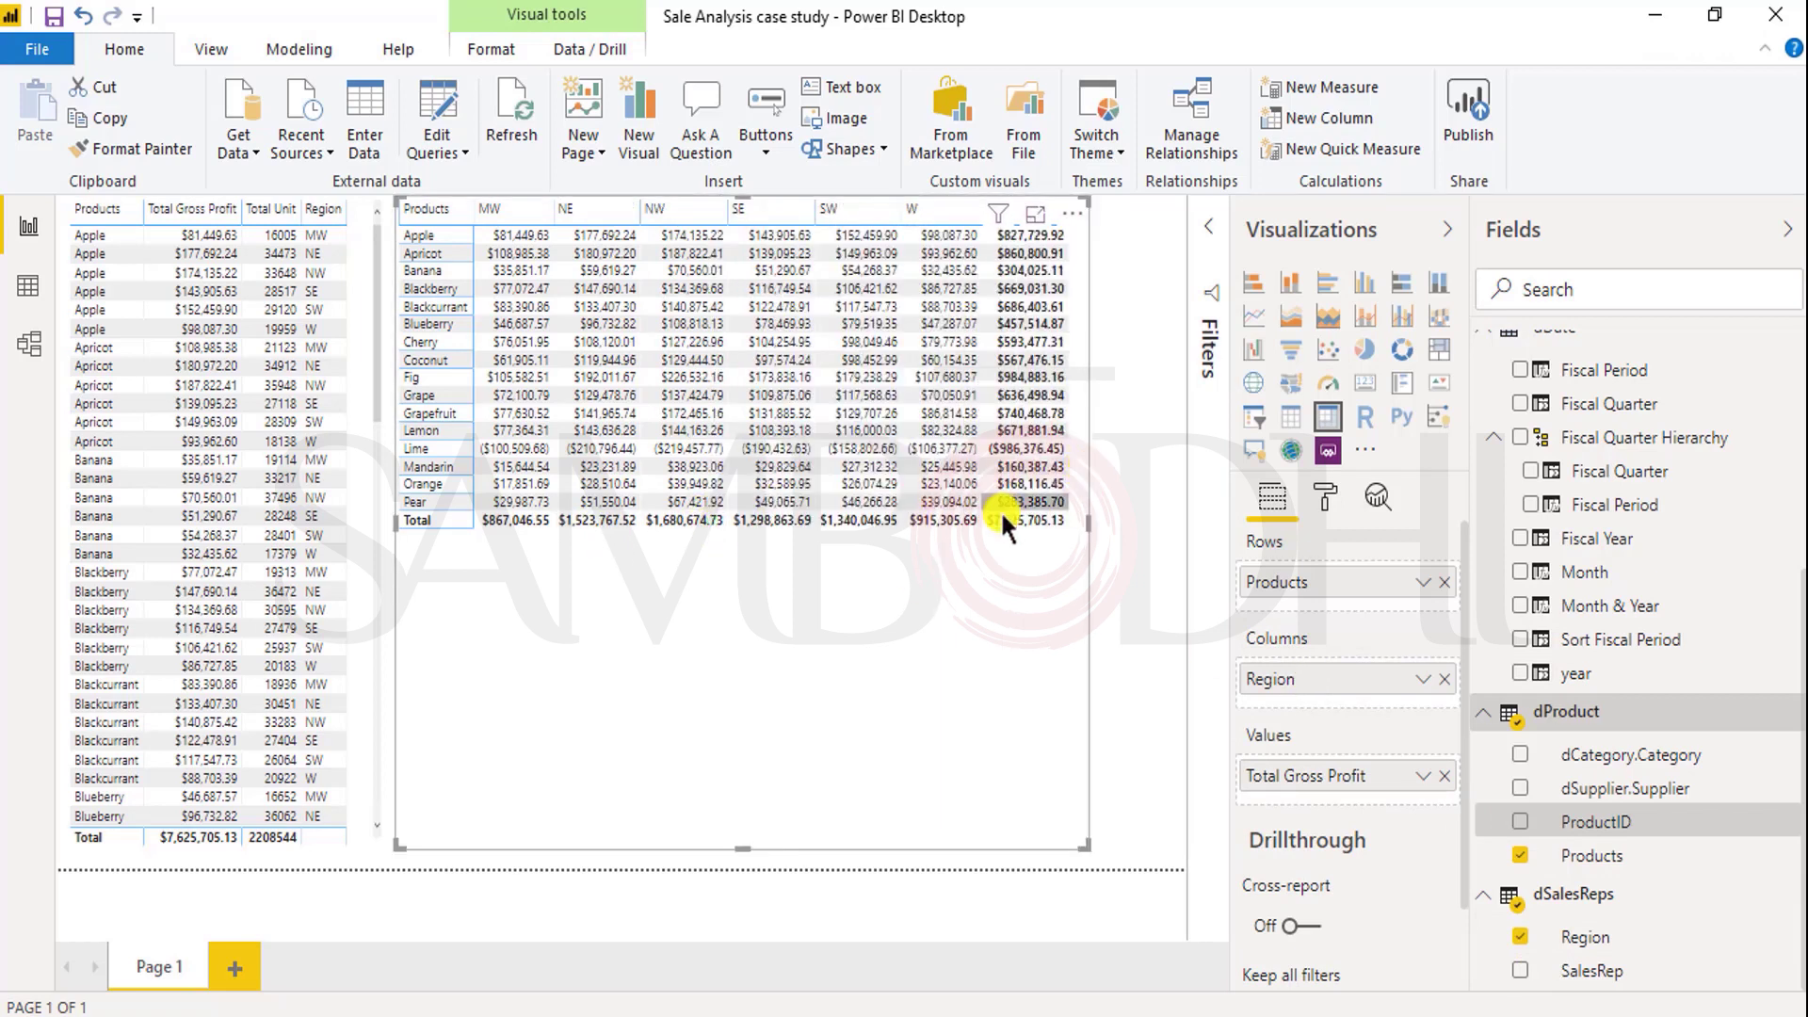
{"action": "left_click_drag", "start_coordinate": [746, 851], "coordinate": [732, 537]}
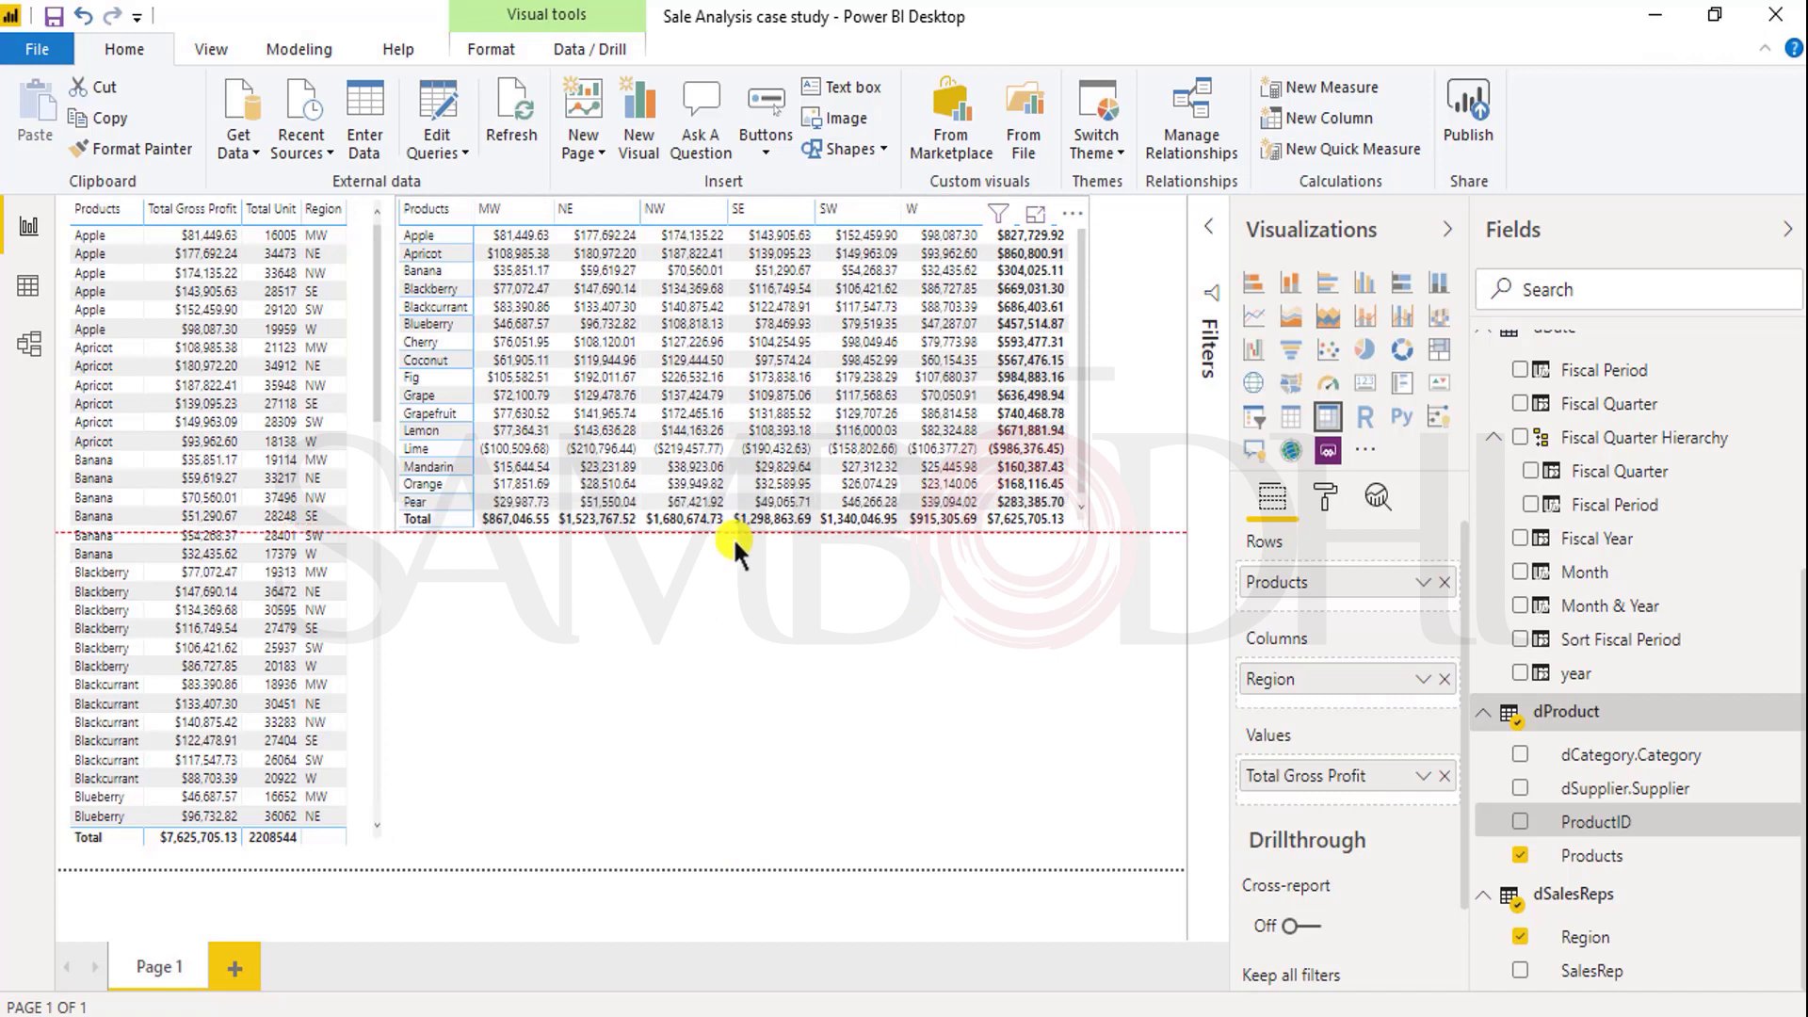
{"action": "left_click", "coordinate": [733, 537]}
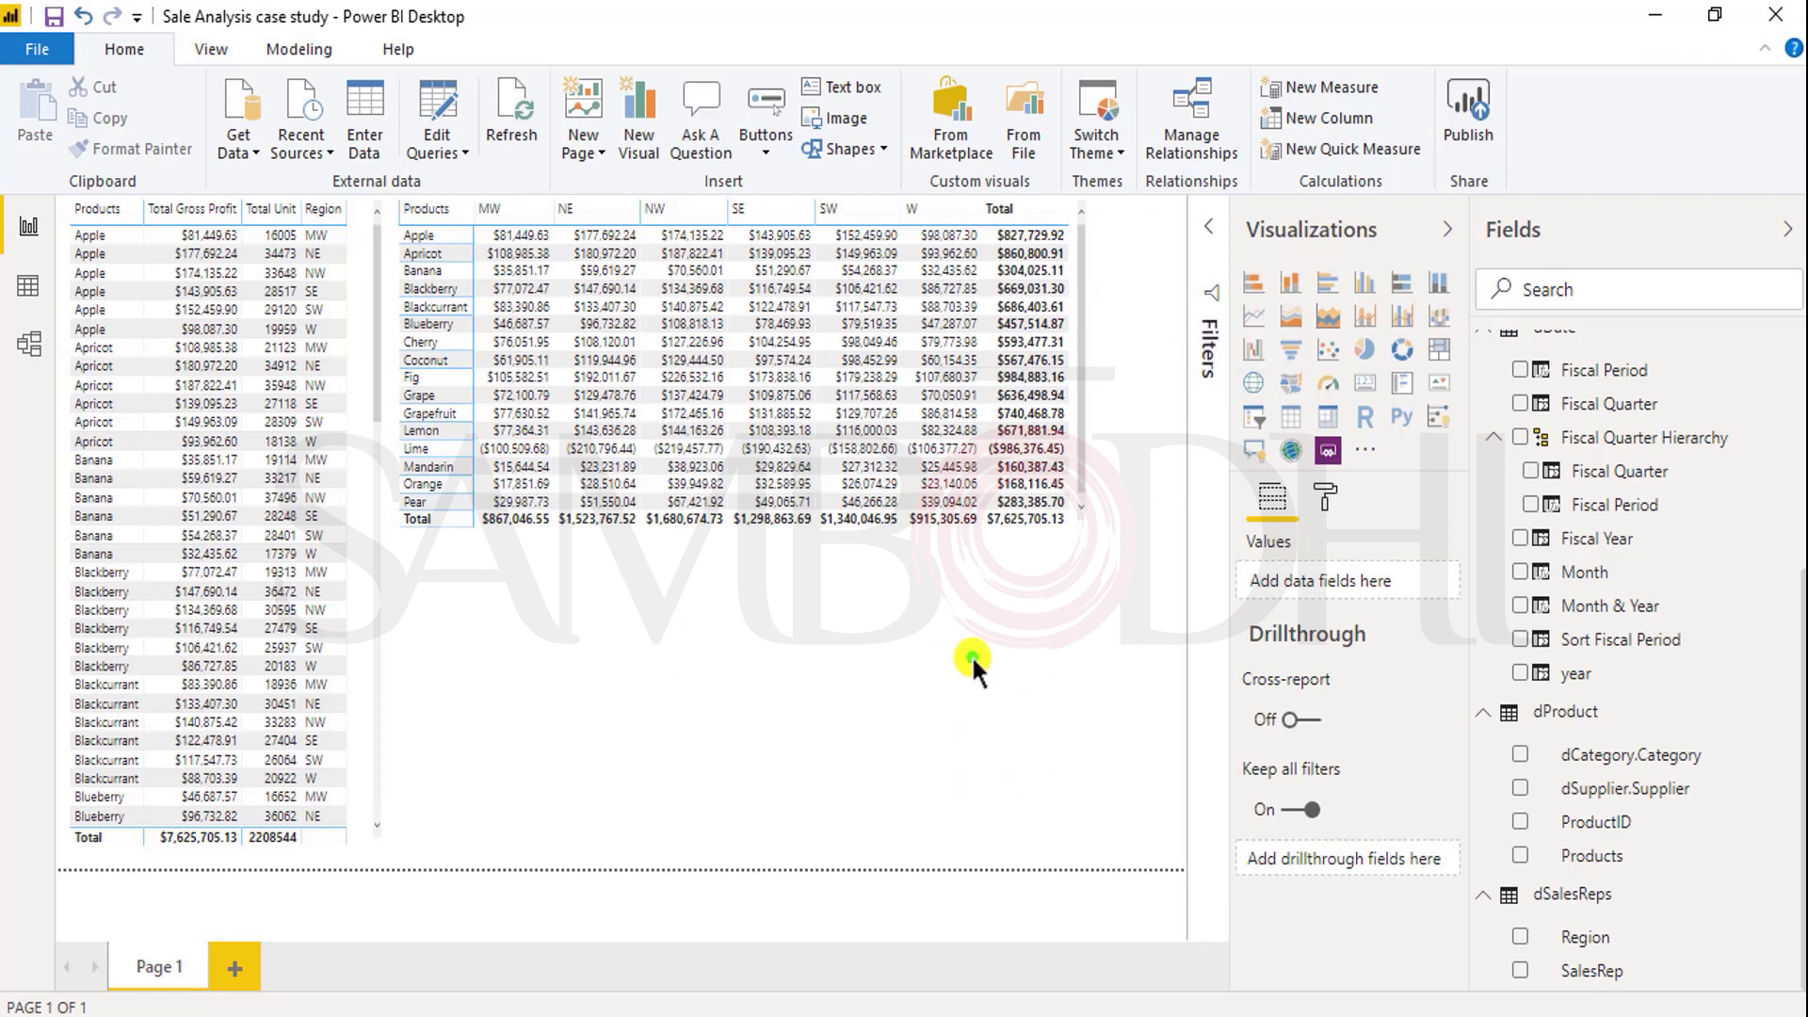
Step: Insert a stacked bar chart below the matrix with Products on the axis and Total Gross Profit as the value
{"action": "left_click", "coordinate": [1261, 288]}
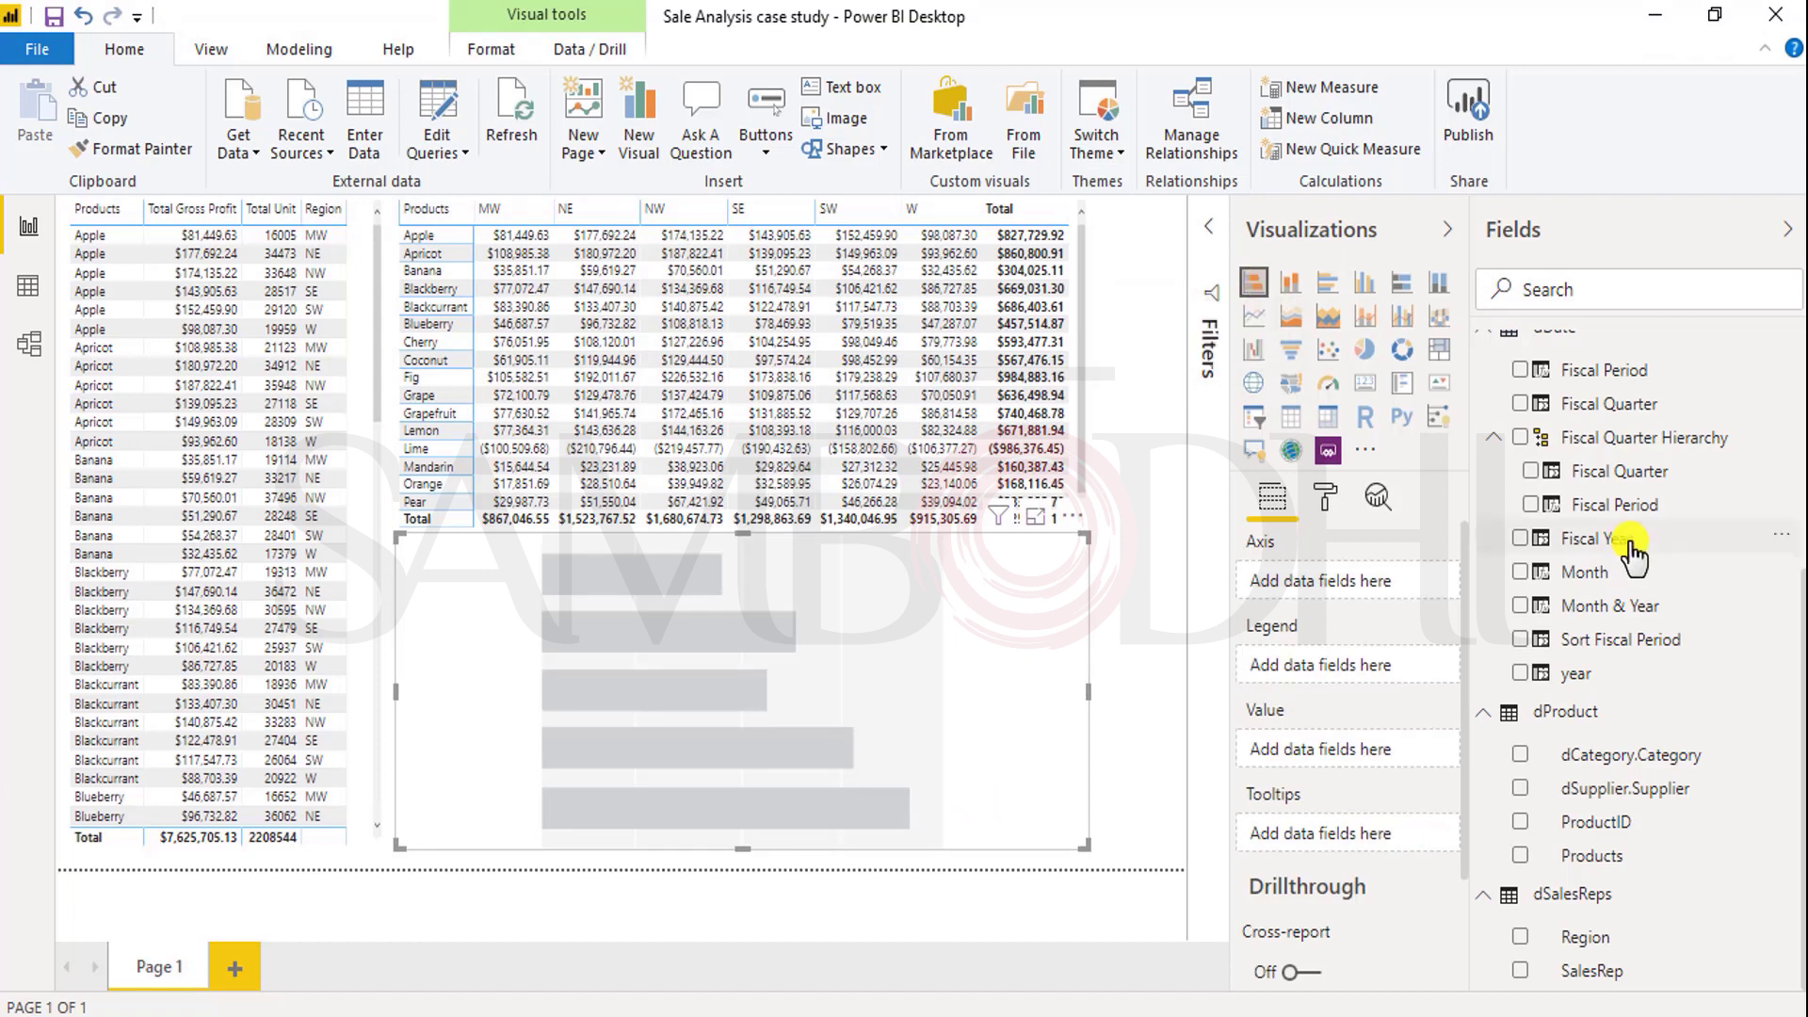
{"action": "scroll", "coordinate": [1646, 569], "scroll_direction": "up", "scroll_amount": 4}
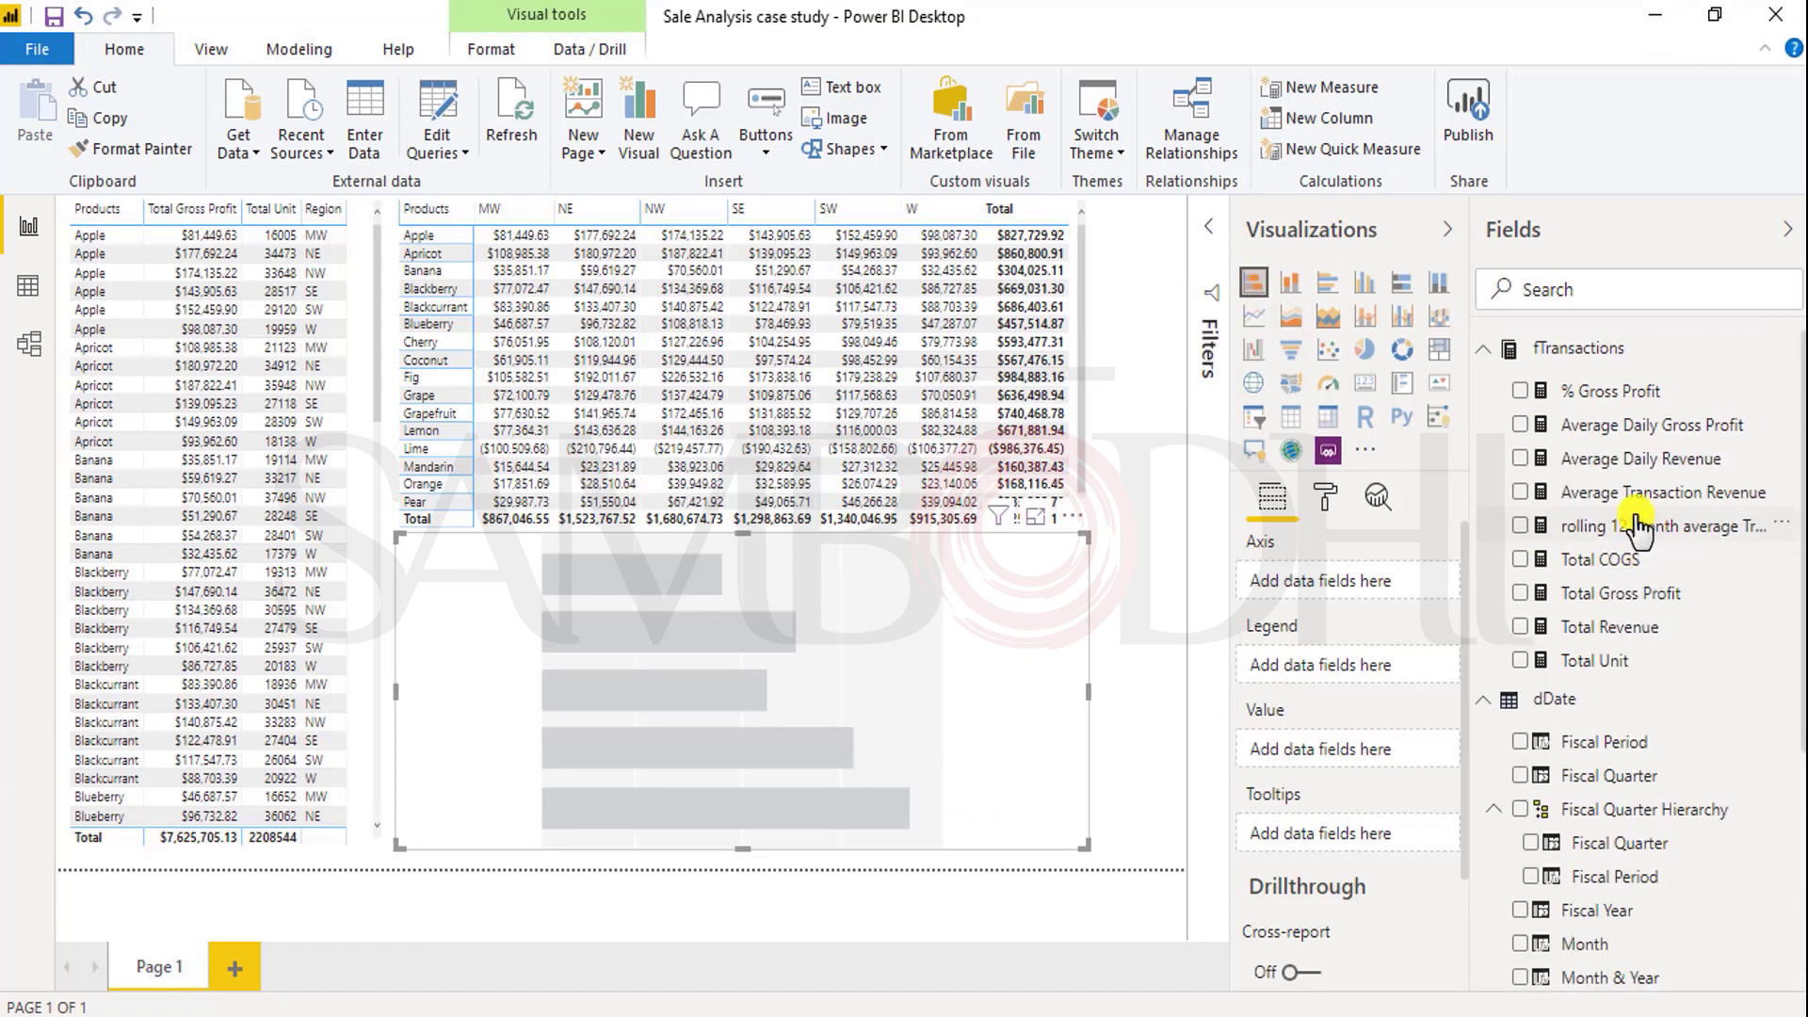
{"action": "scroll", "coordinate": [1620, 603], "scroll_direction": "down", "scroll_amount": 4}
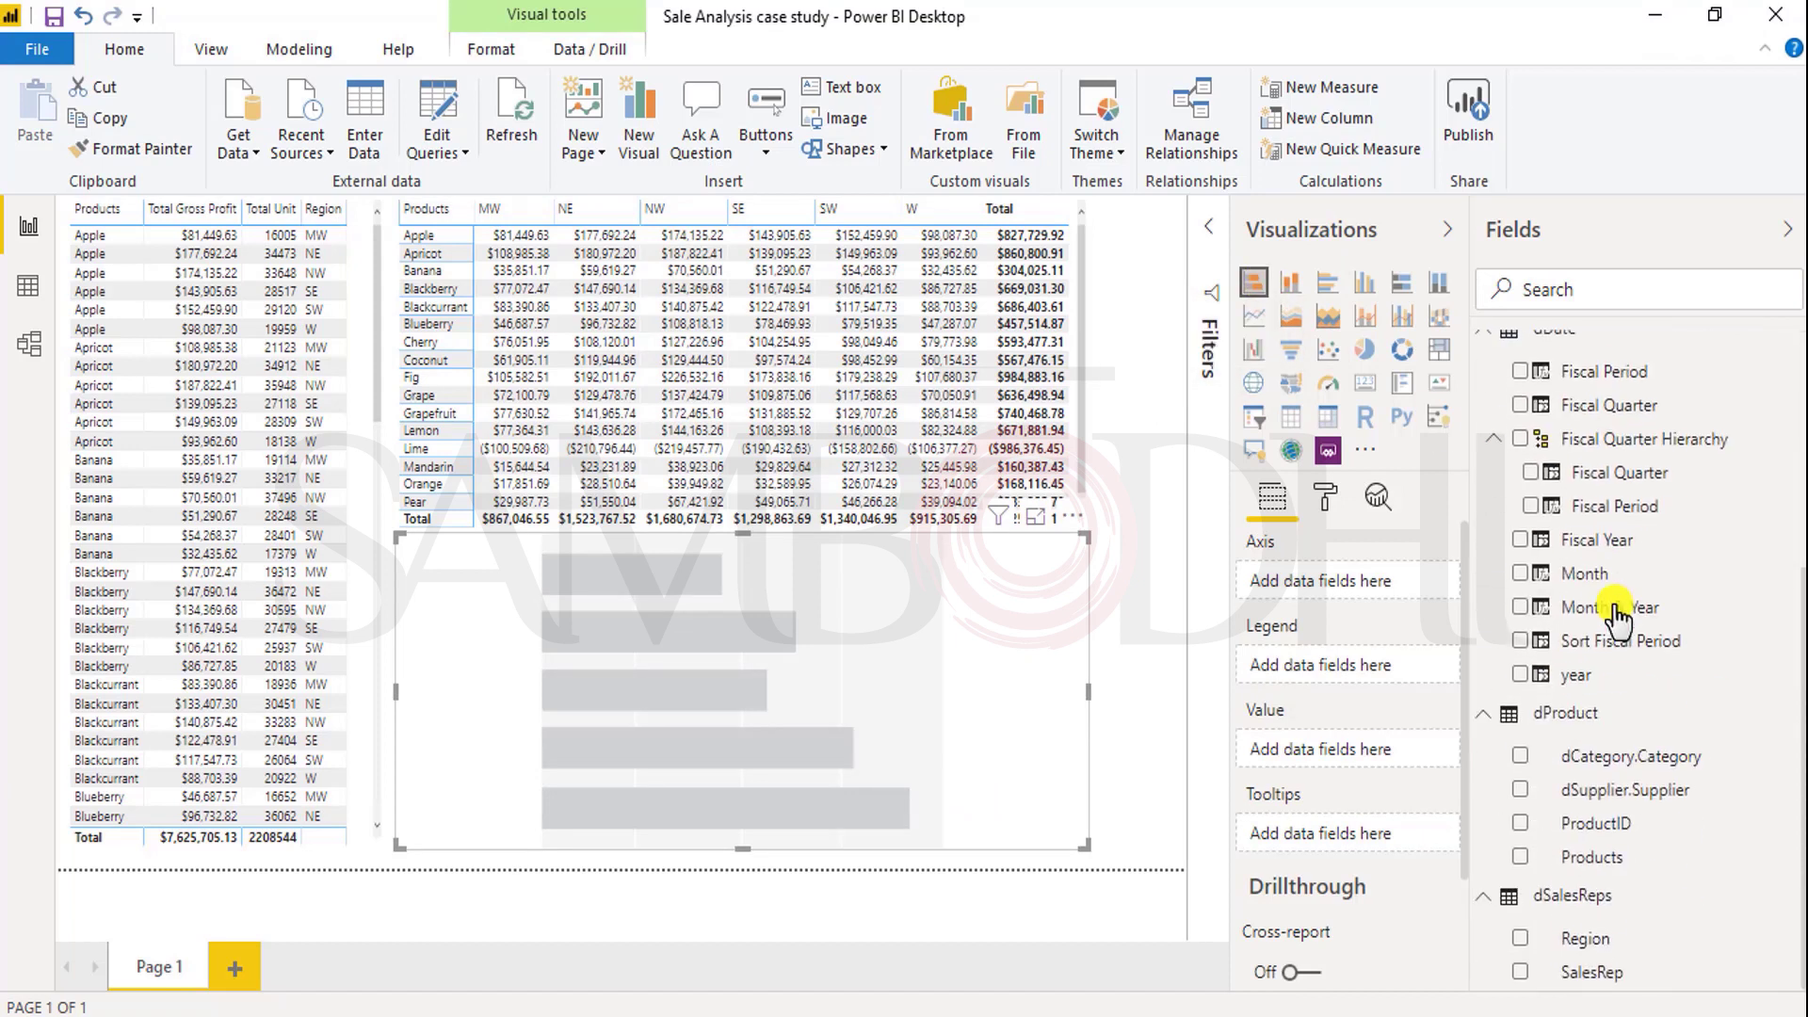
{"action": "left_click", "coordinate": [1520, 855]}
{"action": "scroll", "coordinate": [1591, 688], "scroll_direction": "up", "scroll_amount": 4}
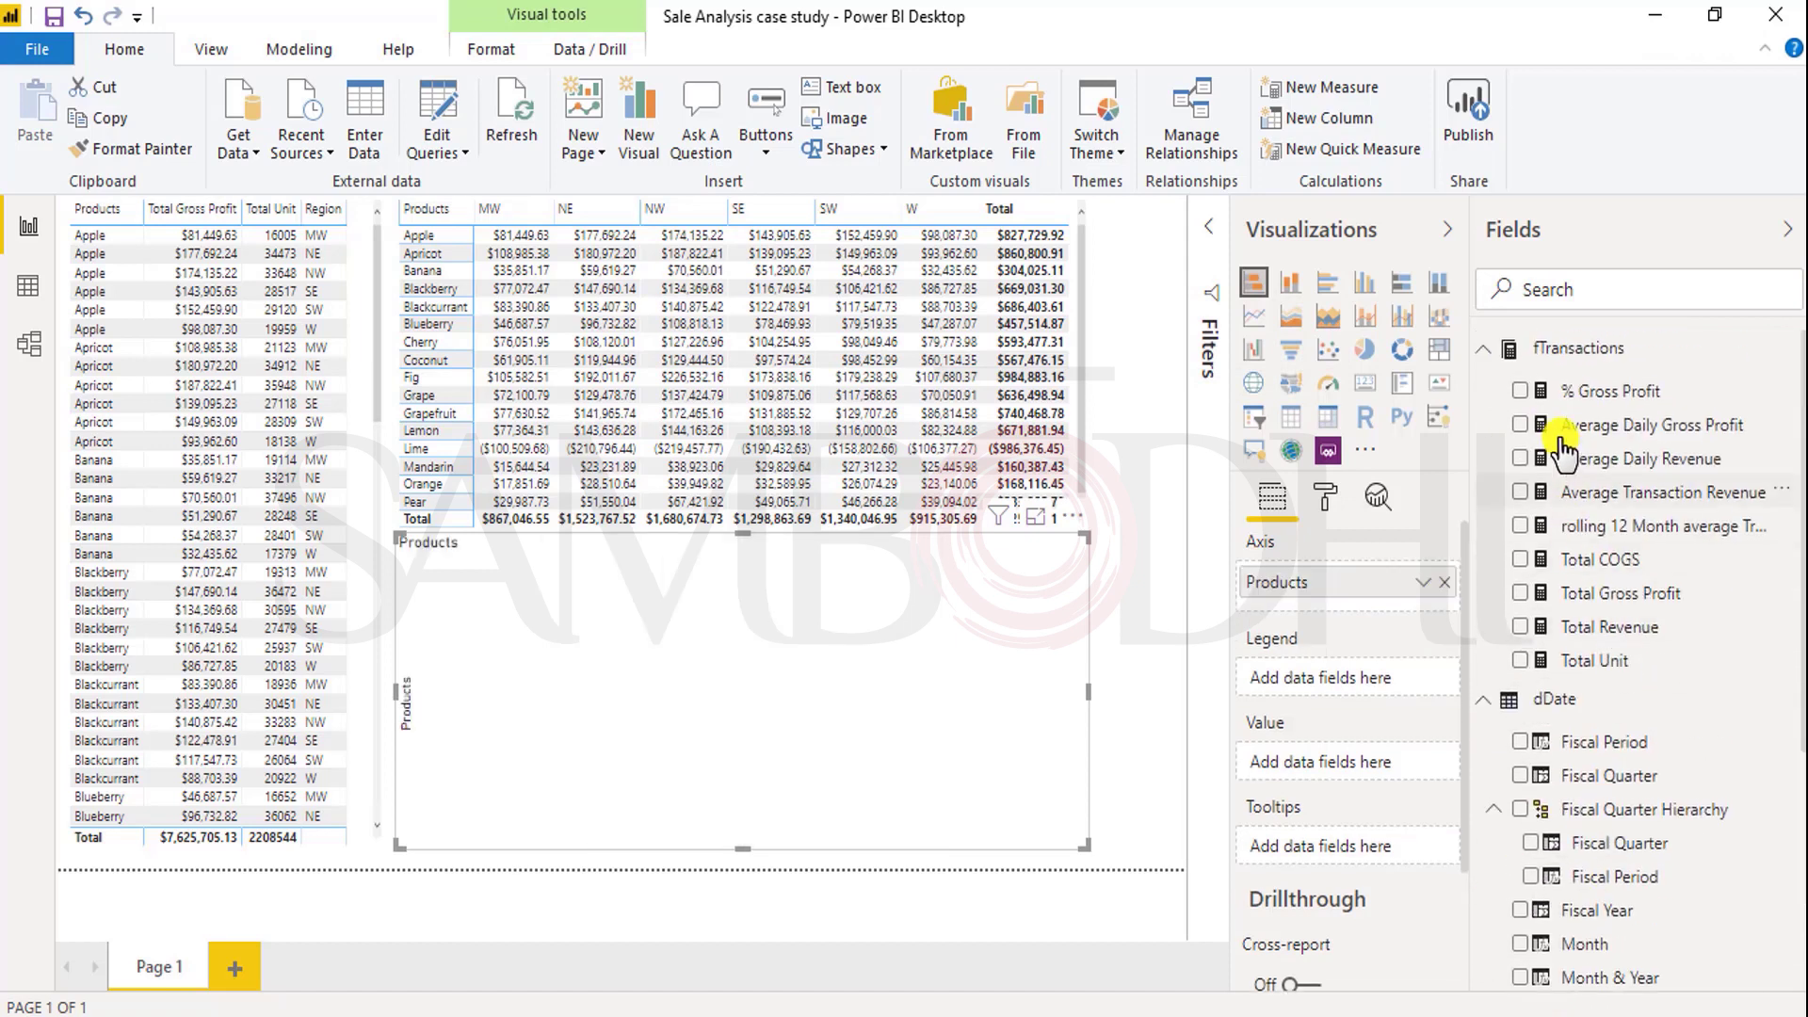
{"action": "left_click", "coordinate": [1520, 592]}
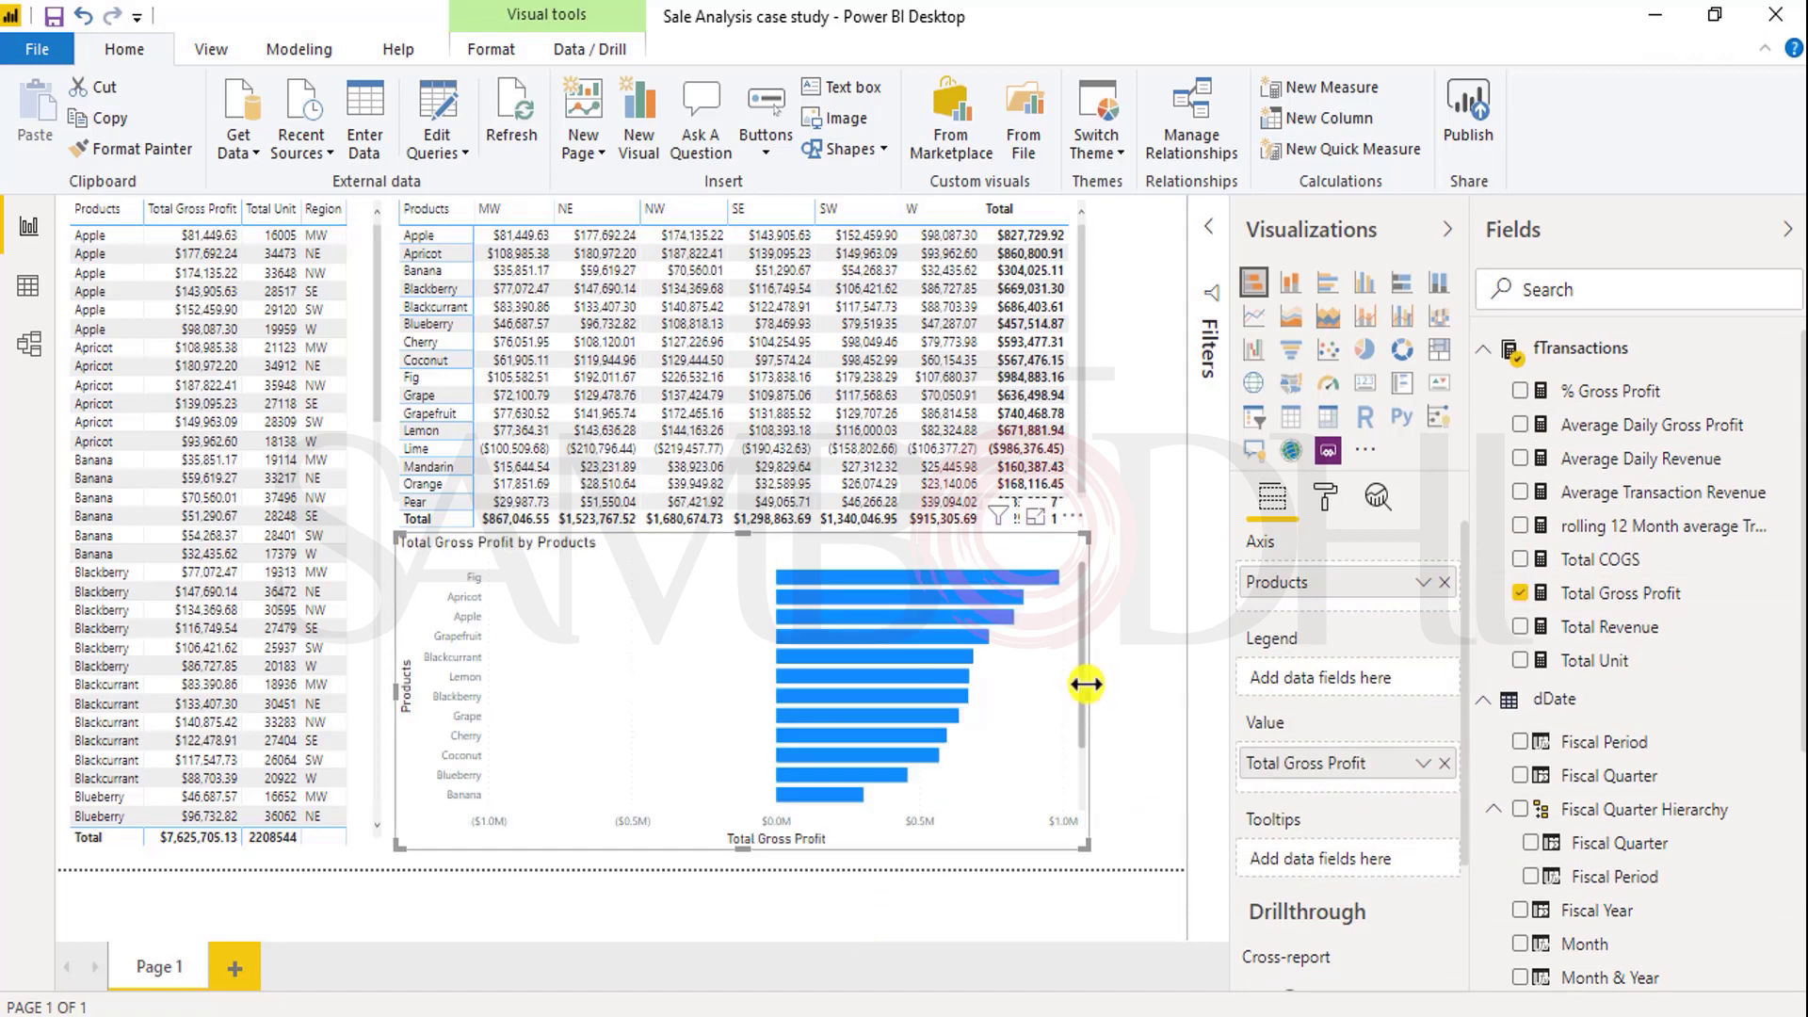
Step: Narrow the bar chart and insert a funnel chart beside it with Total Revenue, Total COGS and Total Gross Profit as values
{"action": "left_click_drag", "start_coordinate": [1086, 684], "coordinate": [627, 744]}
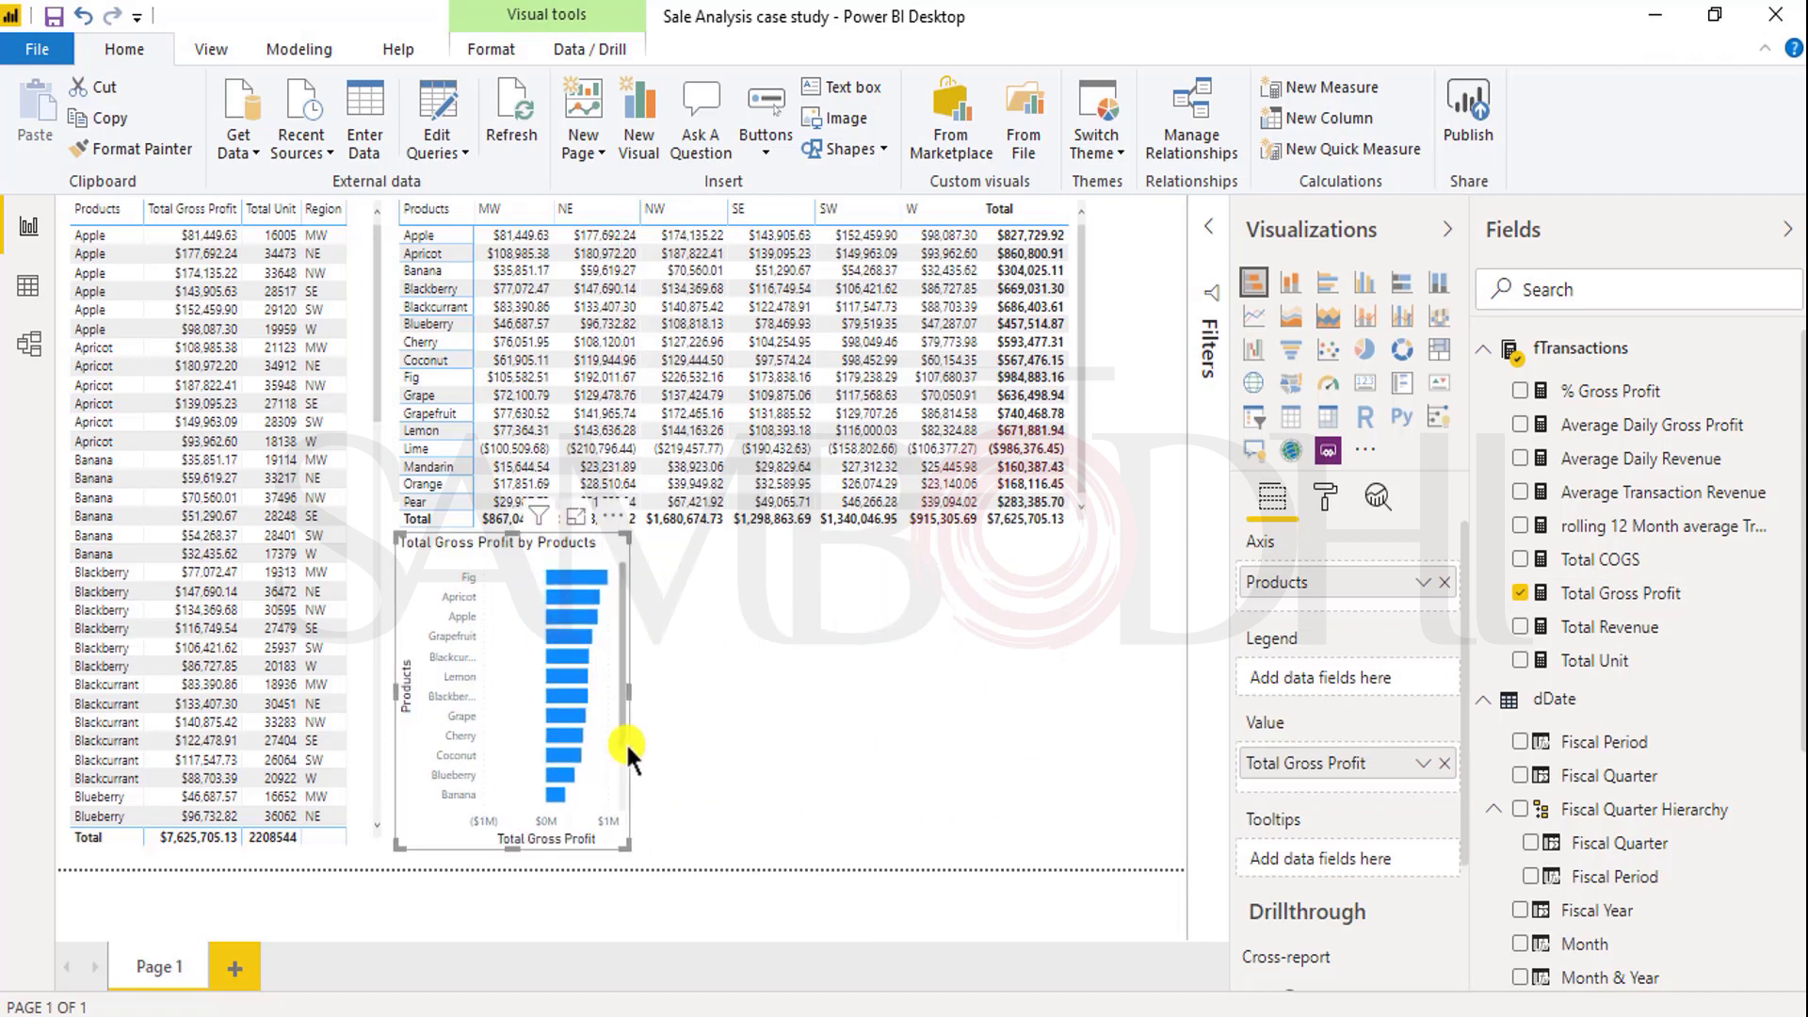
{"action": "left_click", "coordinate": [723, 649]}
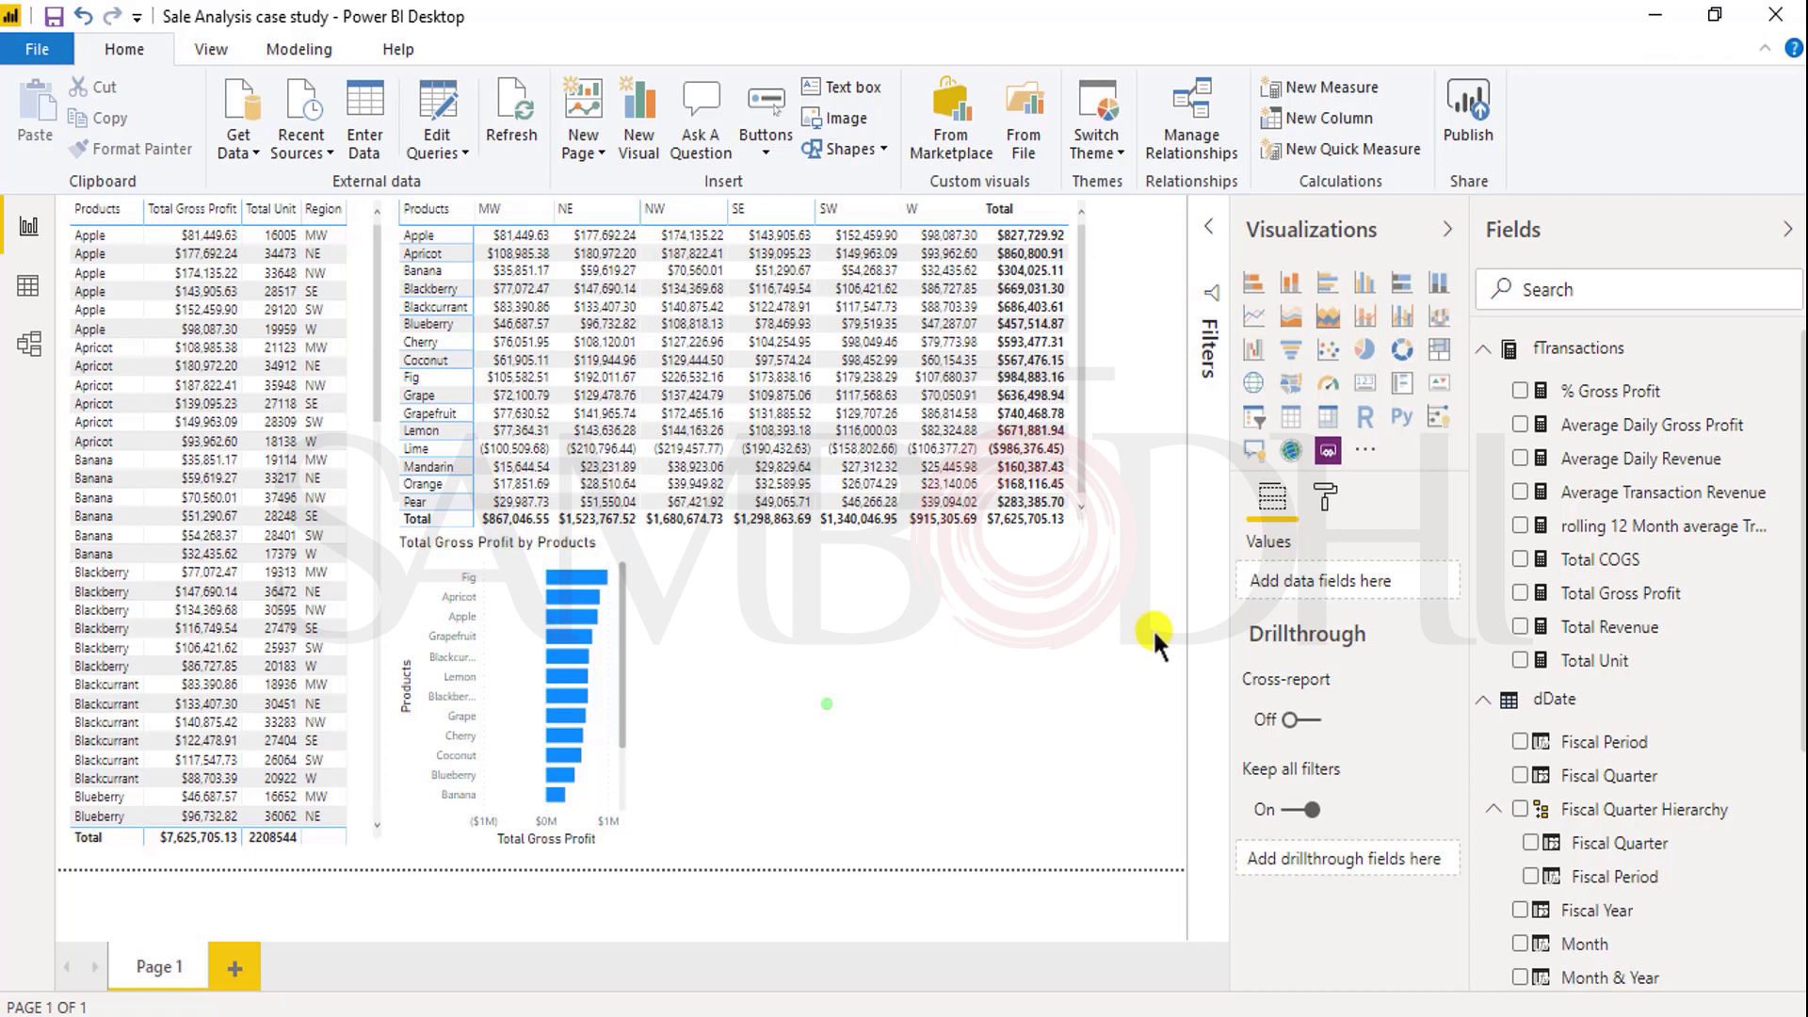
{"action": "left_click", "coordinate": [1289, 352]}
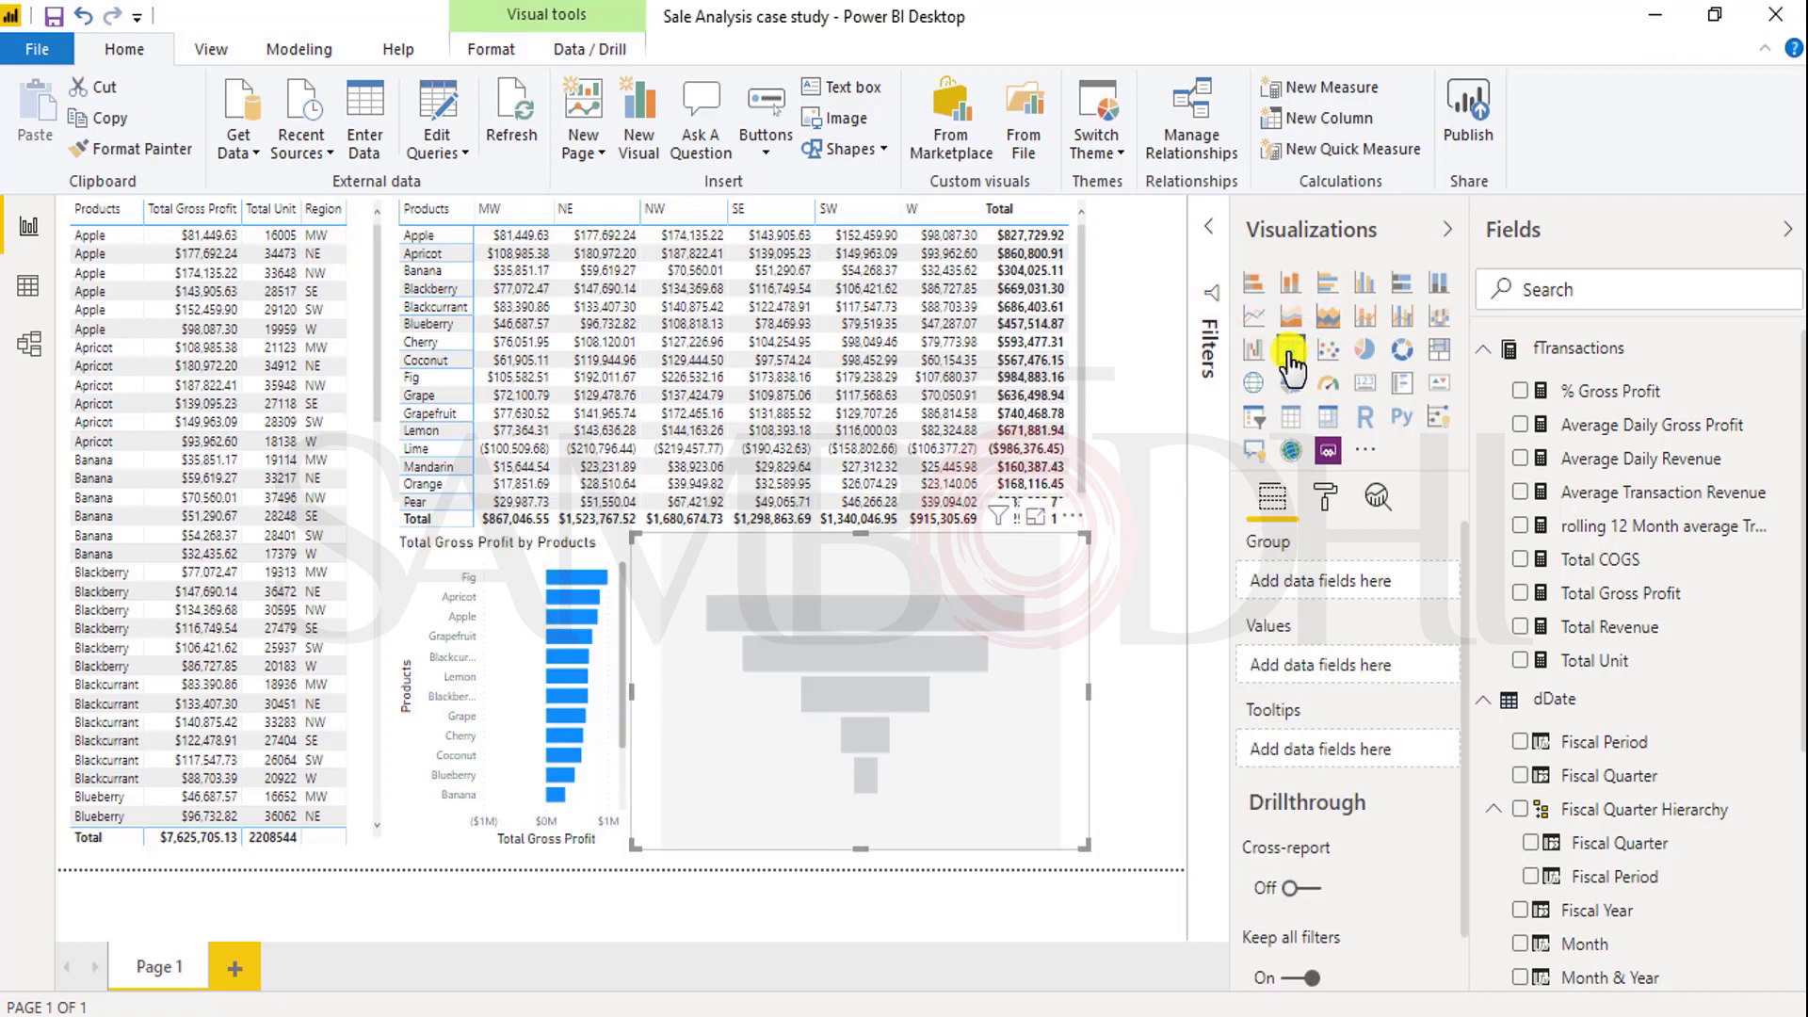
{"action": "left_click", "coordinate": [1521, 628]}
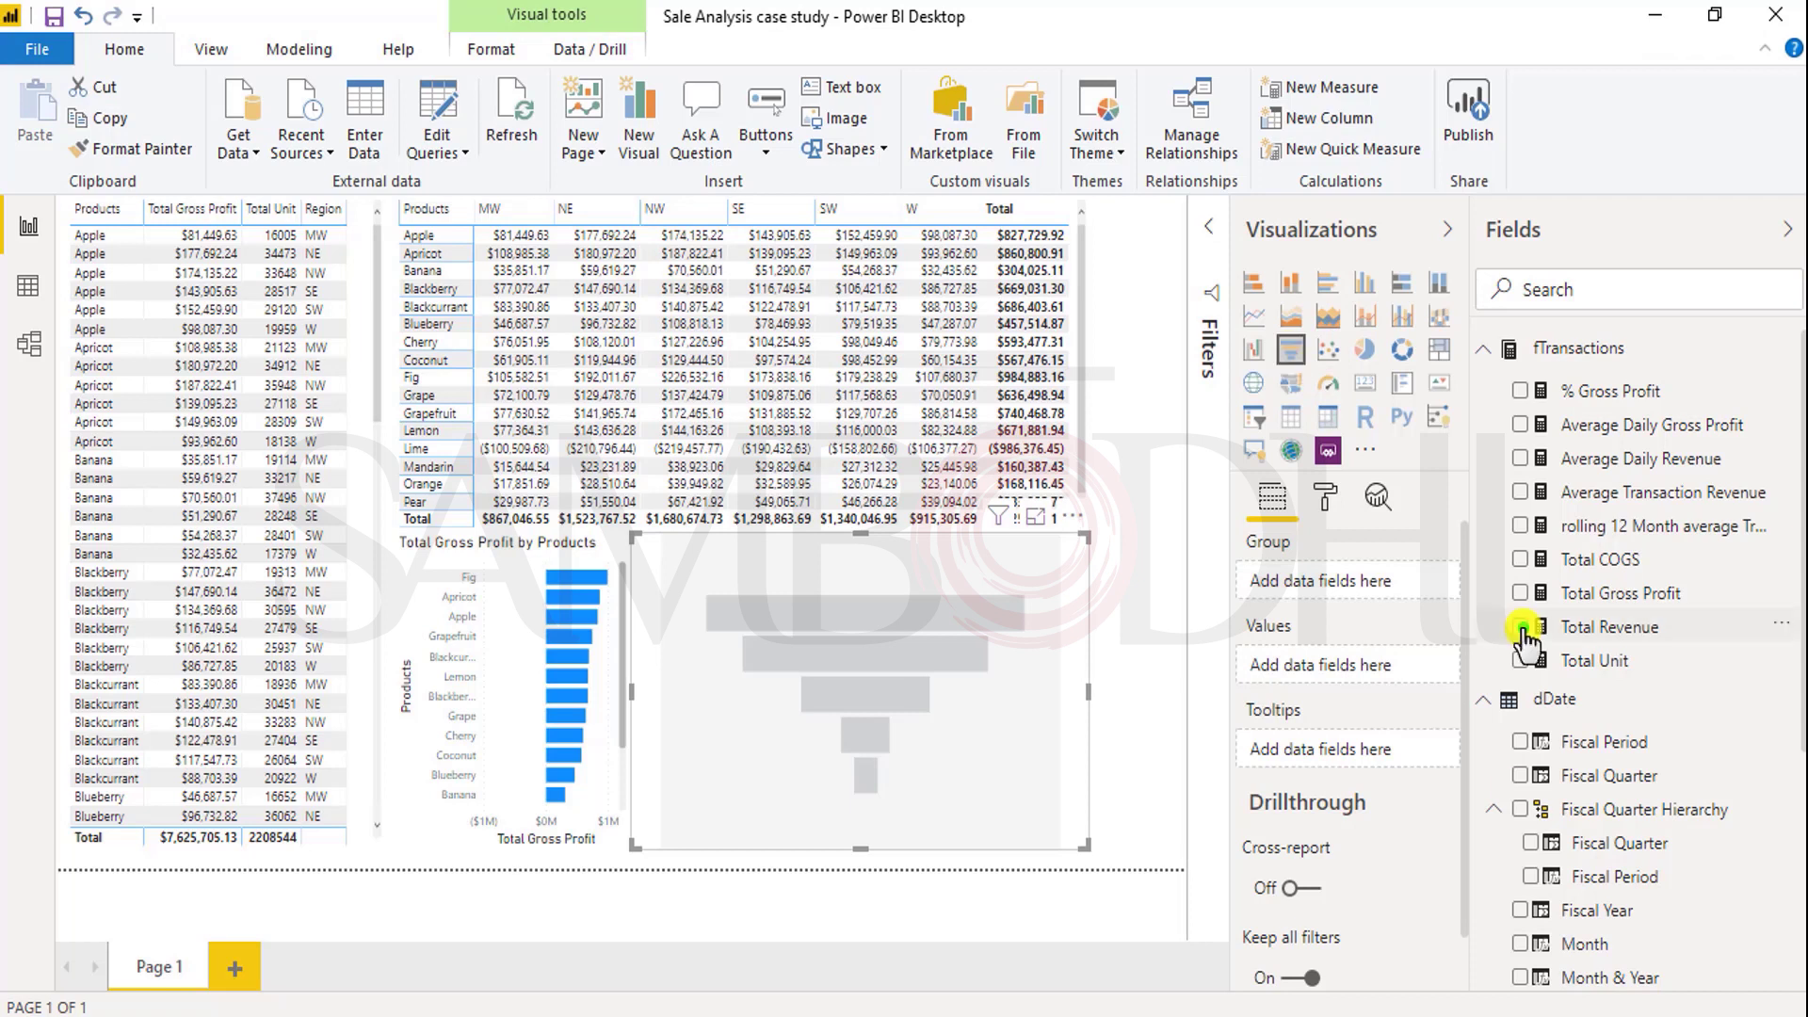
{"action": "left_click", "coordinate": [1519, 559]}
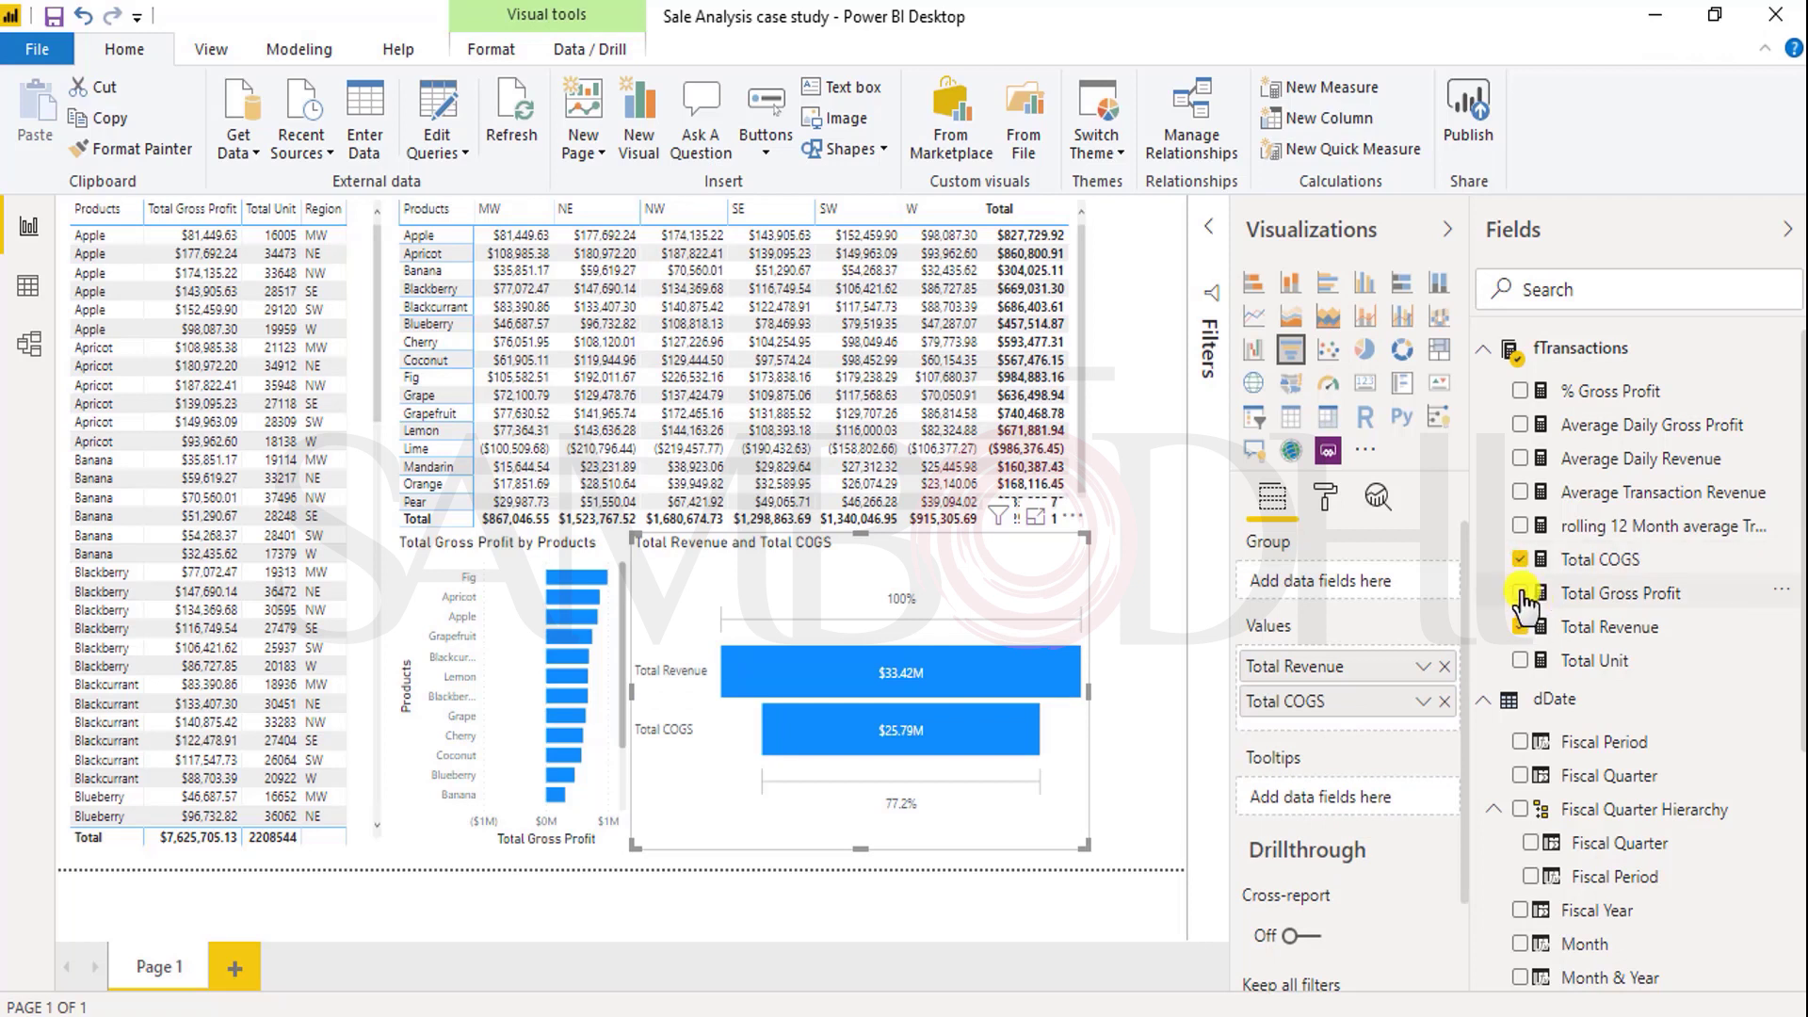
{"action": "left_click", "coordinate": [1521, 593]}
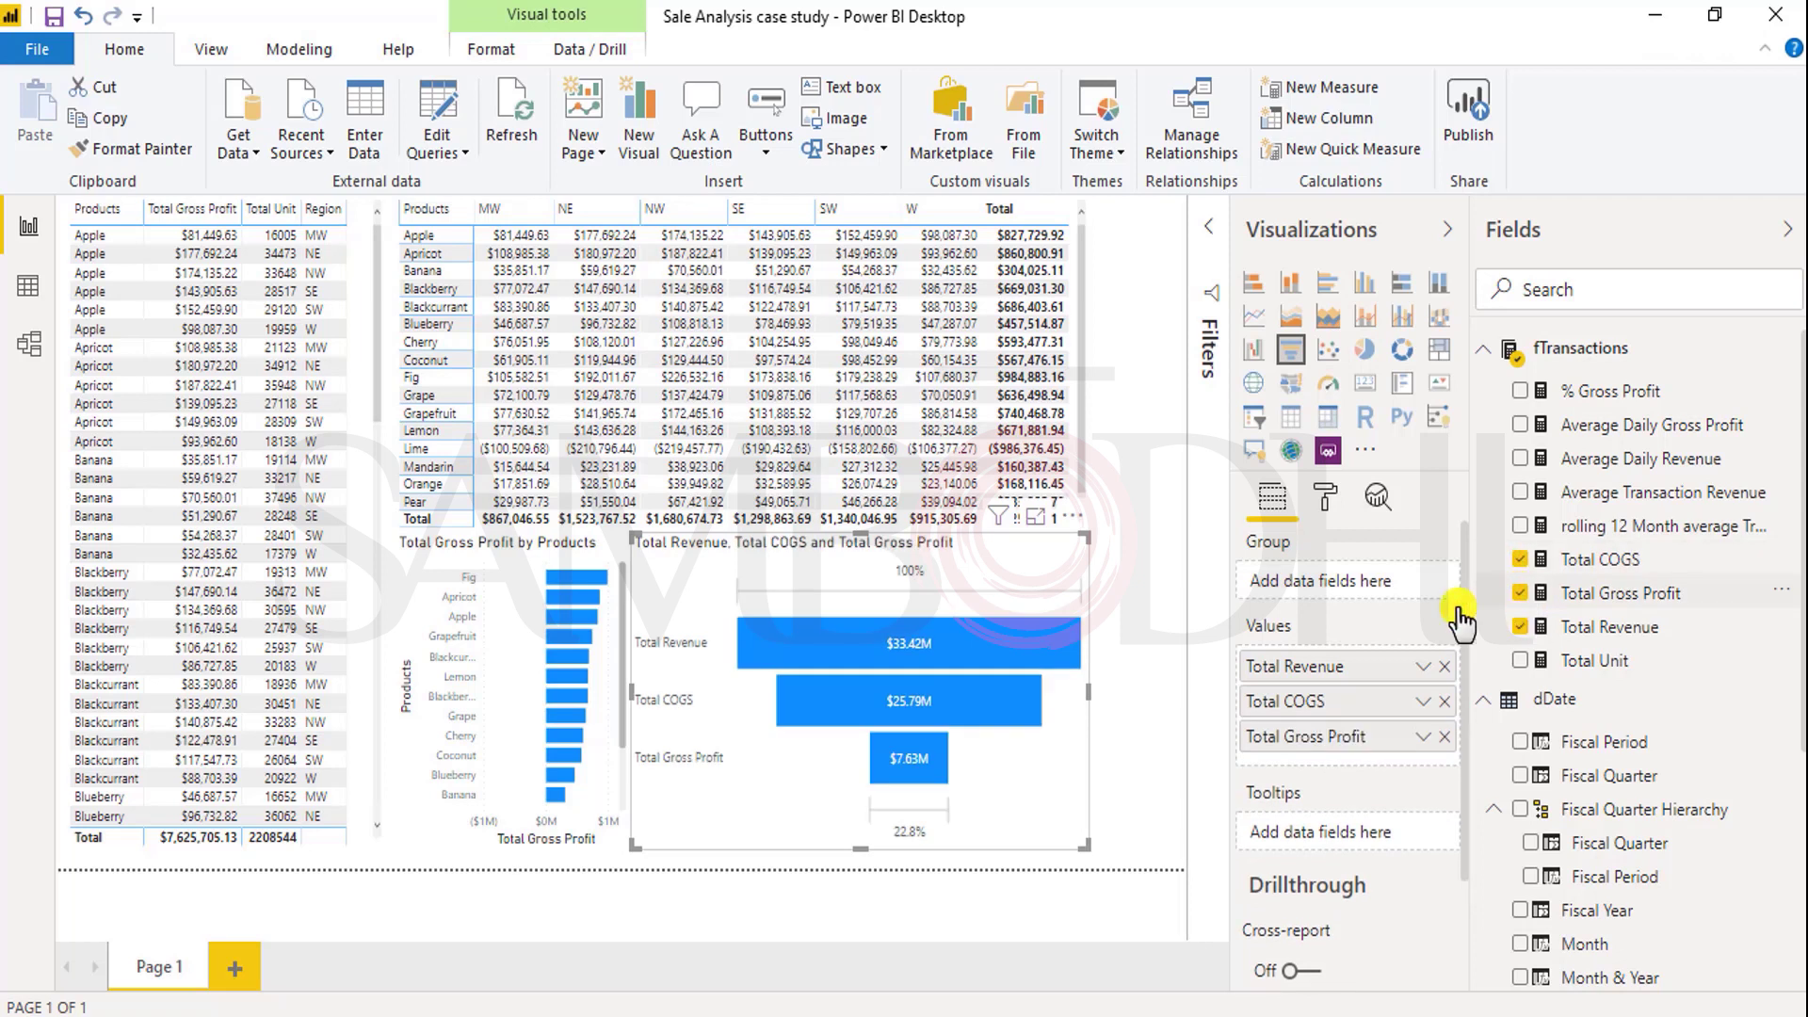
Step: Shift the funnel chart slightly away from the bar chart and narrow it to free space for another visual
{"action": "left_click_drag", "start_coordinate": [1002, 551], "coordinate": [1045, 554]}
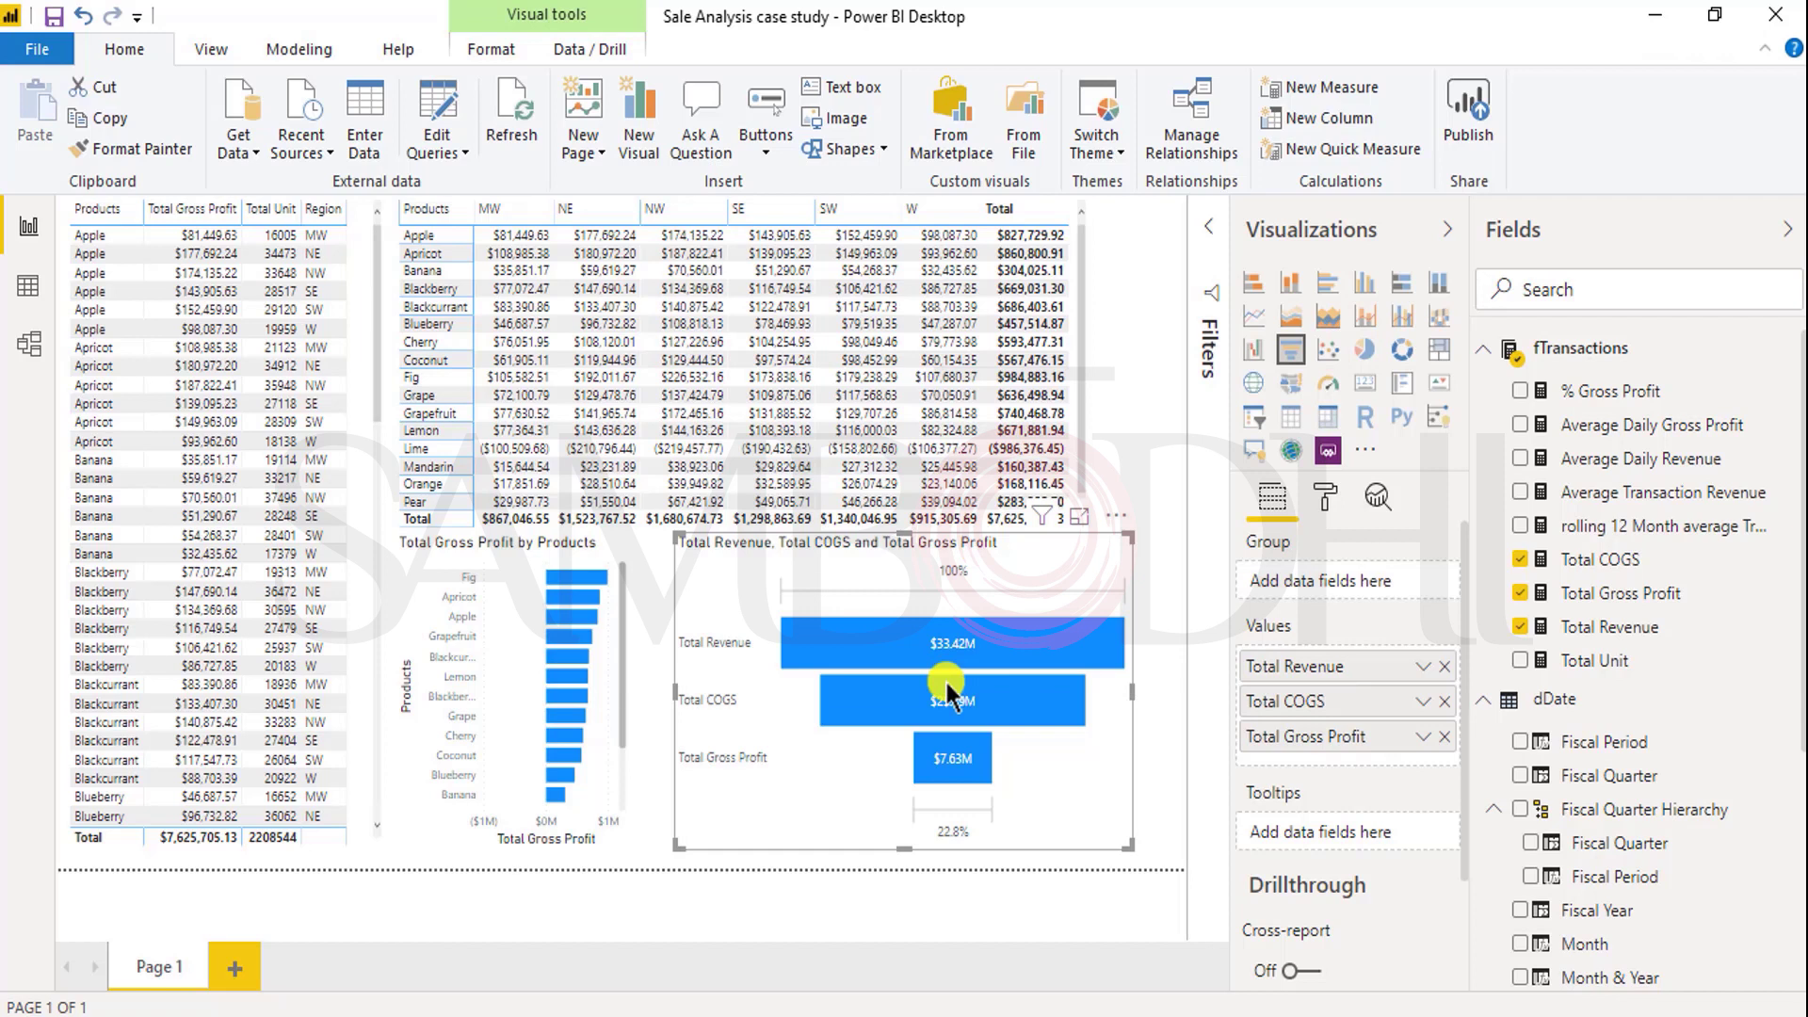
{"action": "left_click_drag", "start_coordinate": [1132, 680], "coordinate": [930, 712]}
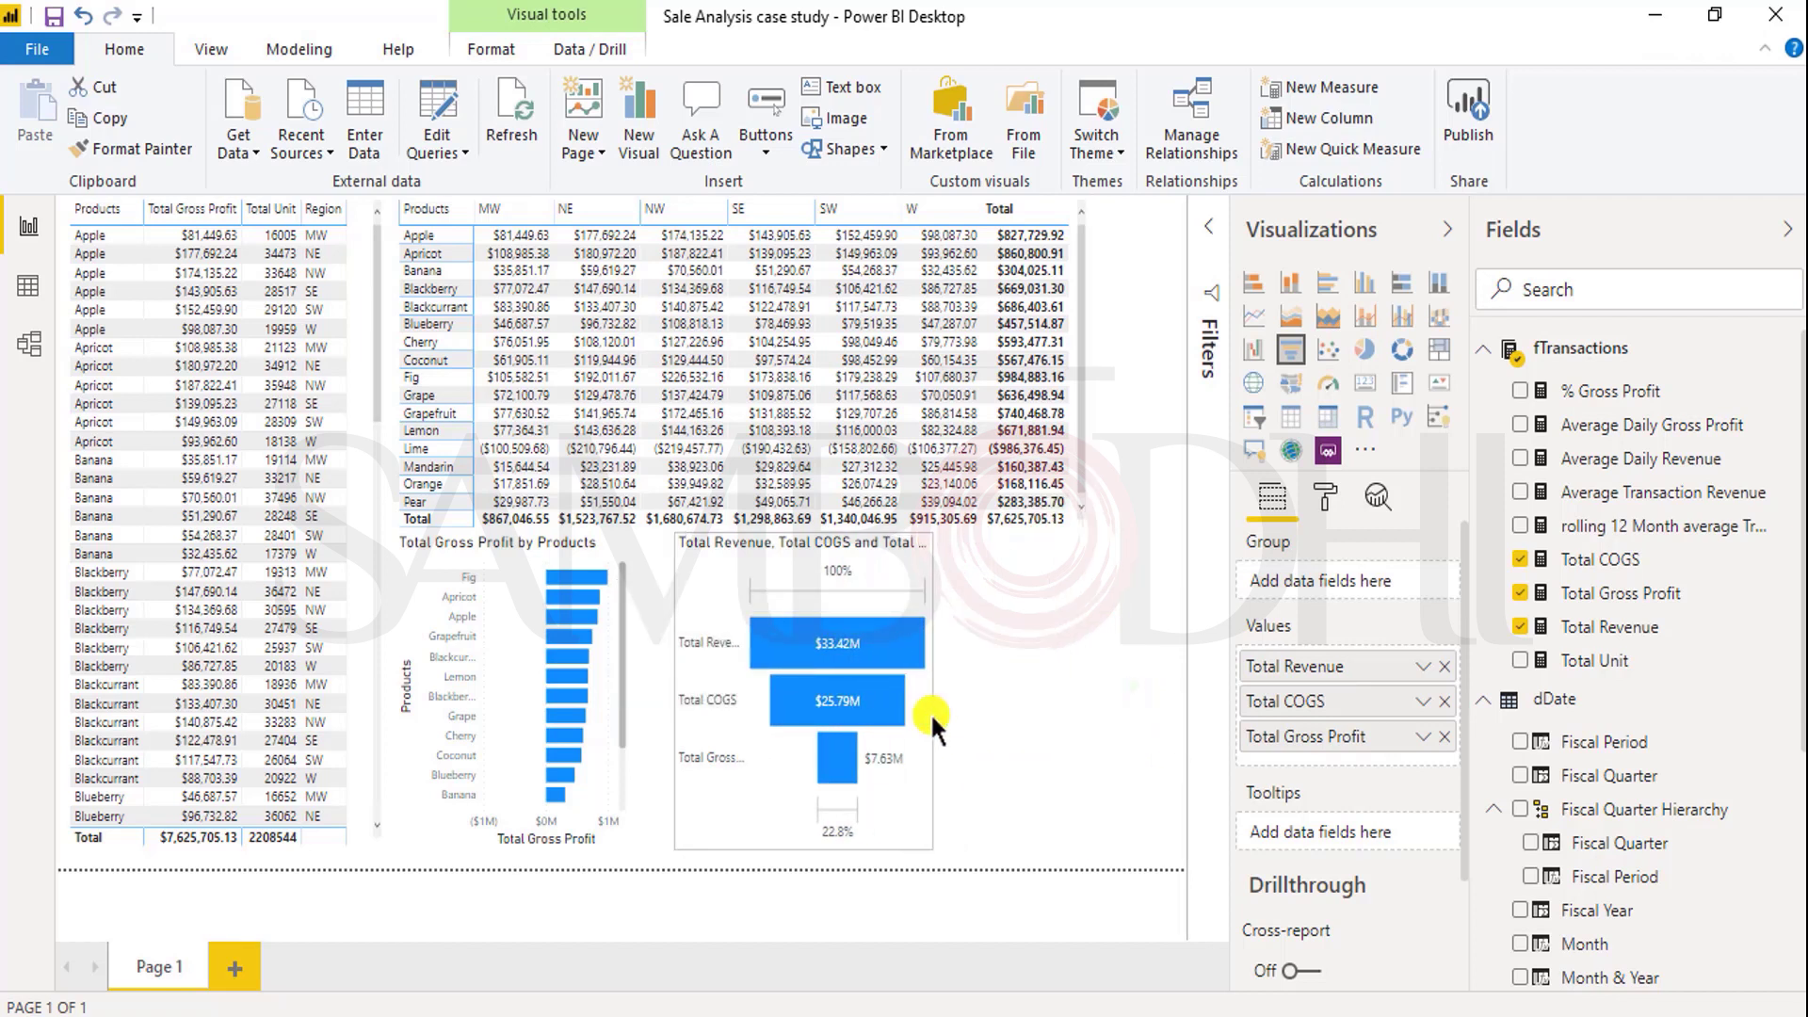
{"action": "left_click", "coordinate": [810, 852]}
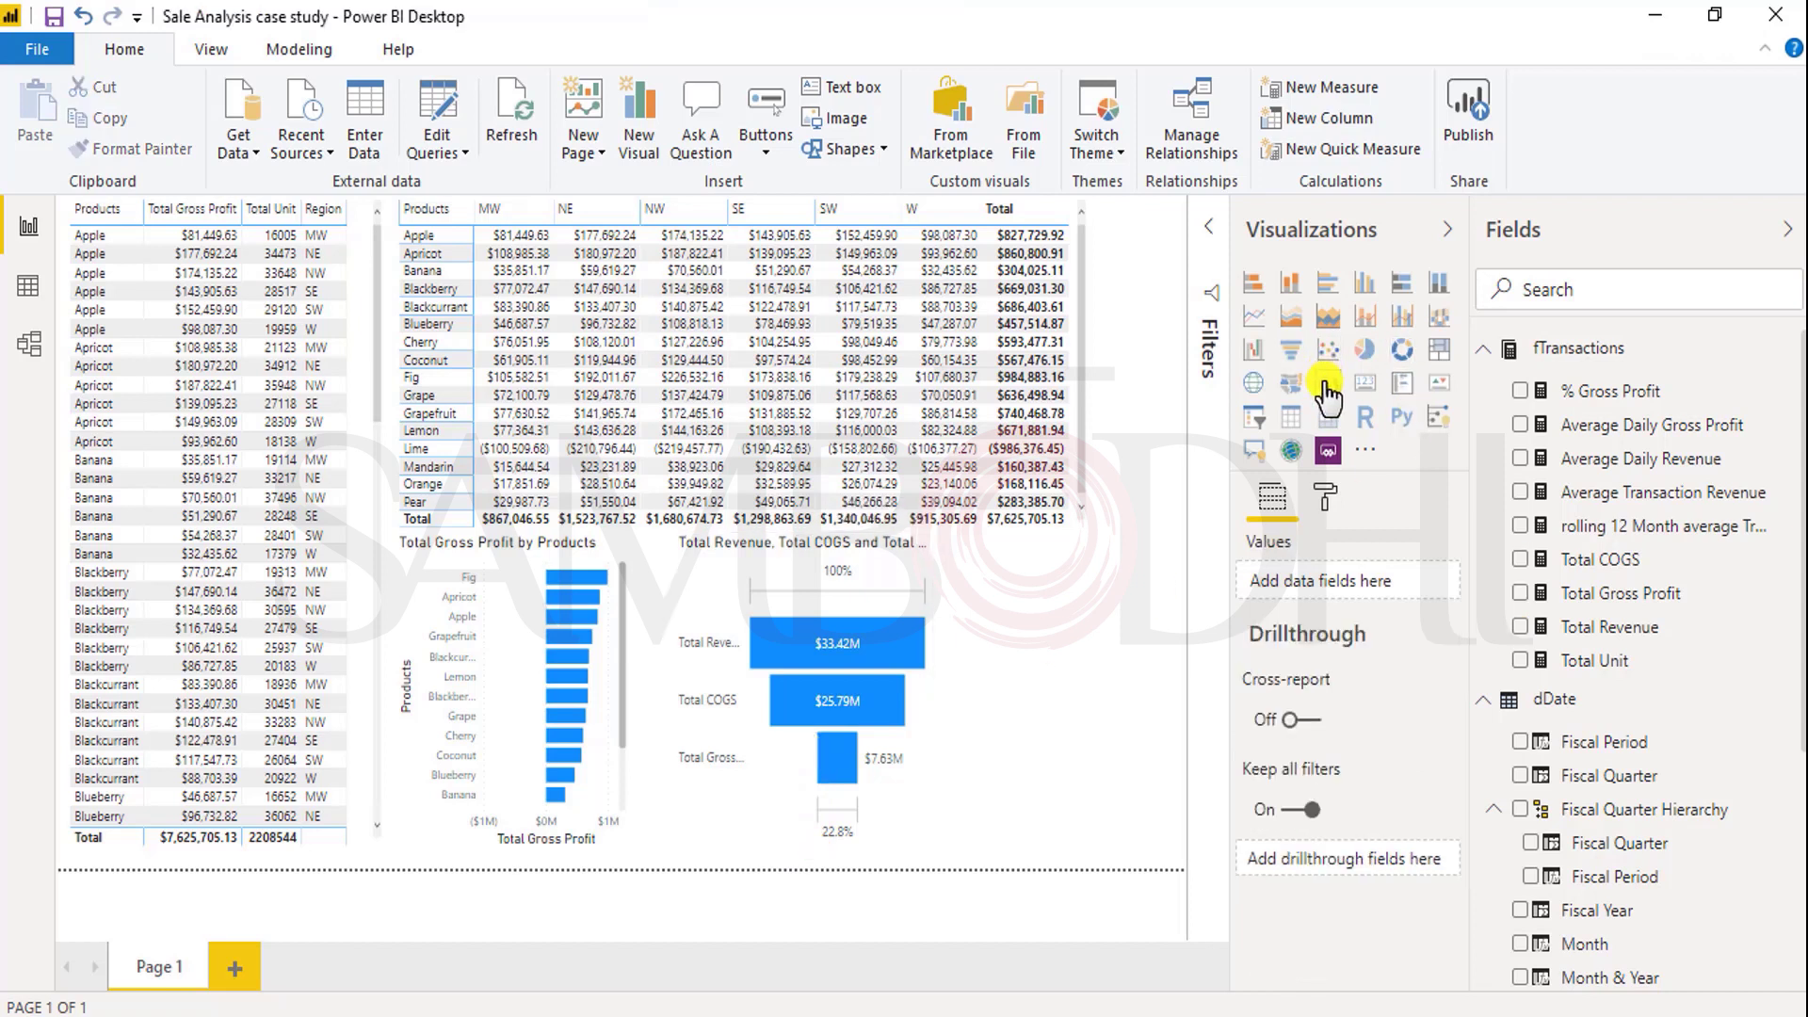
Step: Insert a gauge beside the funnel chart, fit it into the remaining space and use % Gross Profit as its value
{"action": "left_click", "coordinate": [1040, 681]}
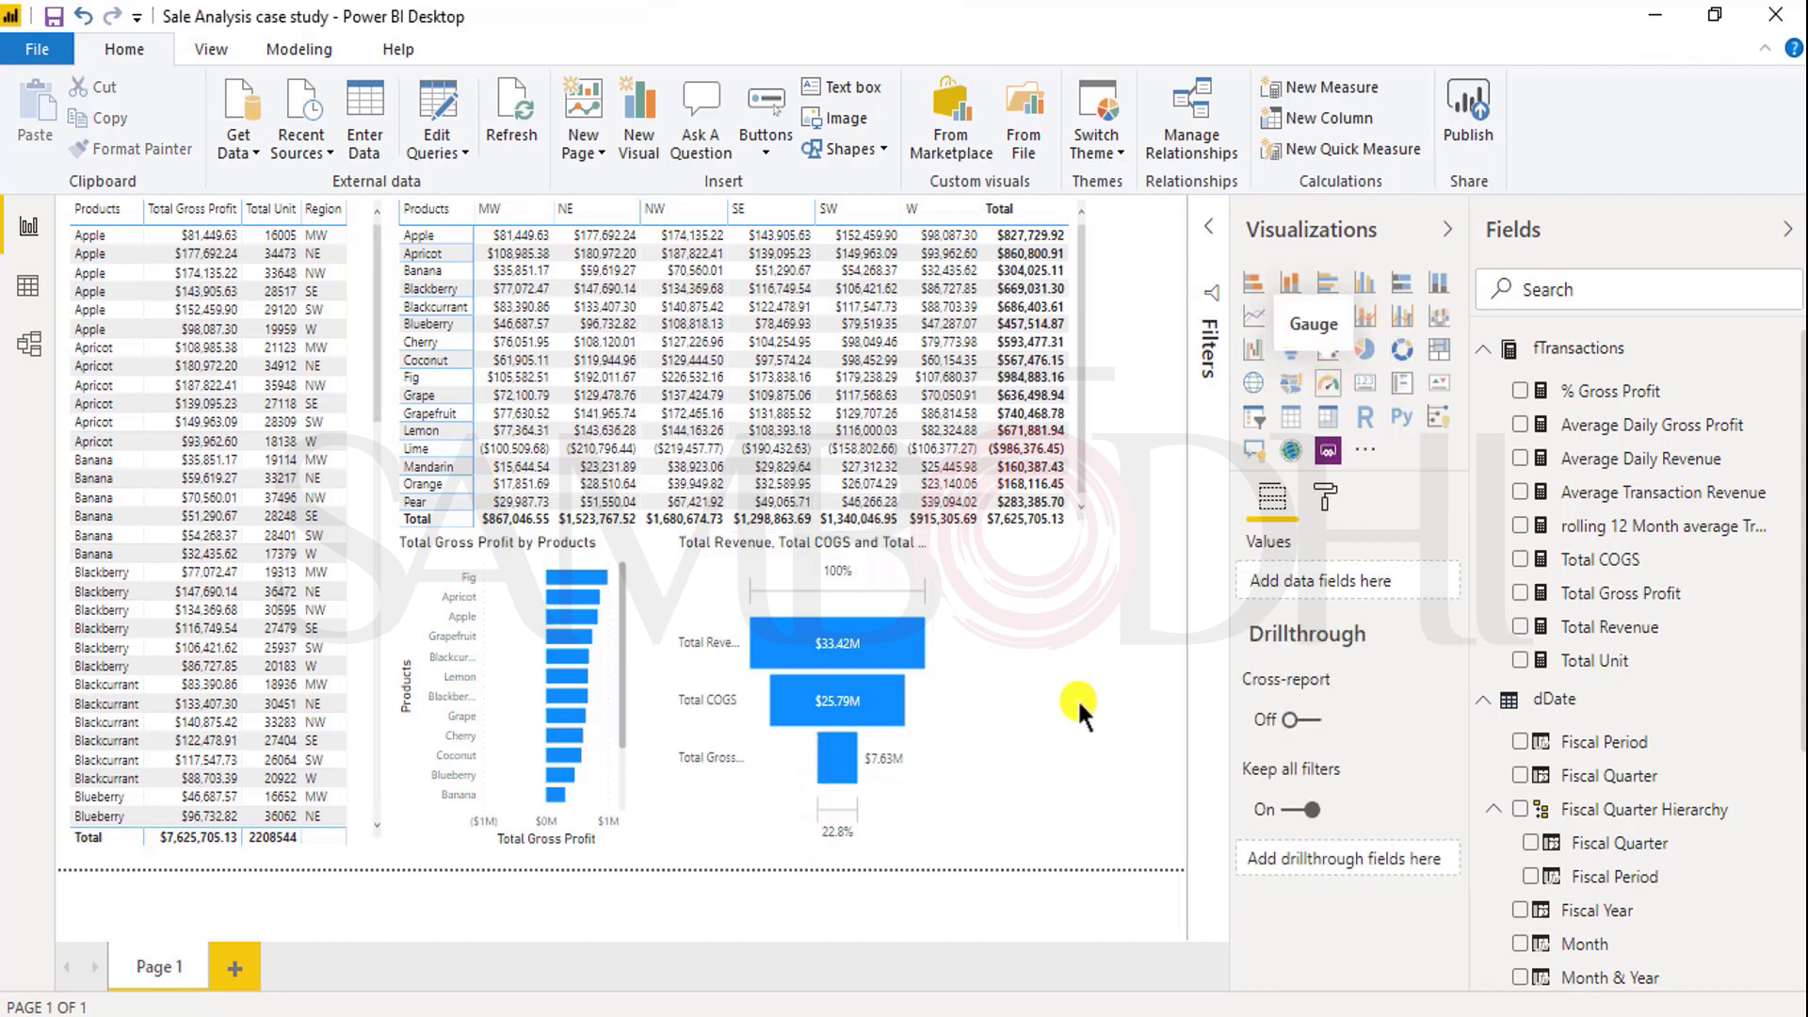
{"action": "left_click", "coordinate": [1328, 382]}
{"action": "left_click_drag", "start_coordinate": [1091, 682], "coordinate": [1165, 668]}
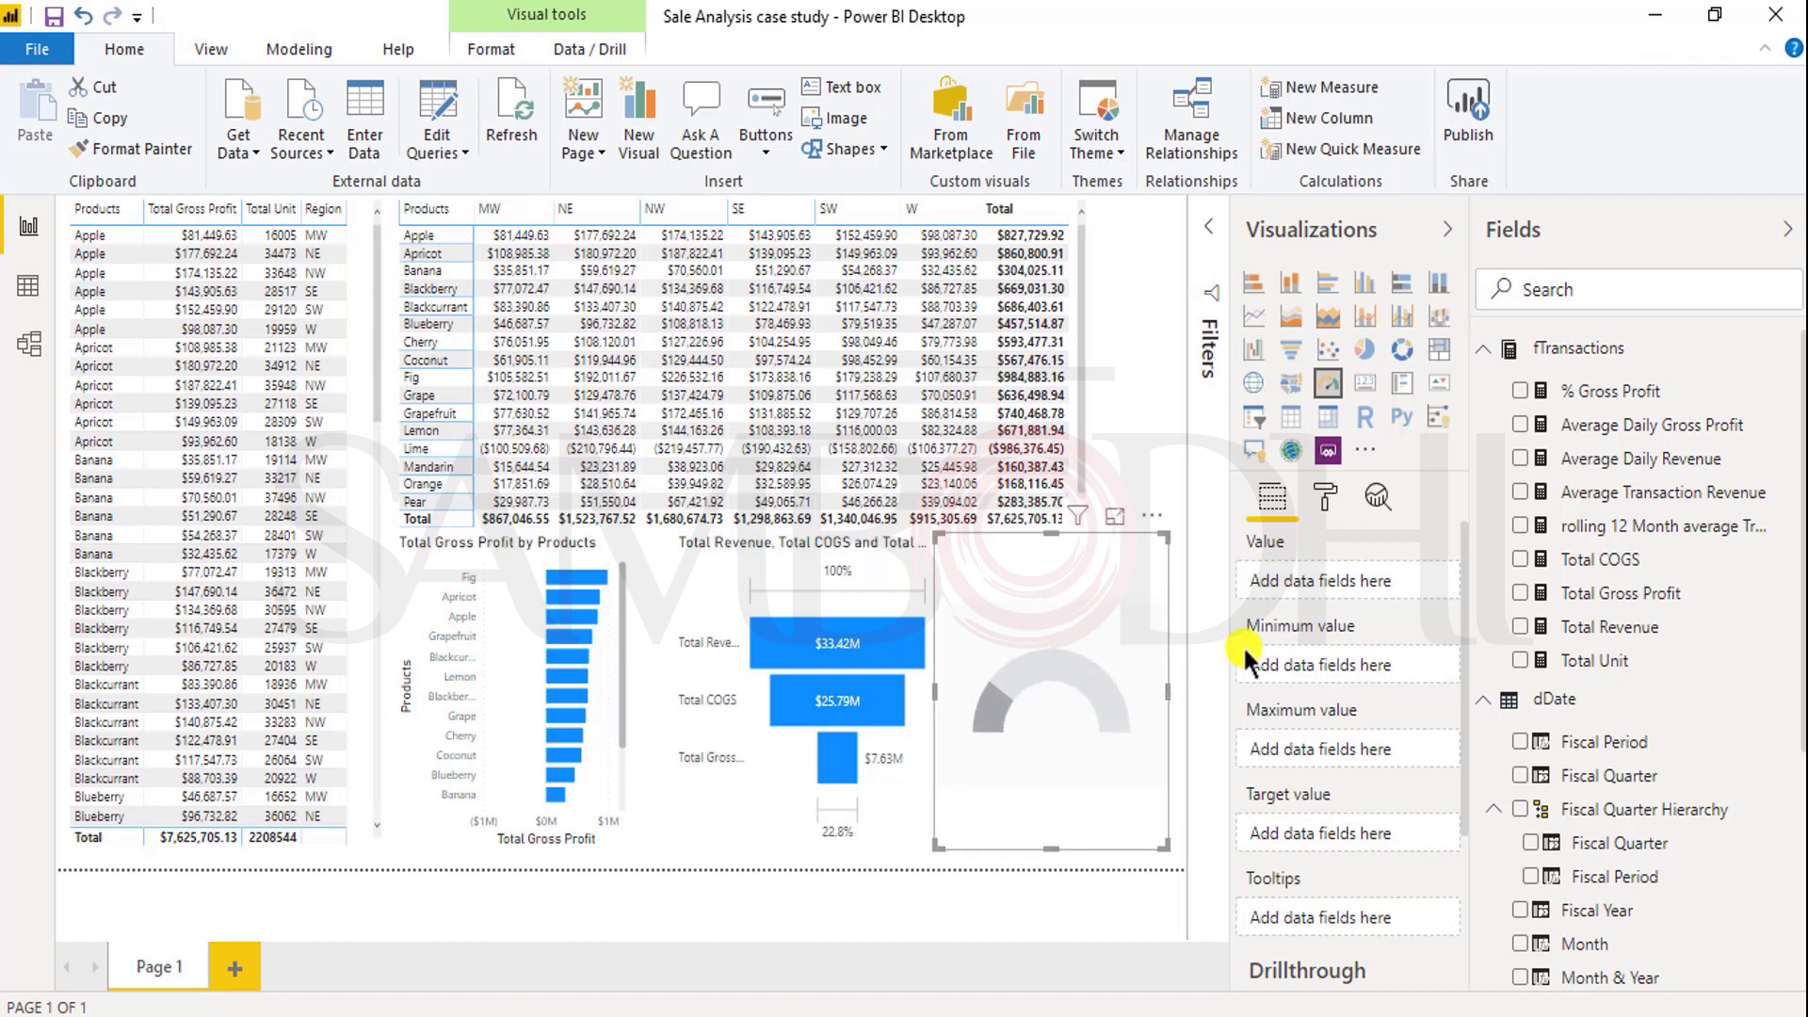
{"action": "left_click", "coordinate": [1520, 391]}
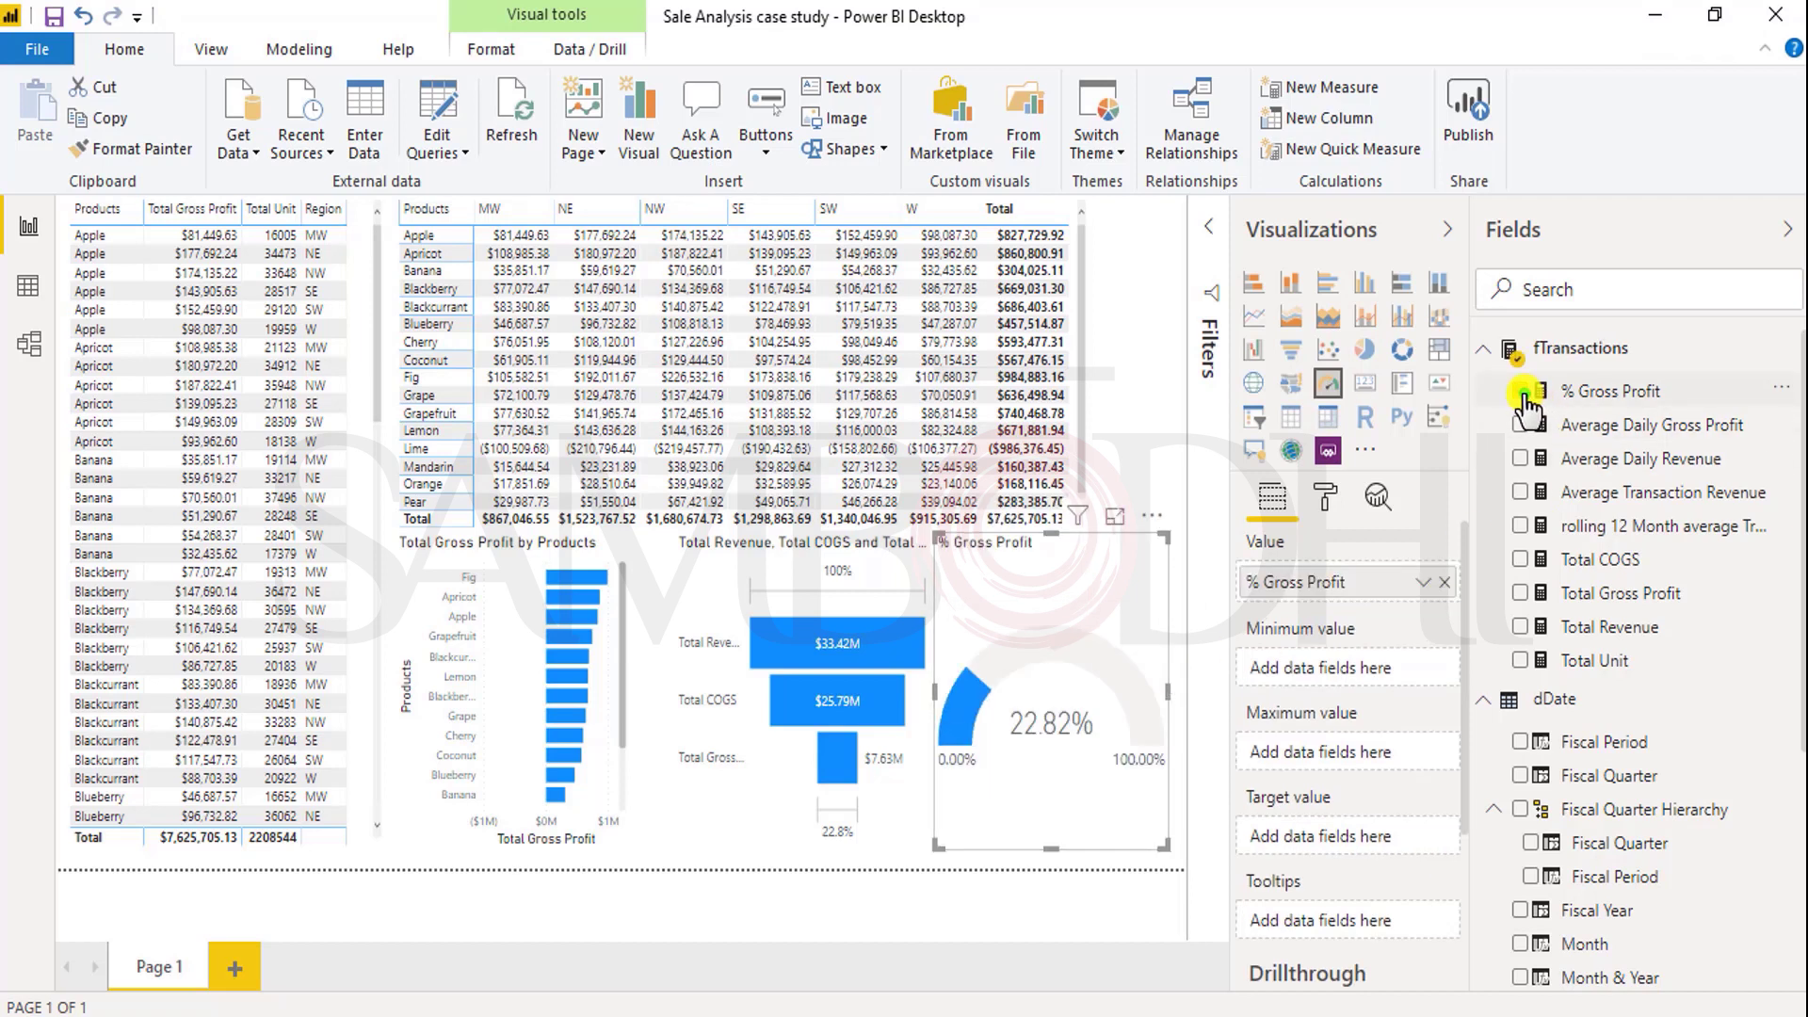
{"action": "mouse_move", "coordinate": [844, 708]}
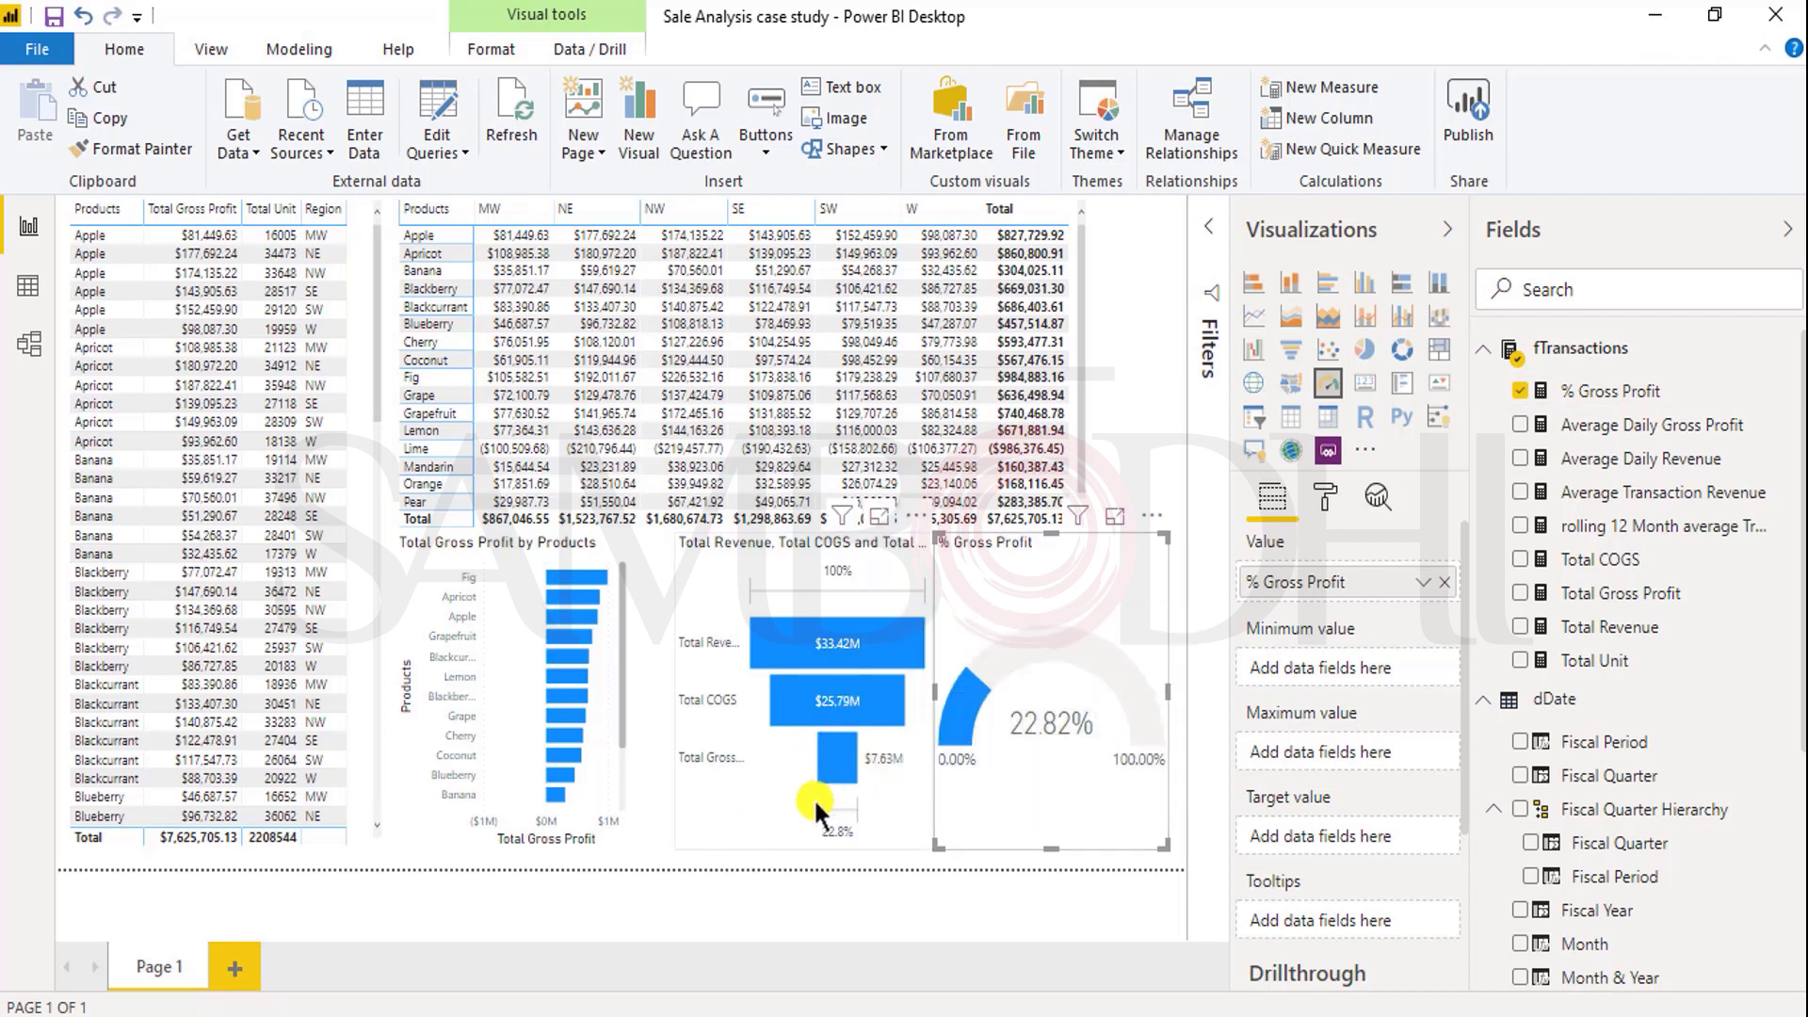
{"action": "mouse_move", "coordinate": [1031, 645]}
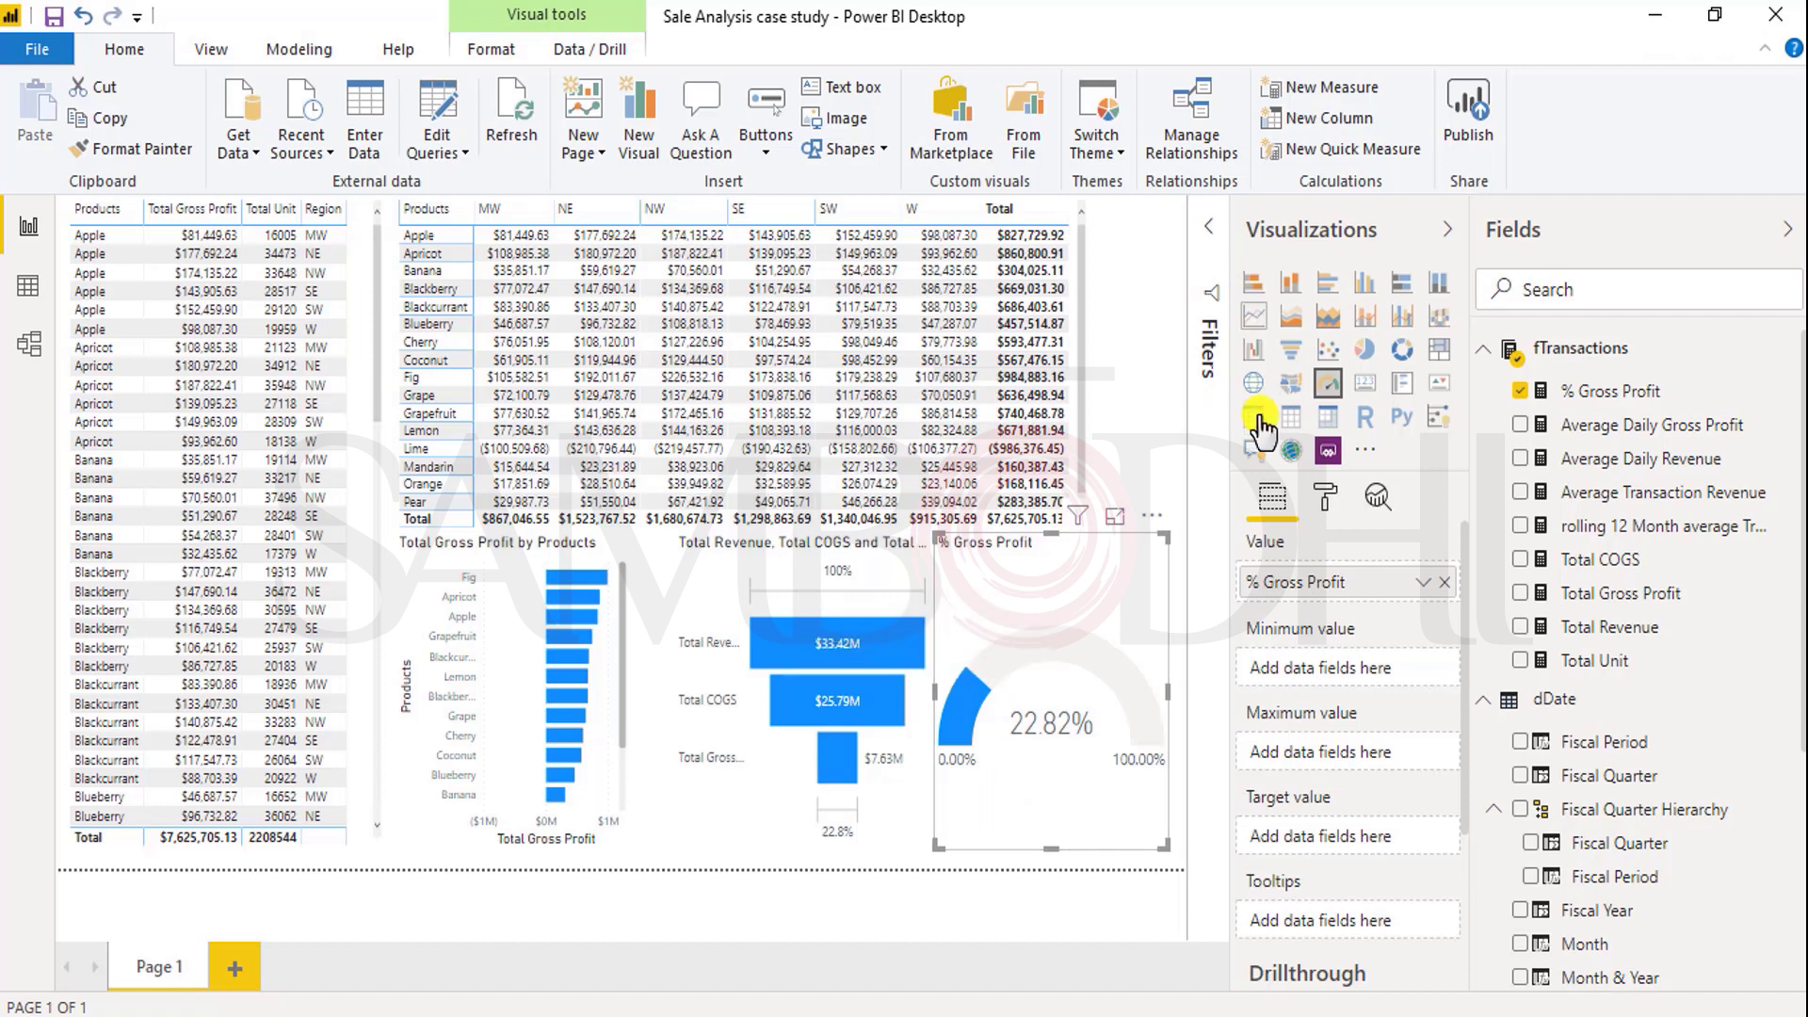
{"action": "key", "text": "Tab"}
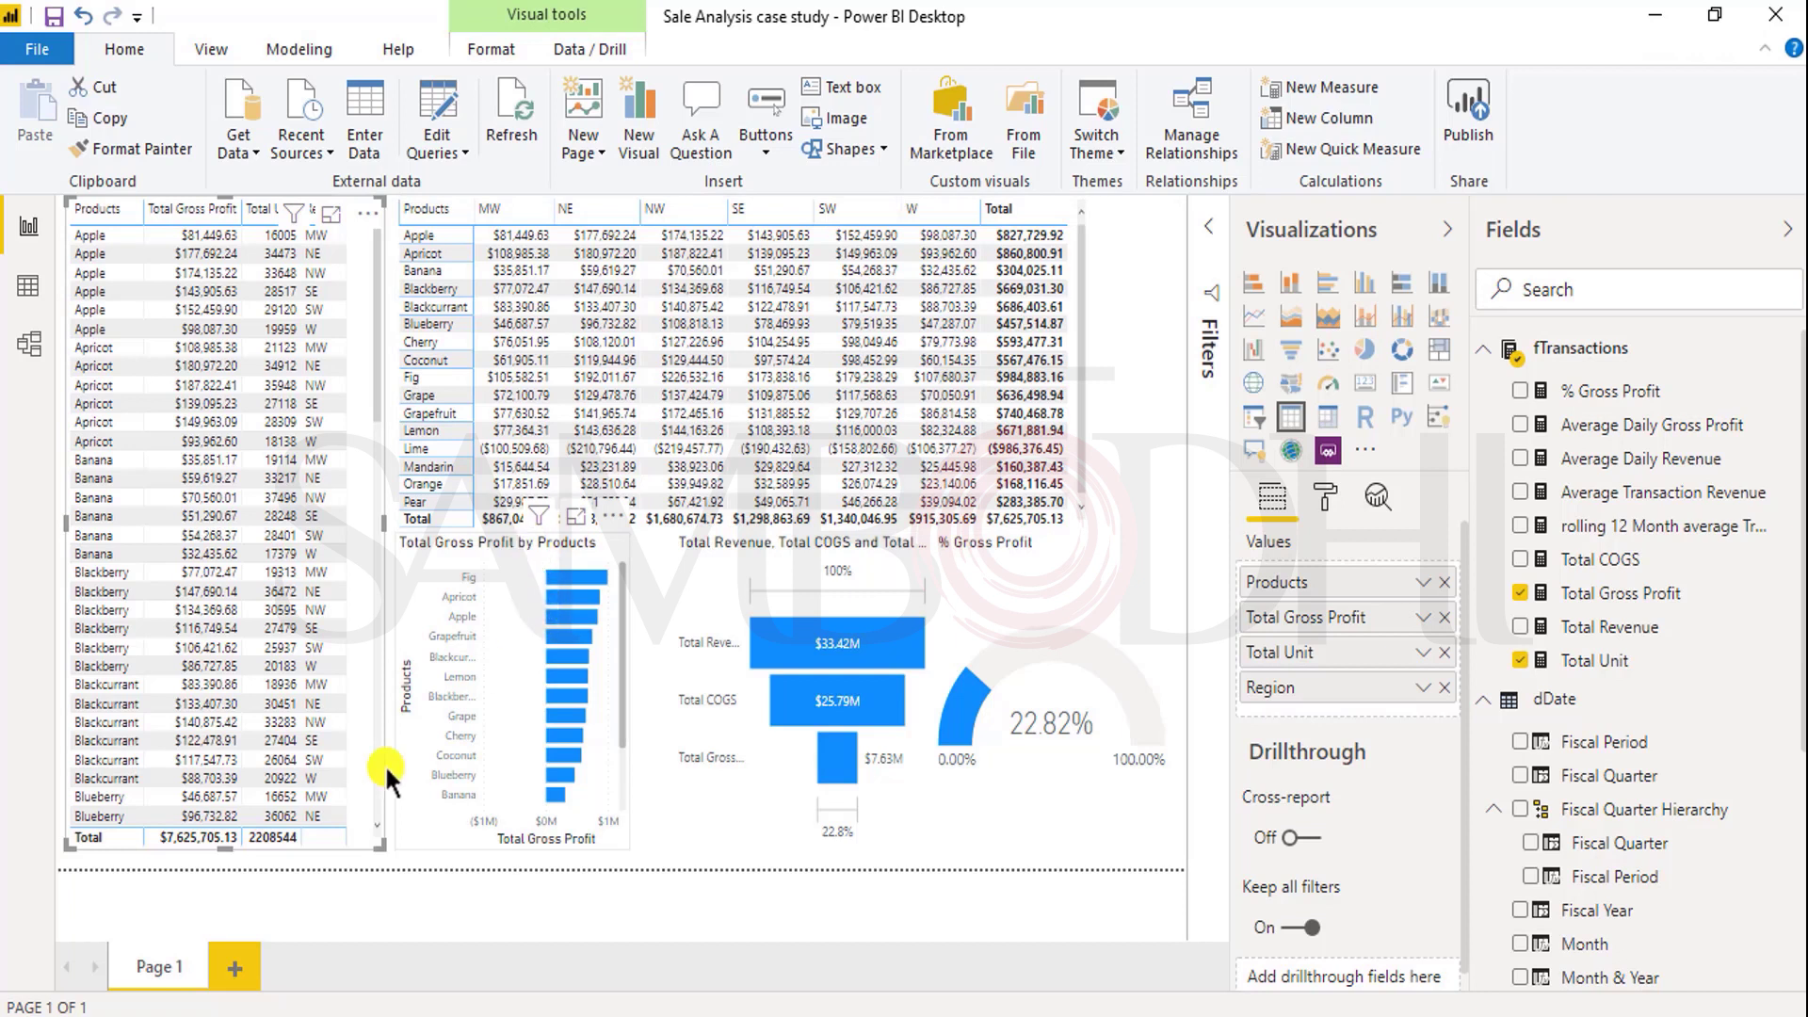
Step: Add a second report page and insert a waterfall chart widened to a little over half the page width
{"action": "left_click", "coordinate": [231, 970]}
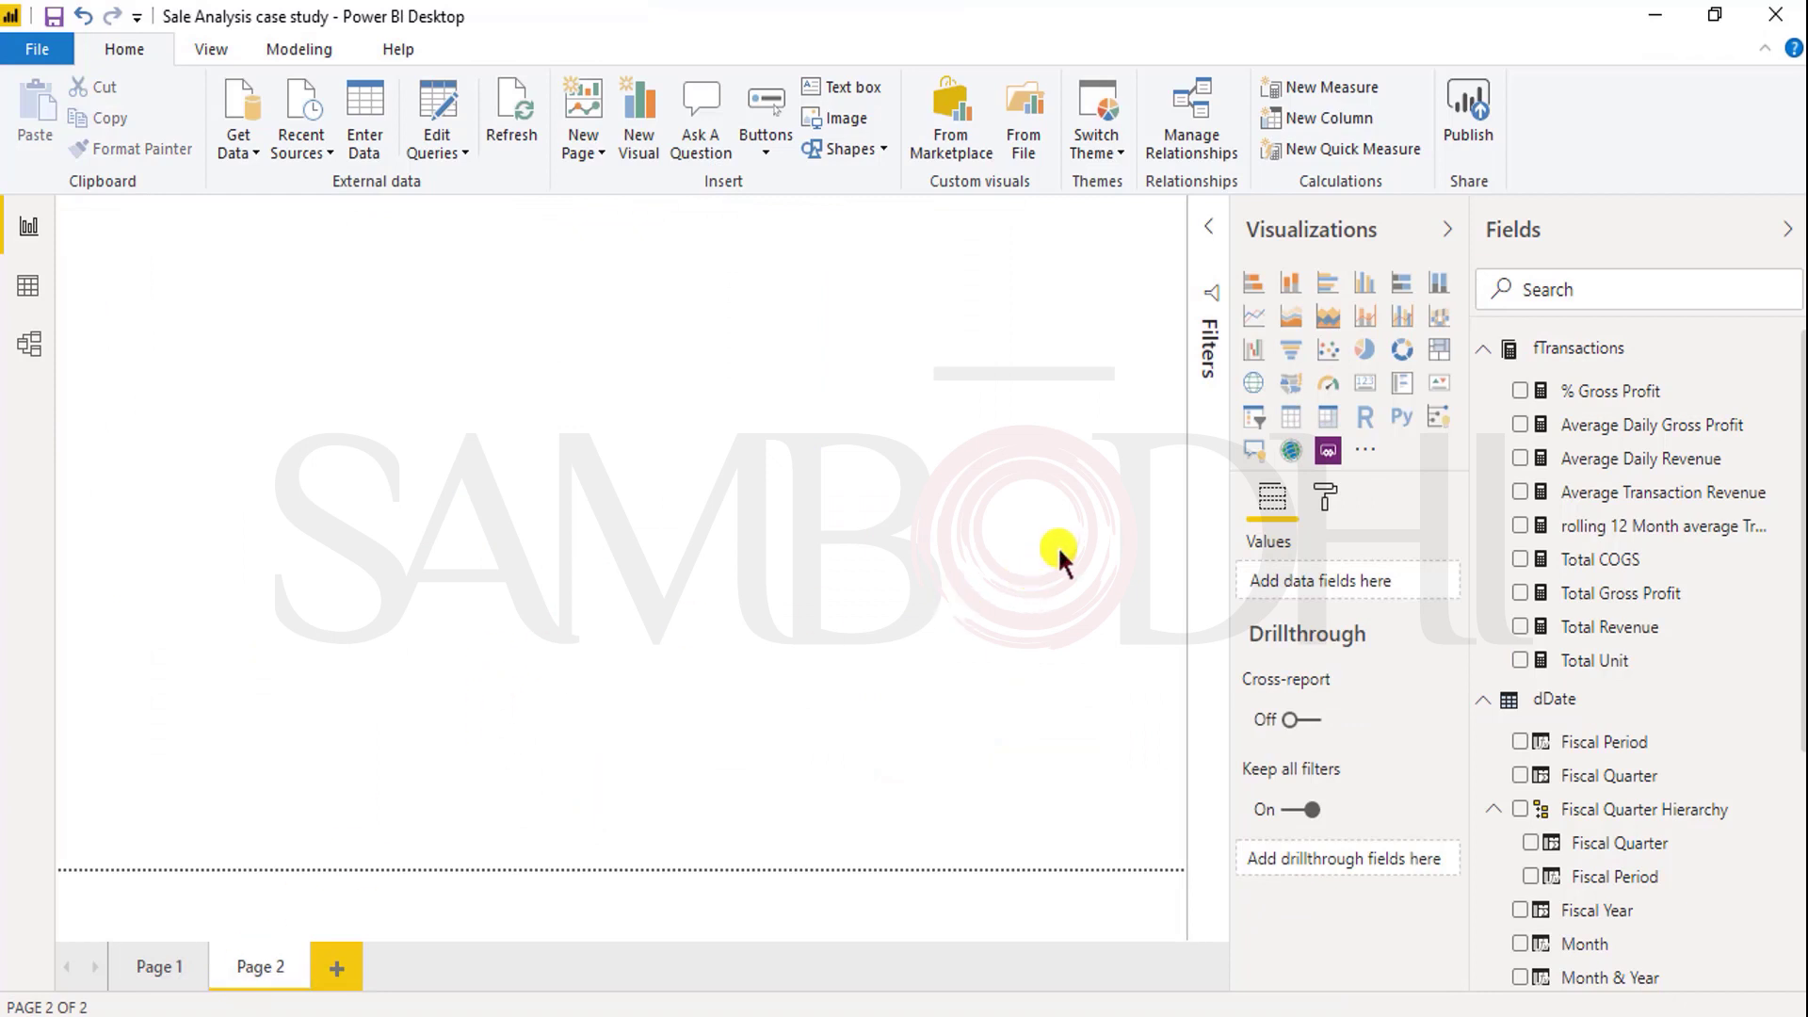
{"action": "left_click", "coordinate": [1253, 351]}
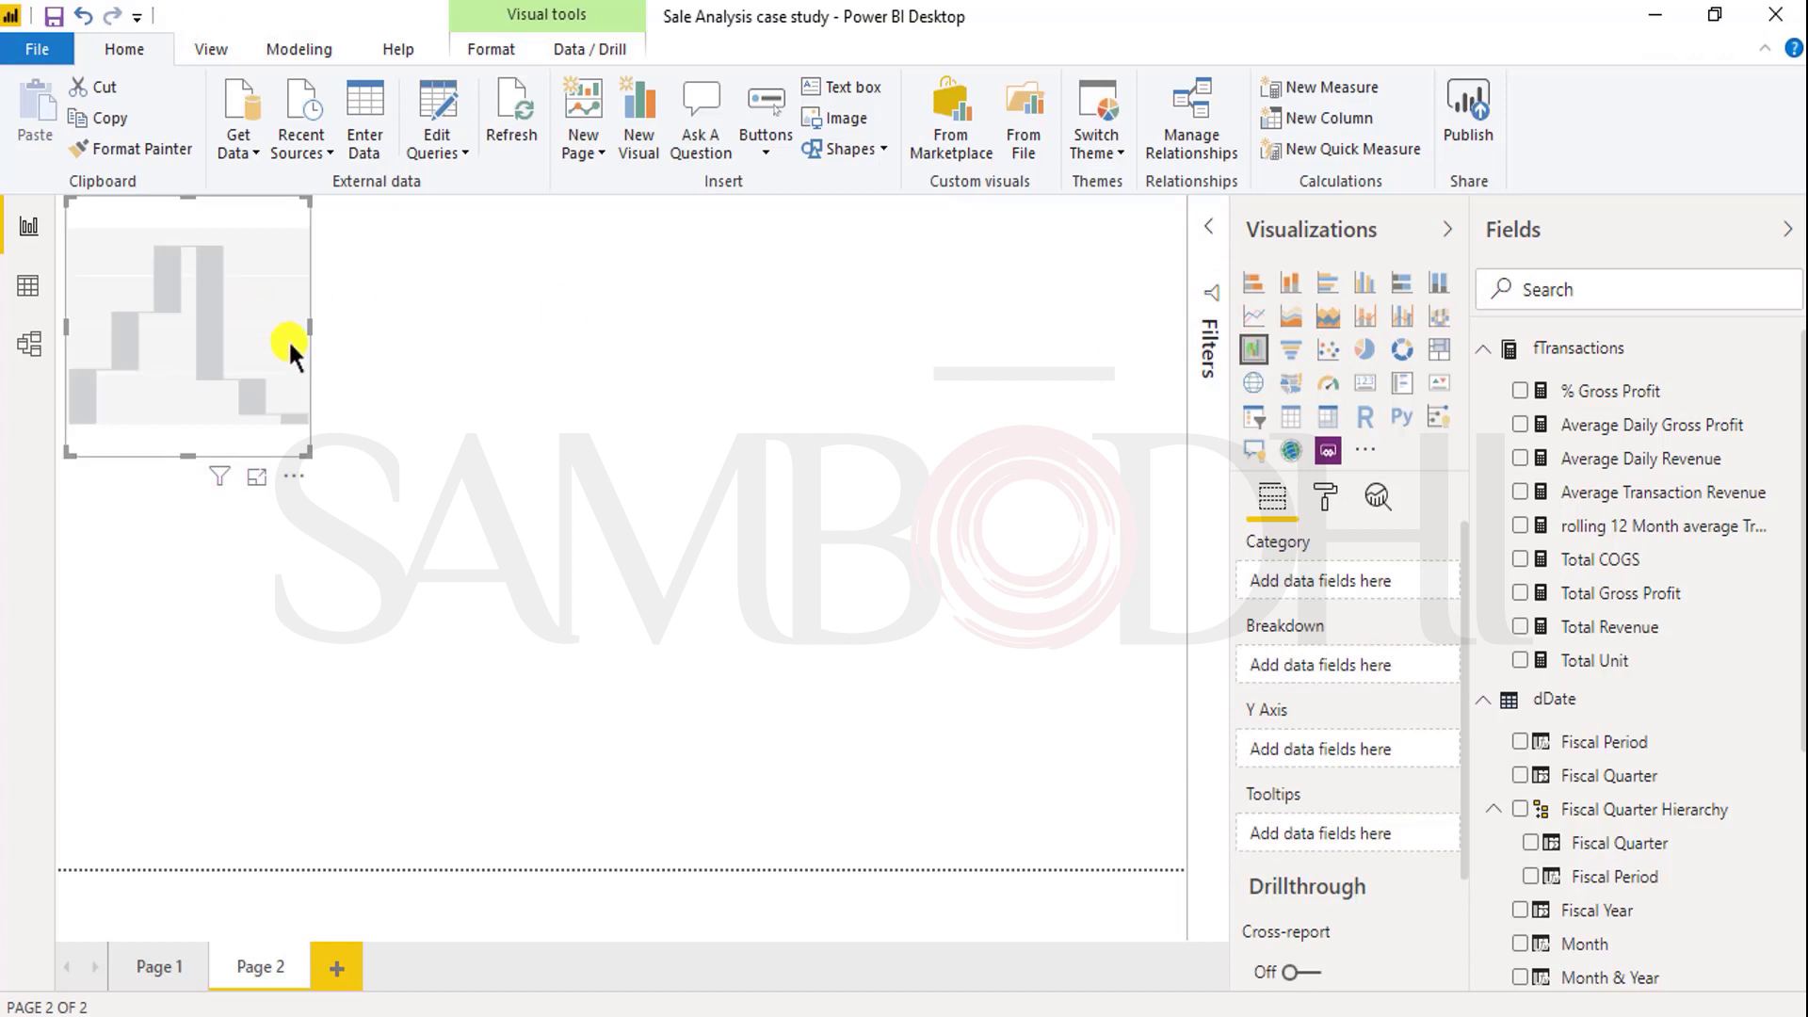
{"action": "left_click_drag", "start_coordinate": [307, 328], "coordinate": [723, 293]}
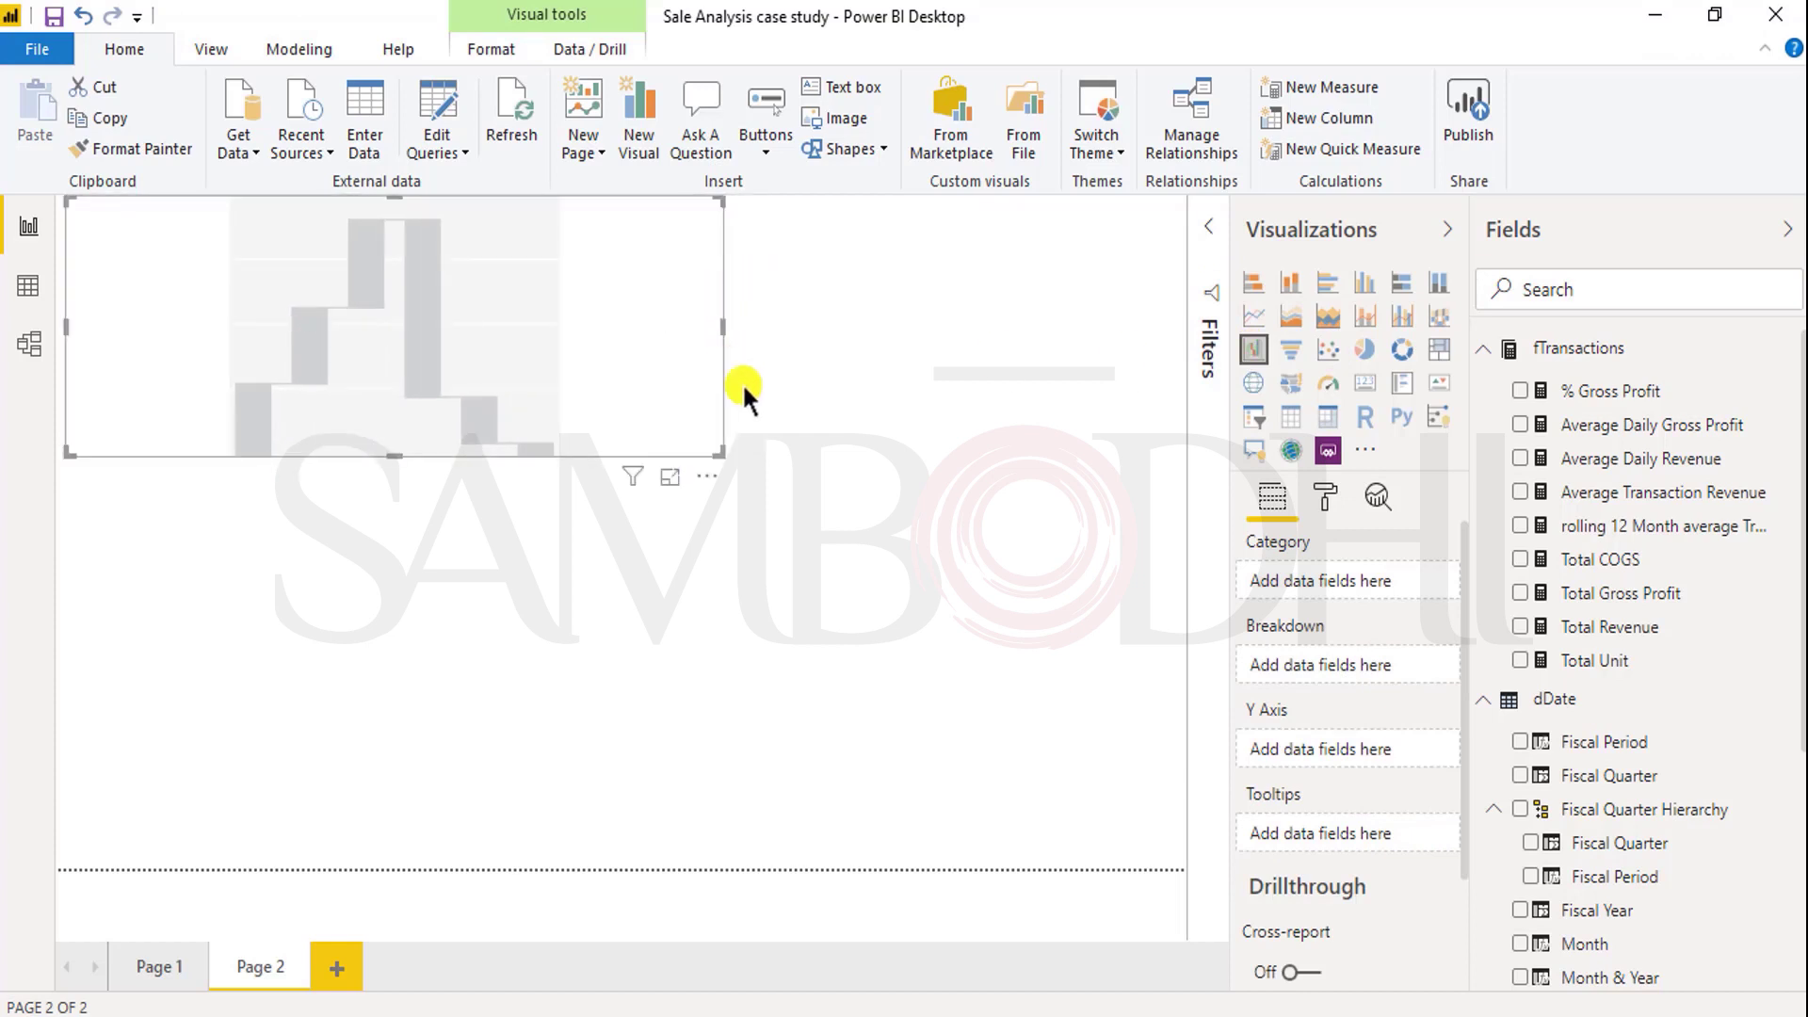
Step: Set Fiscal Period as the waterfall chart's category and Total Gross Profit as its Y axis
{"action": "scroll", "coordinate": [1753, 680], "scroll_direction": "down", "scroll_amount": 4}
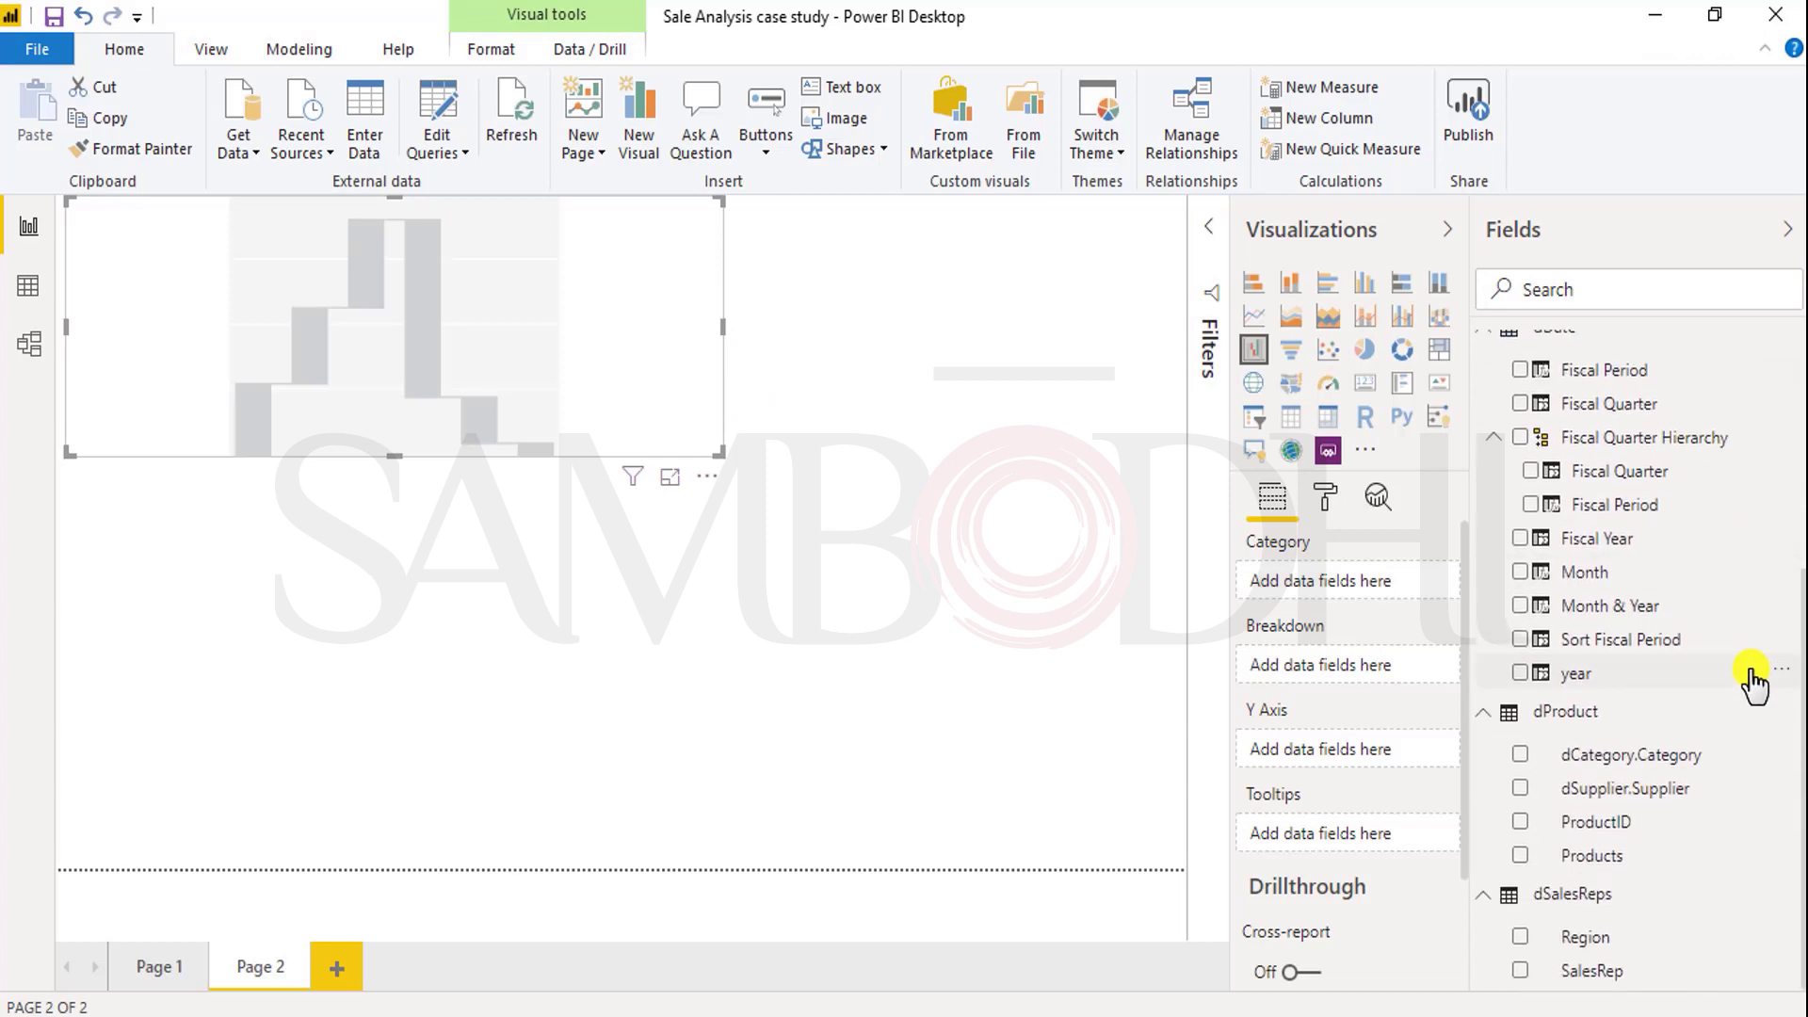
{"action": "scroll", "coordinate": [1582, 824], "scroll_direction": "up", "scroll_amount": 4}
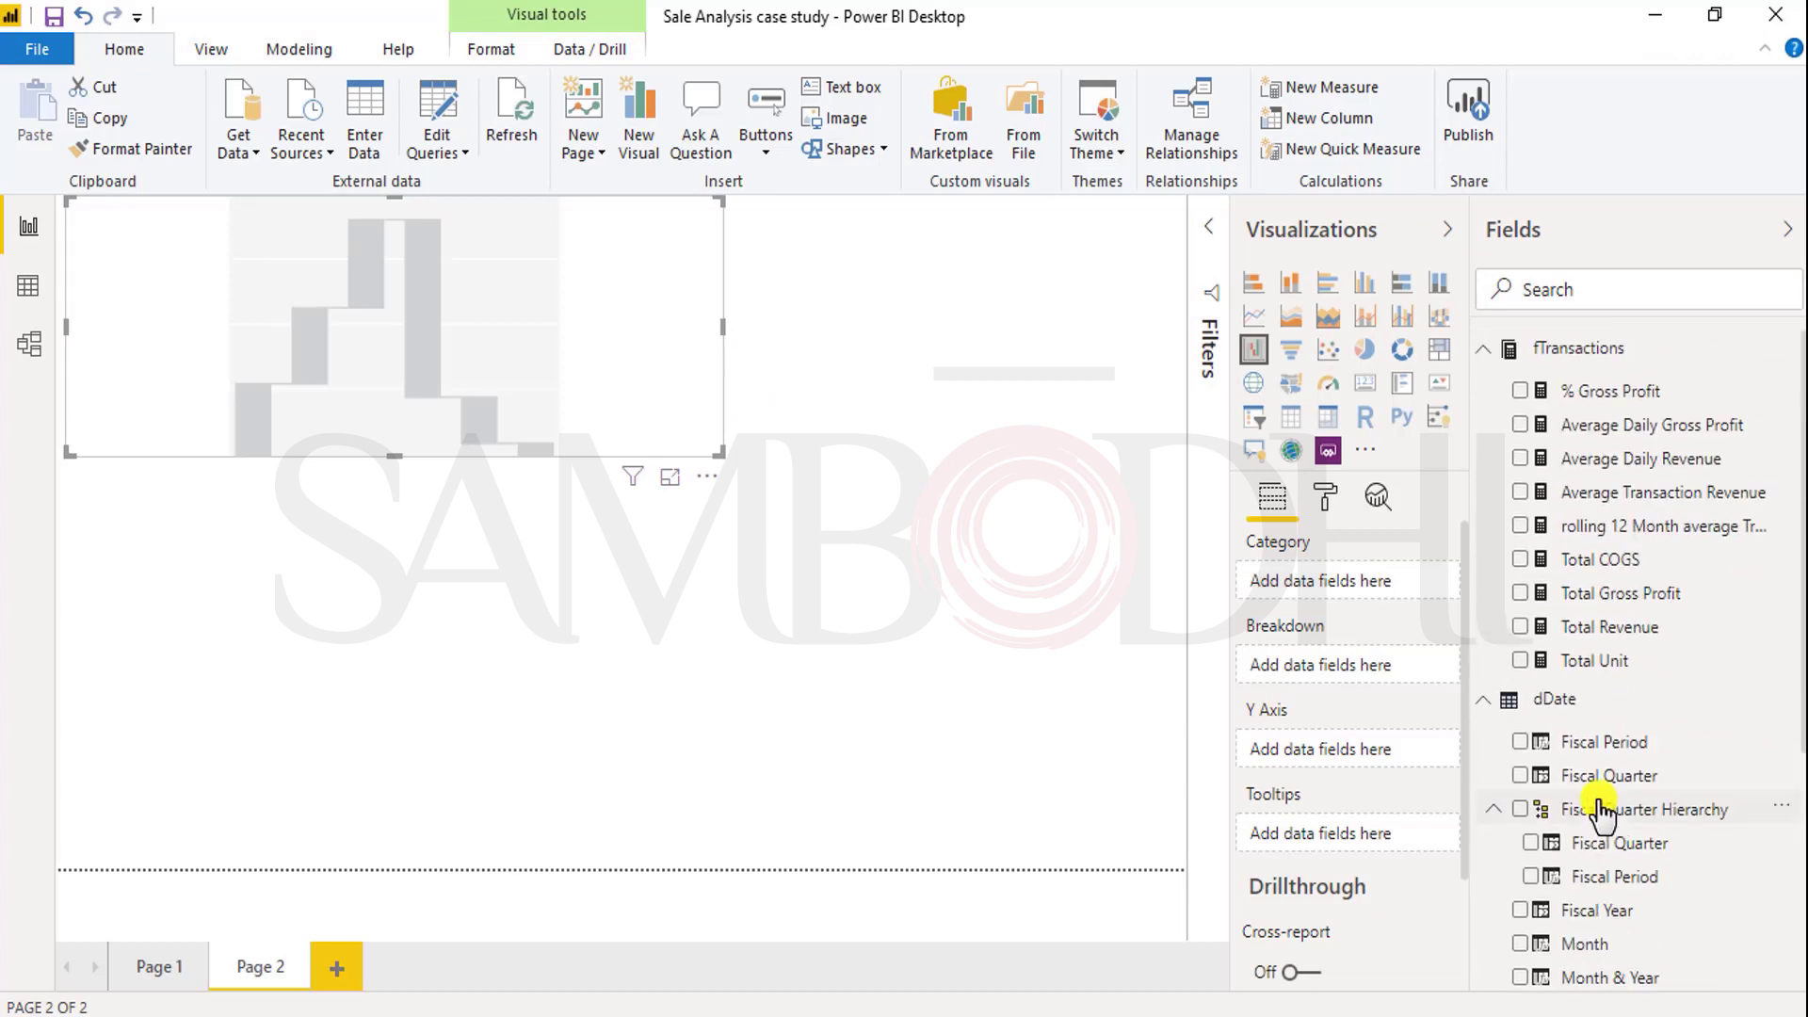
{"action": "left_click", "coordinate": [1519, 742]}
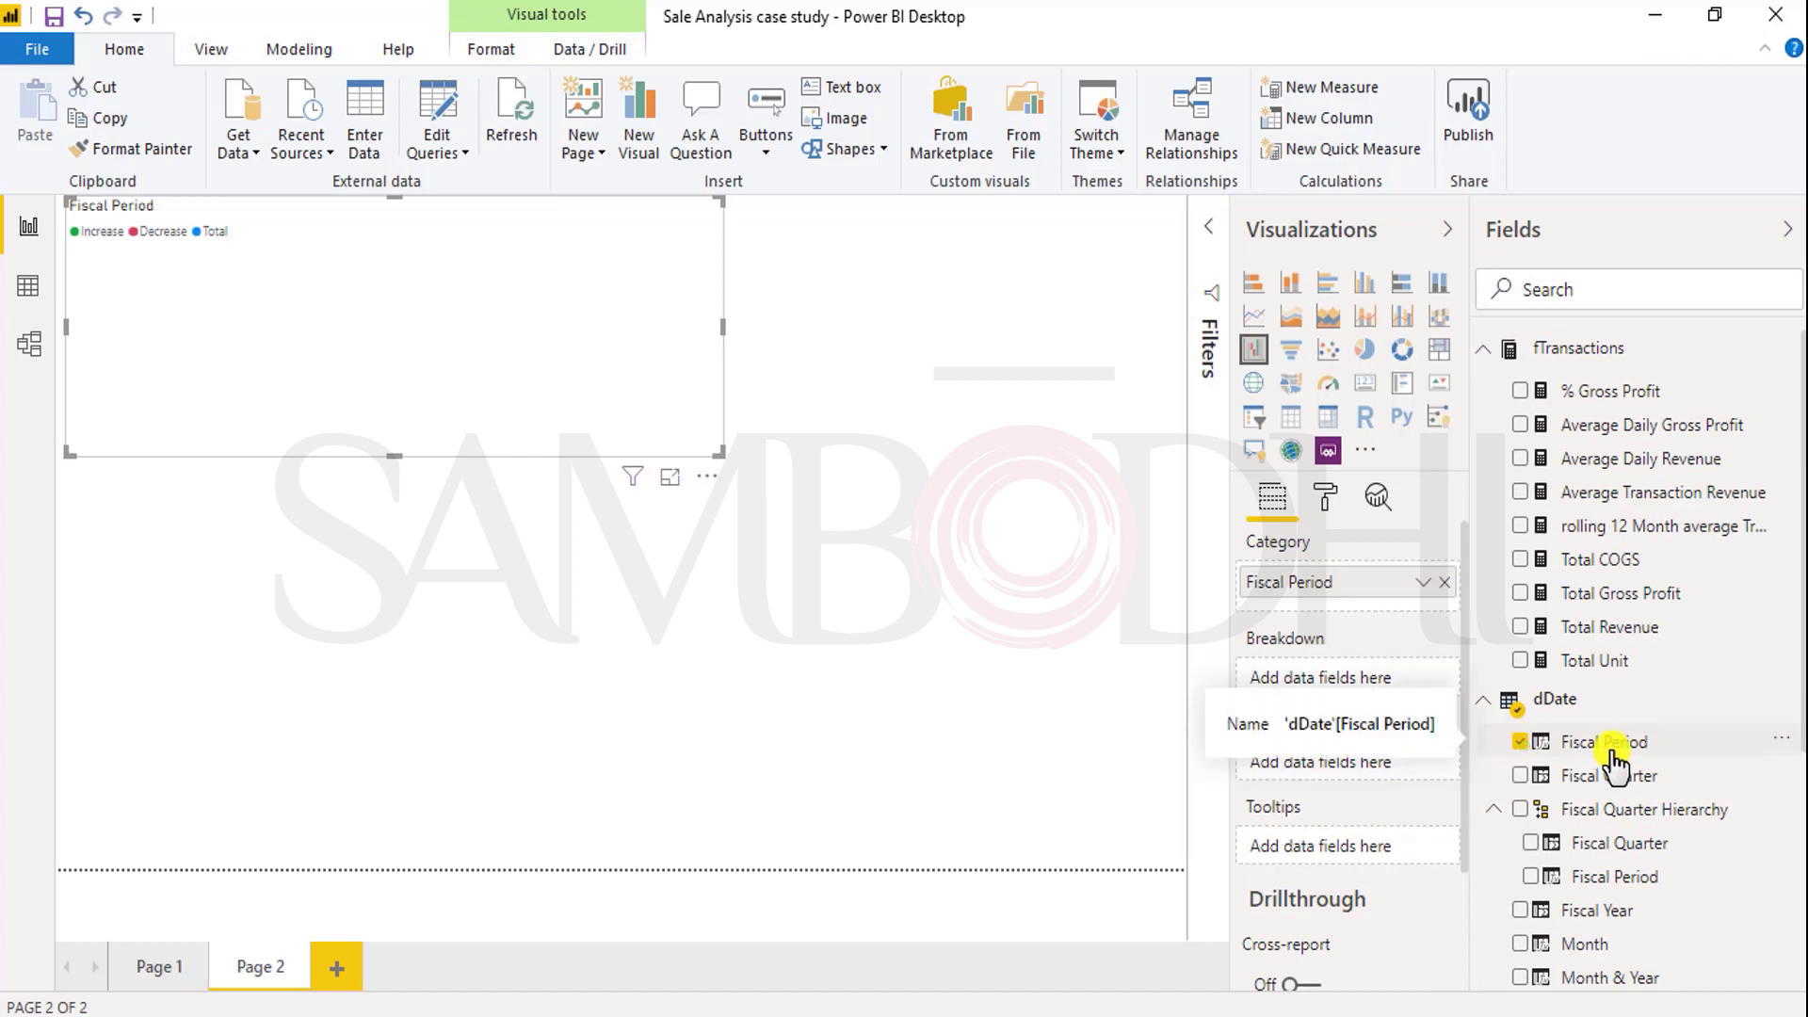
{"action": "left_click", "coordinate": [1521, 595]}
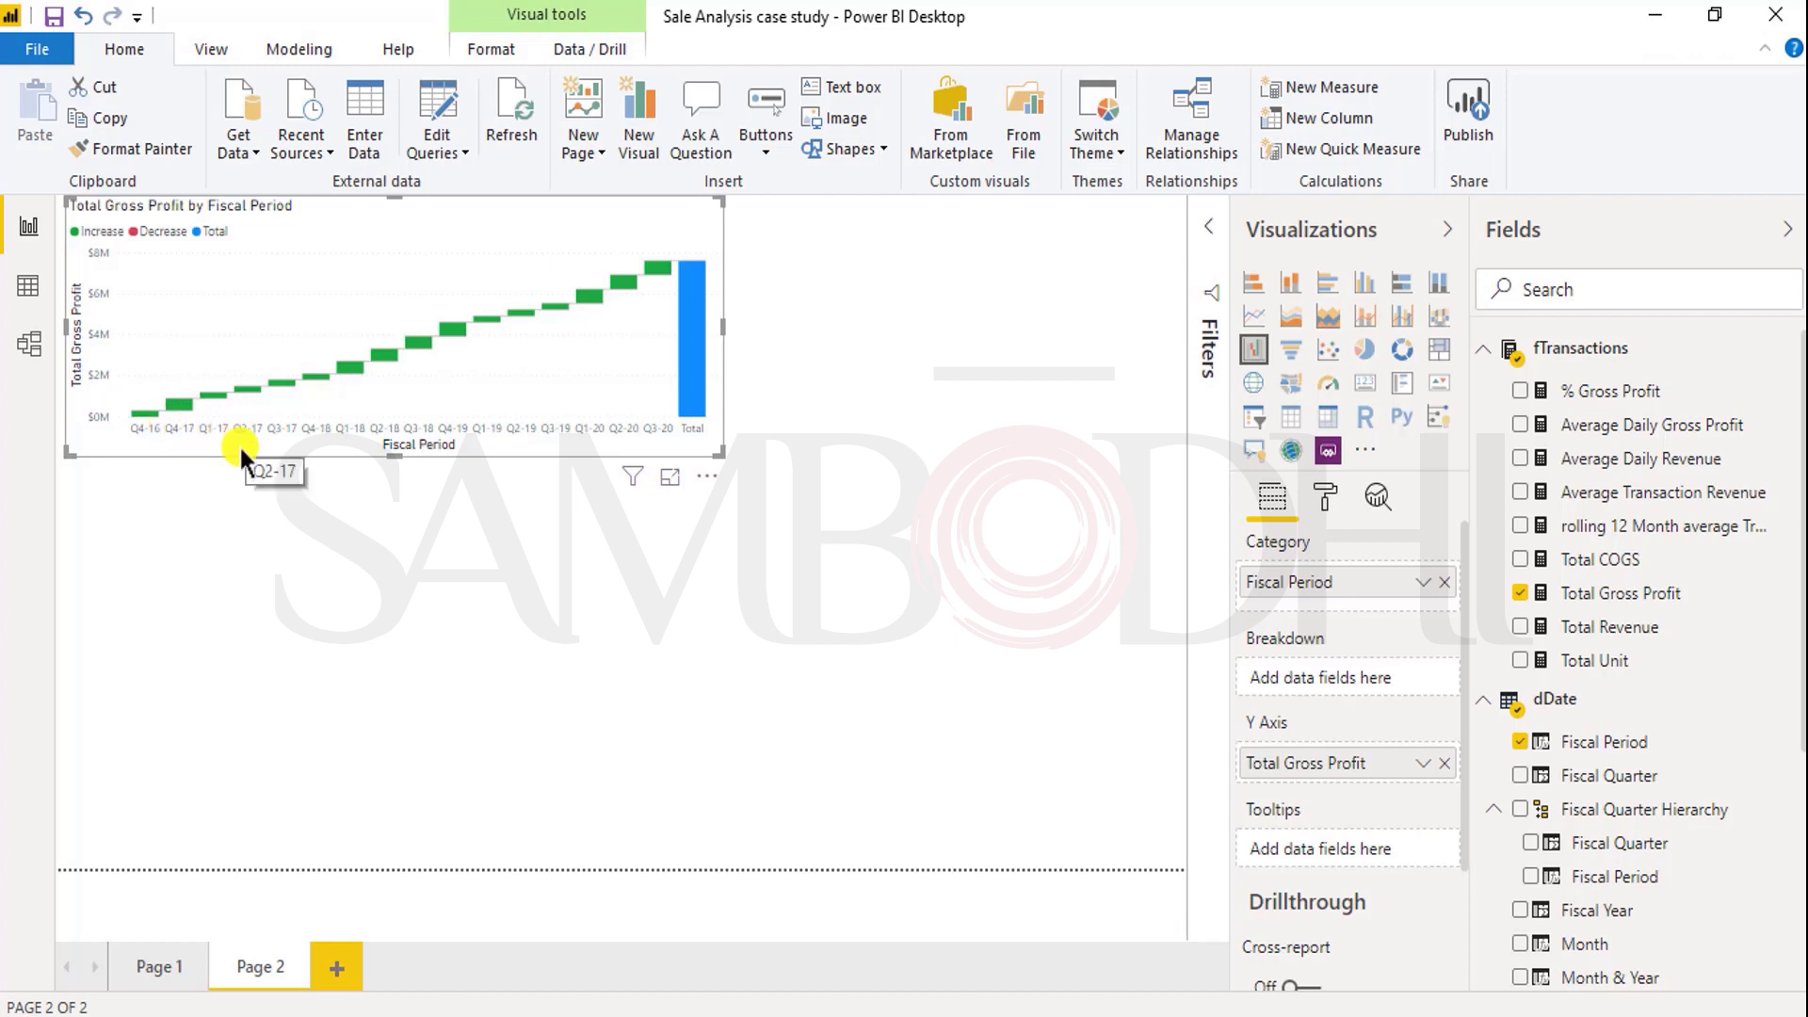
Step: Insert a pie chart below the waterfall chart and narrow it to roughly two thirds of the waterfall's width
{"action": "left_click", "coordinate": [634, 625]}
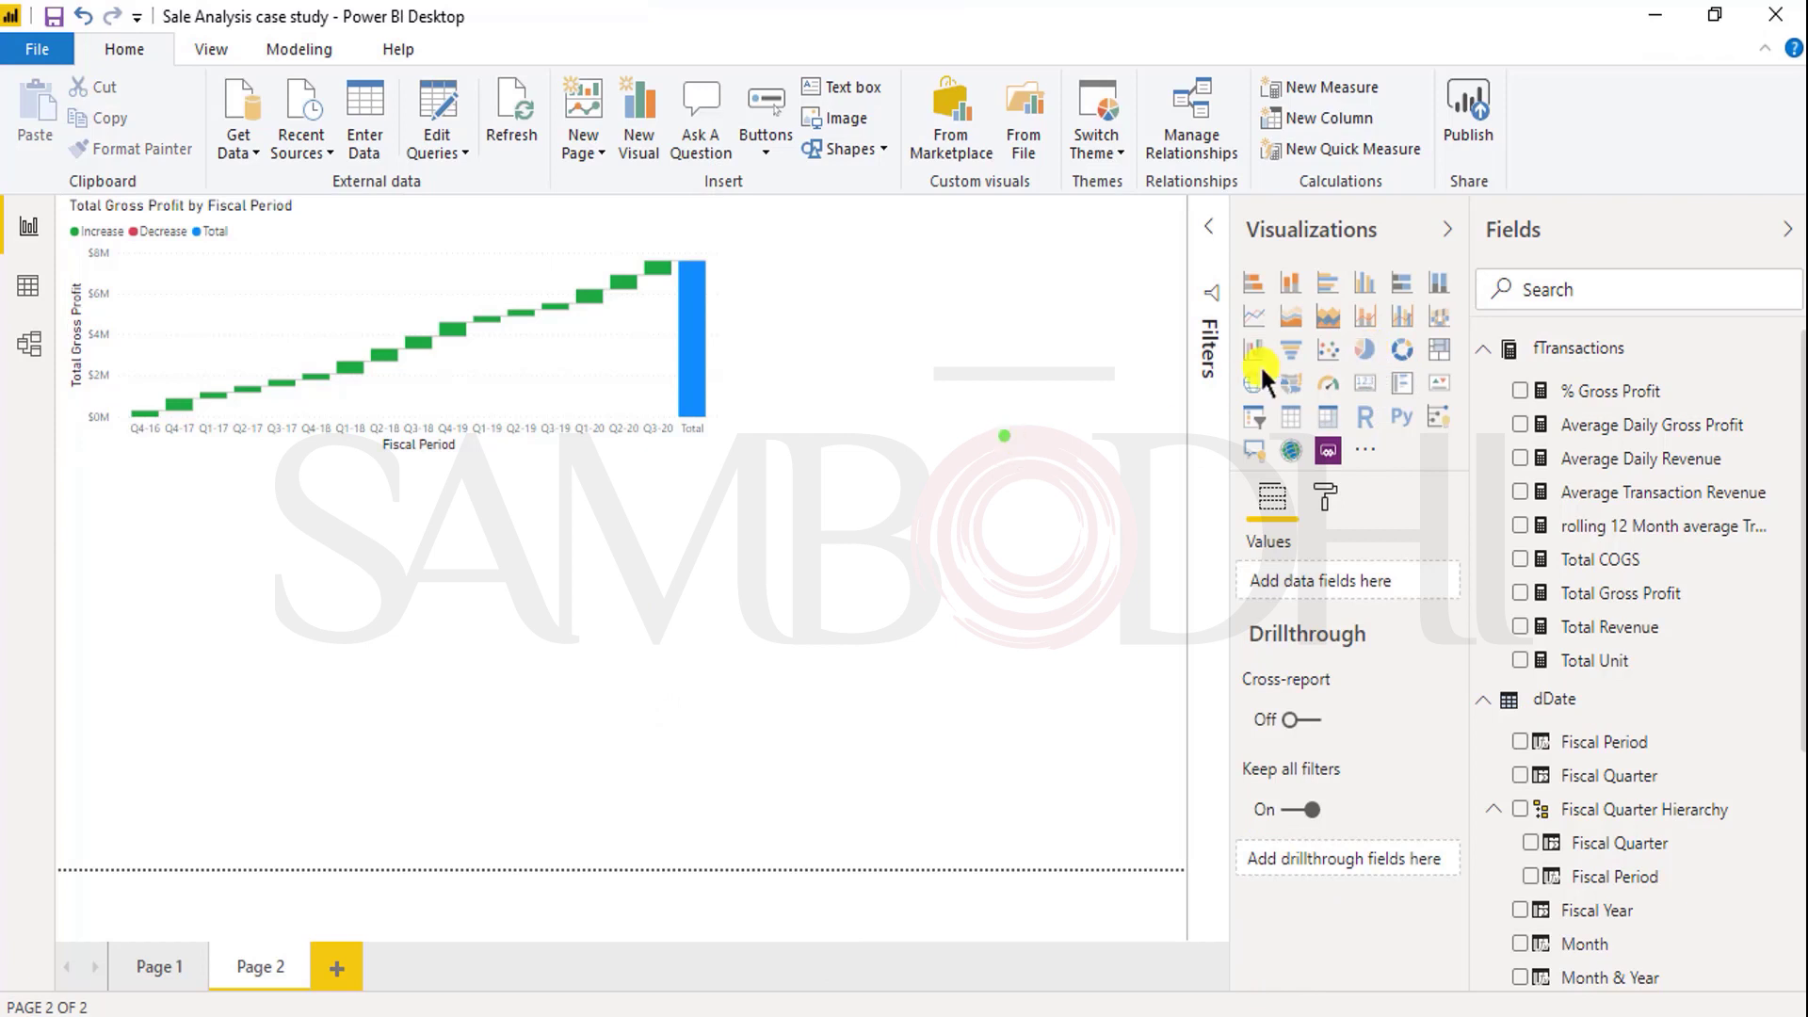
{"action": "left_click", "coordinate": [1365, 350]}
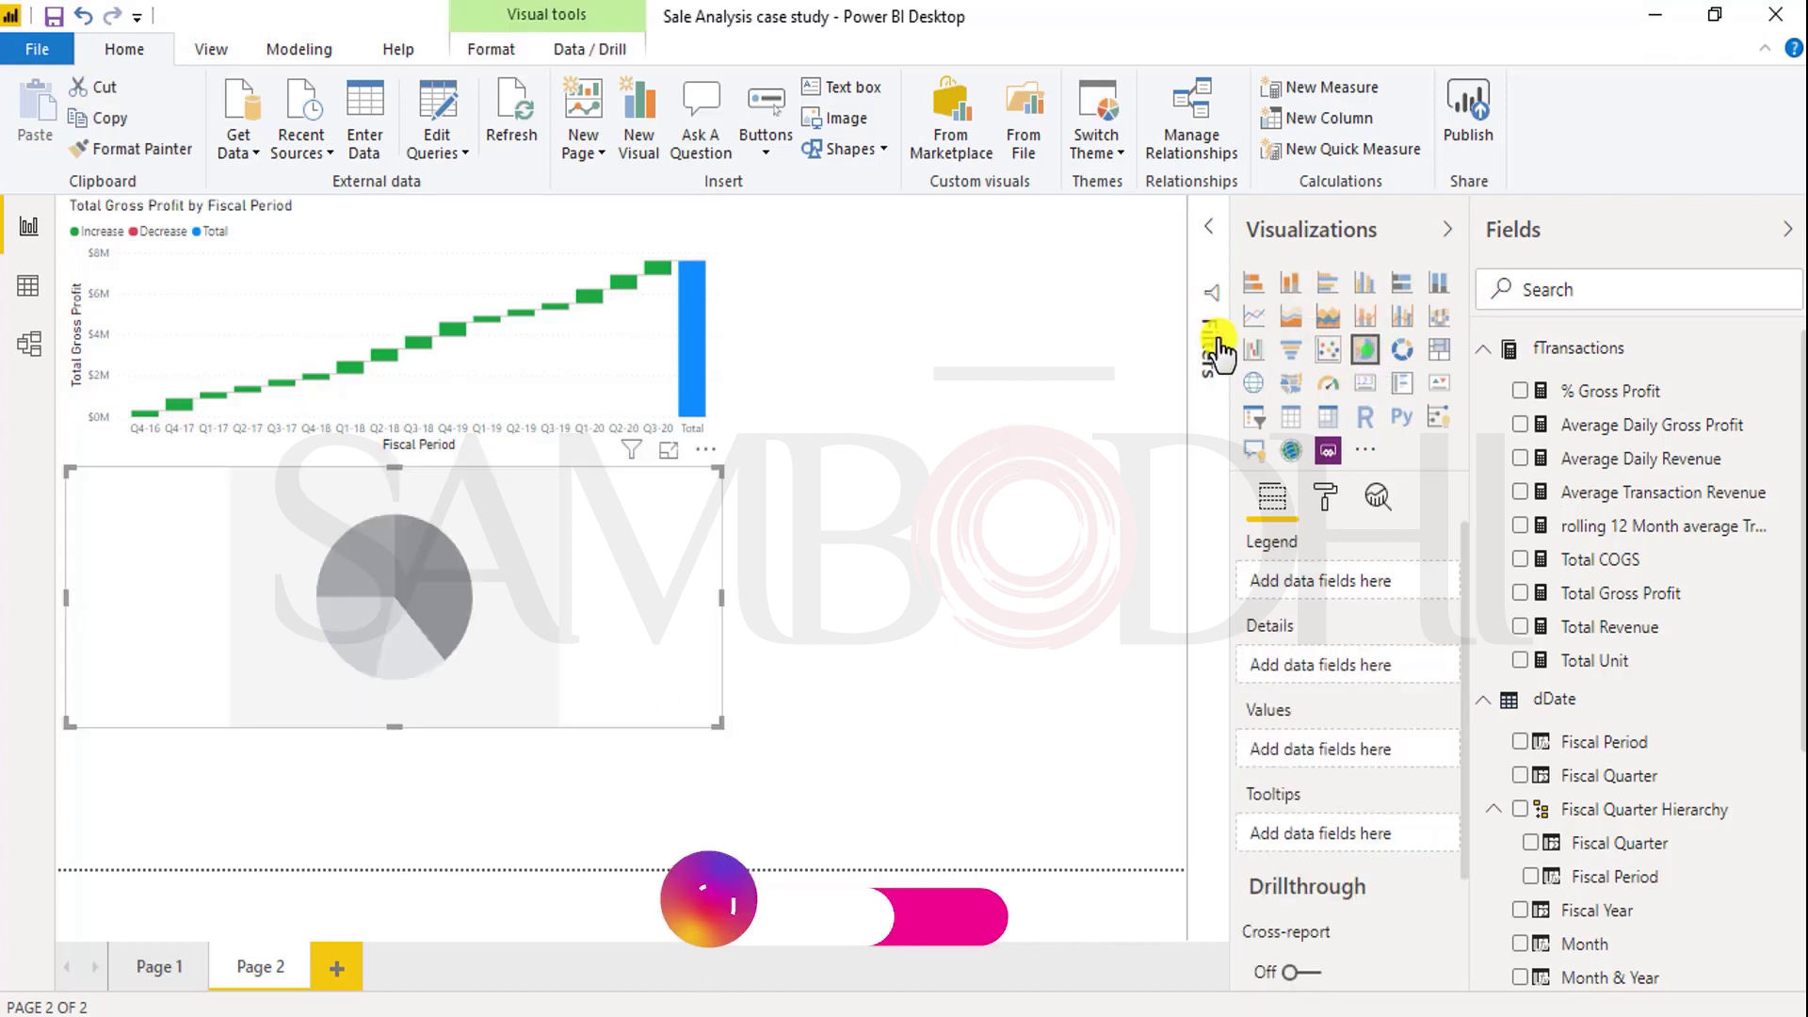
{"action": "left_click", "coordinate": [723, 596]}
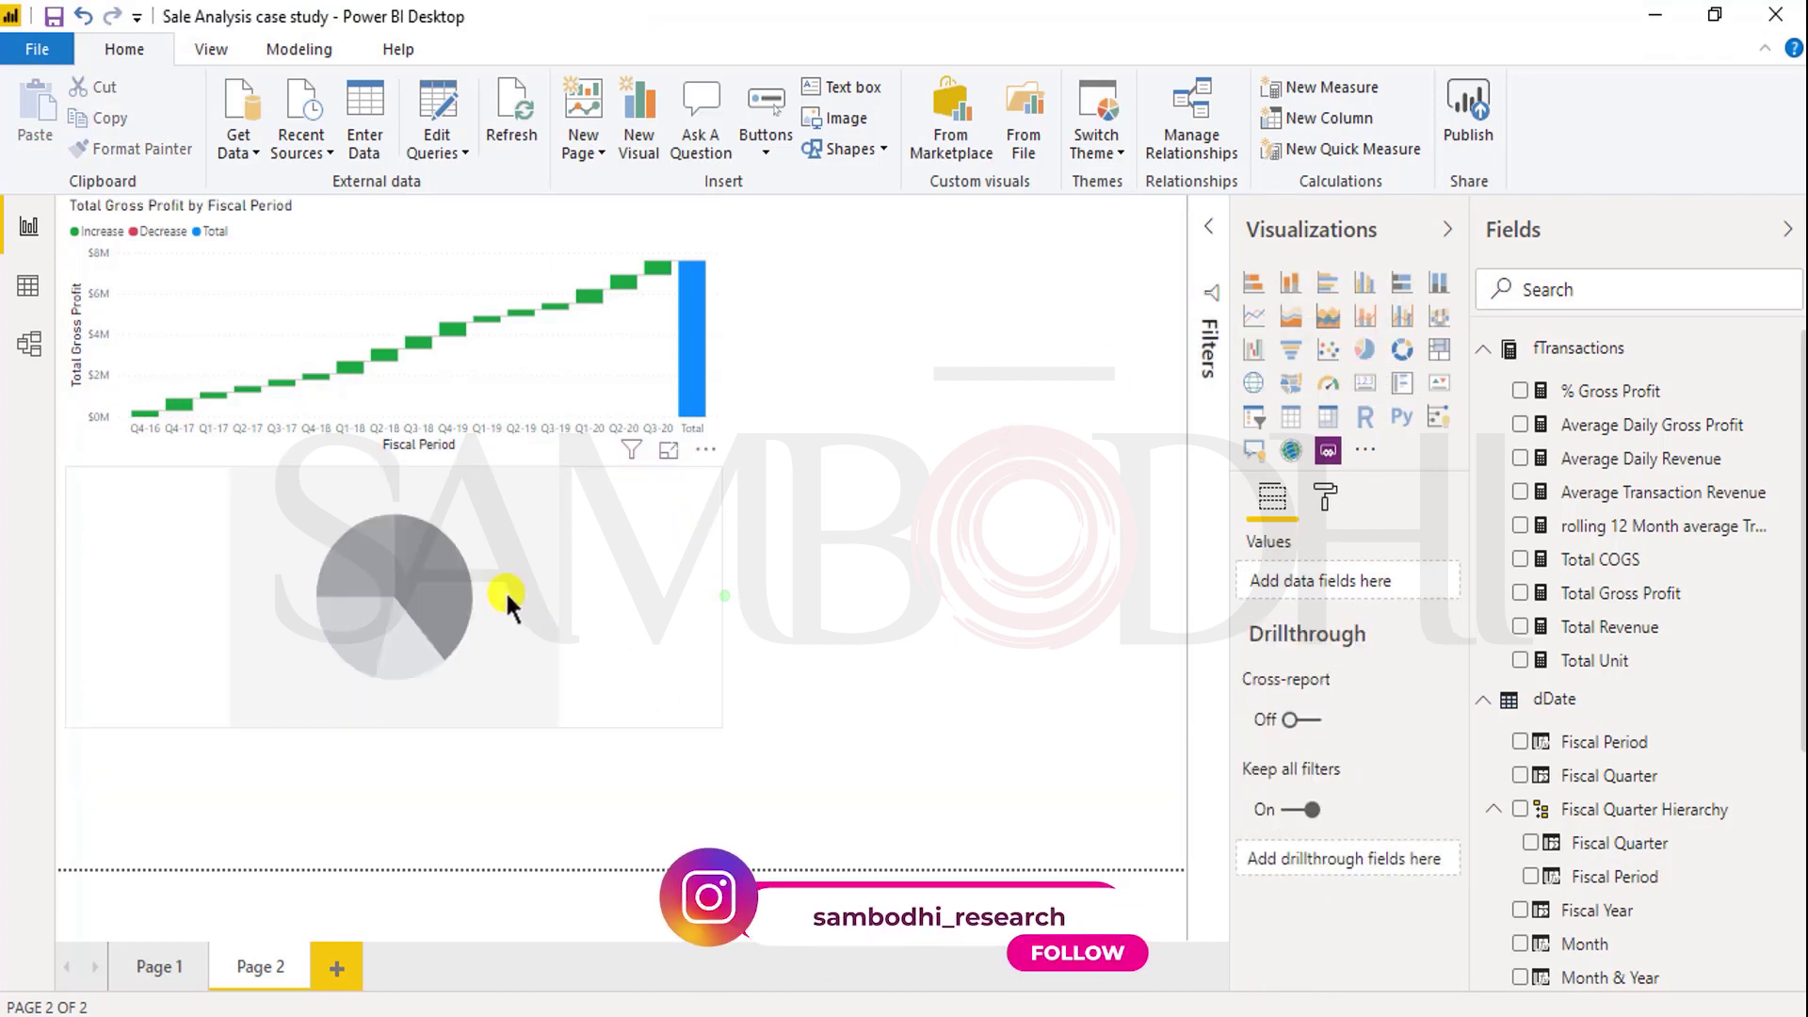
{"action": "left_click", "coordinate": [469, 597]}
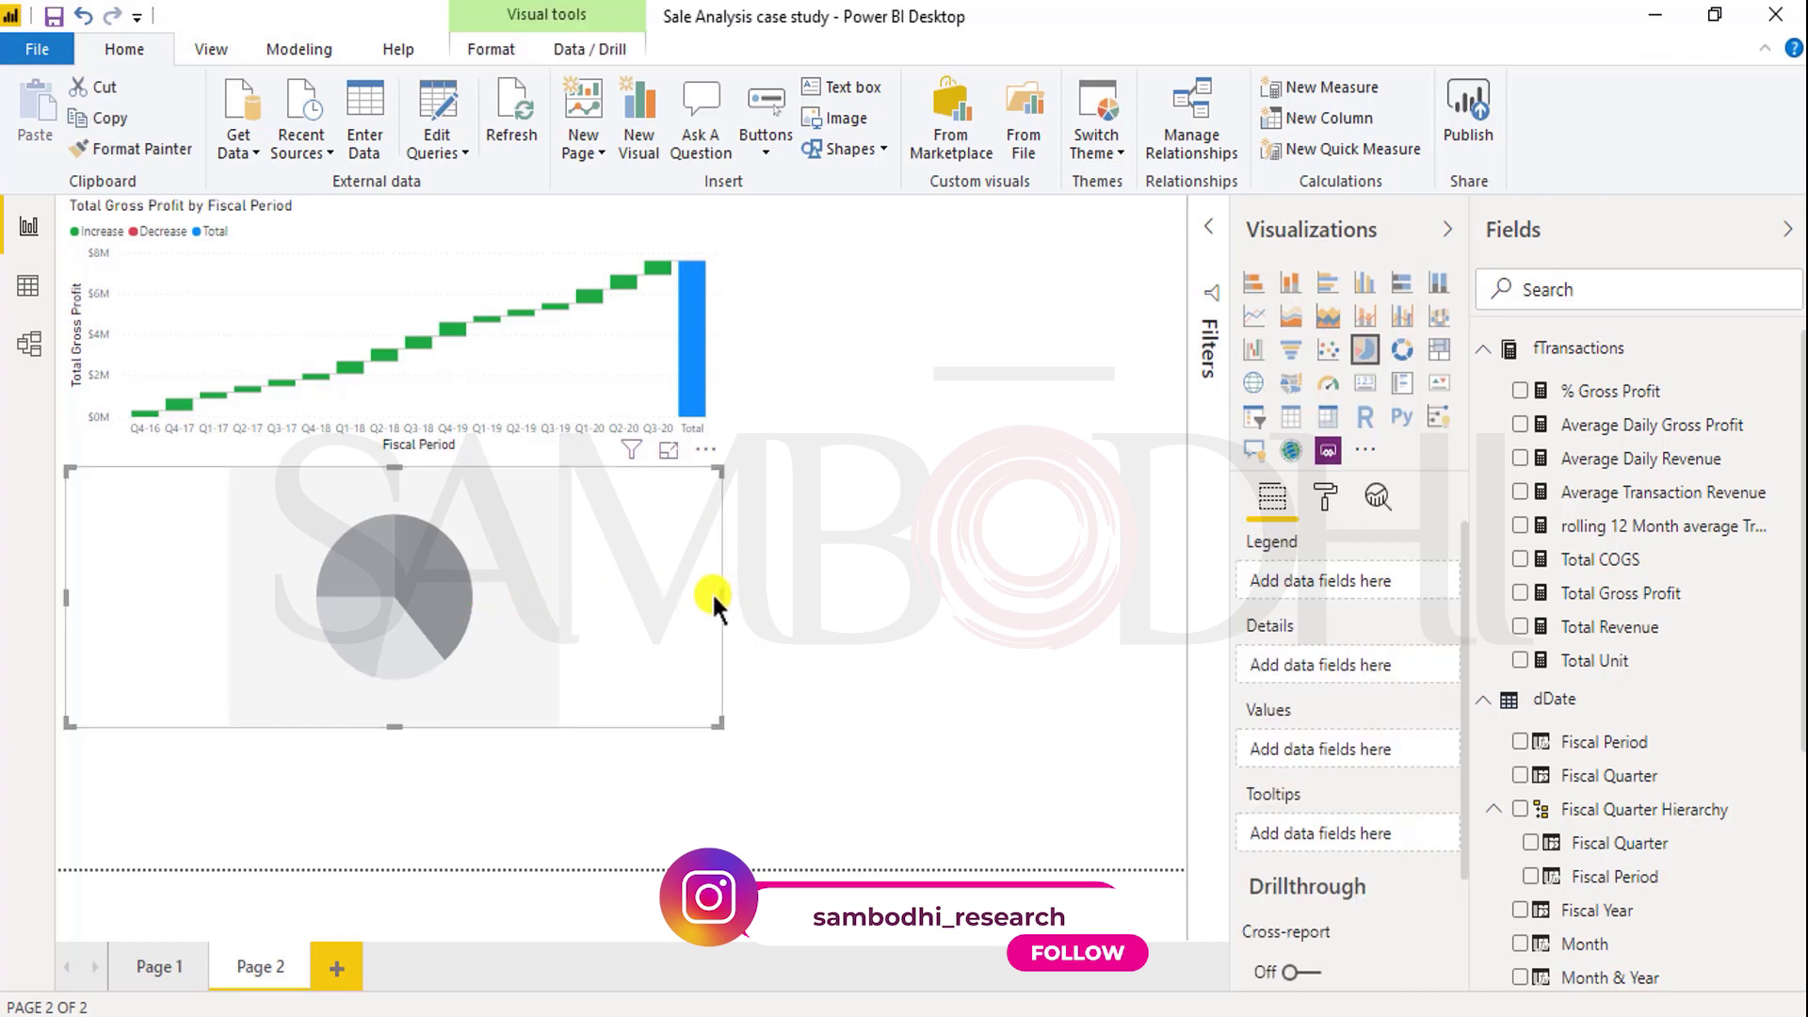
{"action": "left_click_drag", "start_coordinate": [721, 594], "coordinate": [474, 591]}
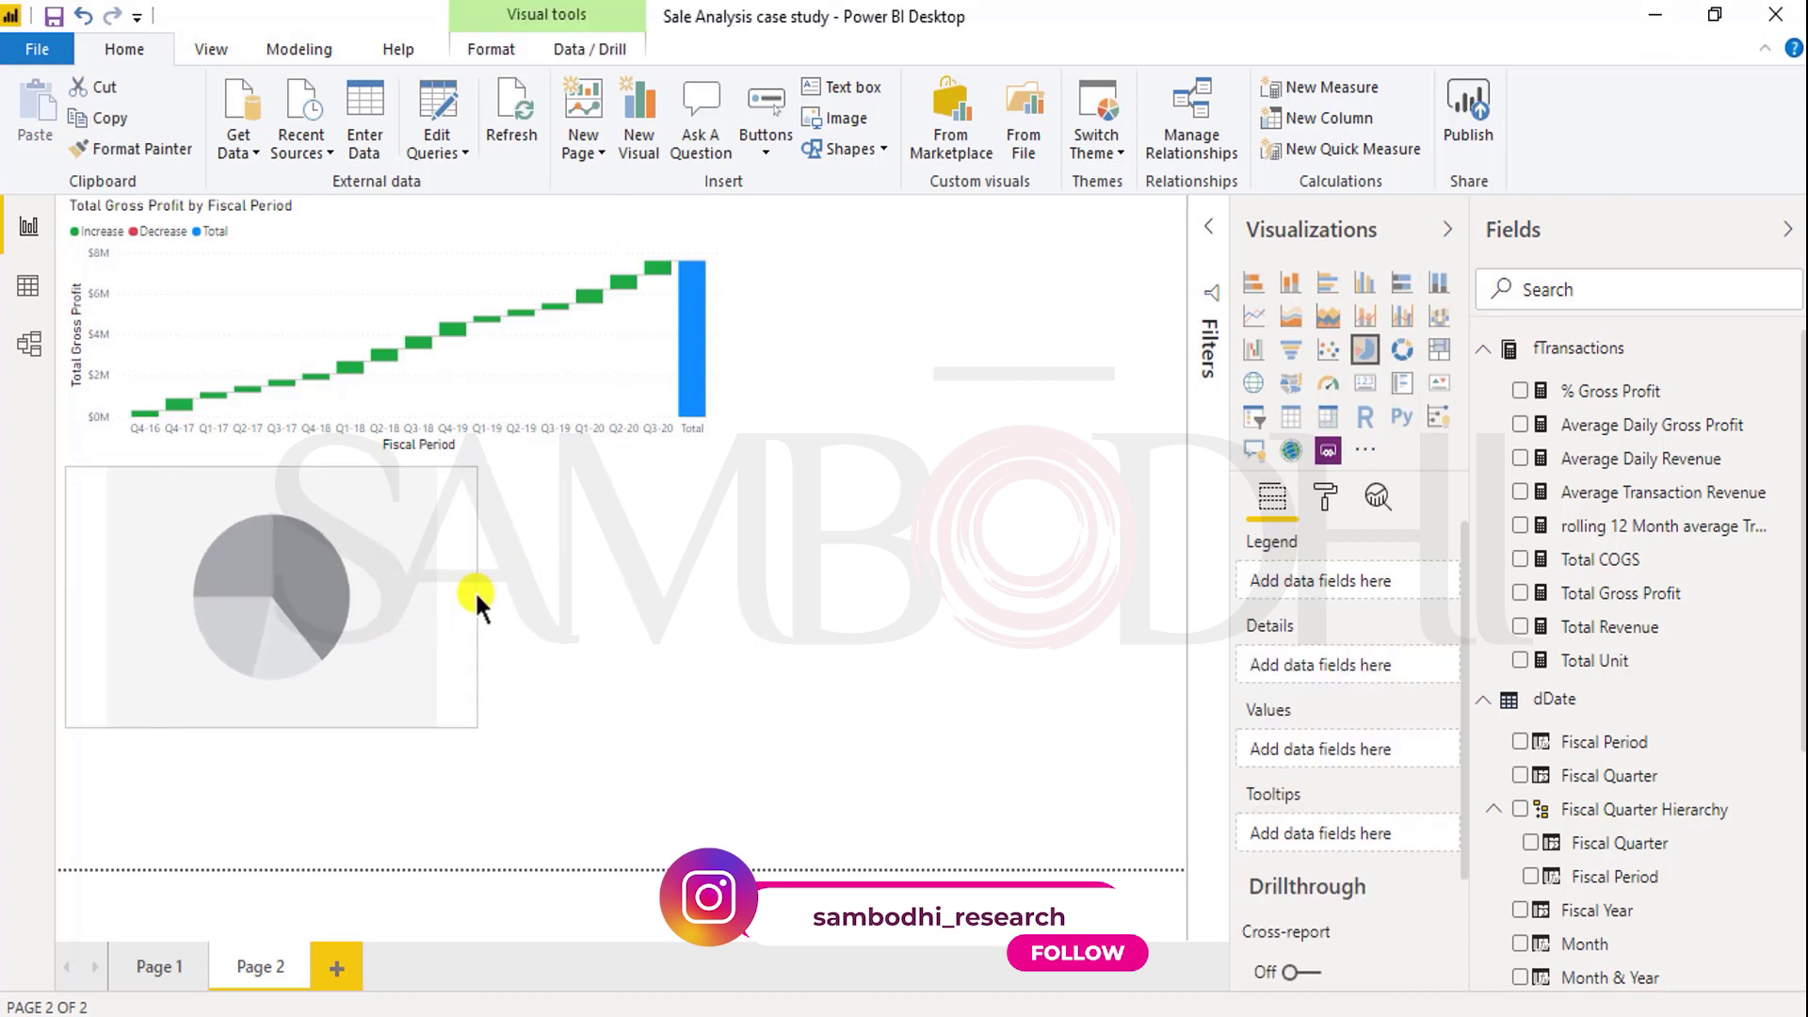
{"action": "left_click", "coordinate": [427, 591]}
Step: Set Region as the pie chart's legend and Total Gross Profit as its values
{"action": "scroll", "coordinate": [1601, 843], "scroll_direction": "down", "scroll_amount": 4}
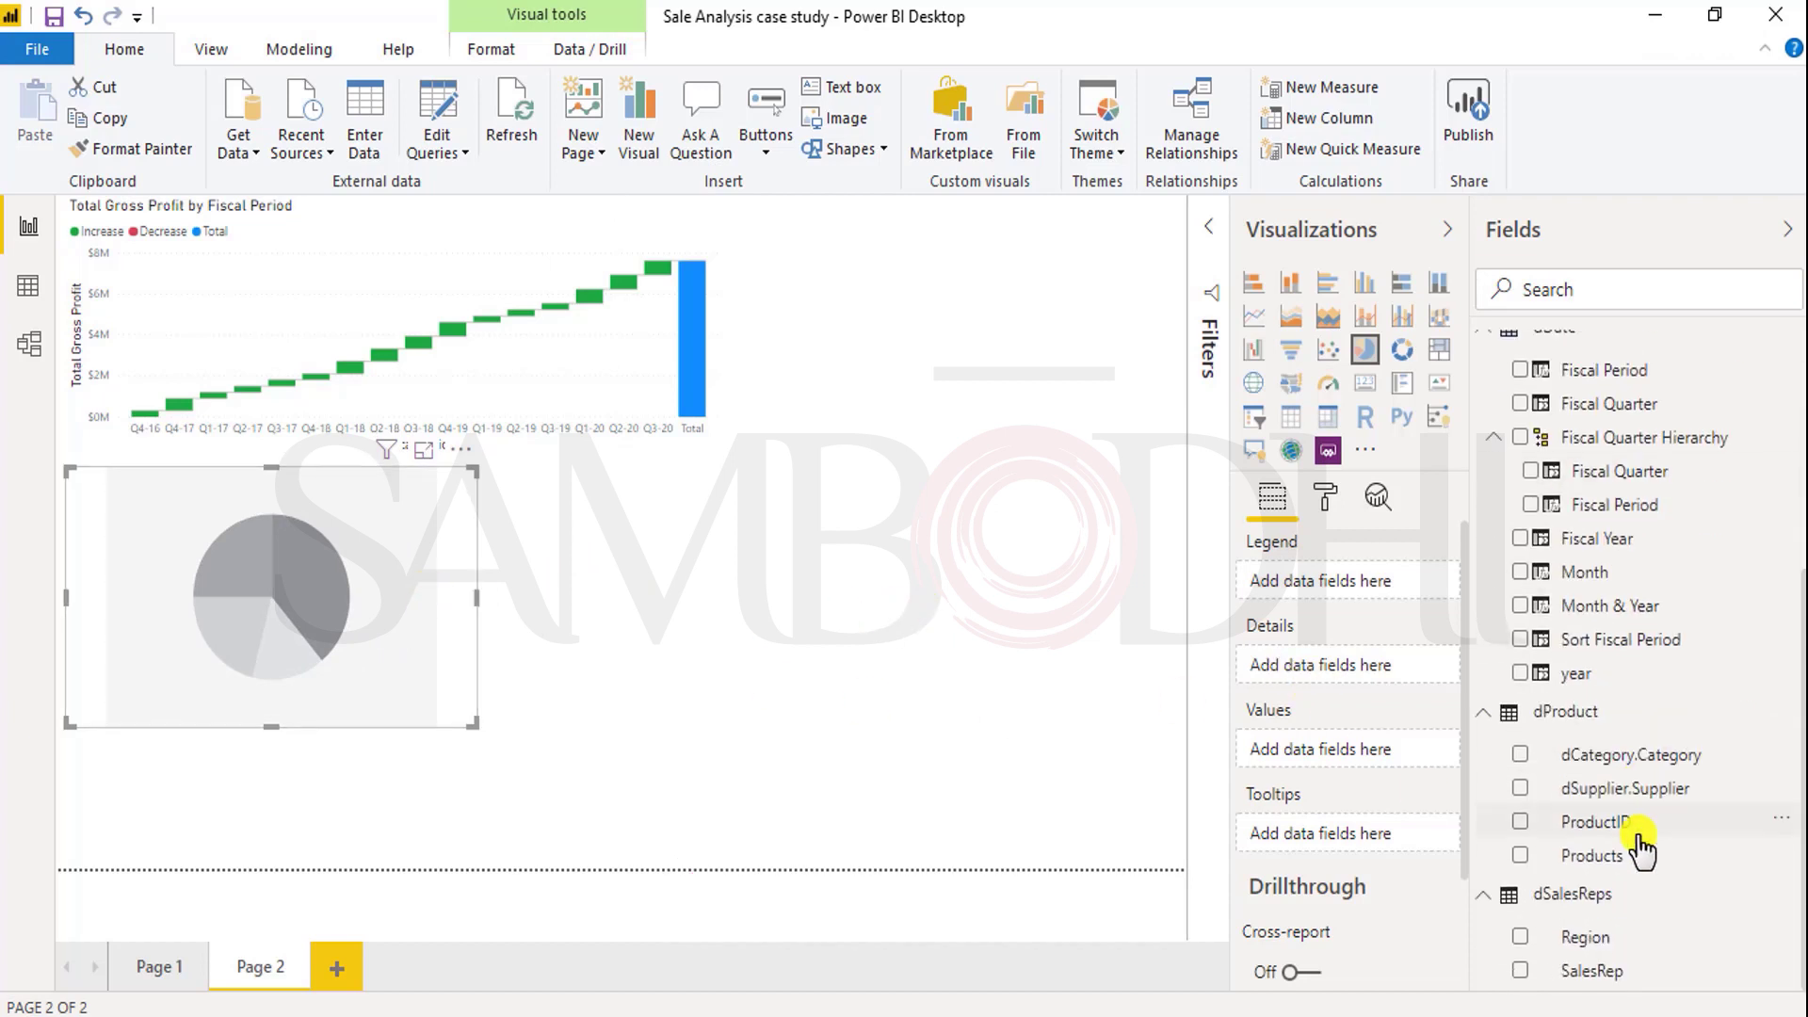
{"action": "left_click", "coordinate": [1520, 938]}
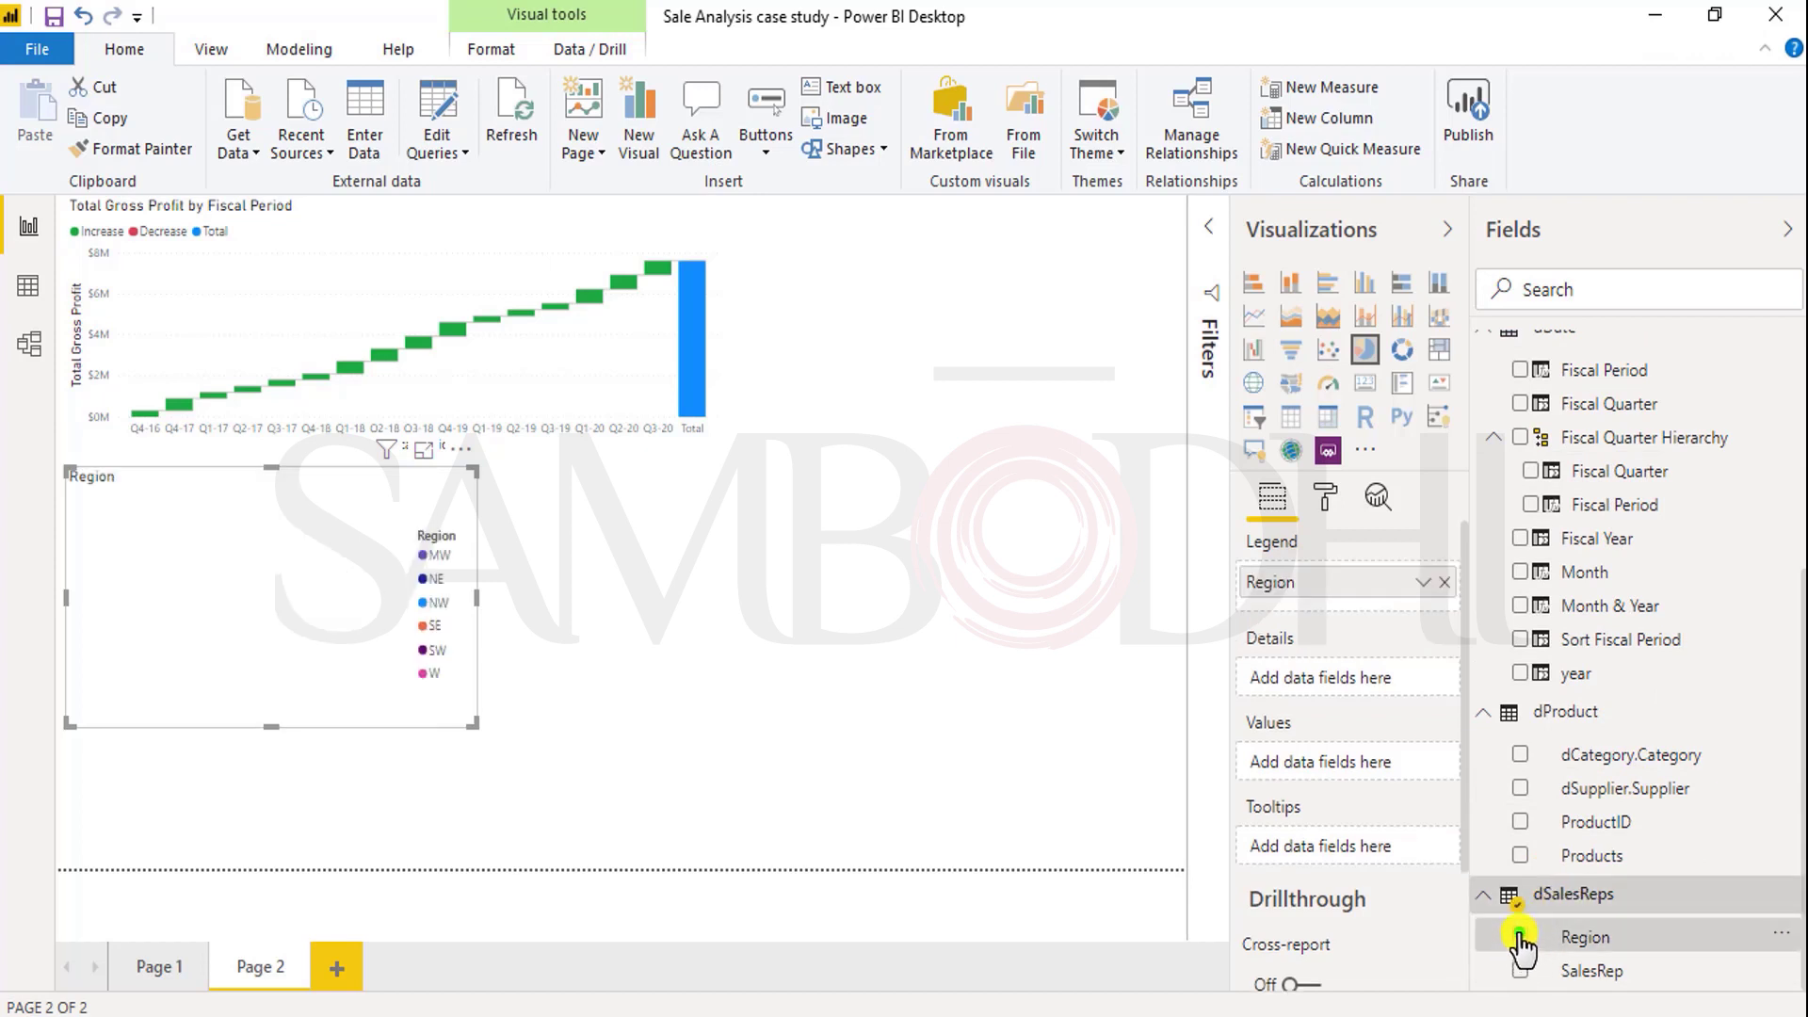
{"action": "scroll", "coordinate": [1629, 697], "scroll_direction": "up", "scroll_amount": 4}
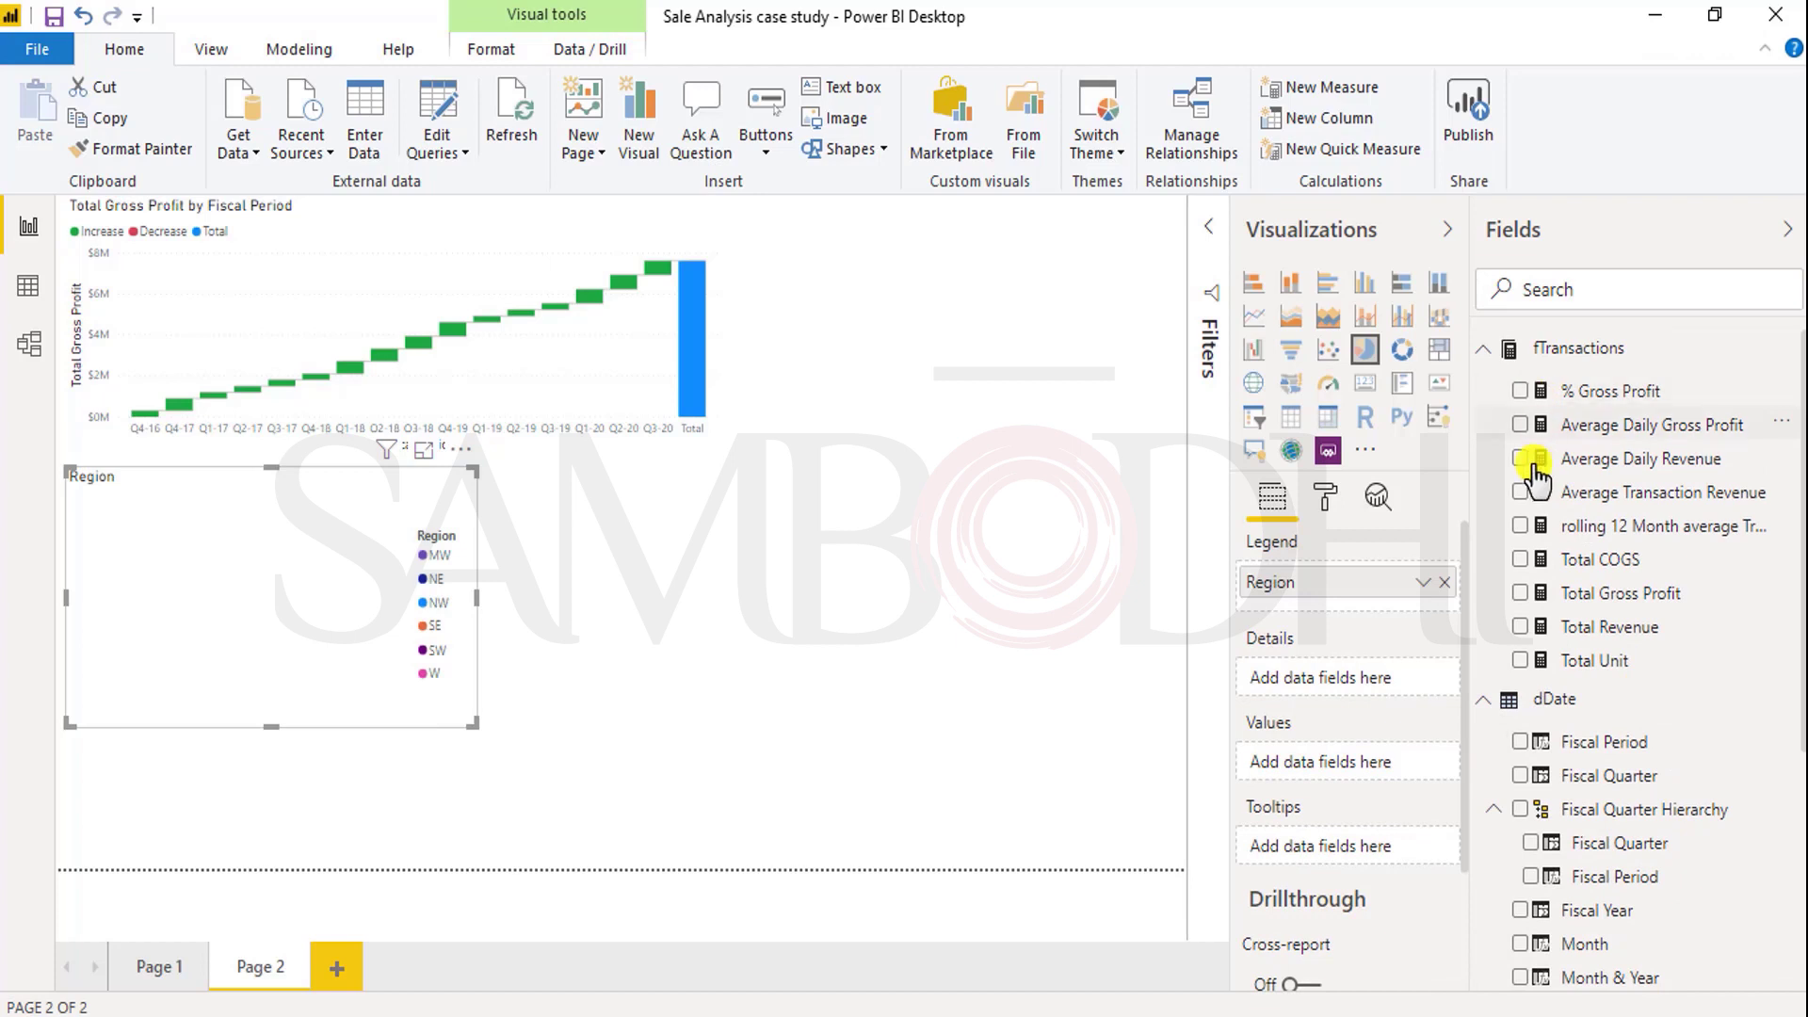
{"action": "left_click", "coordinate": [1521, 593]}
Step: Insert a donut chart, place it beside the pie chart and extend its height to align with the pie chart's lower edge
{"action": "left_click", "coordinate": [604, 599]}
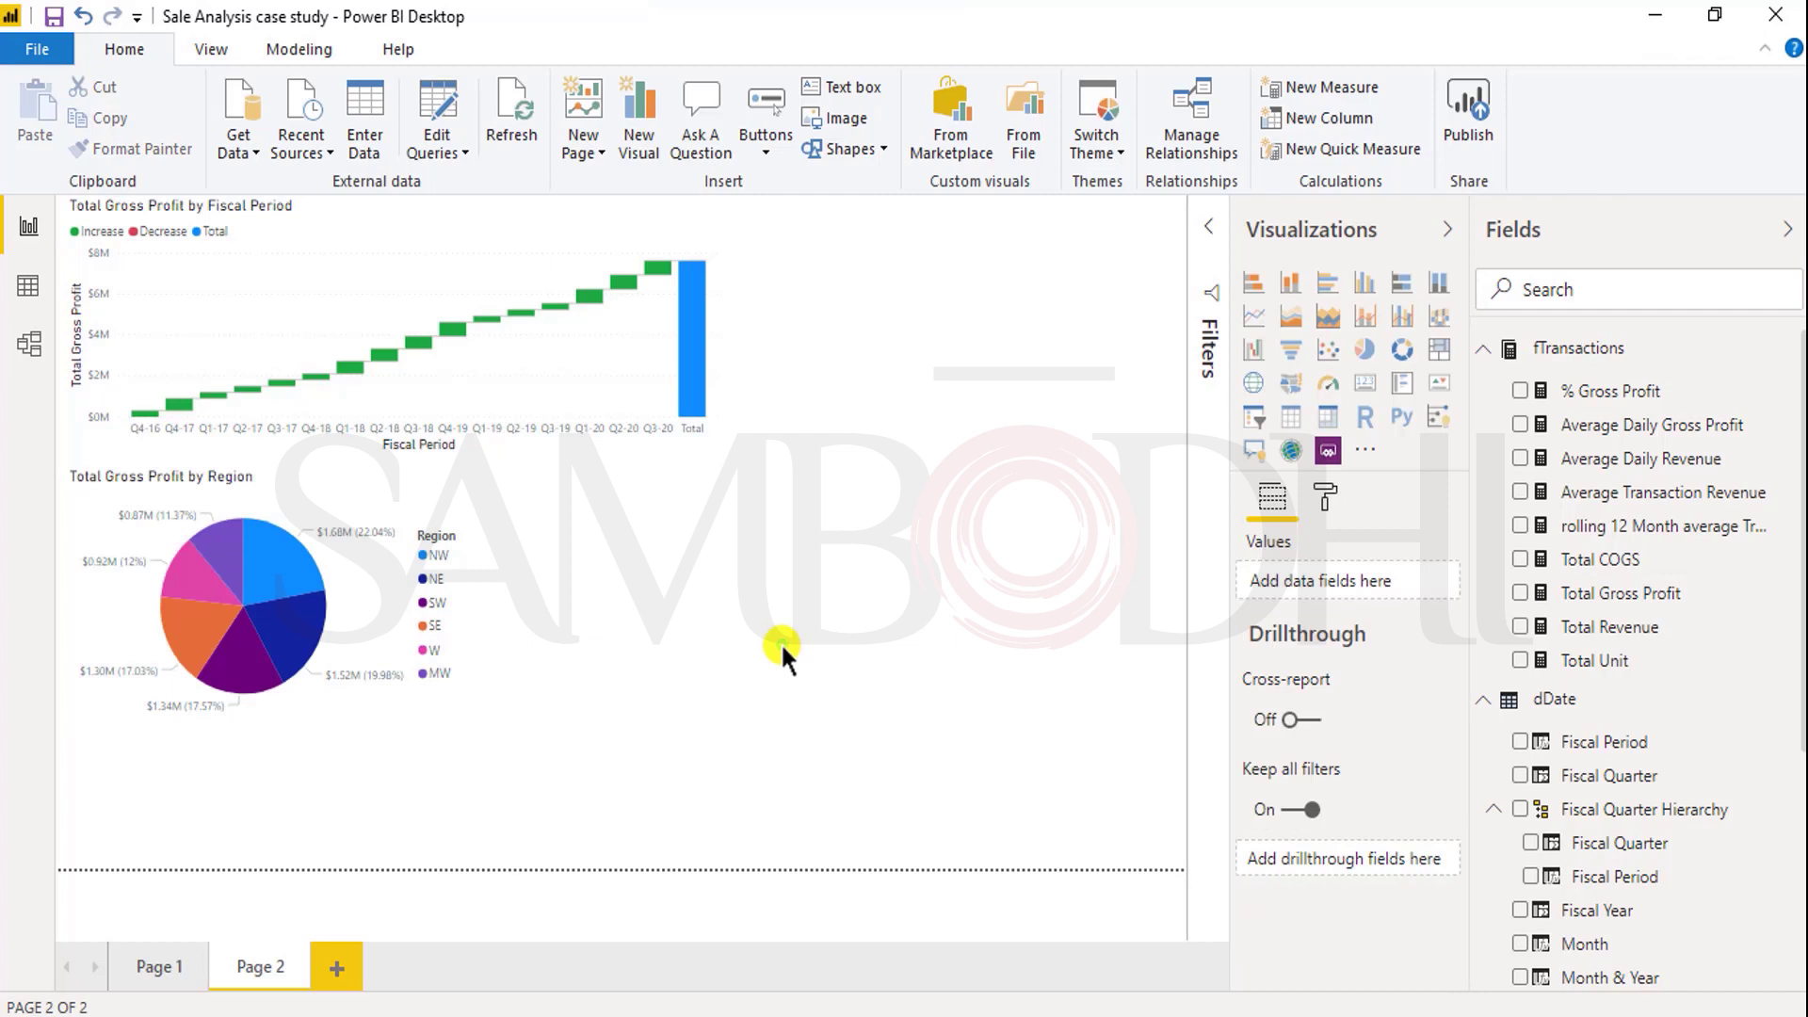
{"action": "left_click", "coordinate": [1402, 350]}
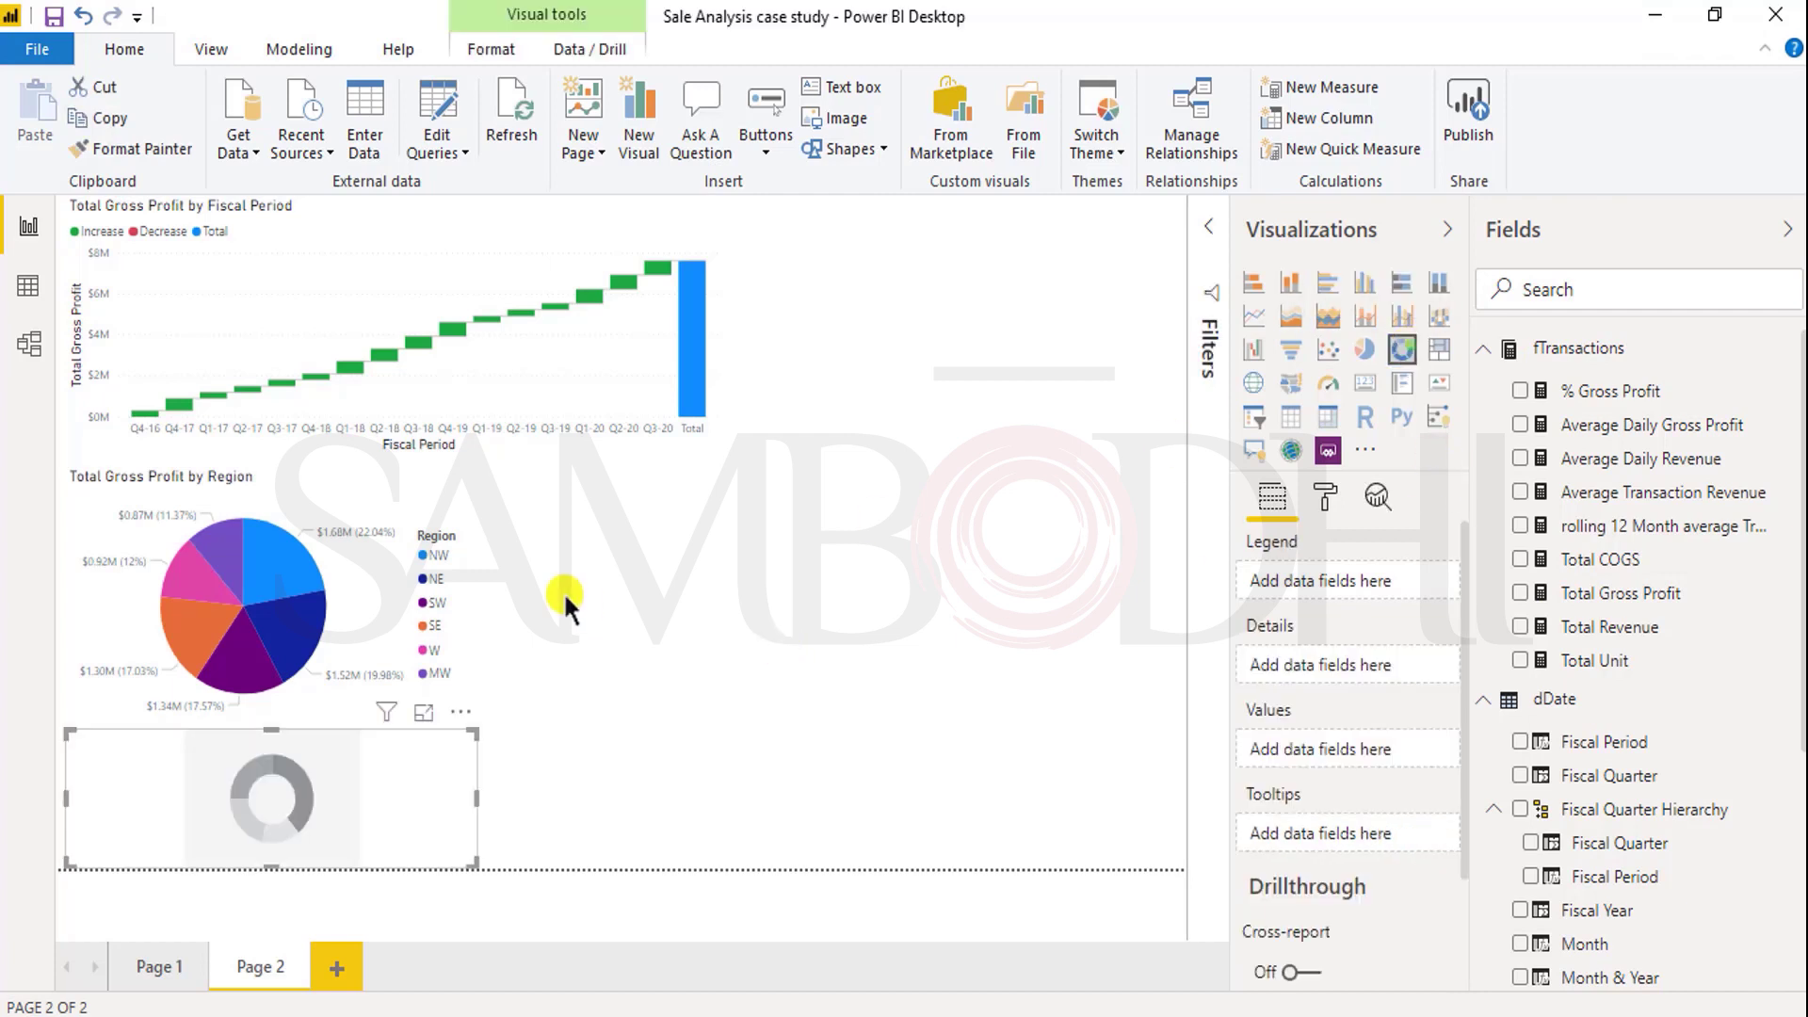
{"action": "left_click_drag", "start_coordinate": [446, 736], "coordinate": [885, 518]}
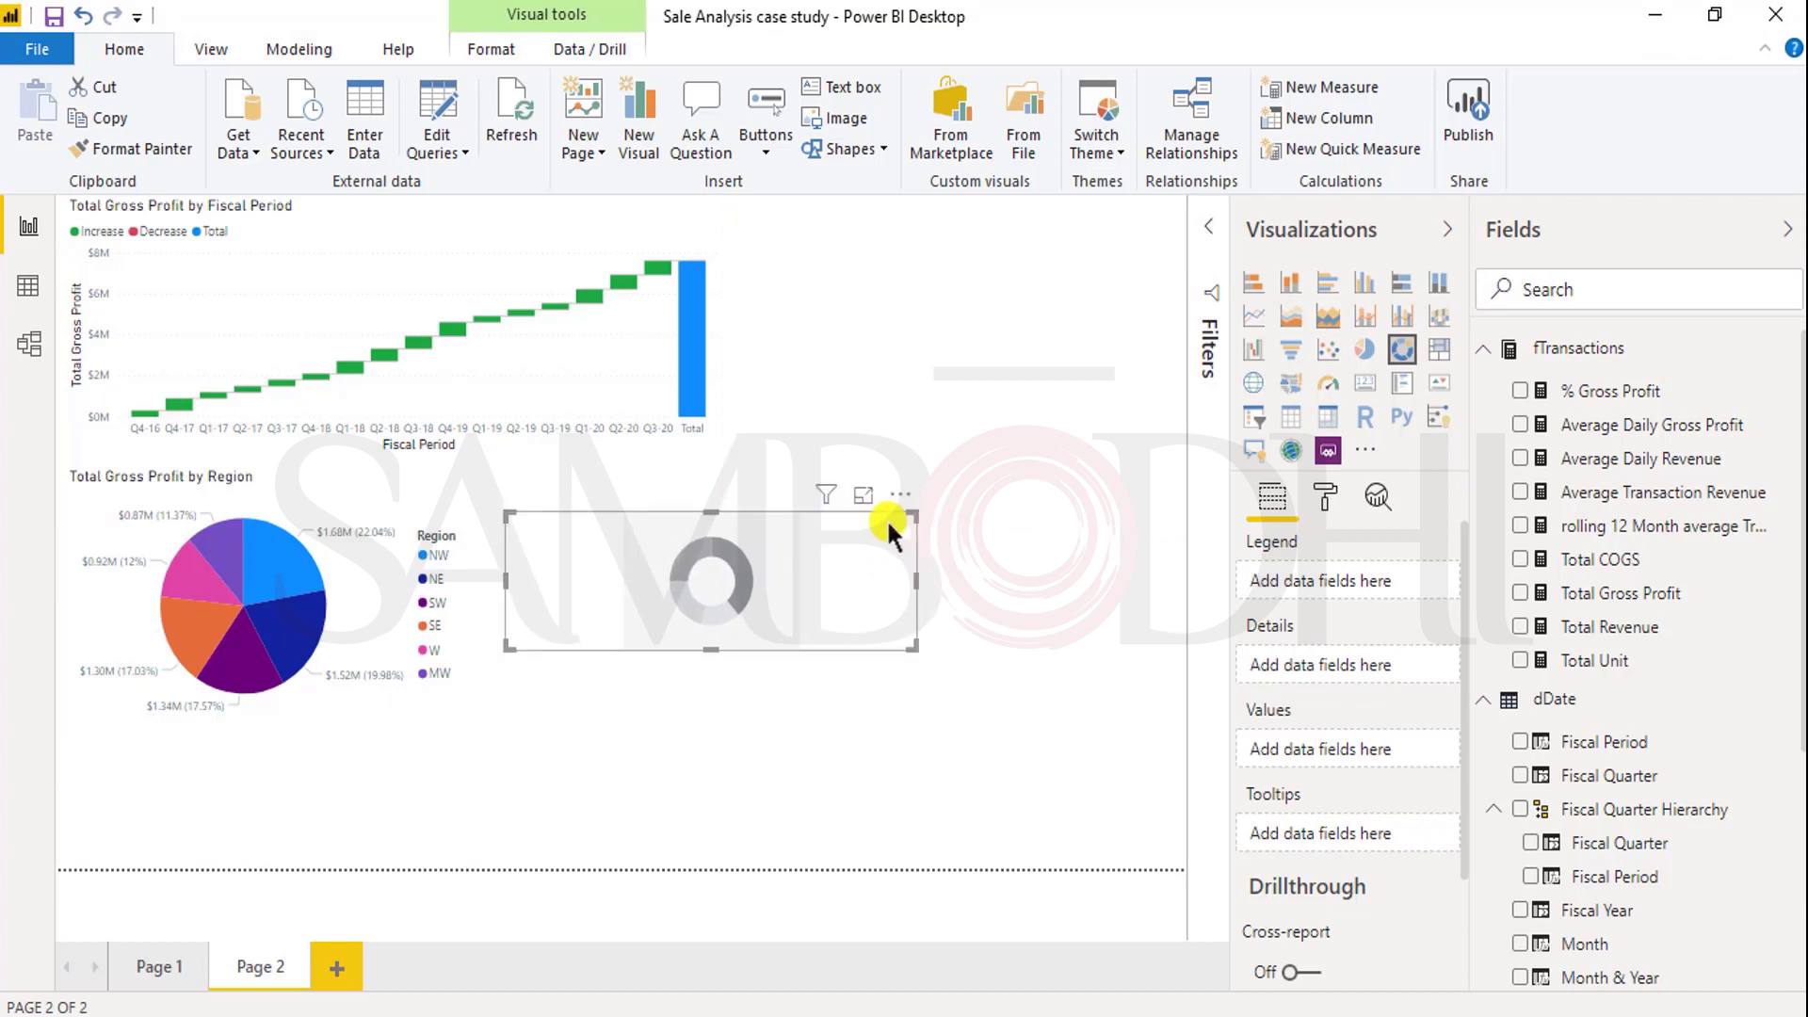
{"action": "left_click_drag", "start_coordinate": [710, 650], "coordinate": [709, 709]}
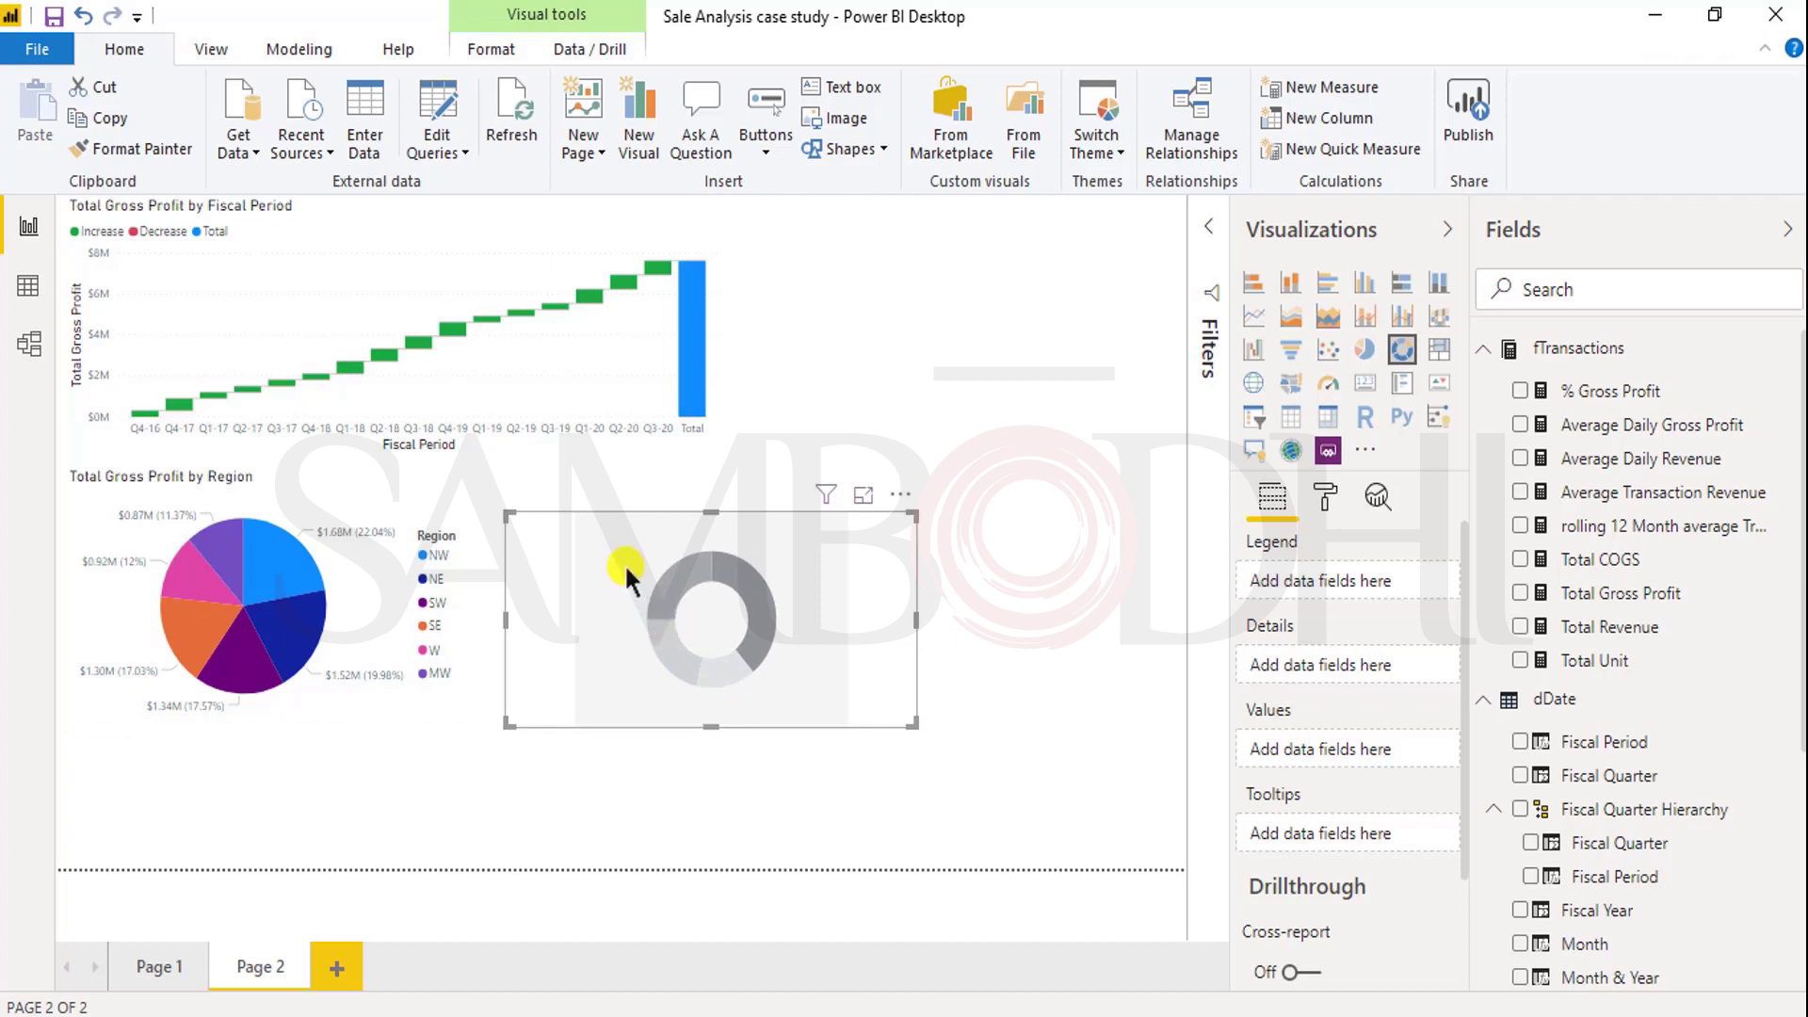
{"action": "scroll", "coordinate": [1681, 687], "scroll_direction": "down", "scroll_amount": 4}
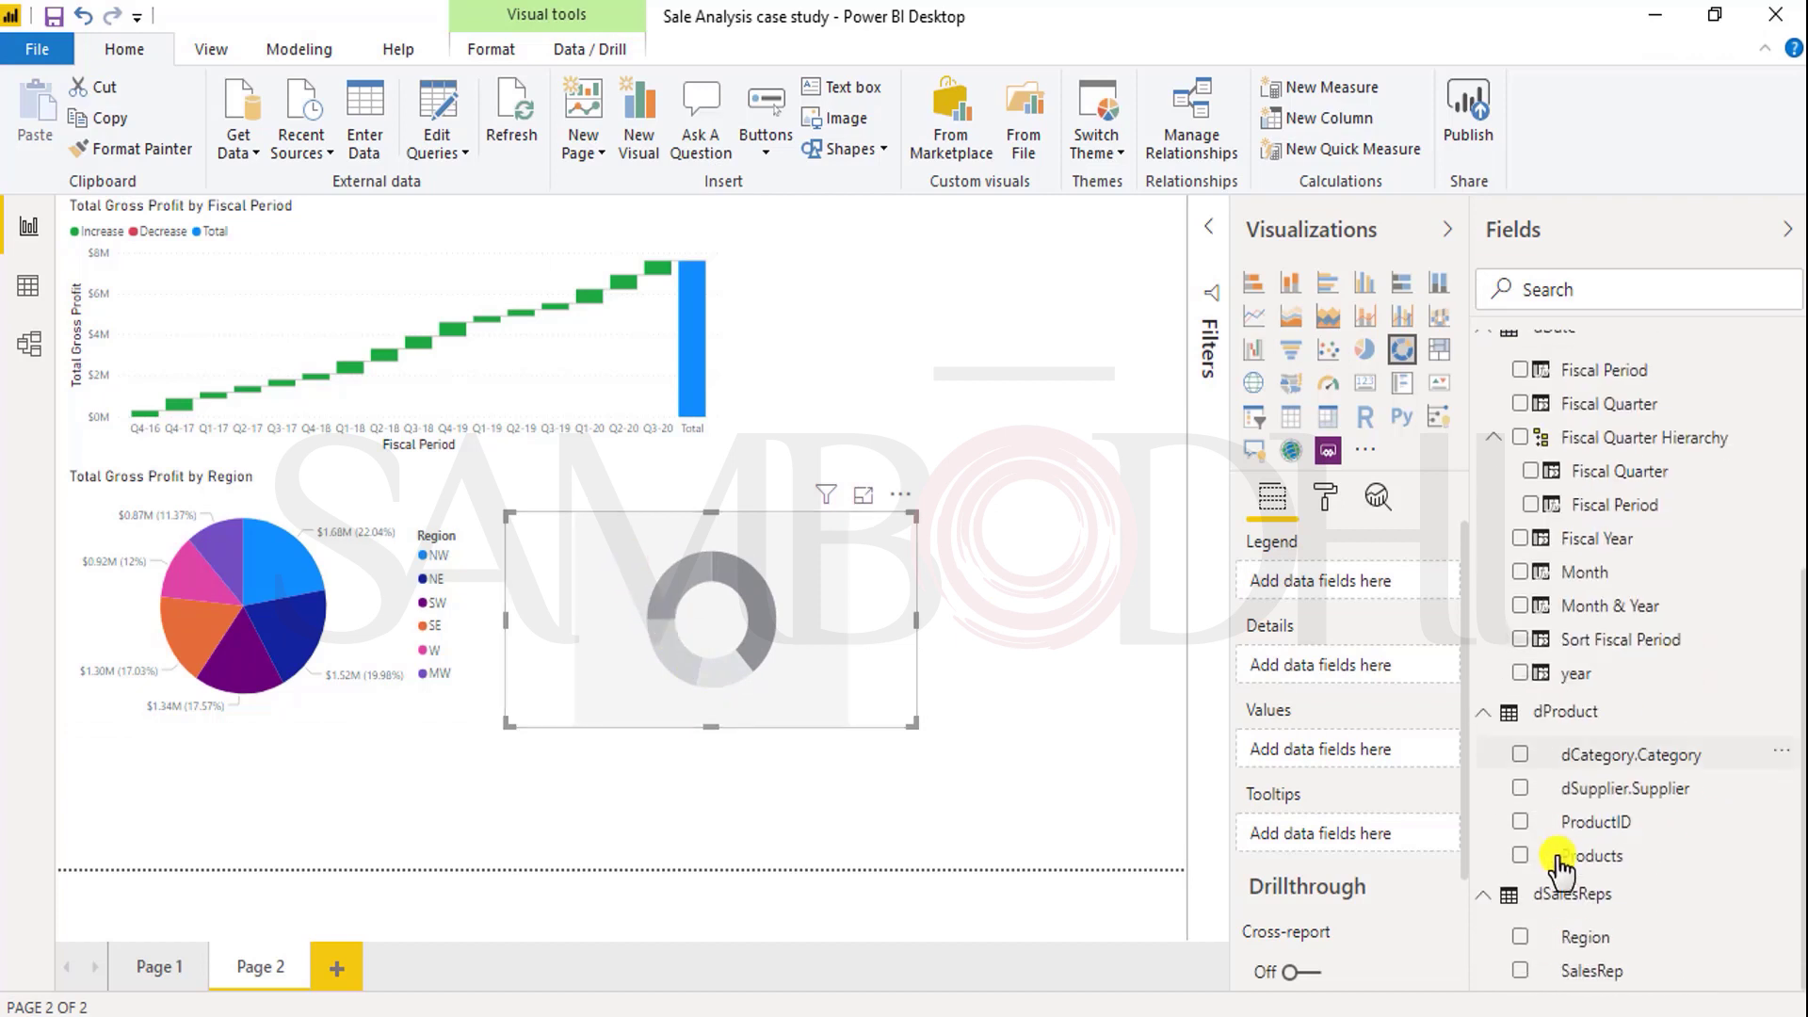
Step: Set SalesRep as the donut chart's legend and Total Gross Profit as its values, and enlarge the chart downwards and to the right
{"action": "left_click", "coordinate": [1520, 971]}
{"action": "scroll", "coordinate": [1483, 452], "scroll_direction": "up", "scroll_amount": 4}
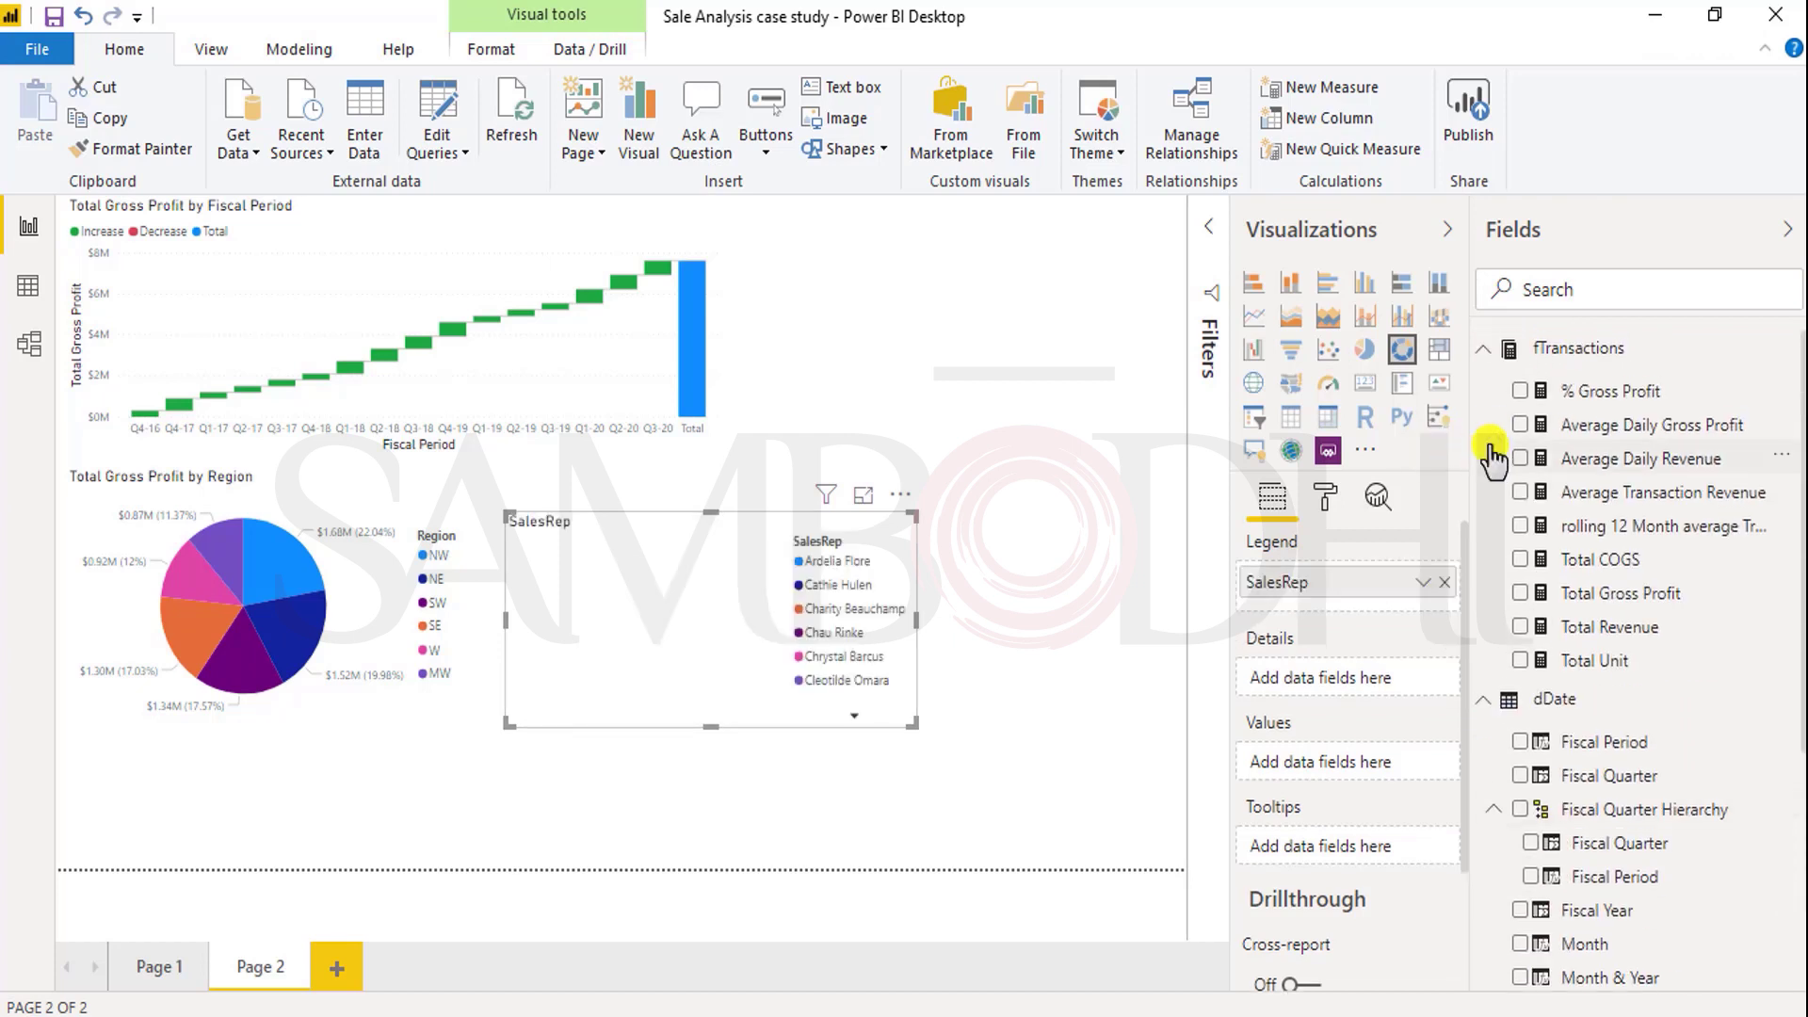
{"action": "left_click", "coordinate": [1520, 595]}
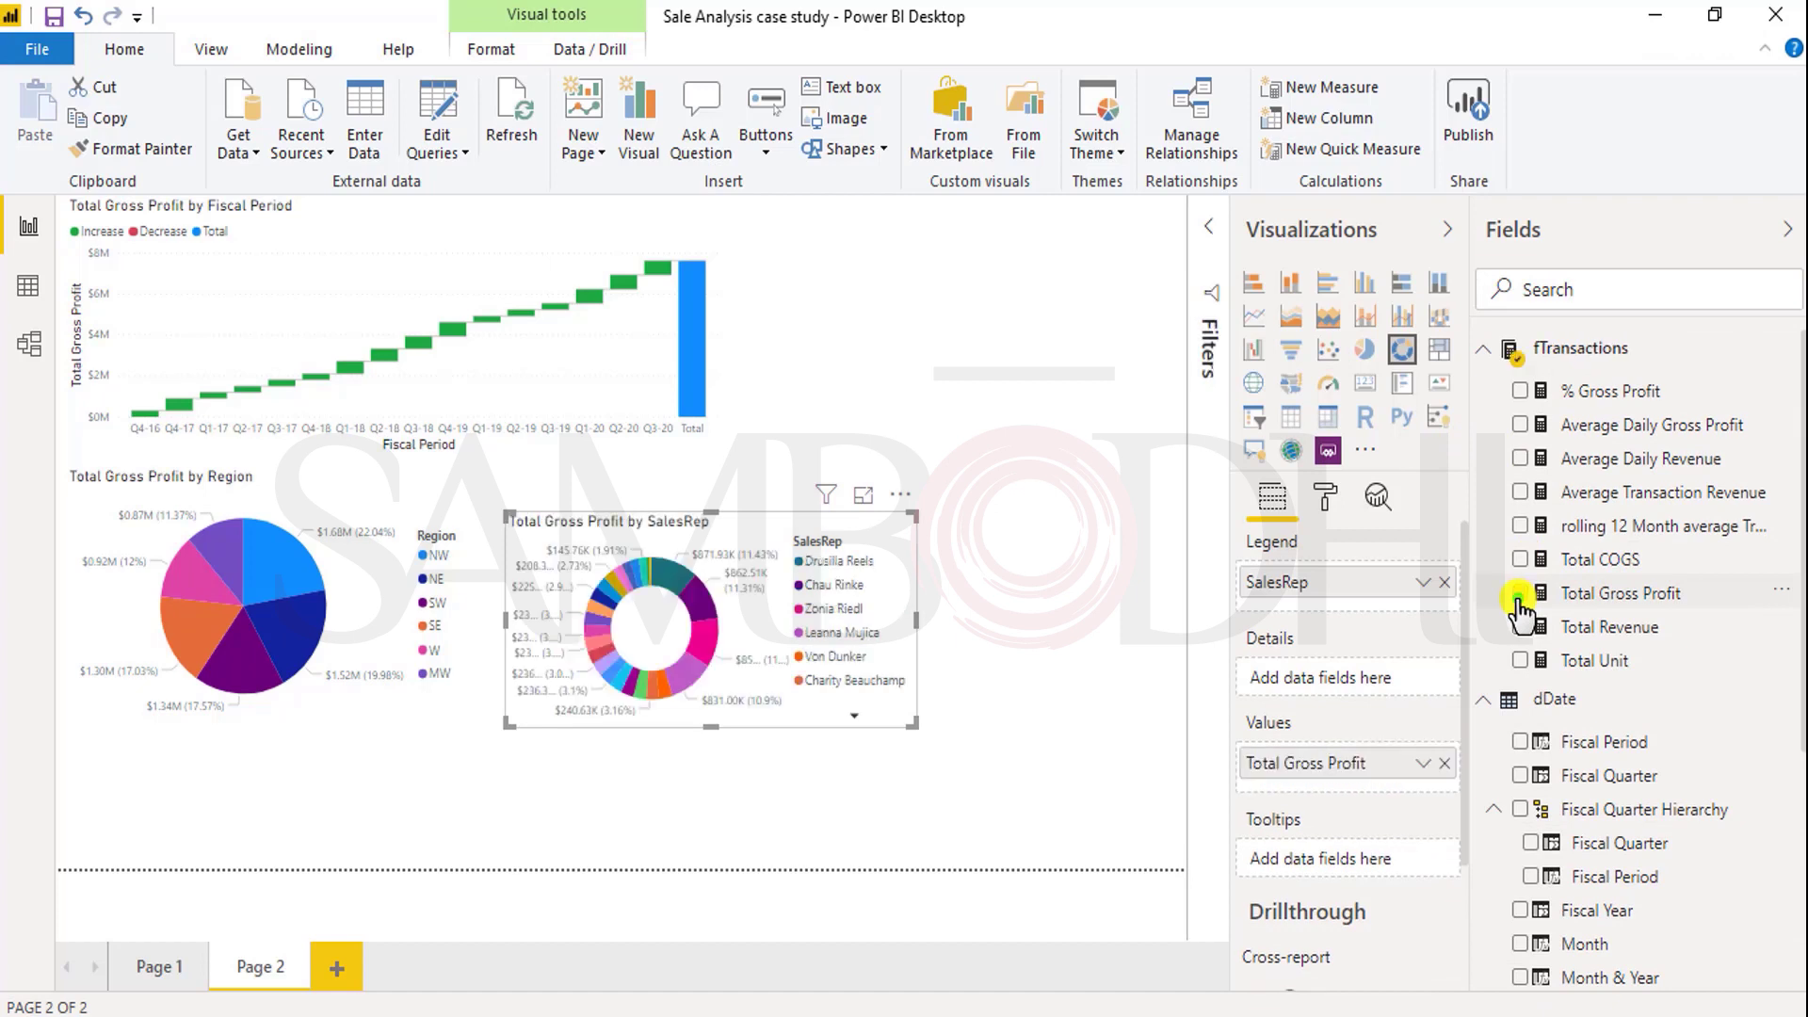
{"action": "left_click_drag", "start_coordinate": [914, 722], "coordinate": [1040, 800]}
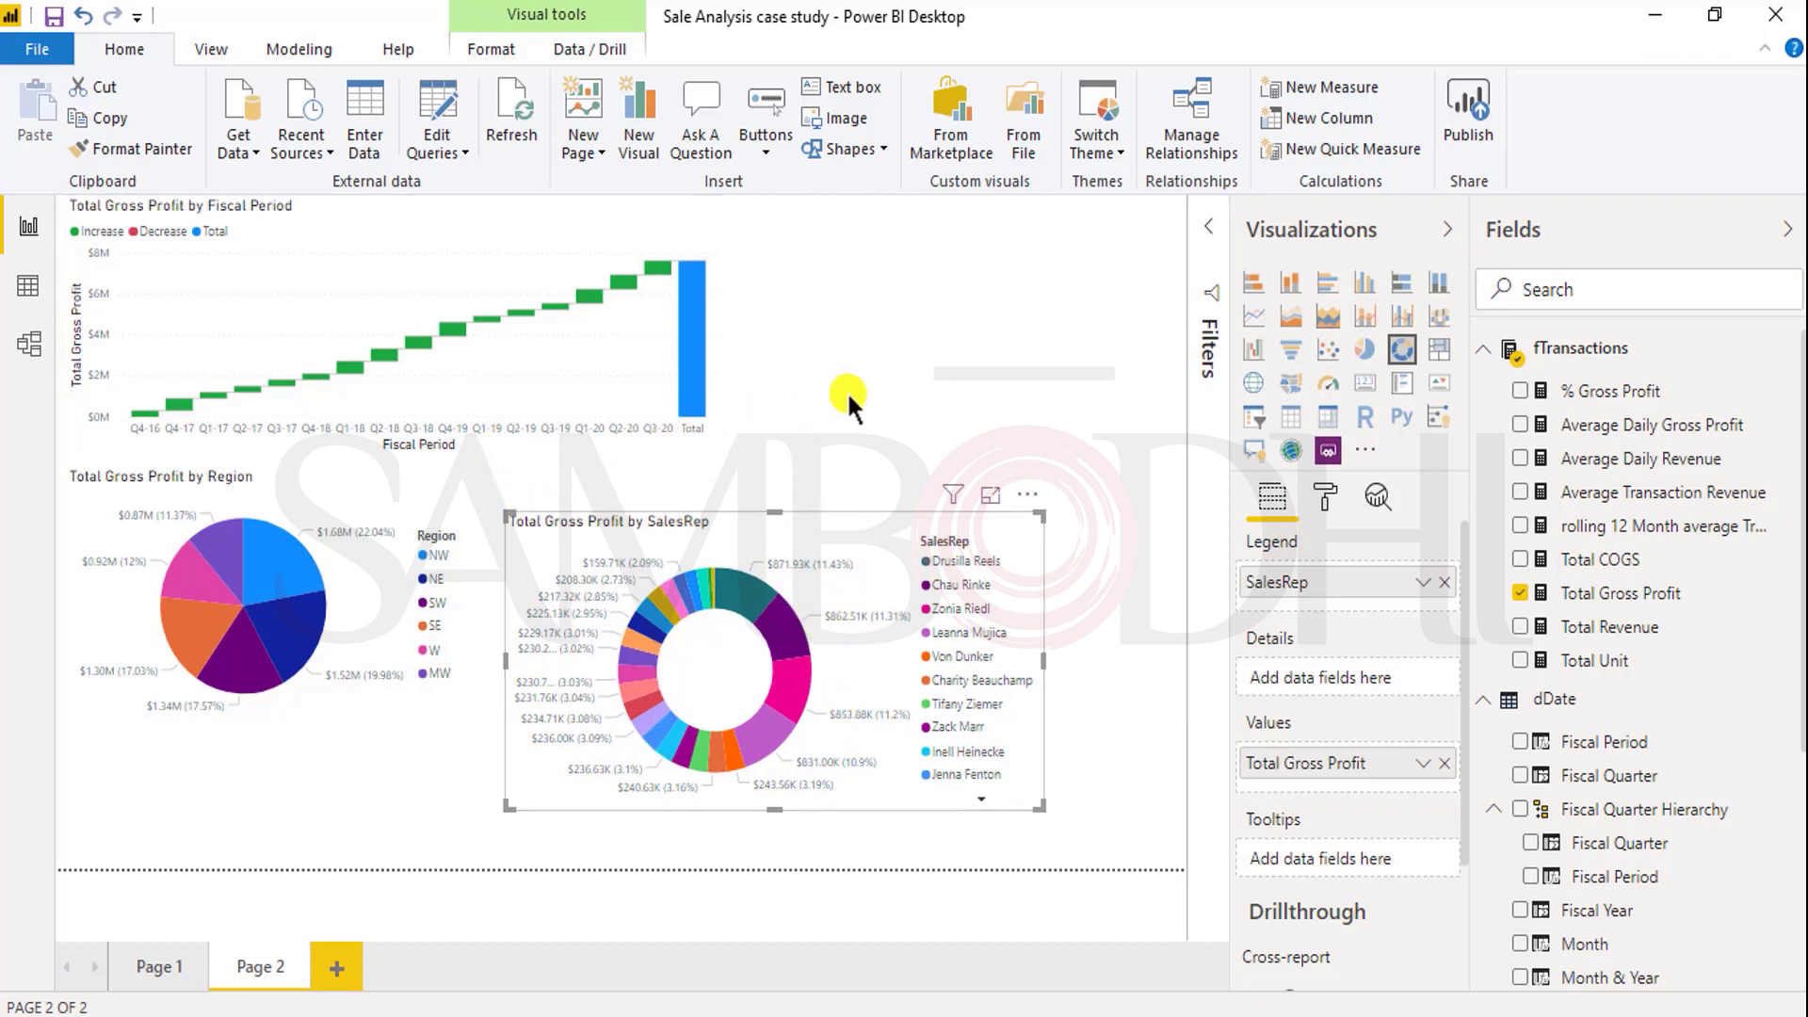
Step: Rename Page 1 as "Gross profit by product"
{"action": "double_click", "coordinate": [138, 979]}
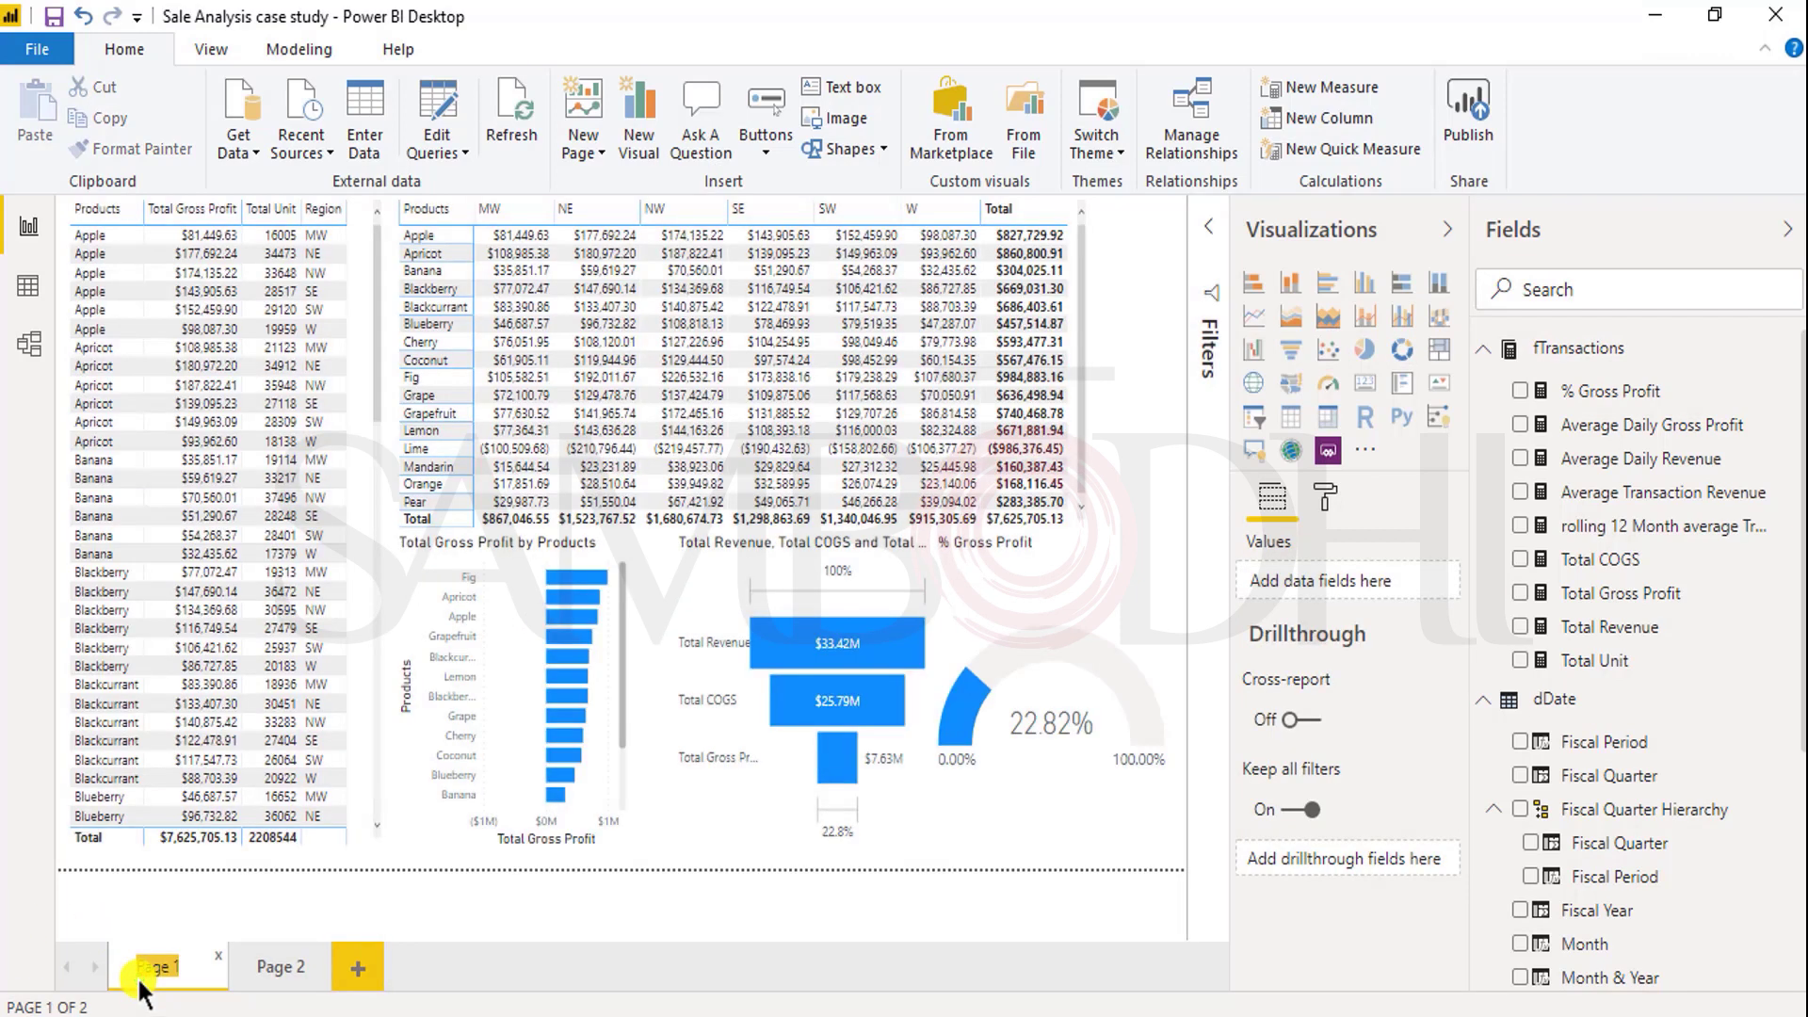
{"action": "key", "text": "BackSpace"}
{"action": "type", "text": "Gross porg"}
{"action": "key", "text": "BackSpace"}
{"action": "key", "text": "BackSpace"}
{"action": "type", "text": "rofit"}
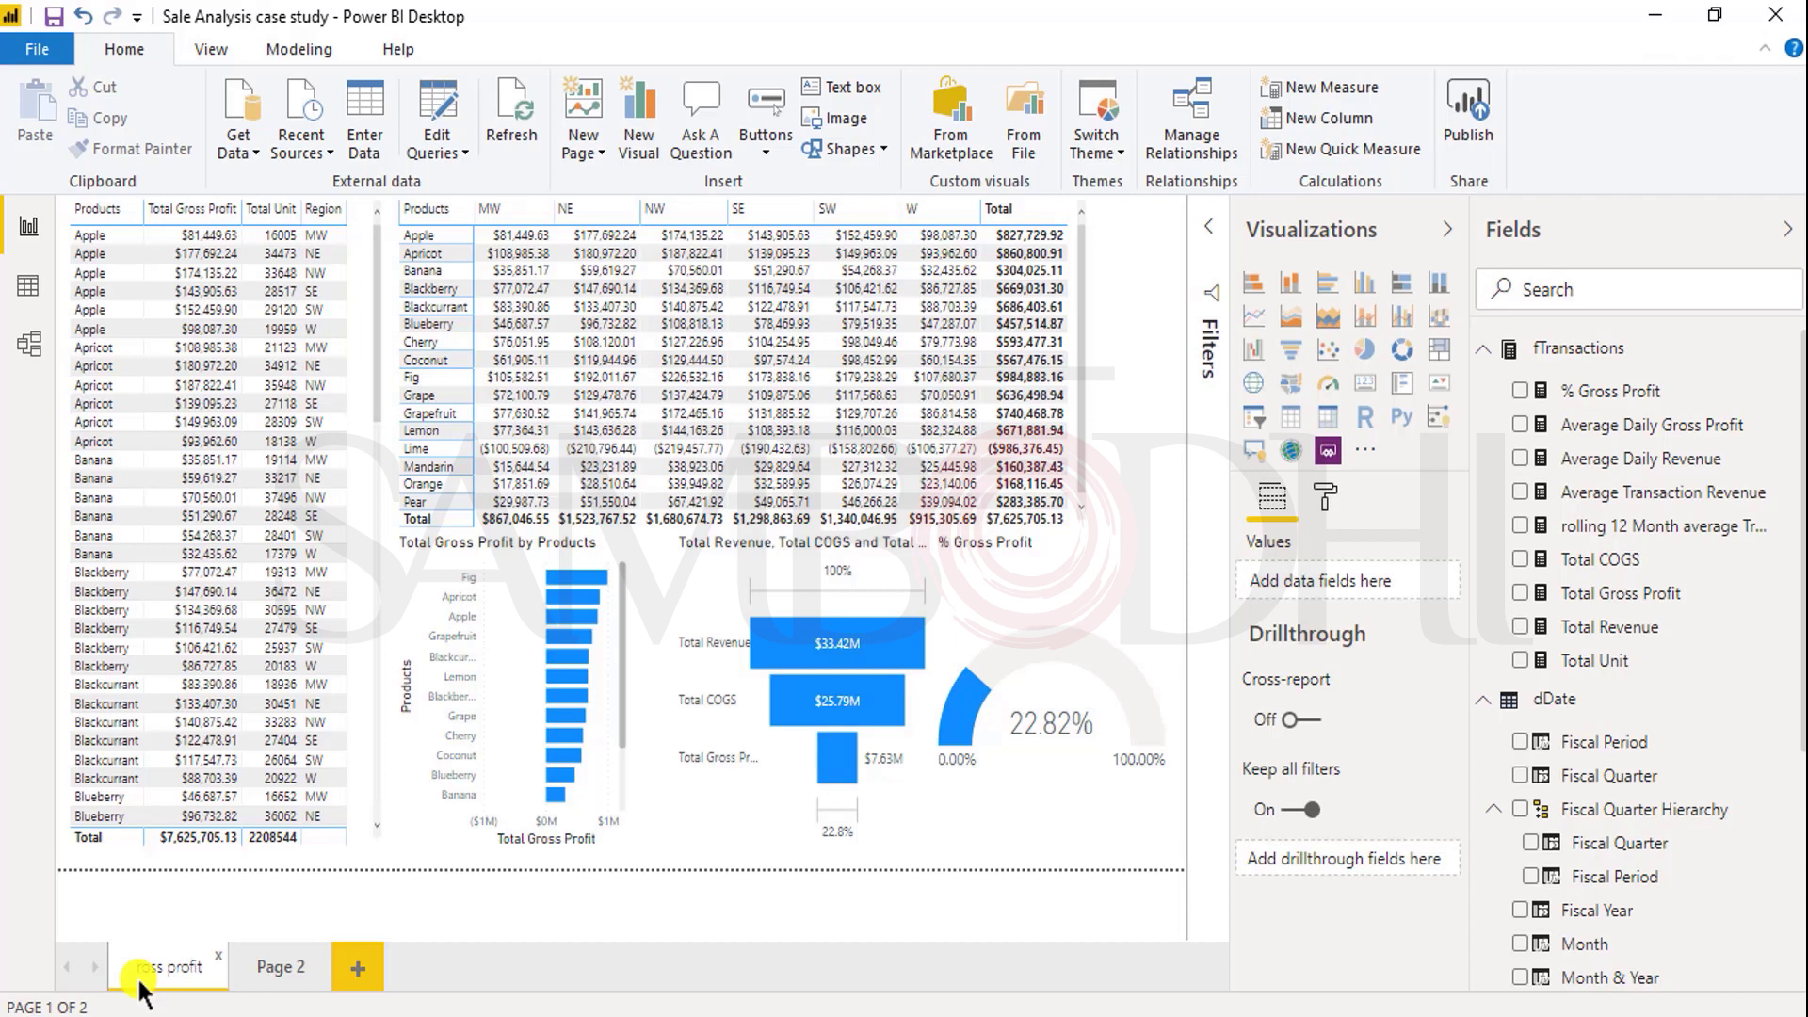
{"action": "left_click", "coordinate": [708, 804]}
{"action": "left_click", "coordinate": [657, 793]}
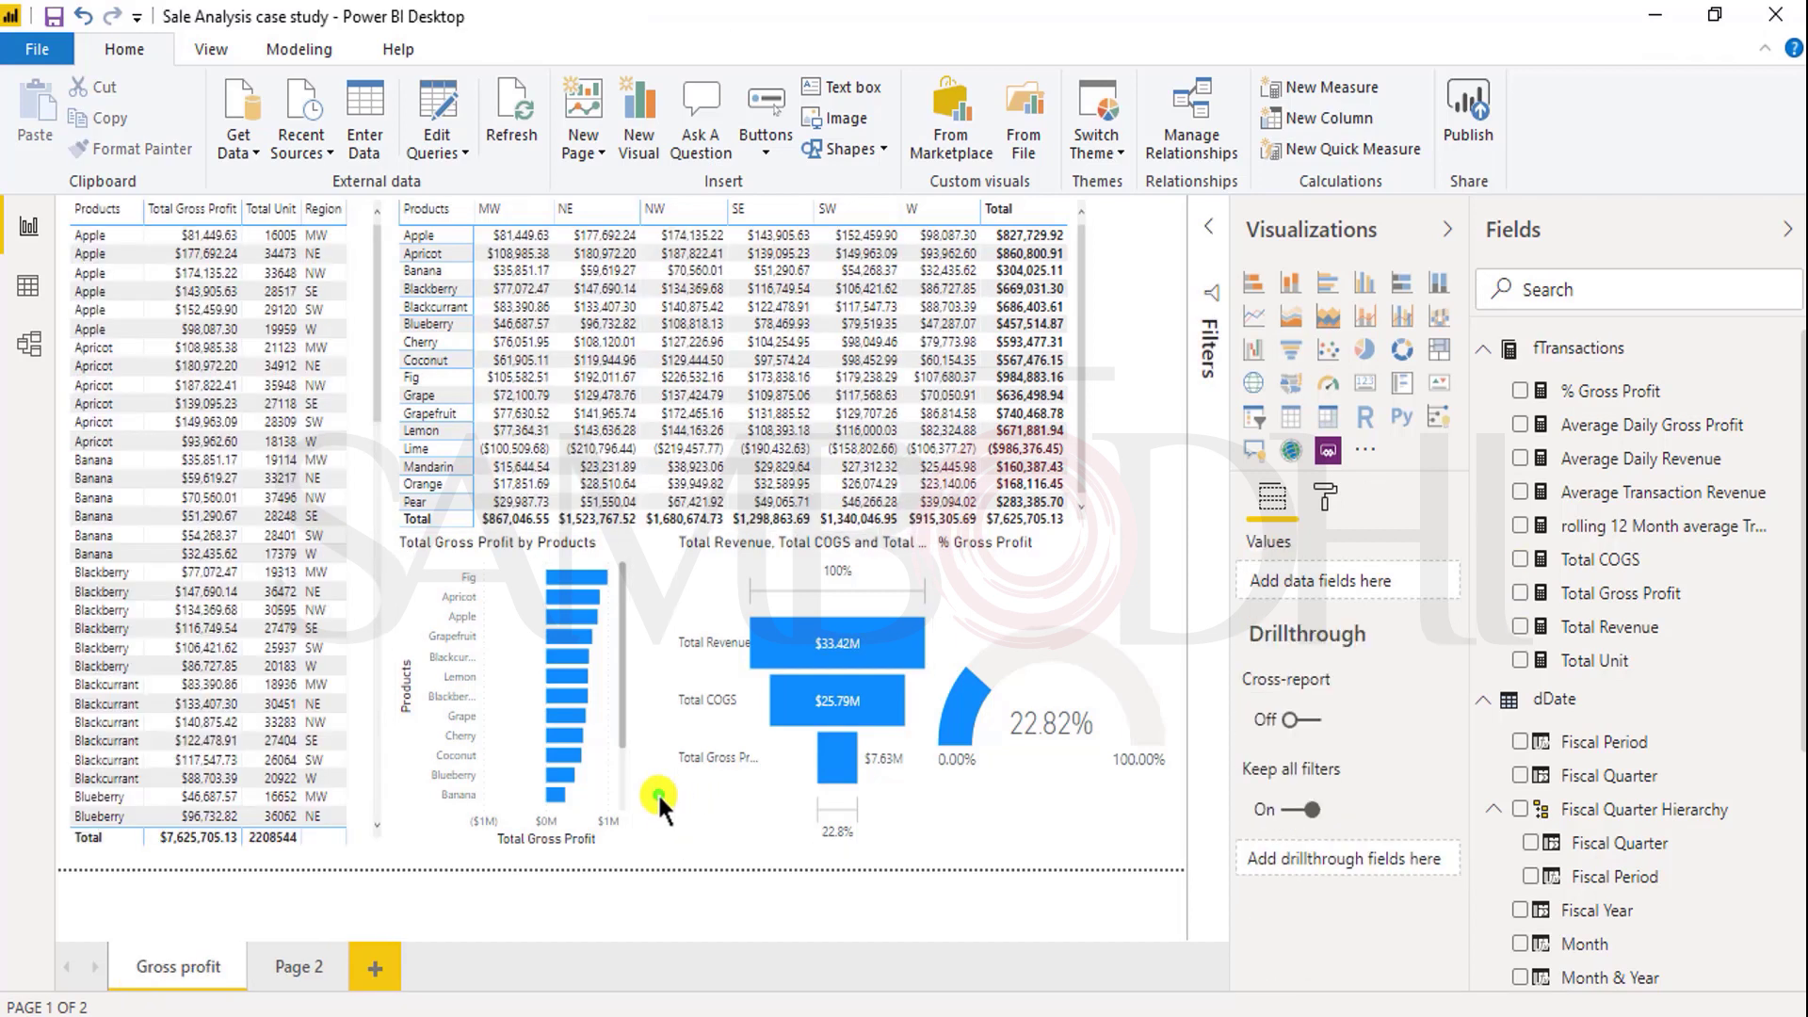
{"action": "double_click", "coordinate": [193, 964]}
{"action": "left_click", "coordinate": [200, 955]}
{"action": "key", "text": "End"}
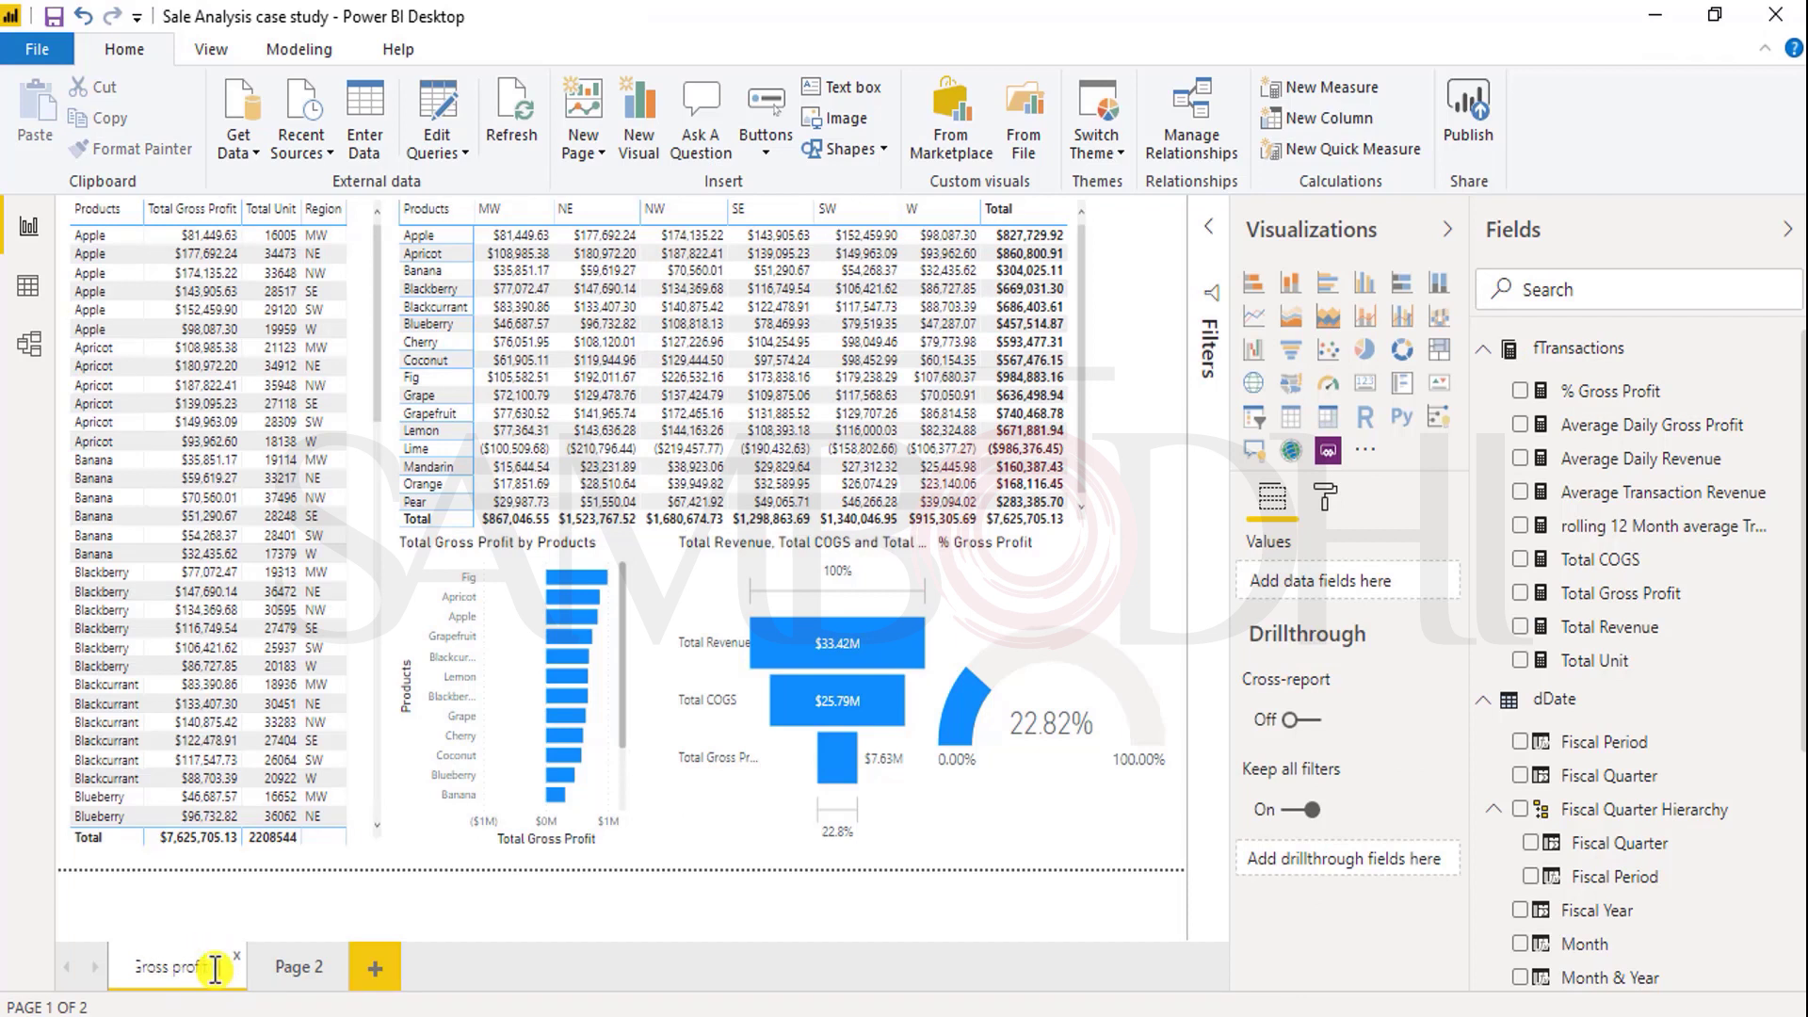
{"action": "type", "text": "by product"}
{"action": "key", "text": "Return"}
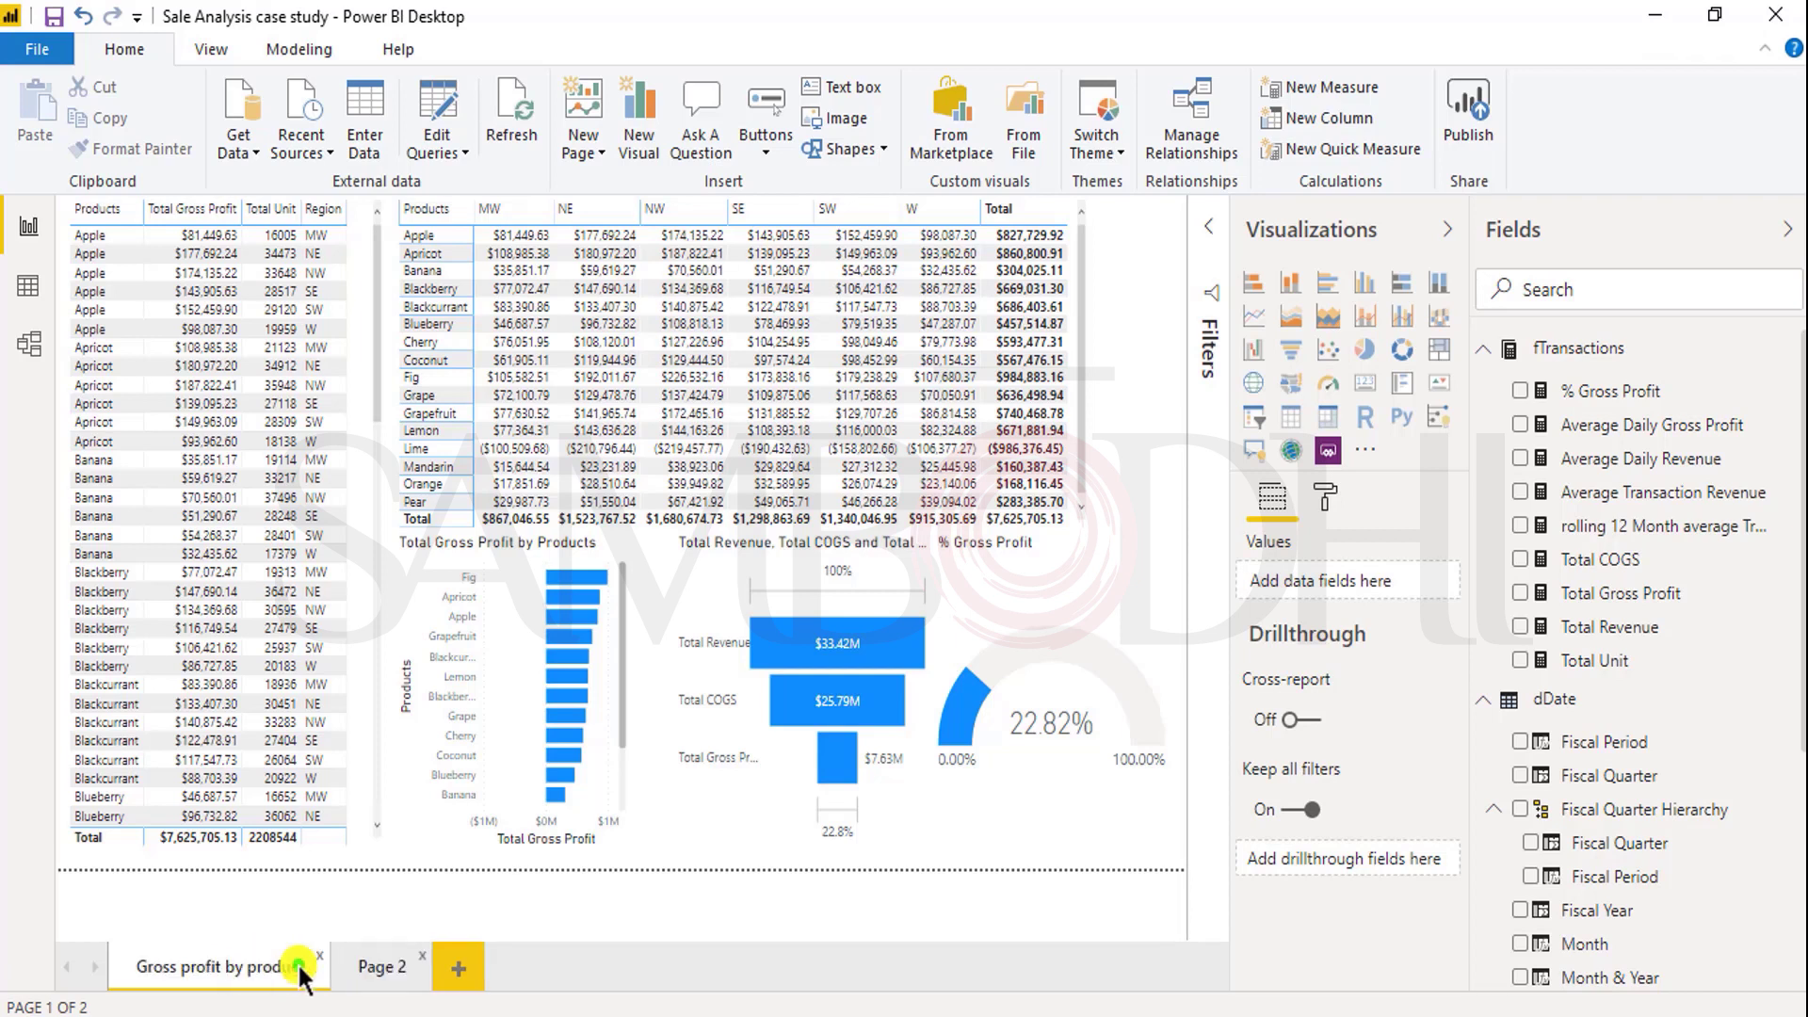
Step: Rename Page 2 as "GP by region"
{"action": "left_click", "coordinate": [360, 973]}
{"action": "double_click", "coordinate": [358, 976]}
{"action": "type", "text": "GP b"}
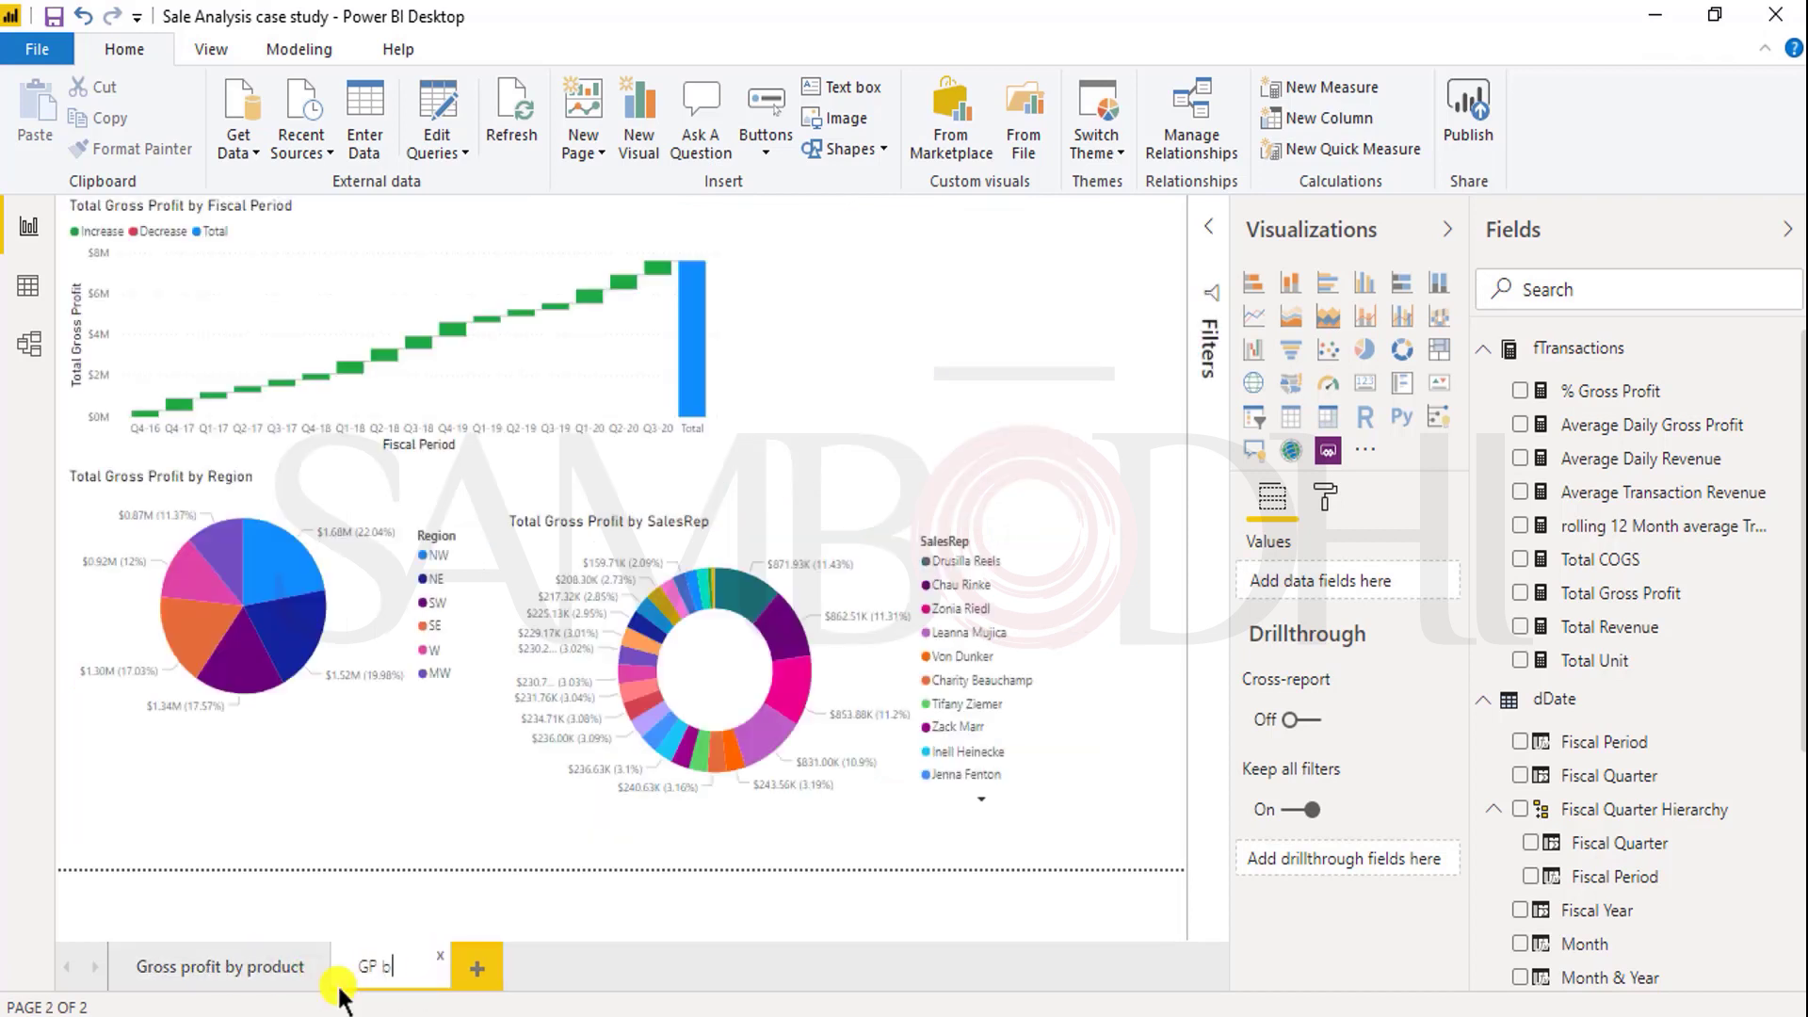
{"action": "type", "text": "y region"}
{"action": "left_click", "coordinate": [449, 799]}
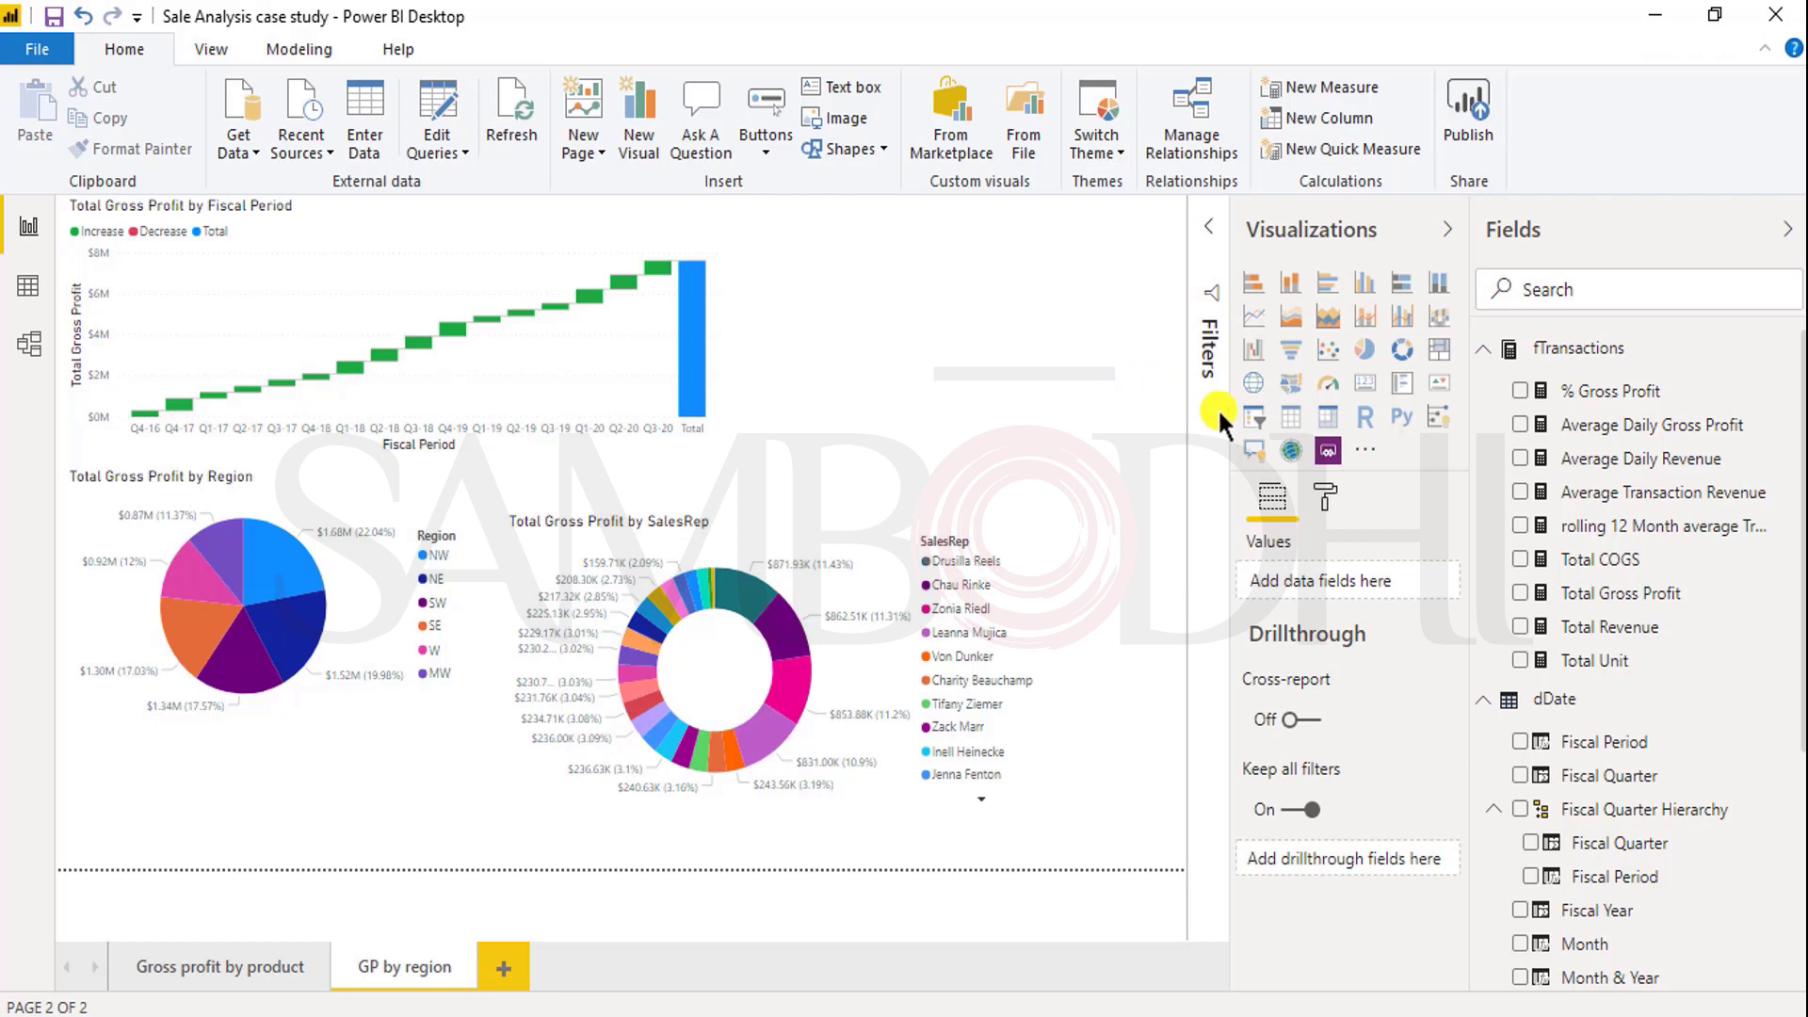
Step: Add a slicer on Region to the right of the waterfall chart and narrow it to about a third of its width
{"action": "left_click", "coordinate": [1257, 438]}
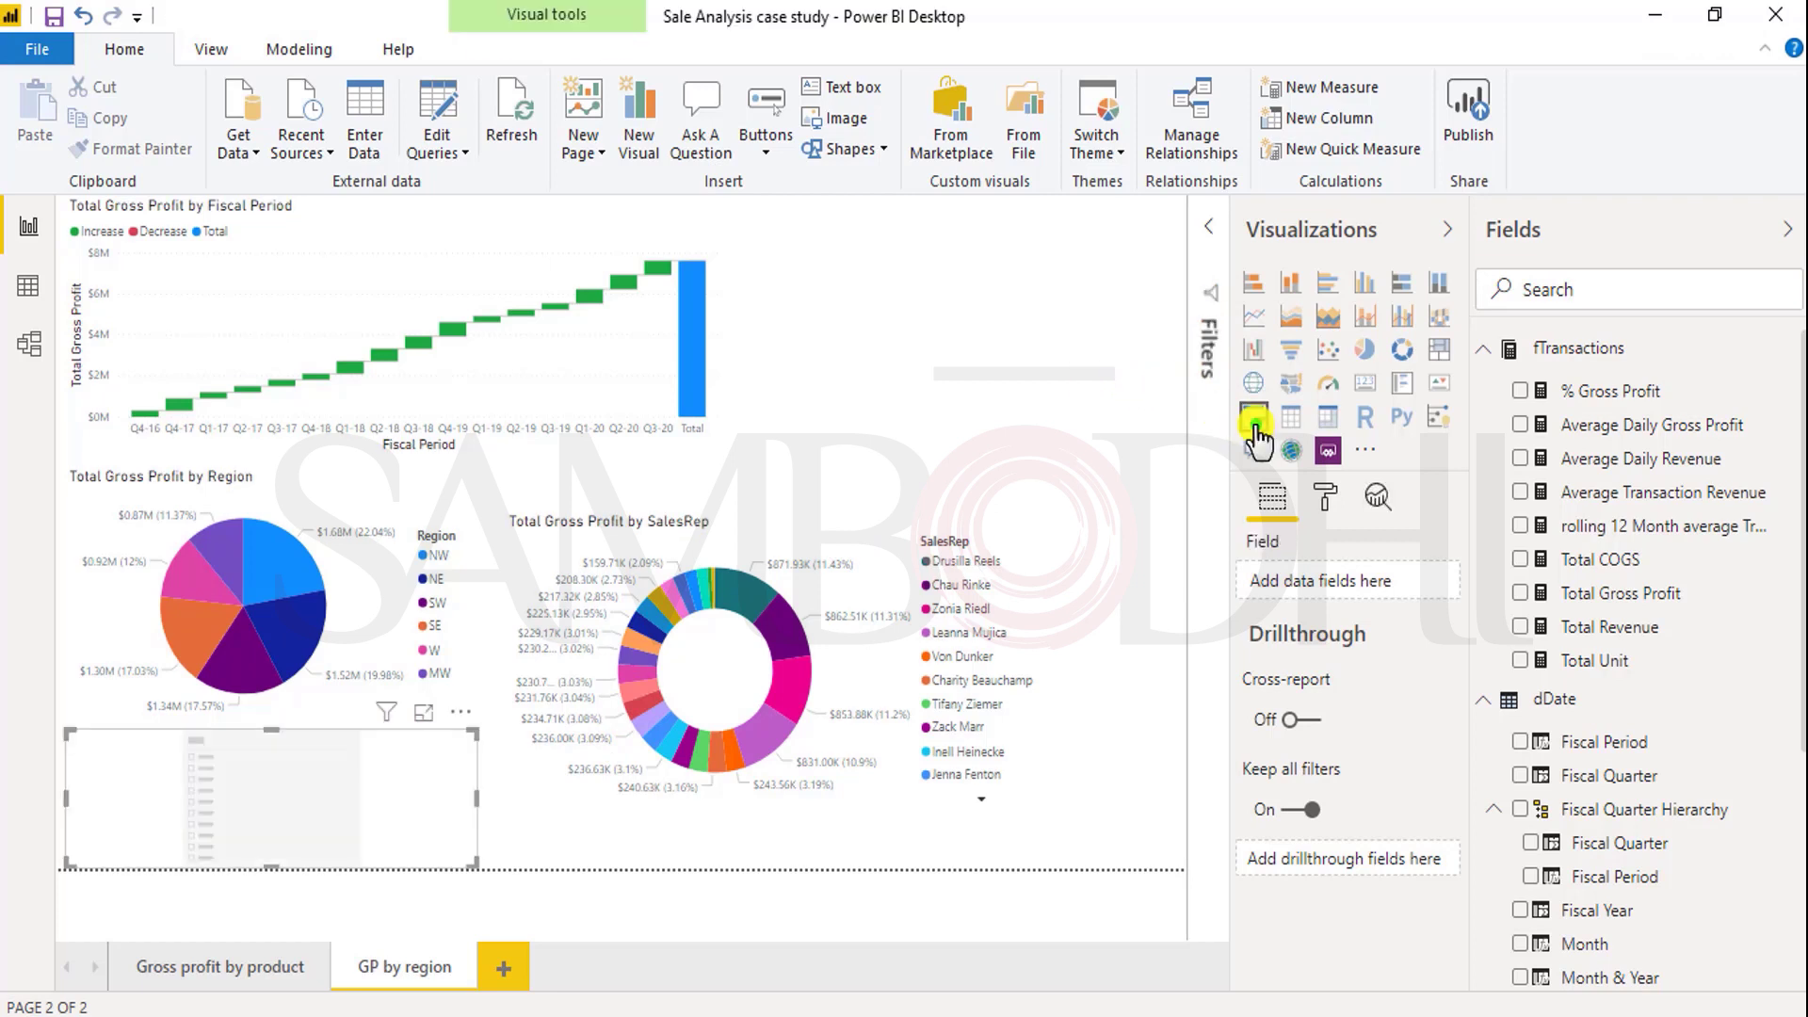
{"action": "left_click", "coordinate": [326, 726]}
{"action": "left_click_drag", "start_coordinate": [917, 381], "coordinate": [987, 320]}
{"action": "mouse_move", "coordinate": [987, 320]}
{"action": "left_mouse_down"}
{"action": "mouse_move", "coordinate": [329, 714]}
{"action": "mouse_move", "coordinate": [958, 304]}
{"action": "left_mouse_up"}
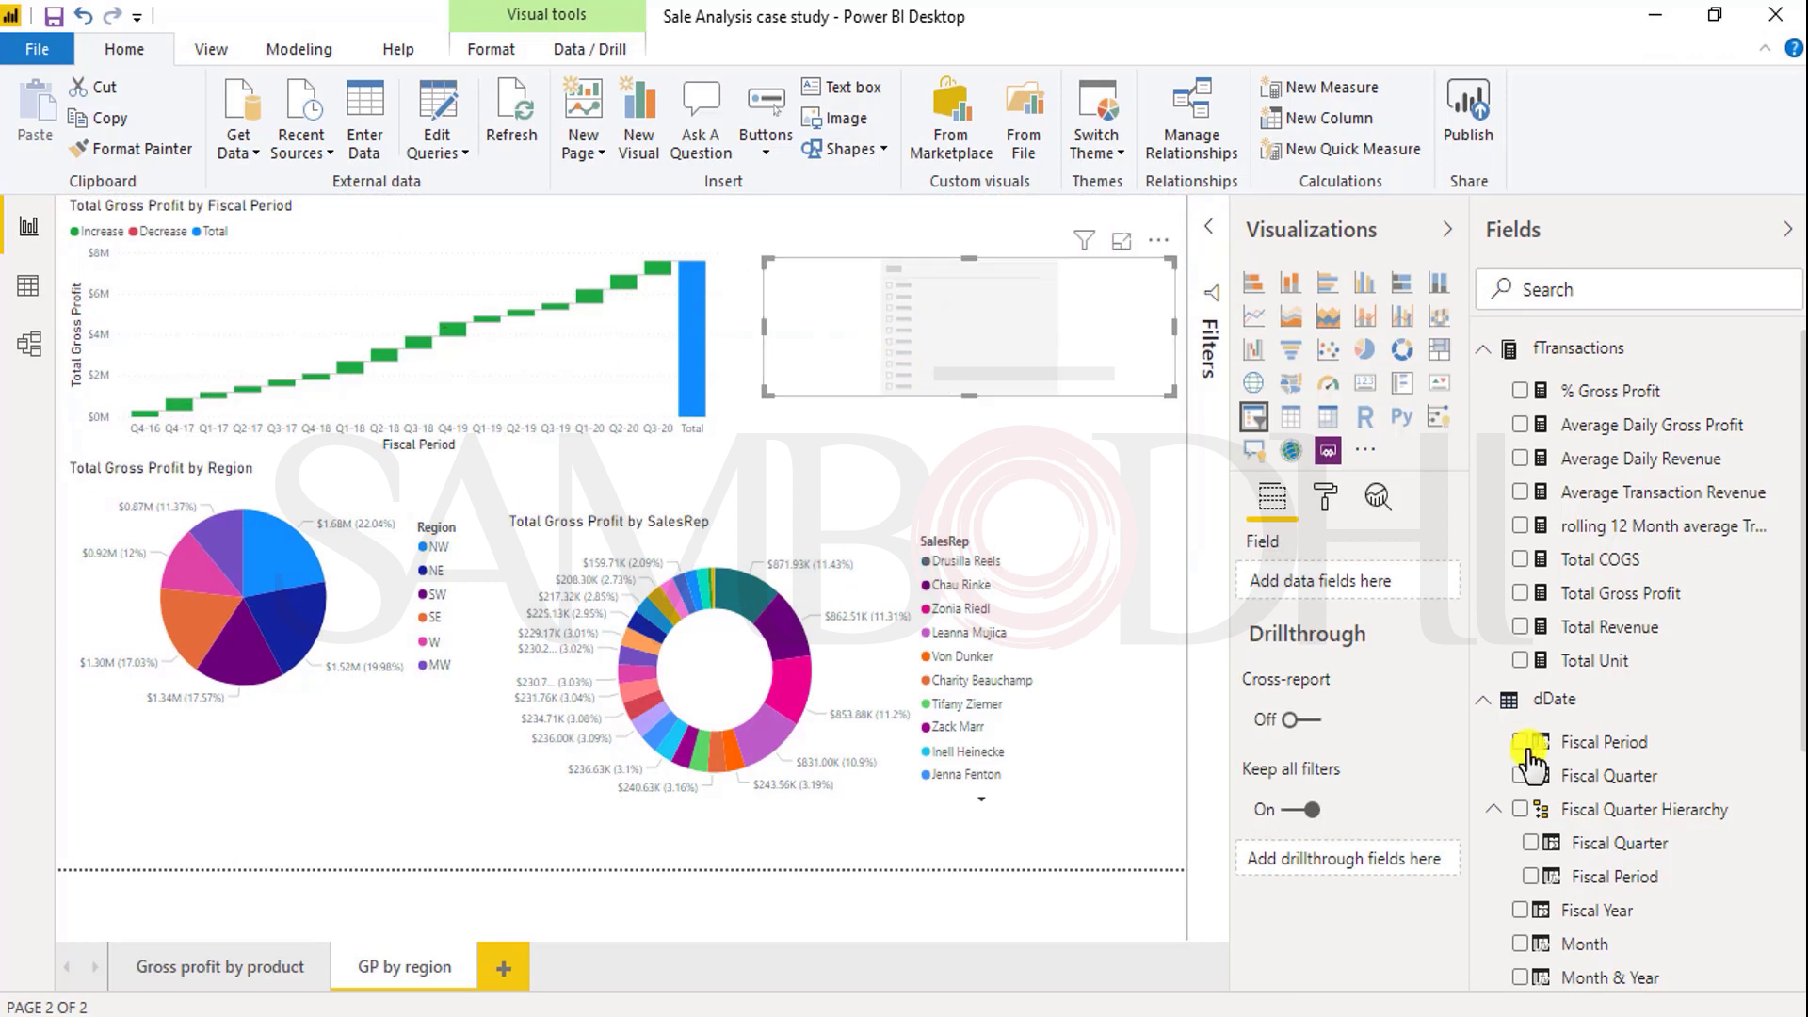
{"action": "scroll", "coordinate": [1545, 748], "scroll_direction": "down", "scroll_amount": 5}
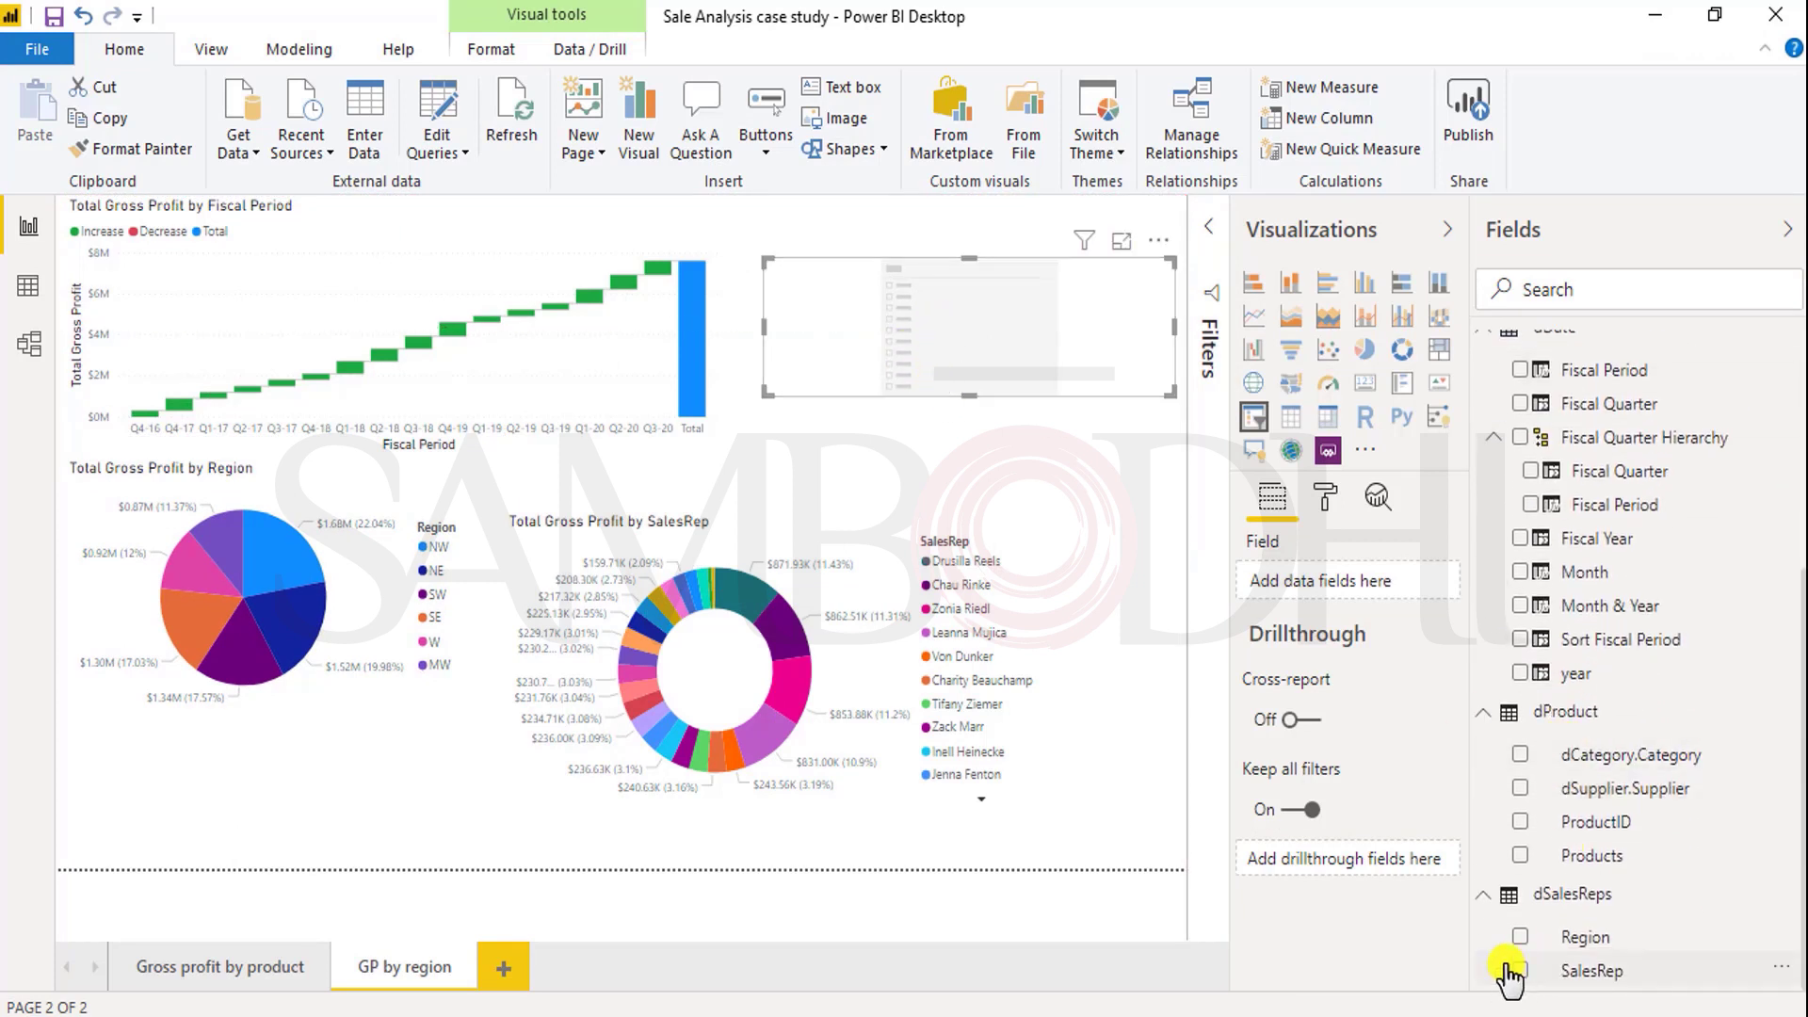
{"action": "left_click", "coordinate": [1522, 937]}
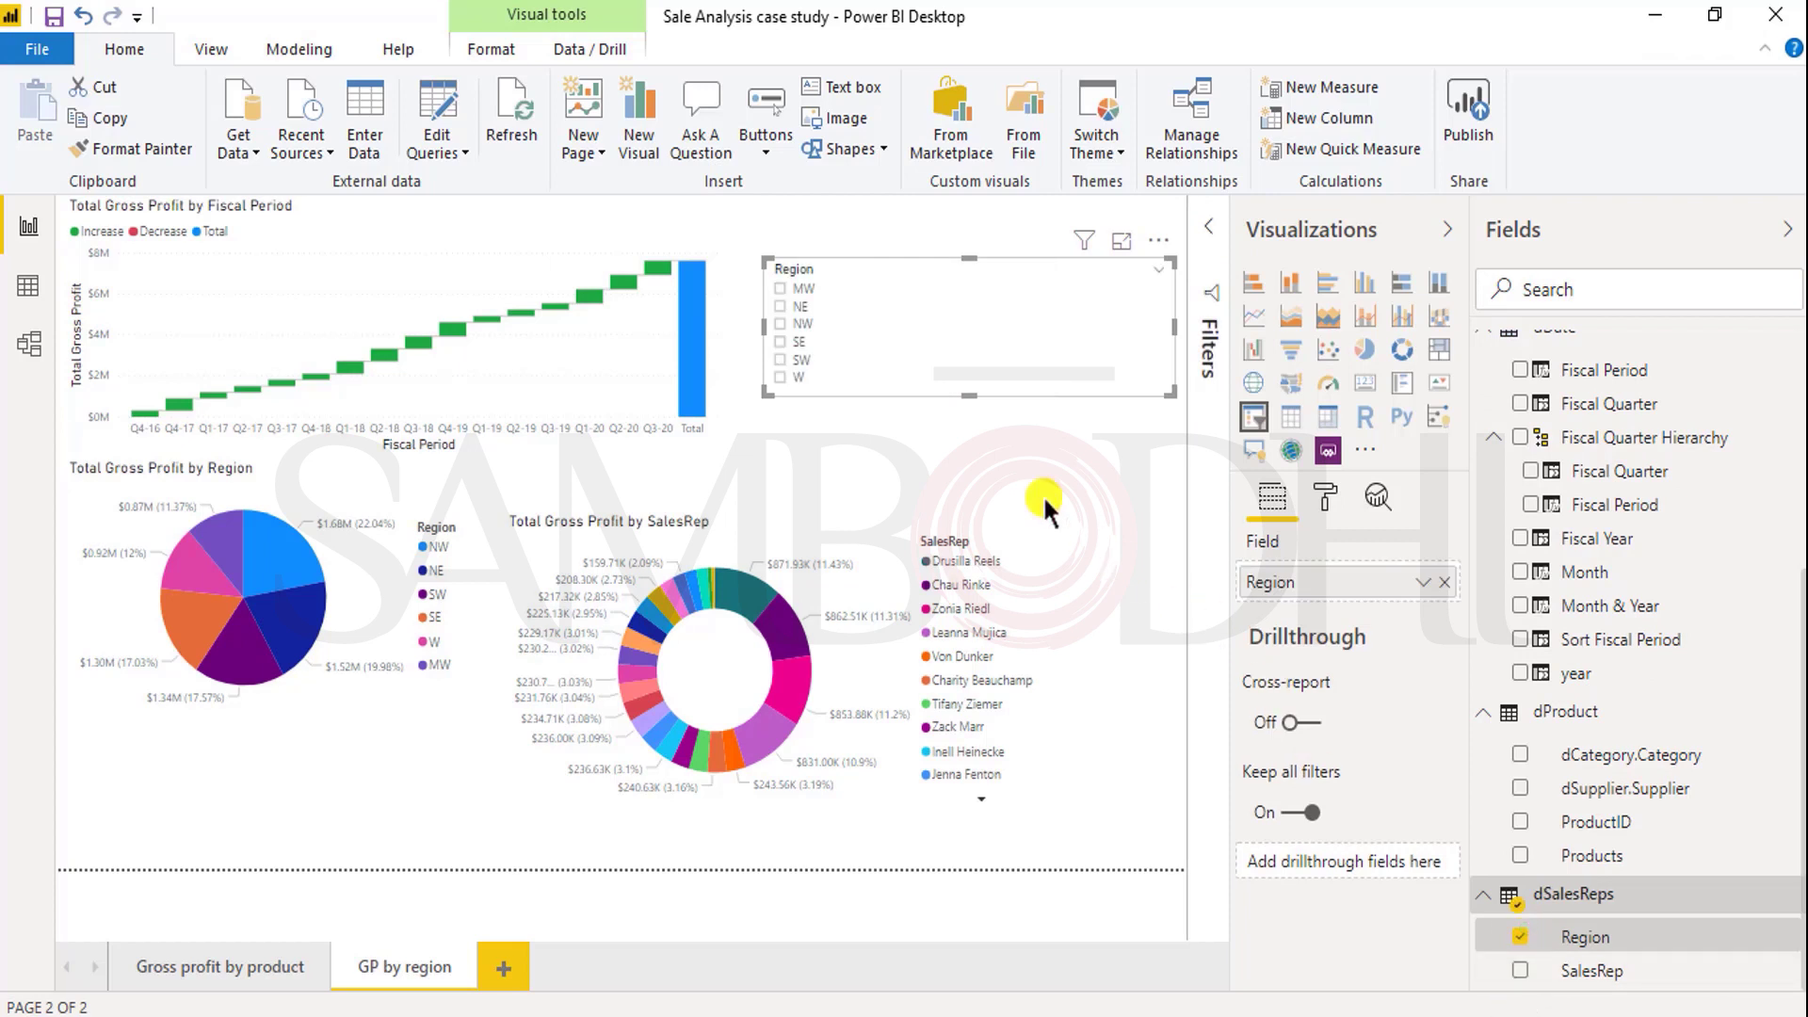
{"action": "left_click_drag", "start_coordinate": [1172, 328], "coordinate": [891, 341]}
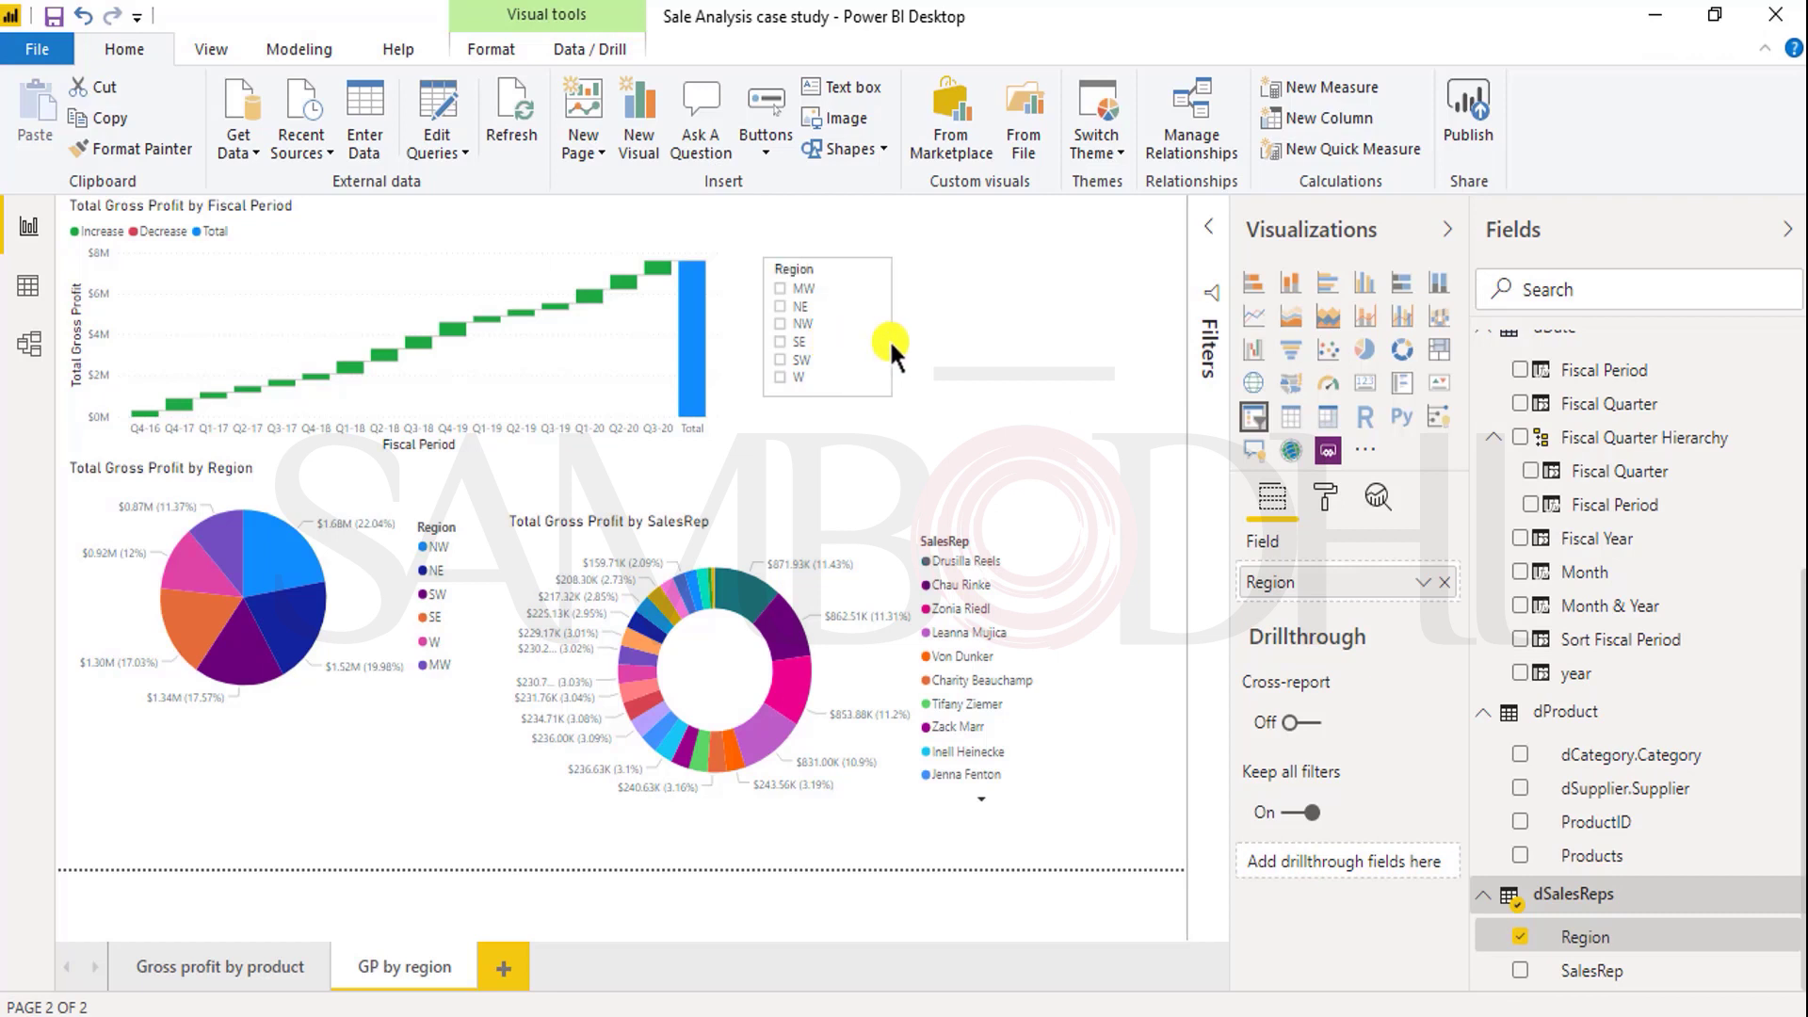
{"action": "left_click", "coordinate": [921, 328]}
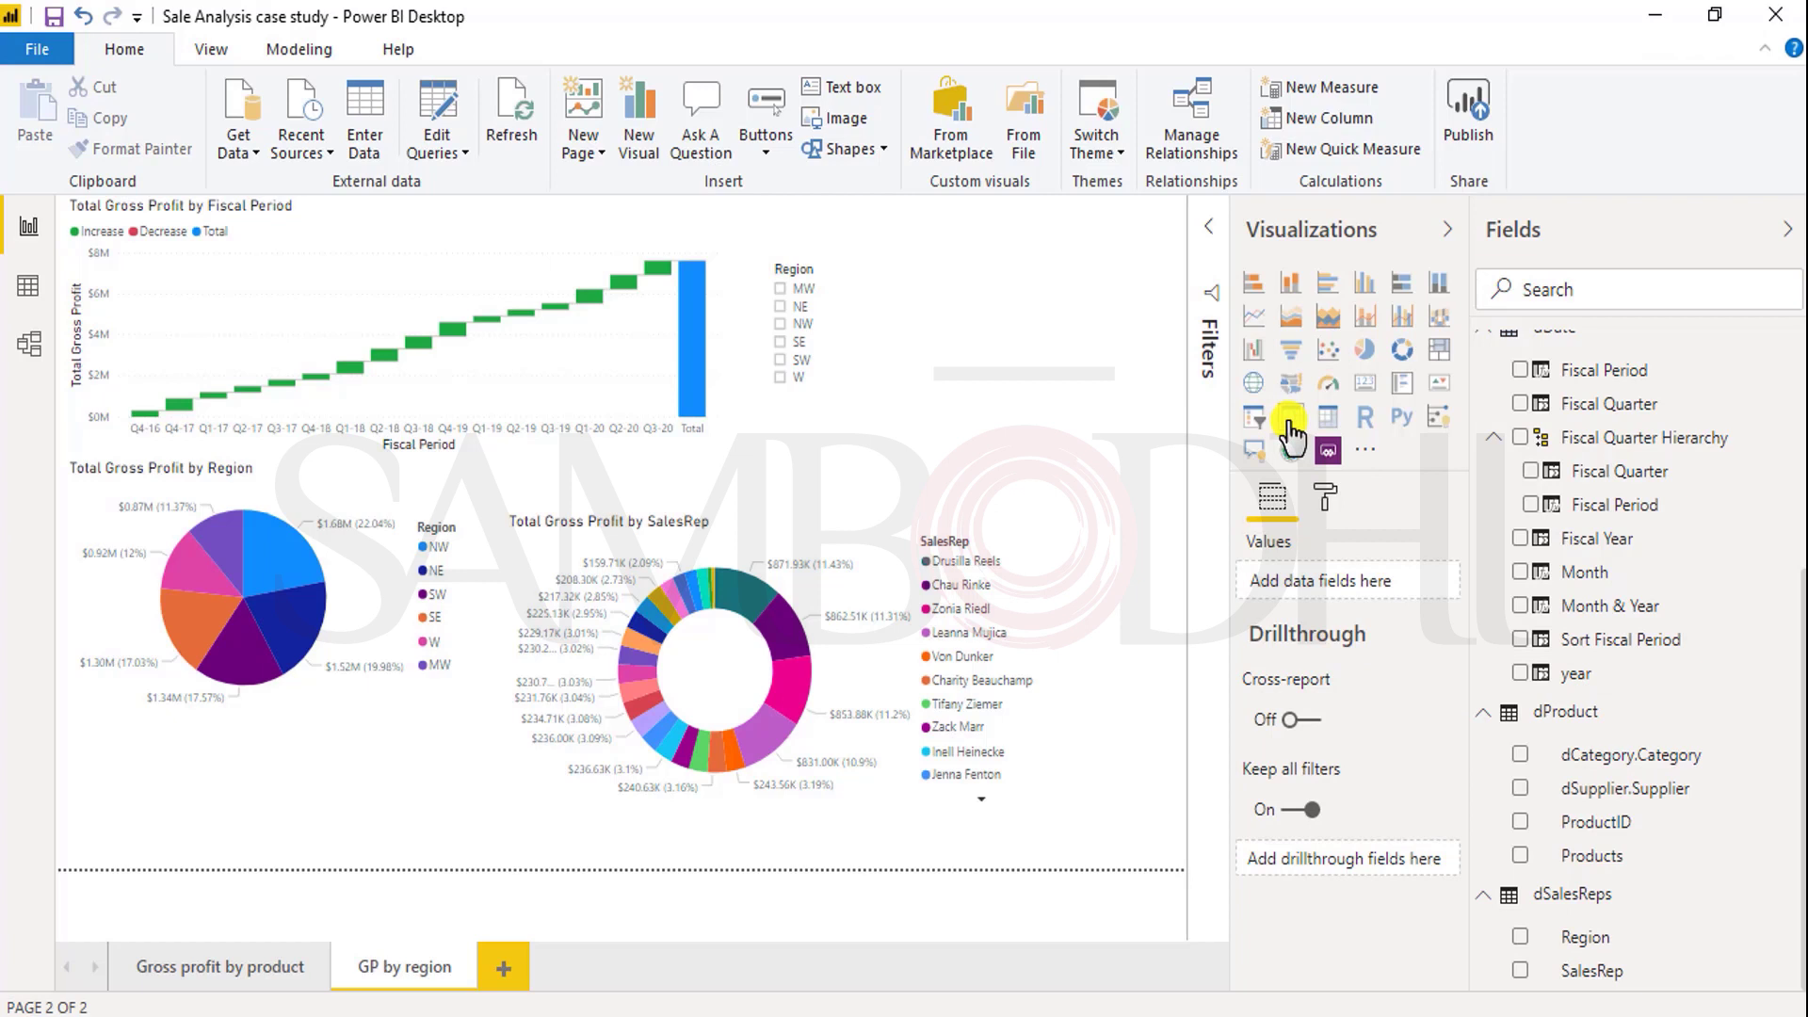
Step: Add a slicer on SalesRep, place it right of the Region slicer and narrow it so the two do not overlap
{"action": "left_click", "coordinate": [1252, 415]}
{"action": "left_click_drag", "start_coordinate": [250, 788], "coordinate": [1115, 286]}
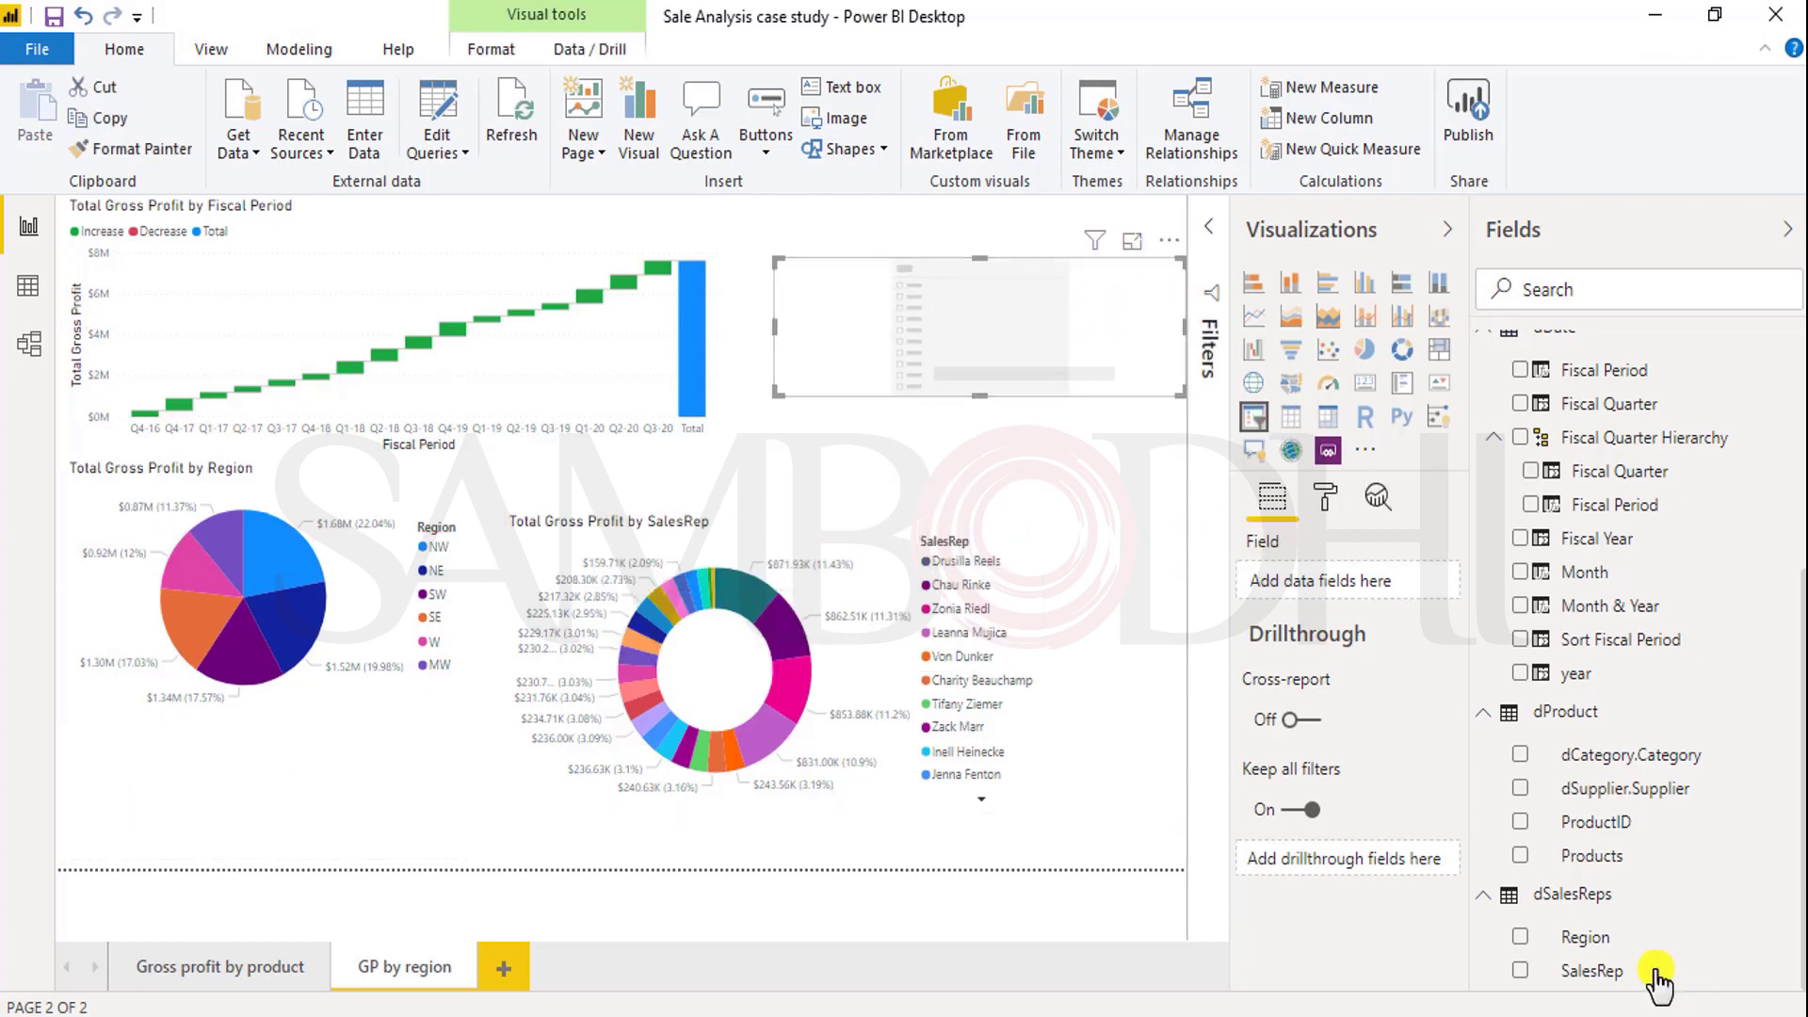
{"action": "left_click", "coordinate": [1520, 969]}
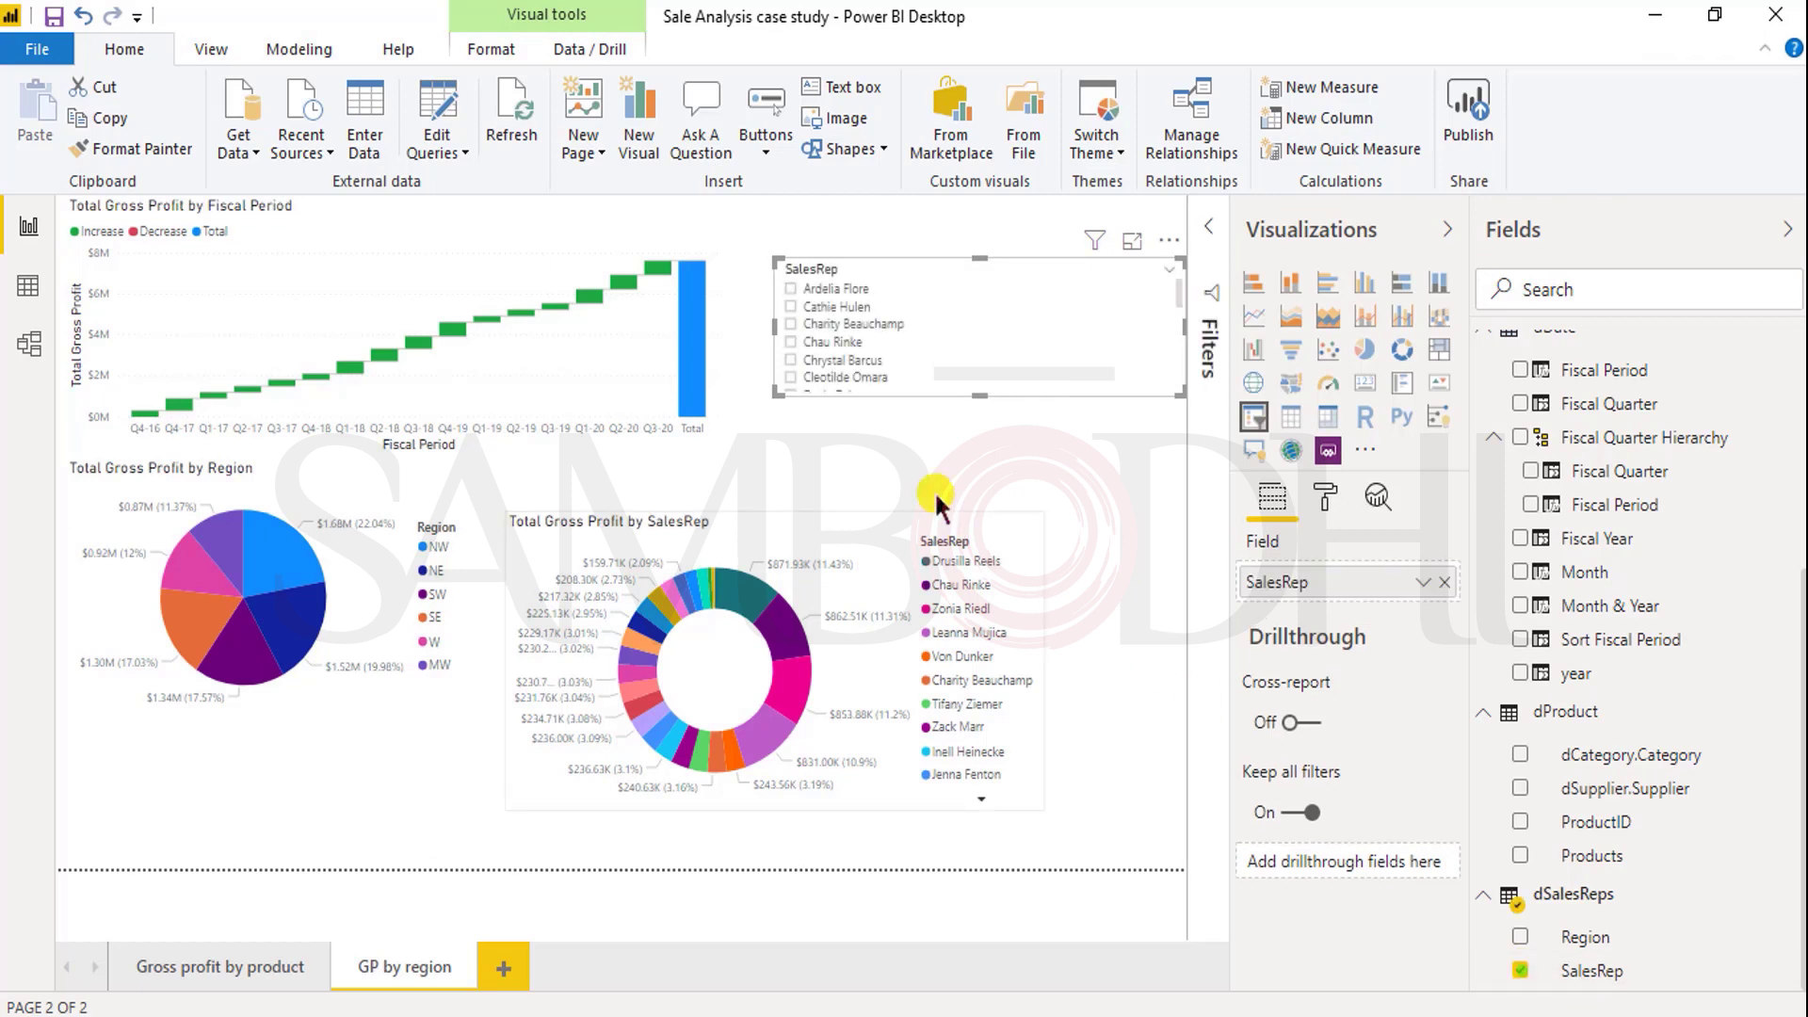
{"action": "left_click_drag", "start_coordinate": [775, 325], "coordinate": [930, 319]}
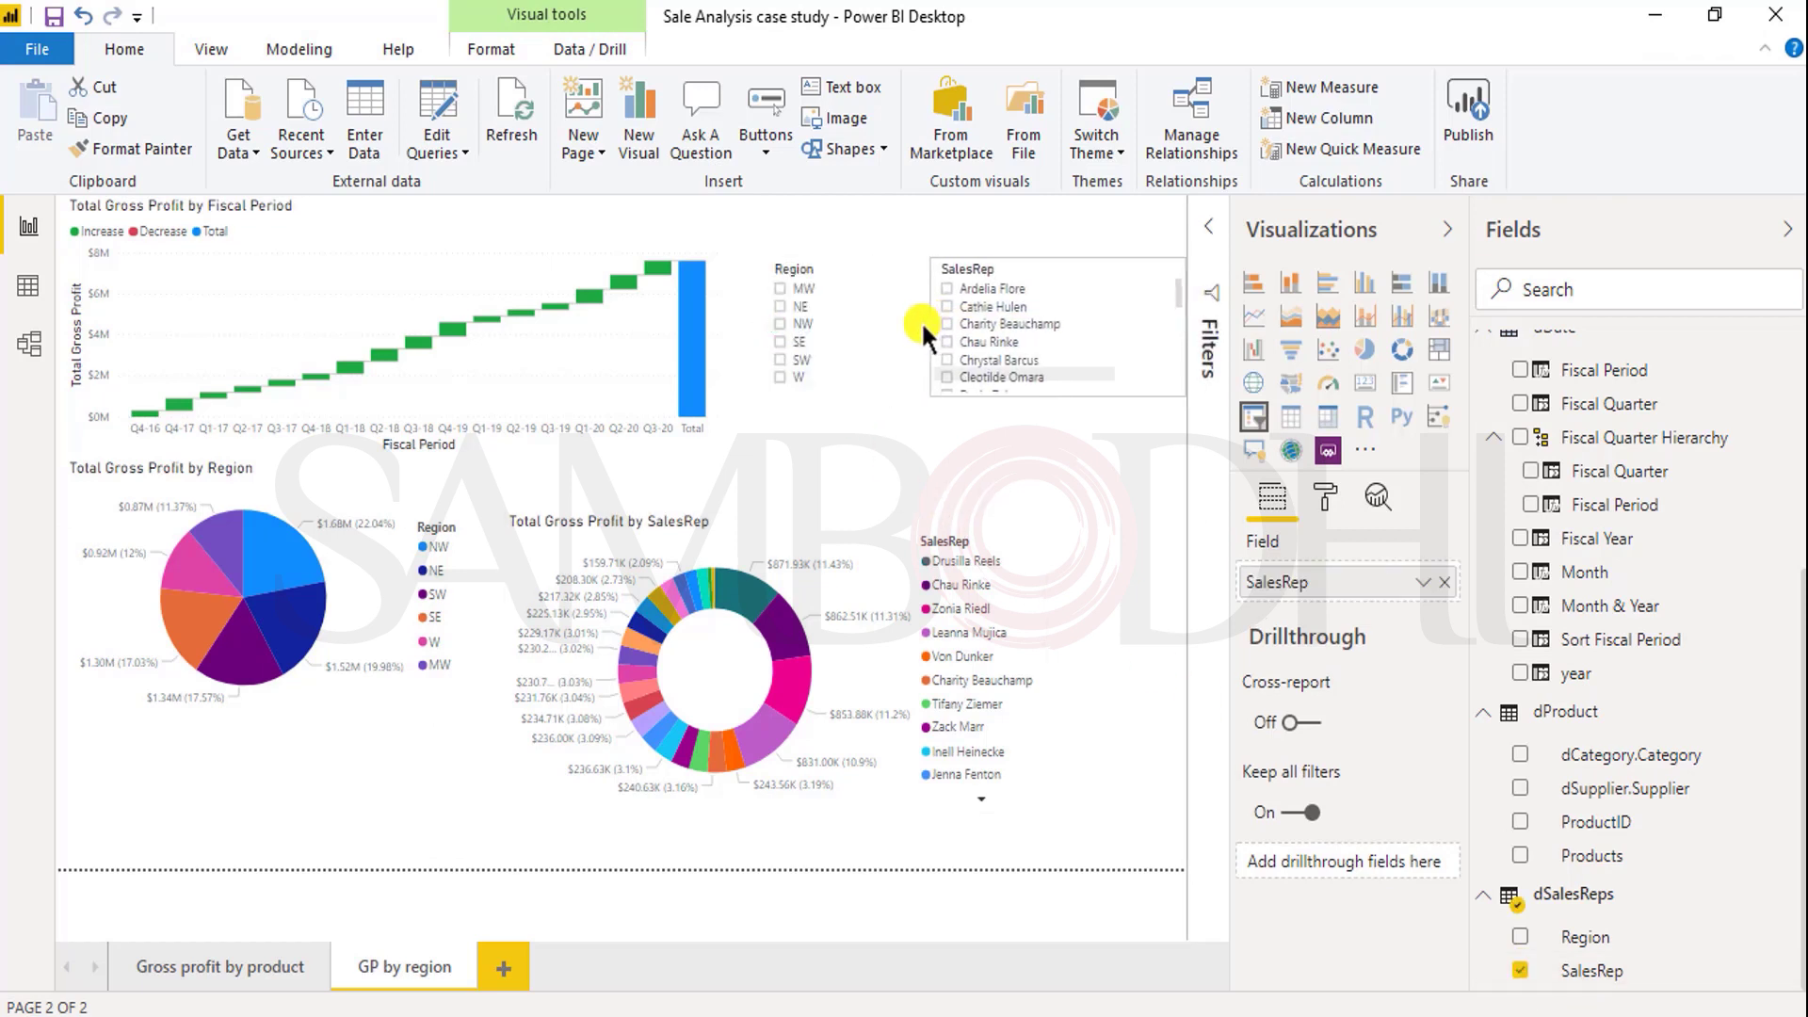
{"action": "left_click_drag", "start_coordinate": [1042, 268], "coordinate": [1058, 267]}
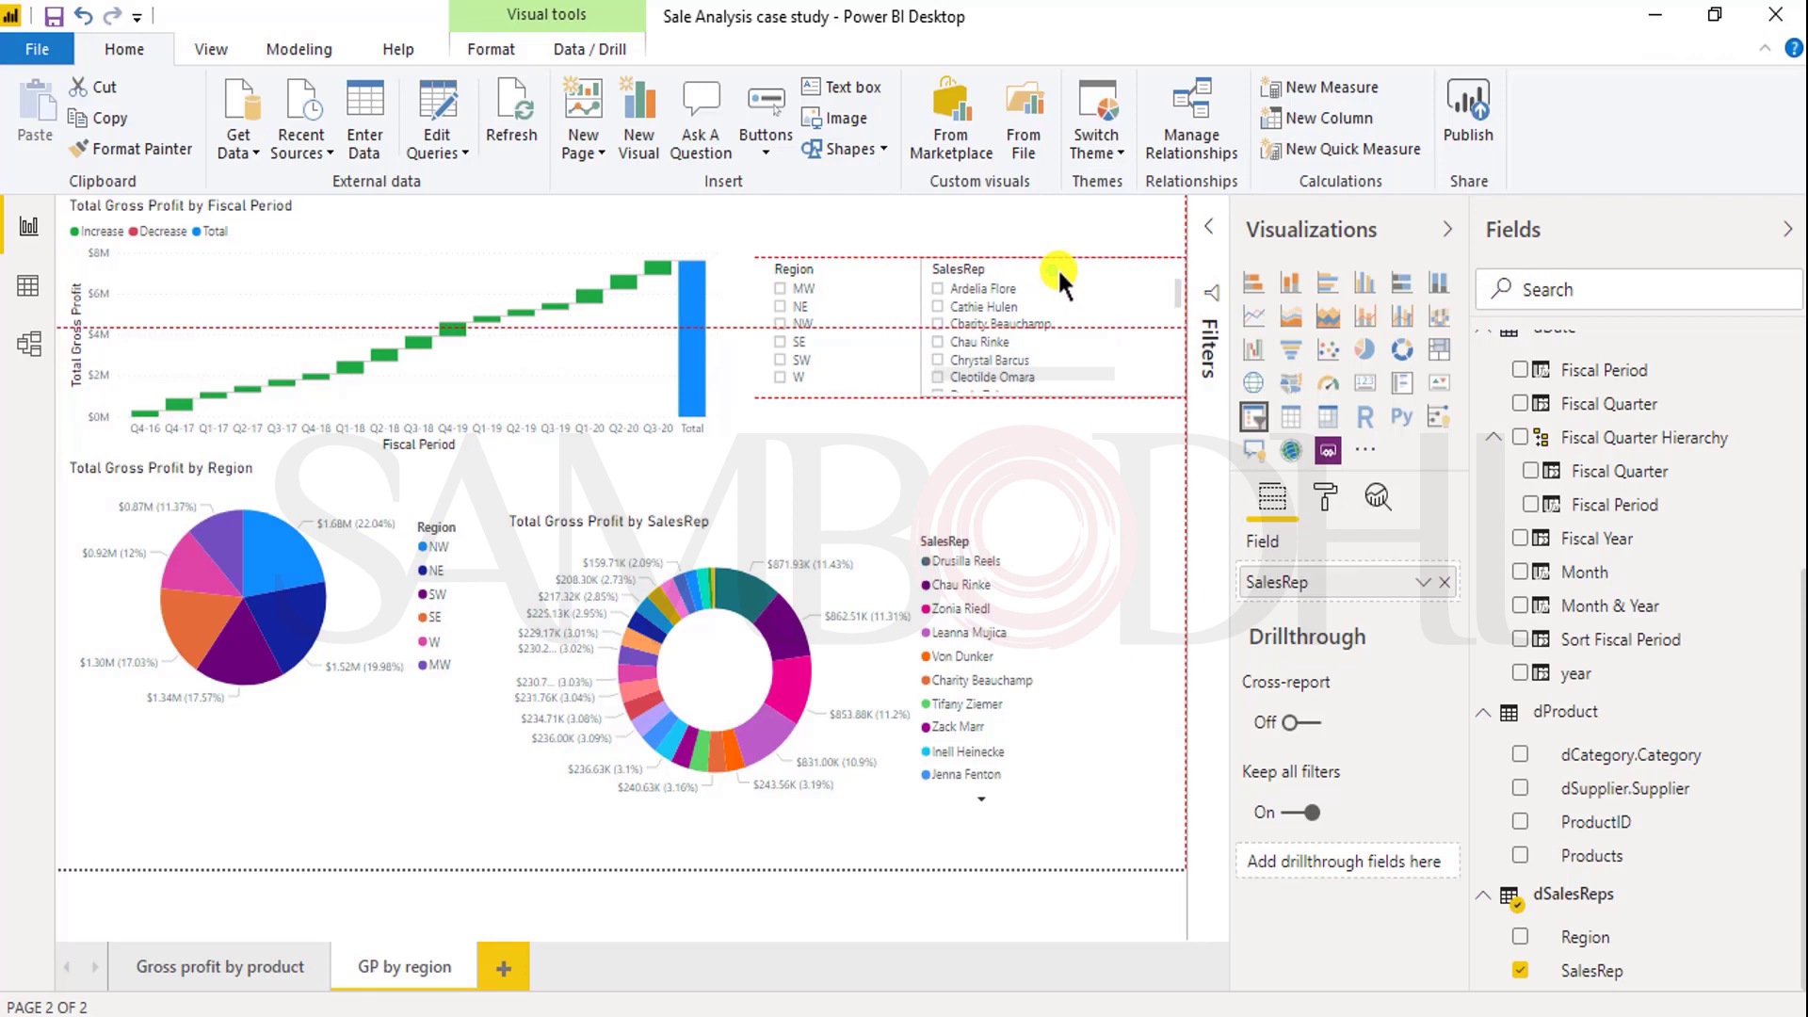
Step: Add a slicer on Products to the "Gross profit by product" page and narrow it slightly
{"action": "left_click", "coordinate": [247, 975]}
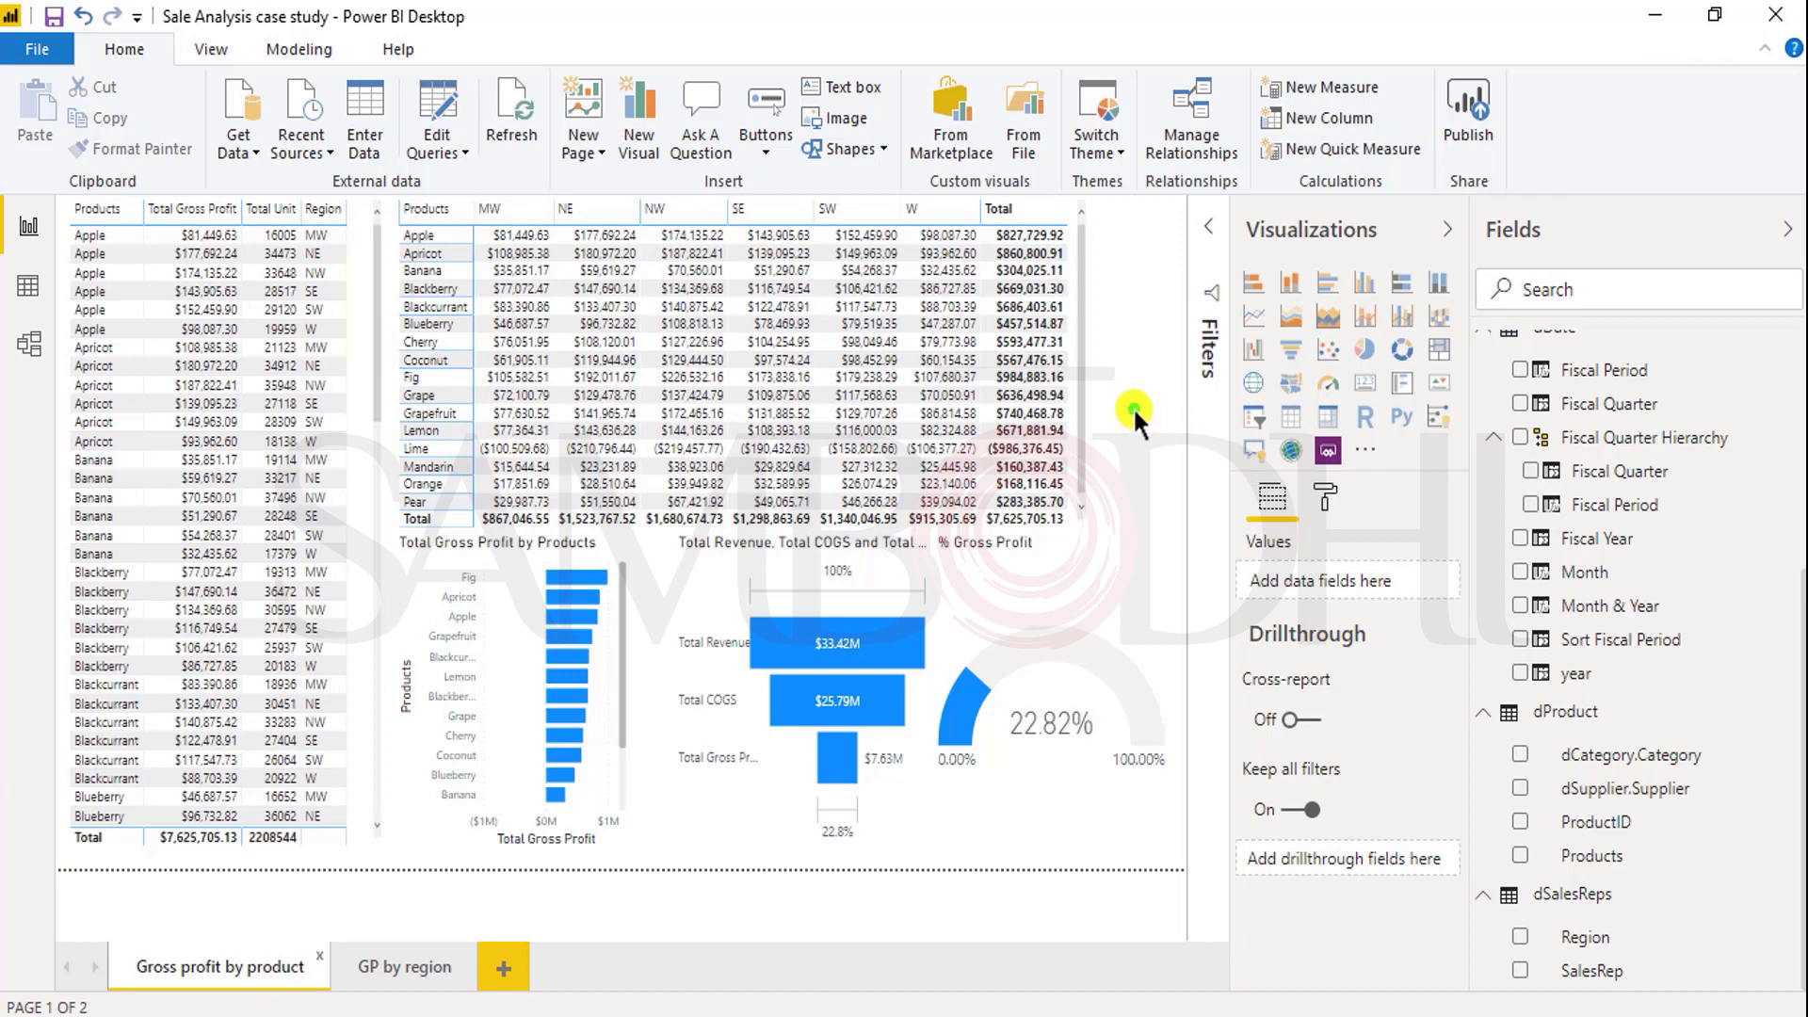
{"action": "left_click", "coordinate": [1255, 421]}
{"action": "left_click_drag", "start_coordinate": [243, 311], "coordinate": [985, 329]}
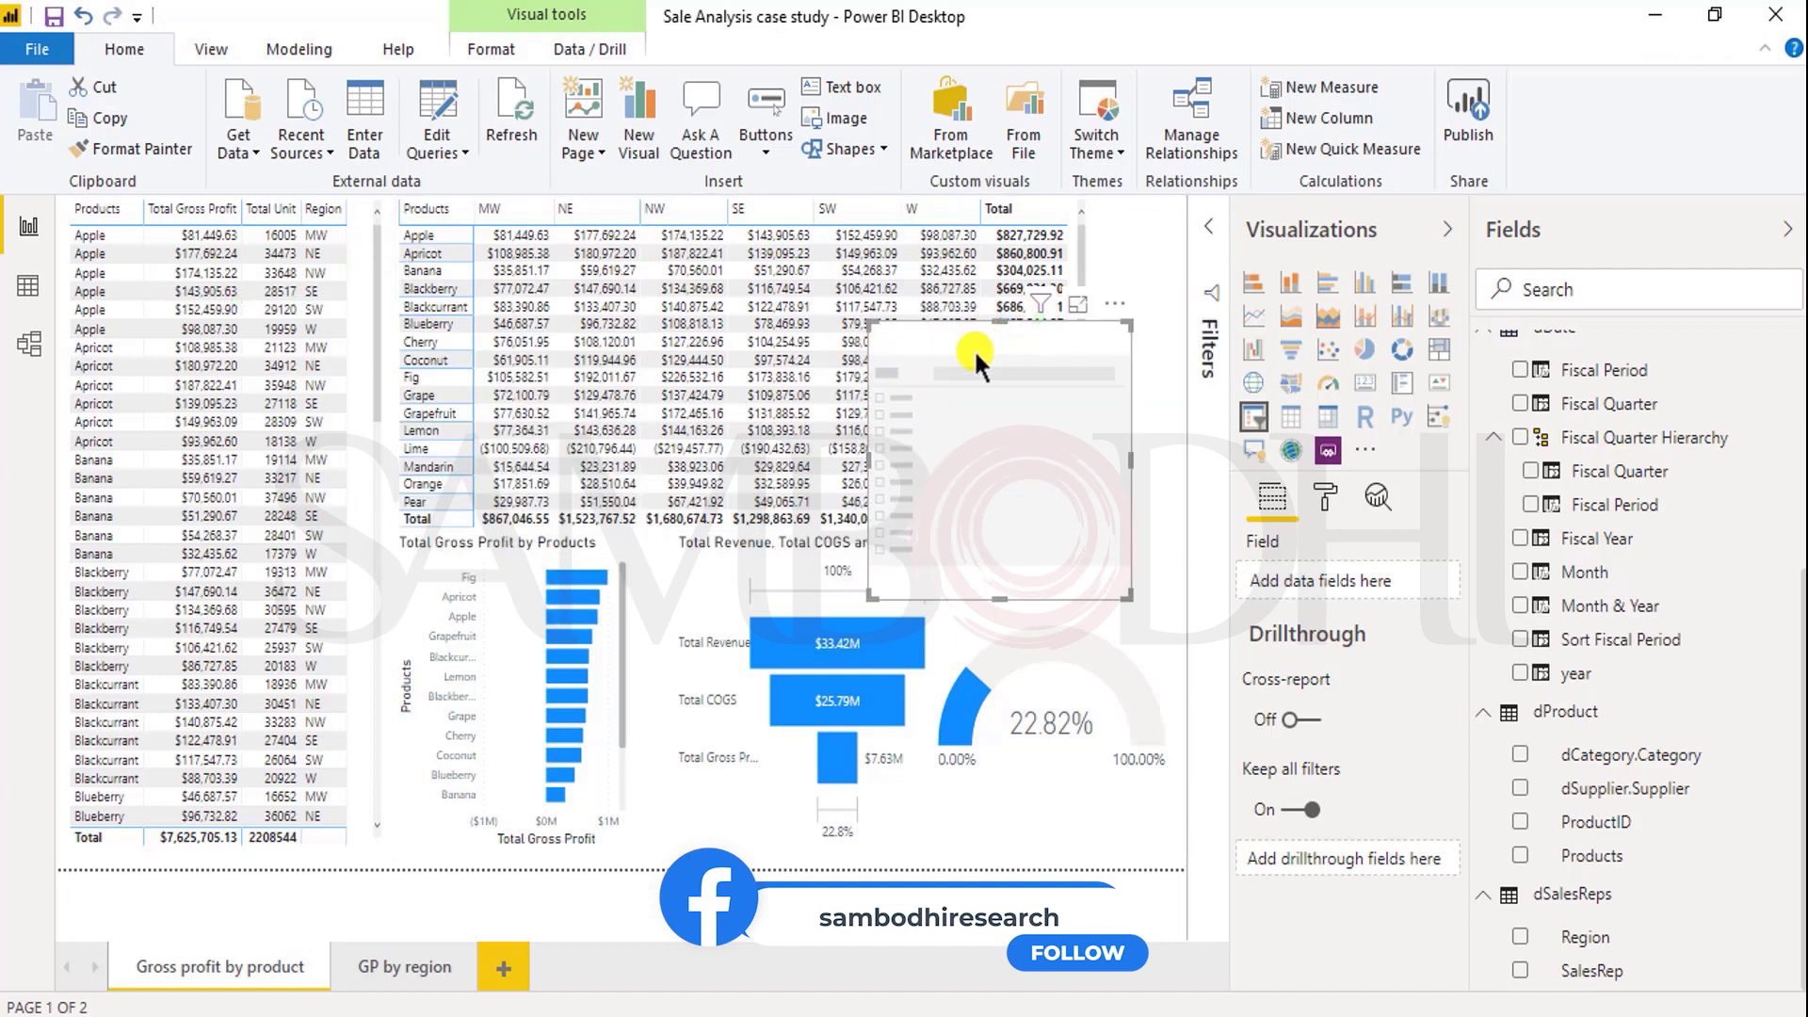
{"action": "left_click", "coordinate": [1520, 855]}
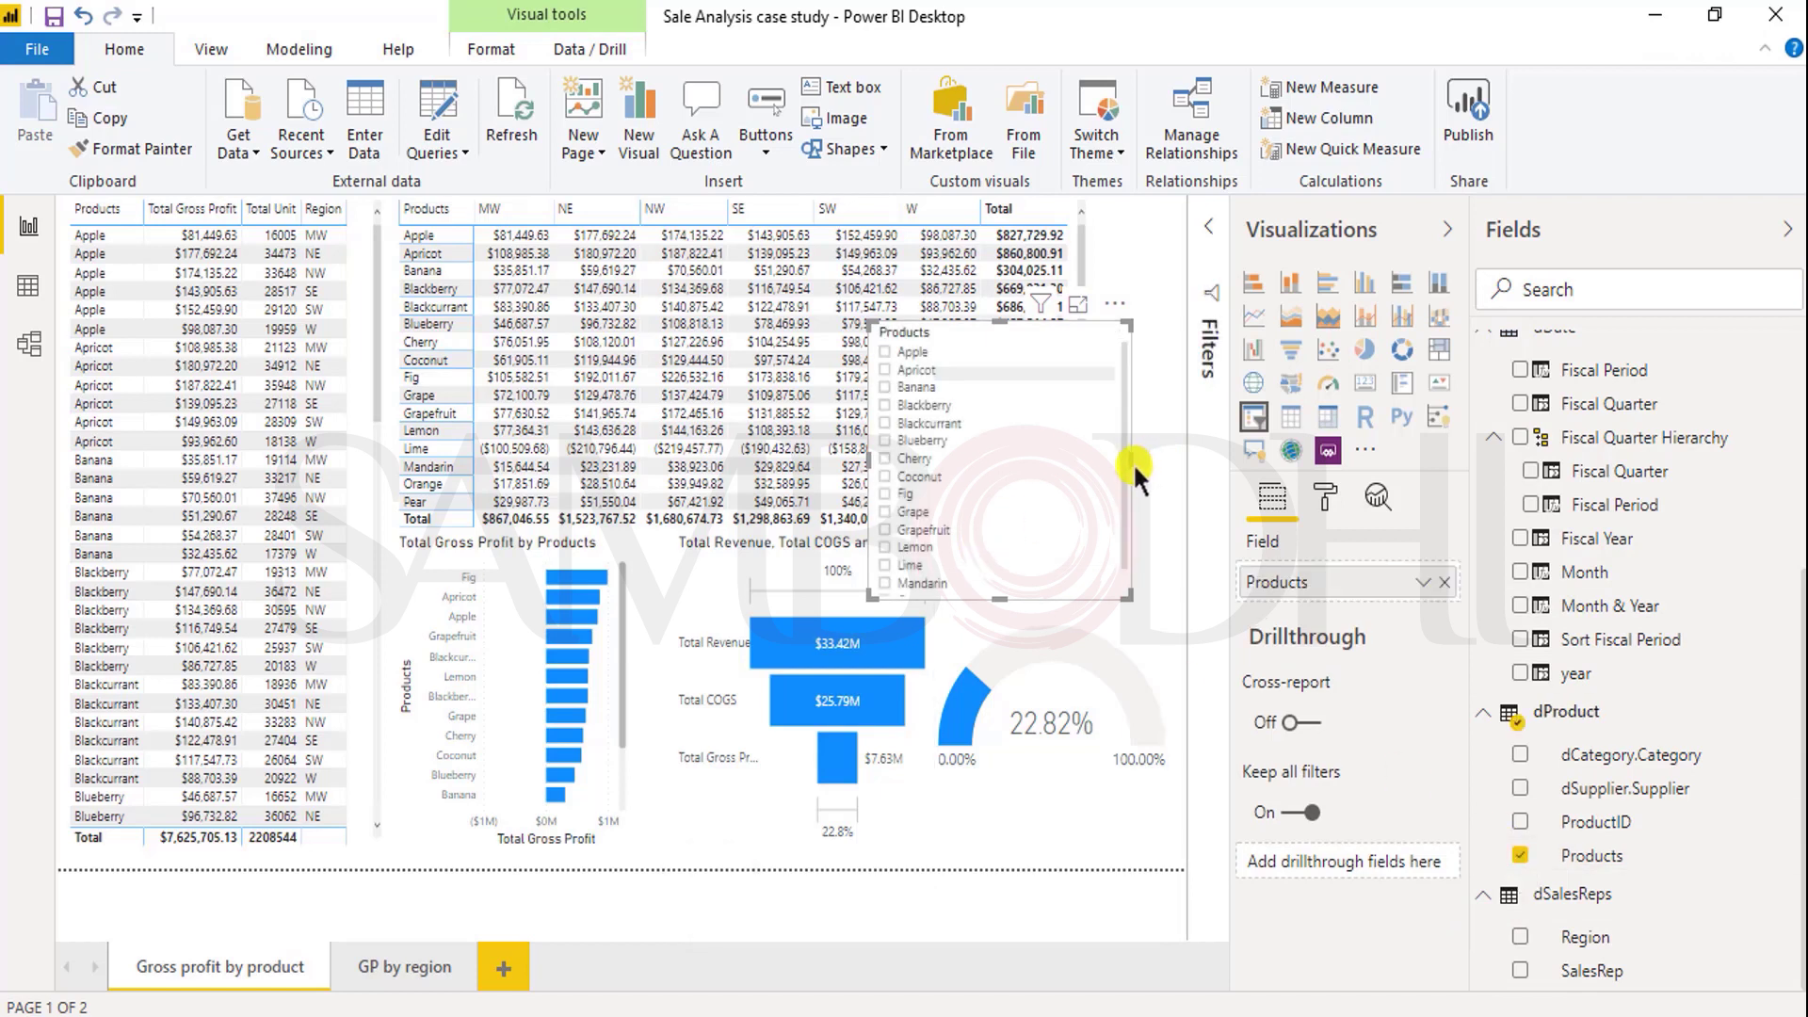
{"action": "left_click_drag", "start_coordinate": [1133, 462], "coordinate": [1083, 469]}
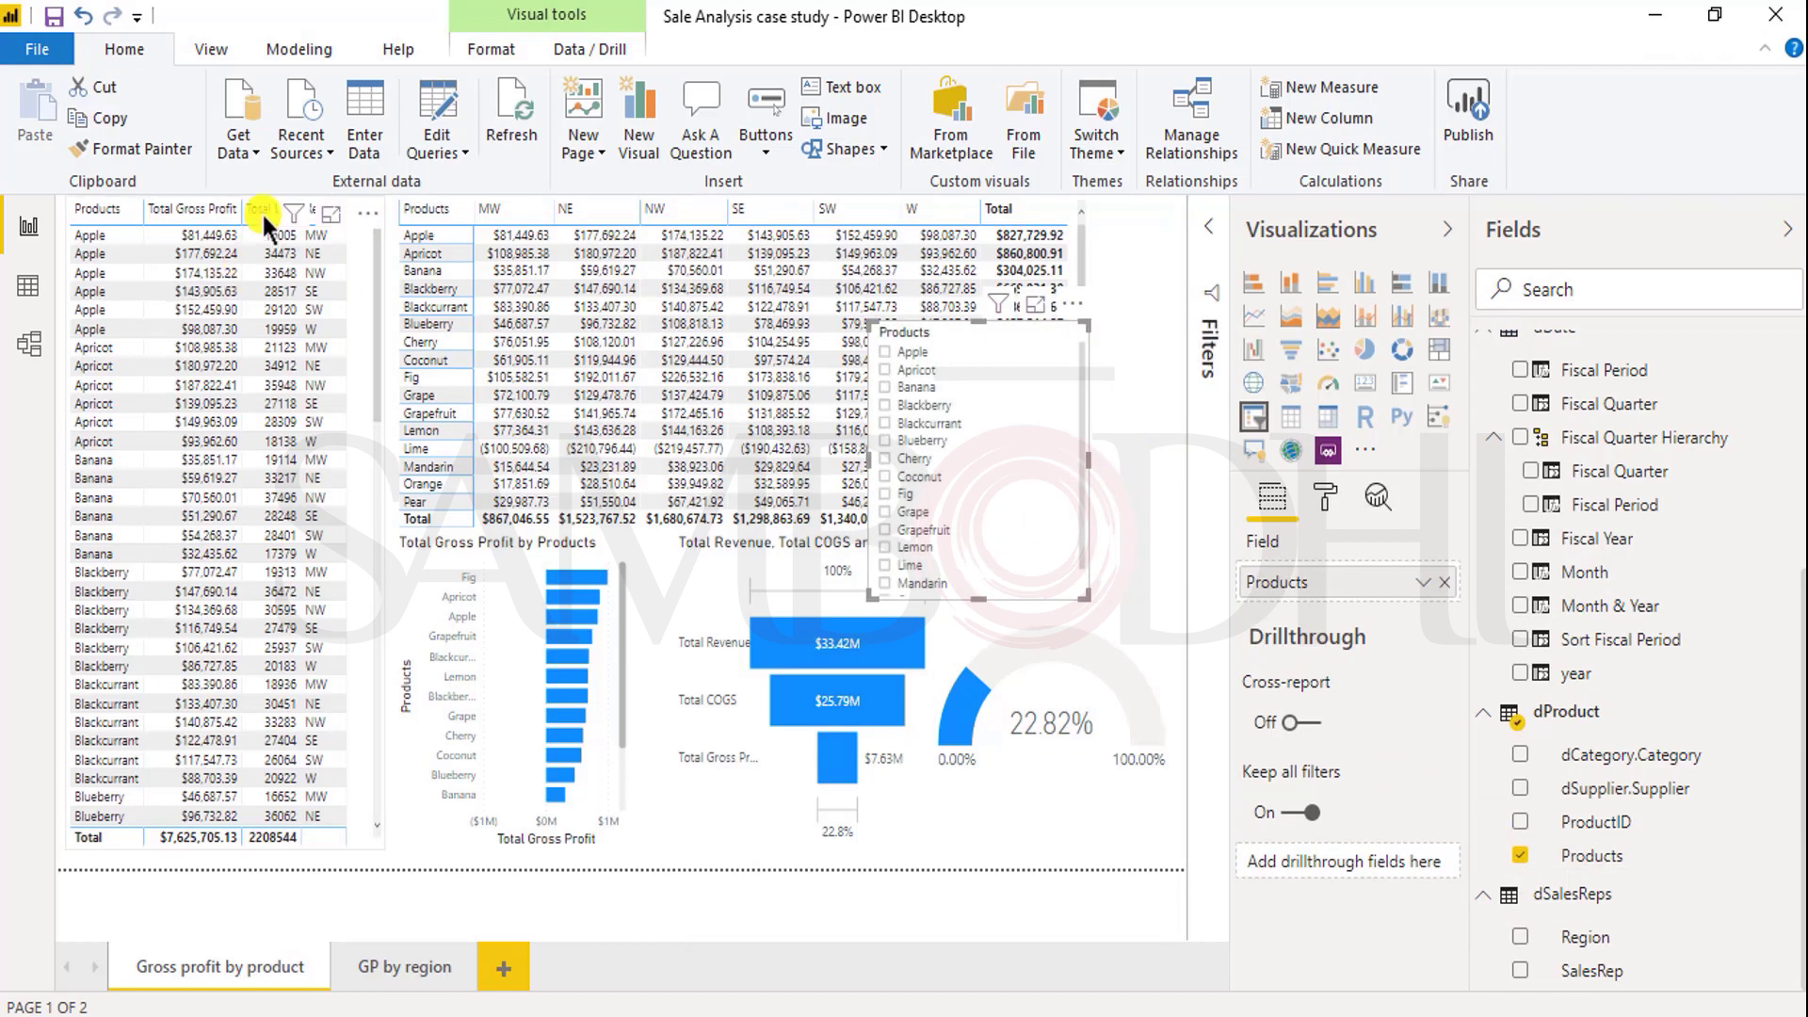
Step: Remove Total Unit and Region from the table of products, keeping Products and Total Gross Profit
{"action": "left_click", "coordinate": [96, 213]}
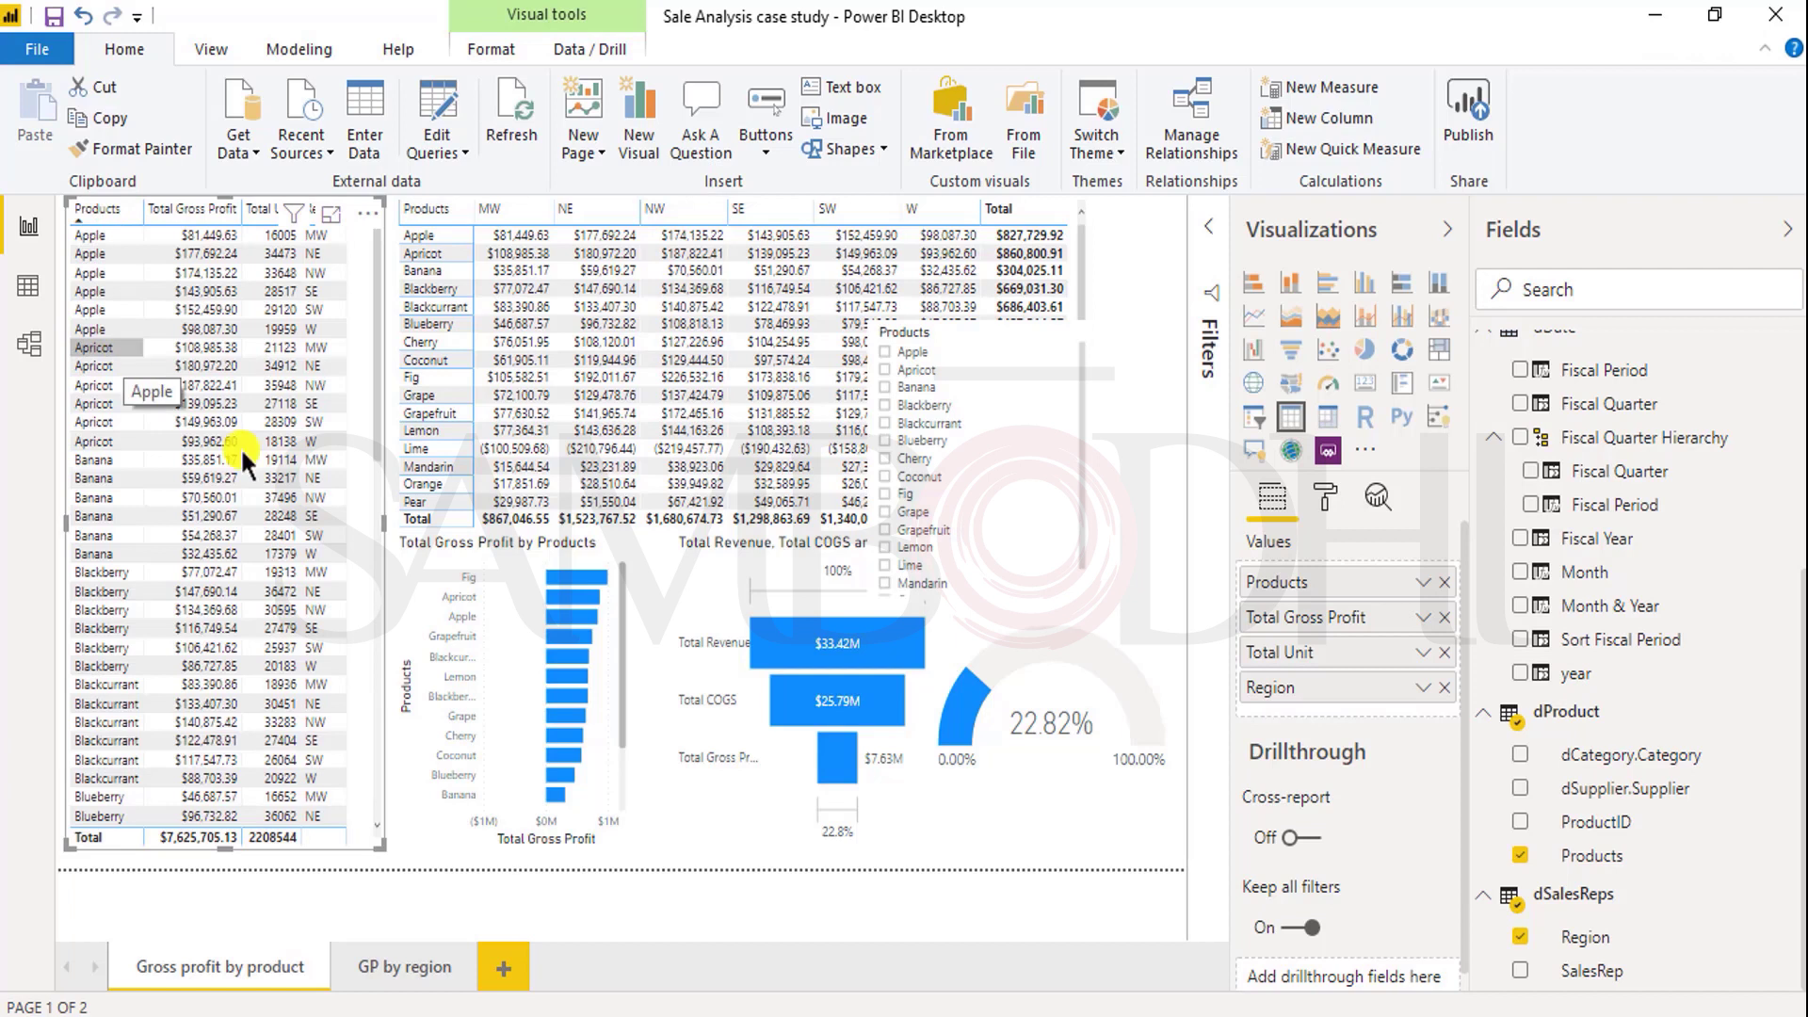
{"action": "left_click", "coordinate": [1444, 652]}
{"action": "left_click", "coordinate": [1444, 652]}
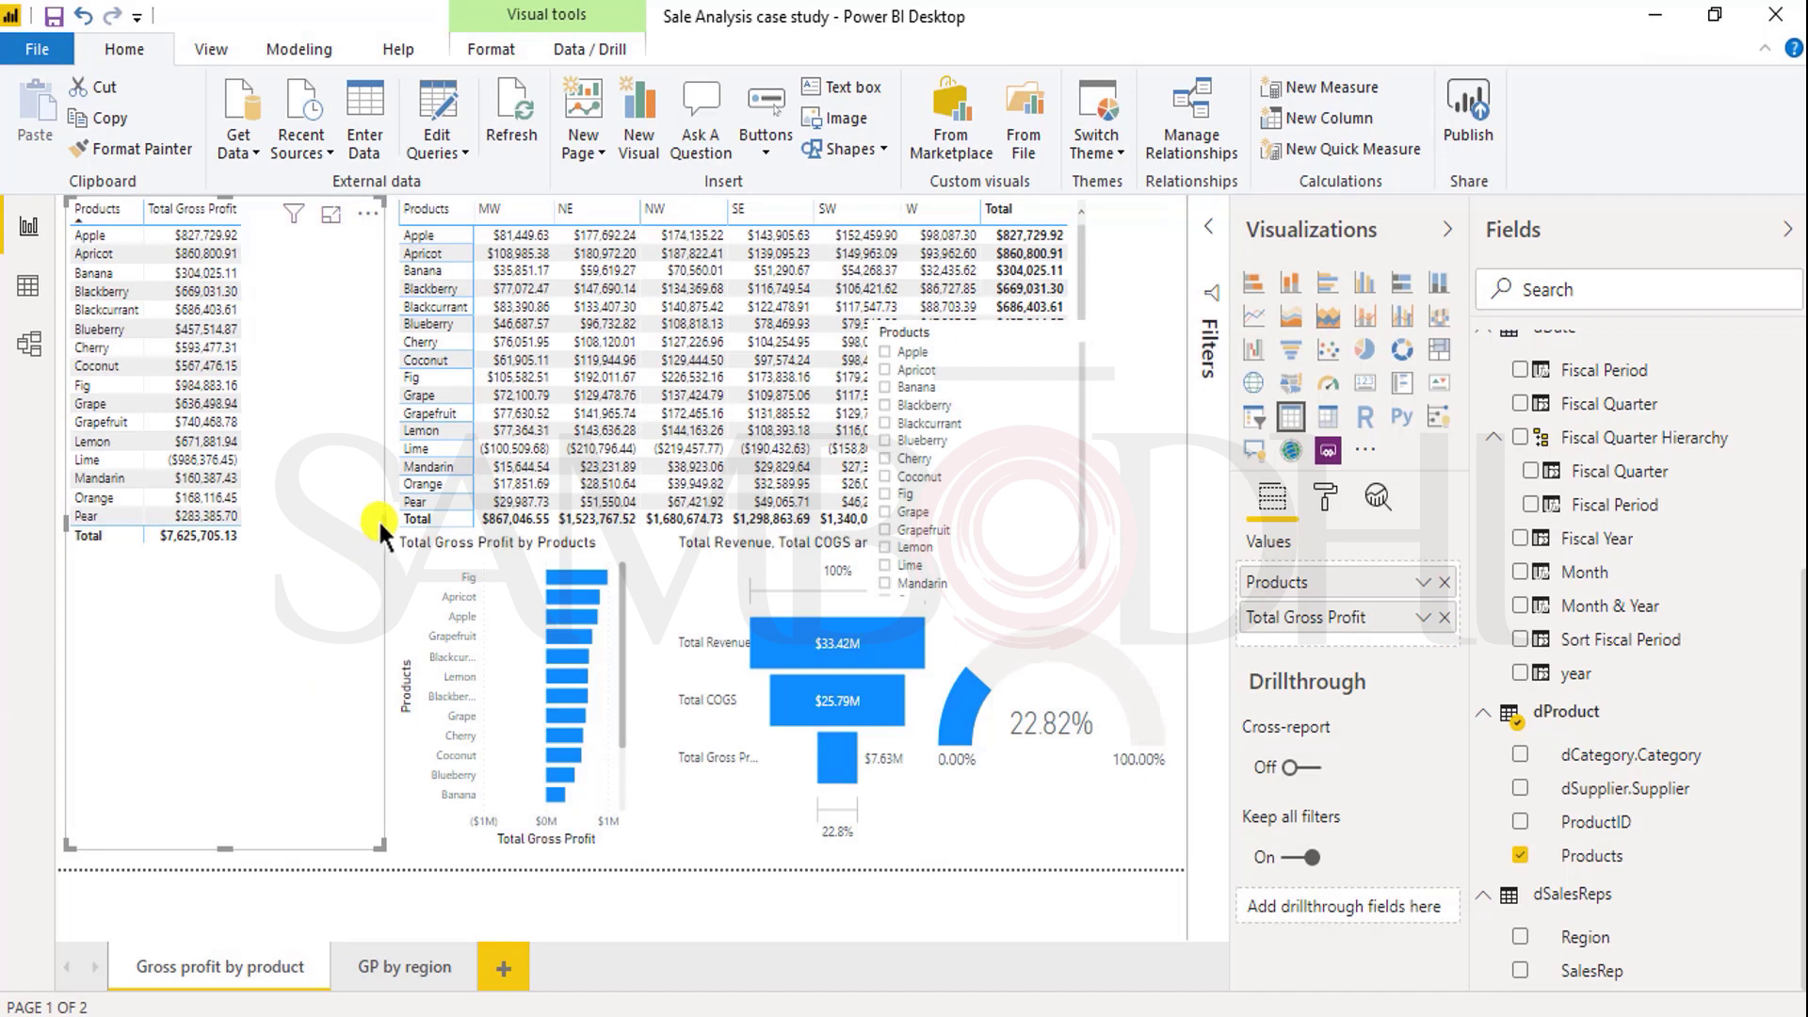
Step: Shrink the products table to fit its two columns and place the Products slicer in the freed space beneath it
{"action": "left_click_drag", "start_coordinate": [382, 518], "coordinate": [275, 501]}
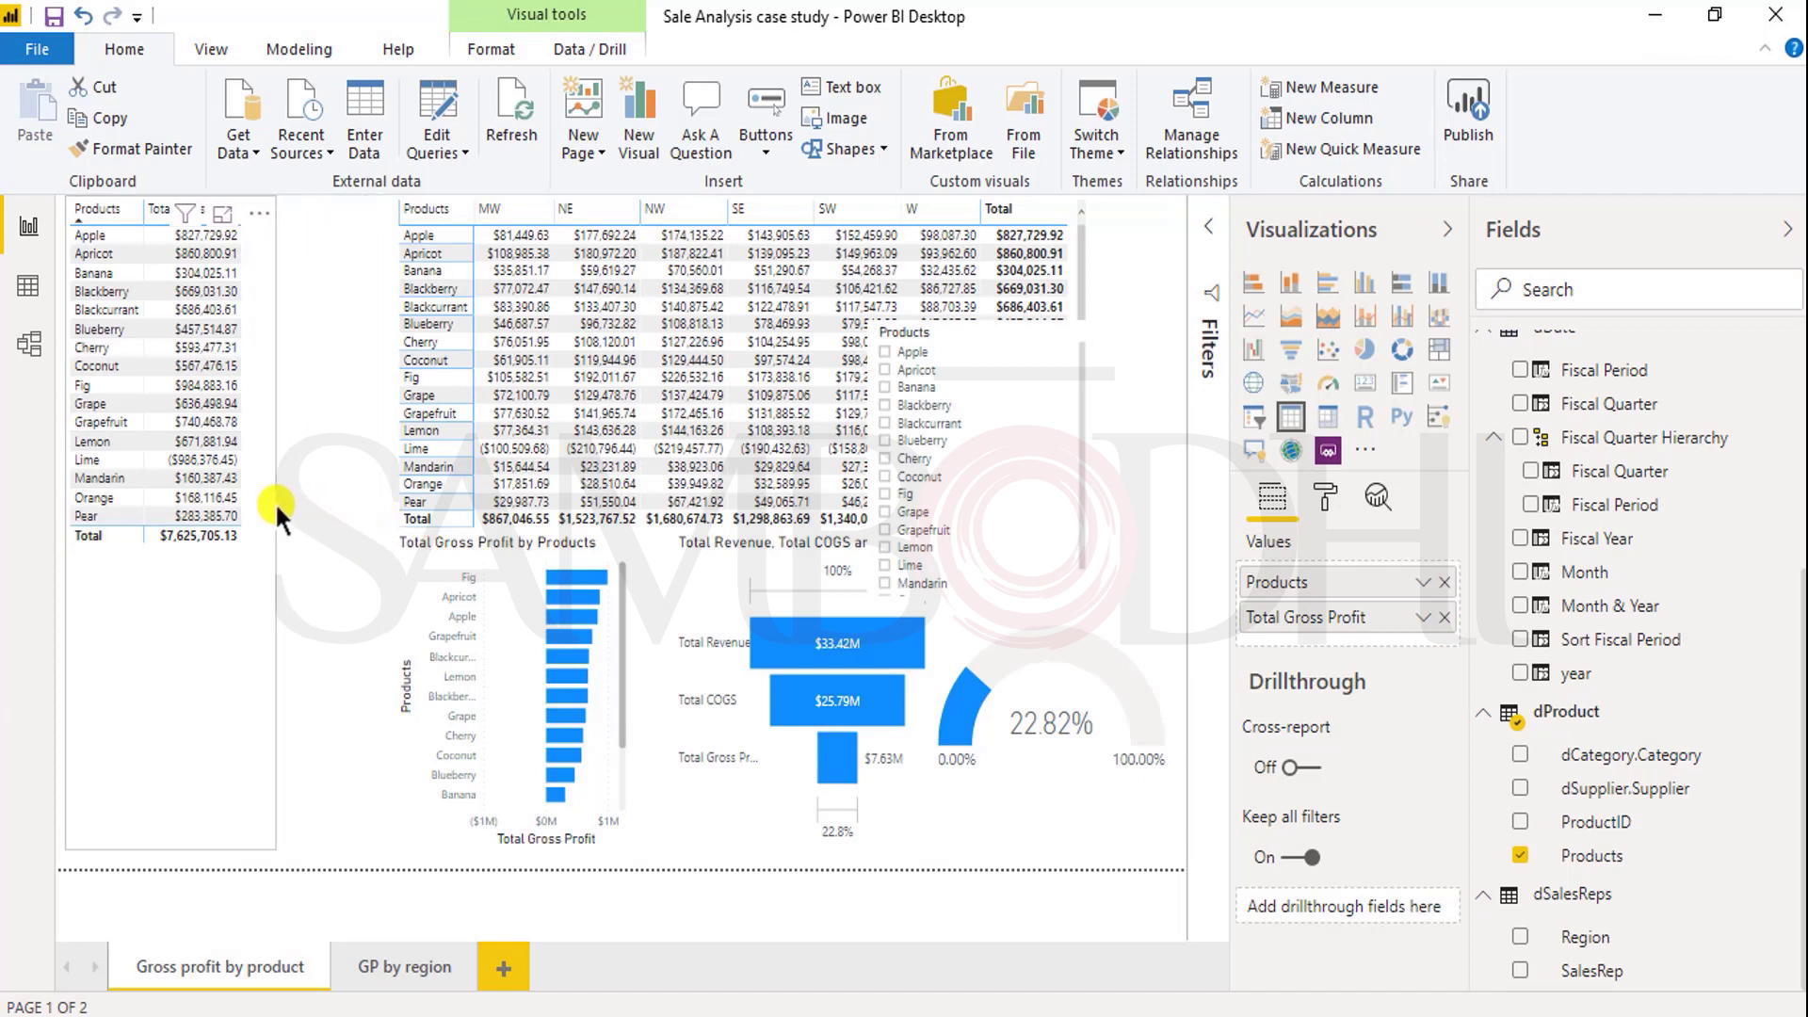
{"action": "left_click_drag", "start_coordinate": [178, 848], "coordinate": [194, 539]}
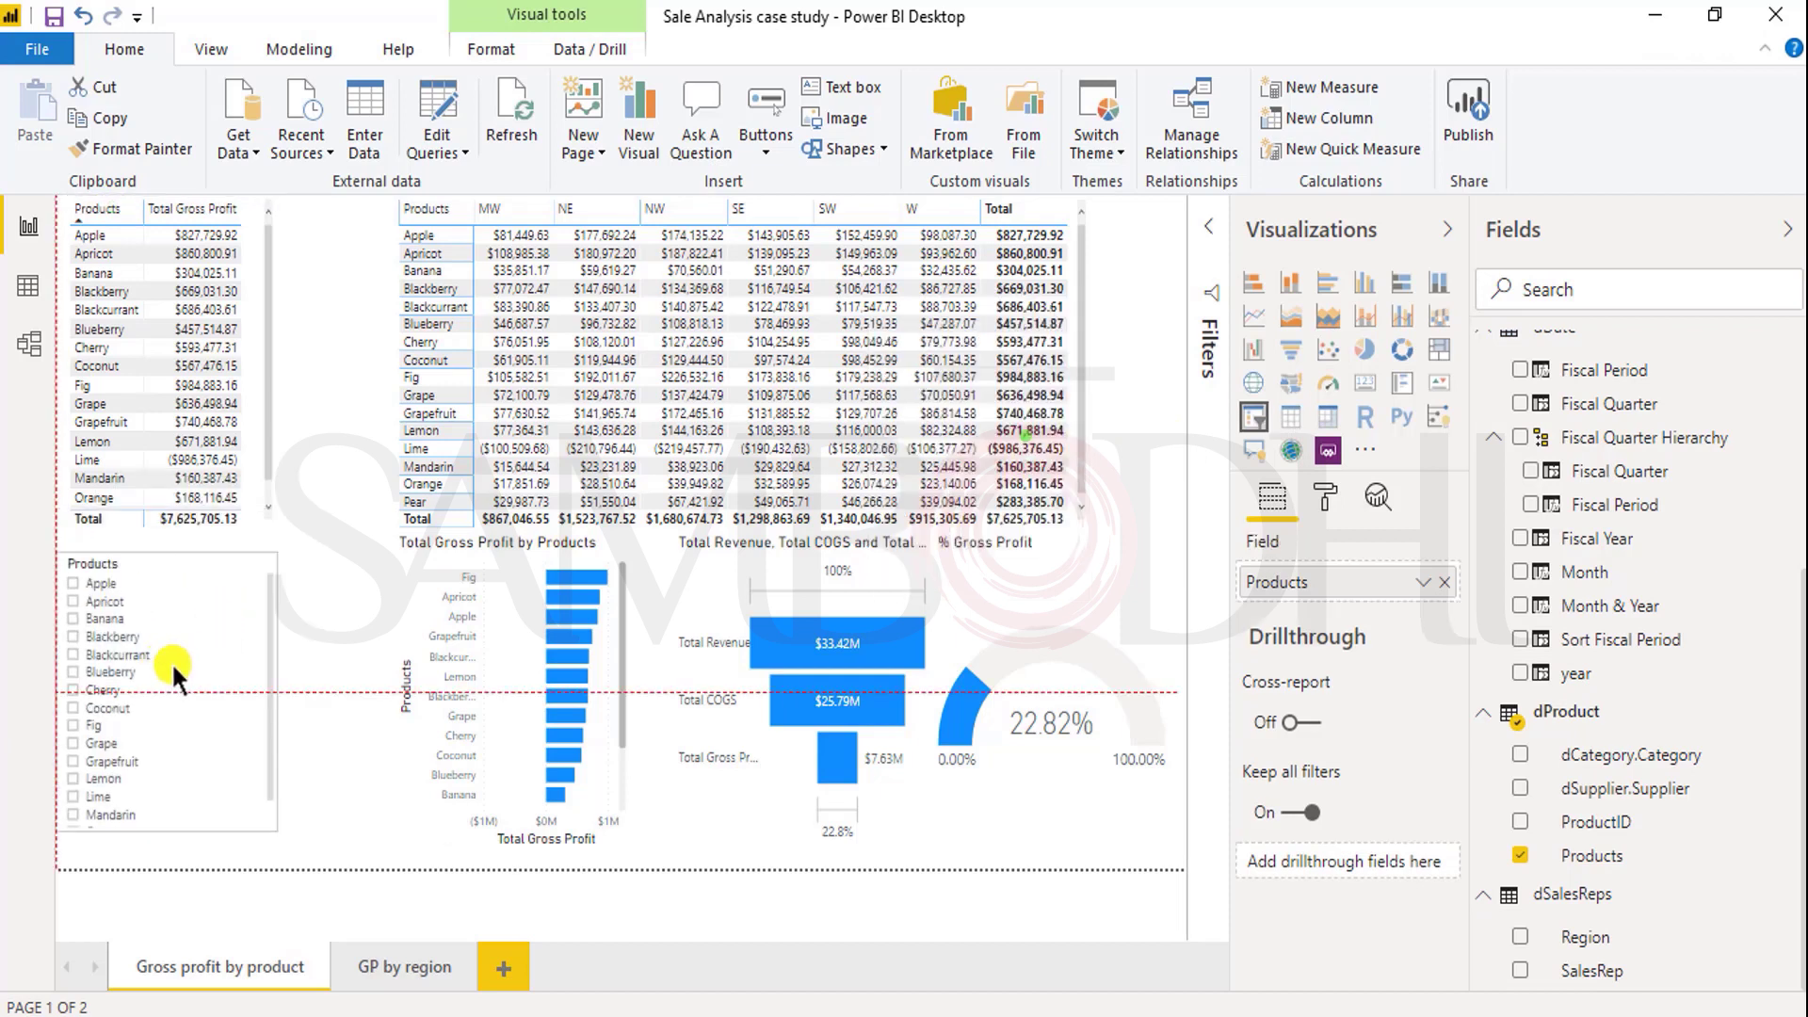
{"action": "mouse_move", "coordinate": [171, 663]}
{"action": "left_mouse_down"}
{"action": "mouse_move", "coordinate": [188, 641]}
{"action": "mouse_move", "coordinate": [198, 665]}
{"action": "left_mouse_up"}
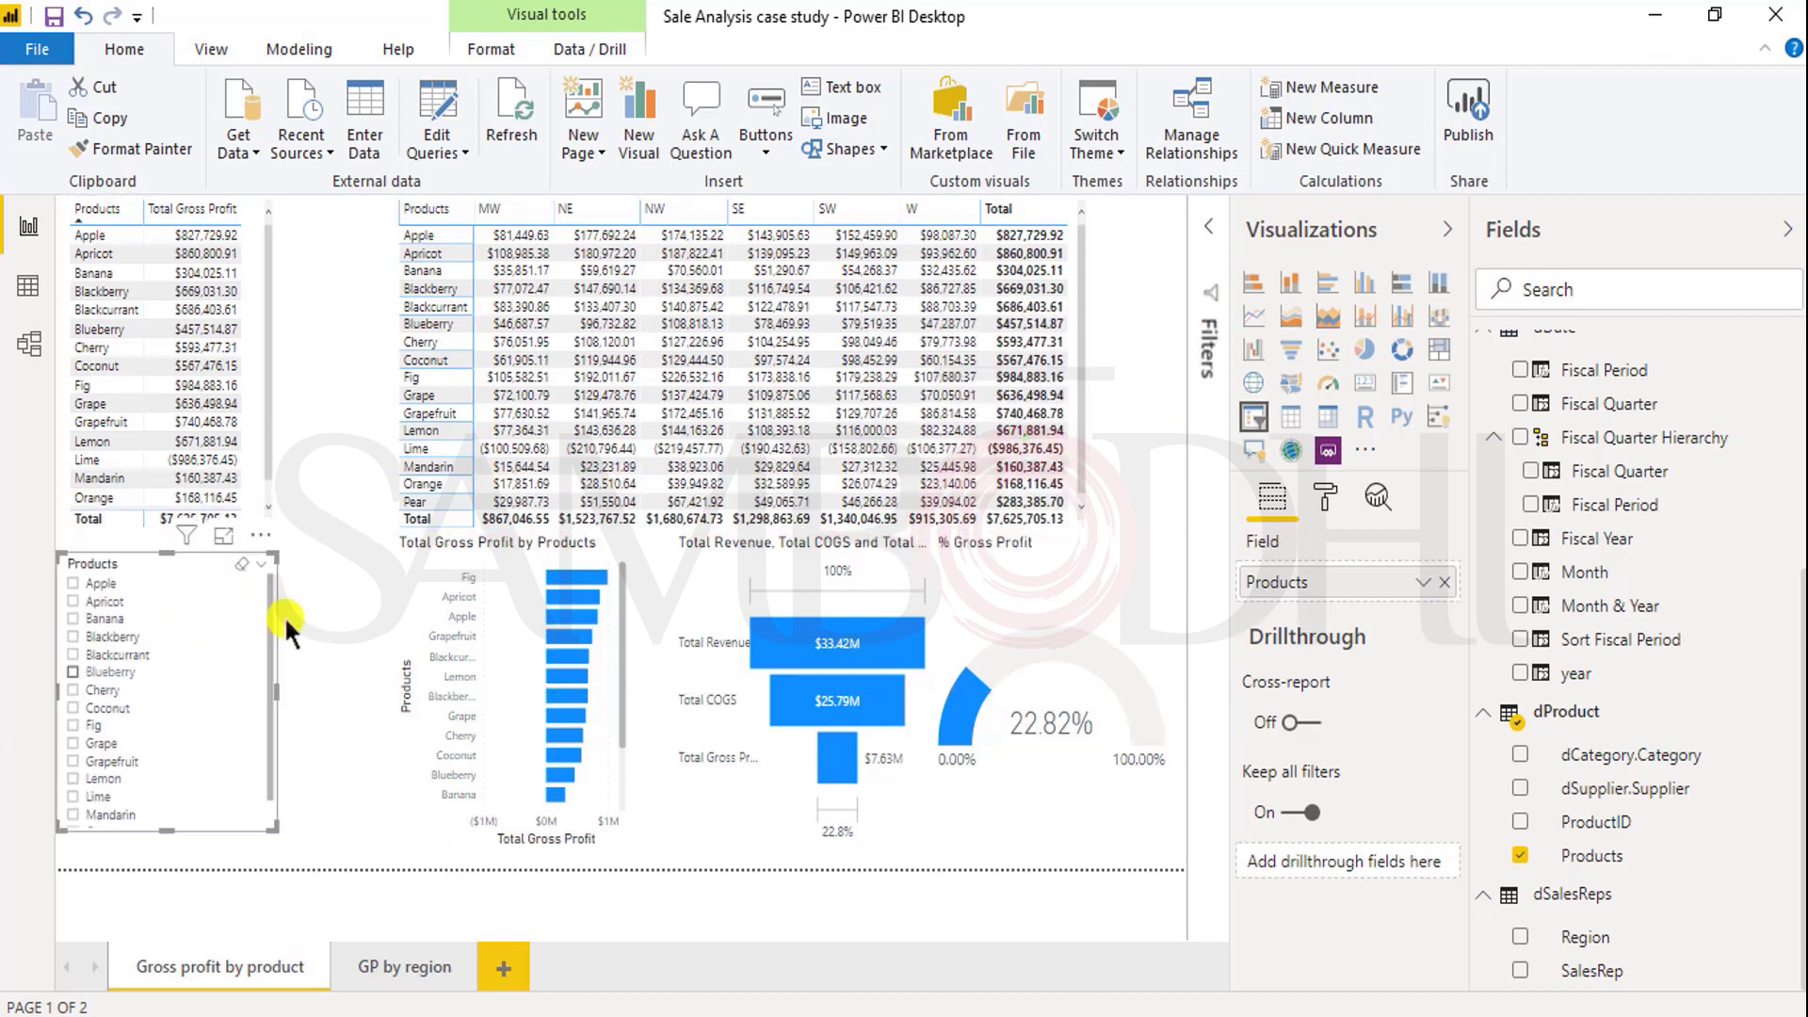
{"action": "left_click", "coordinate": [342, 446]}
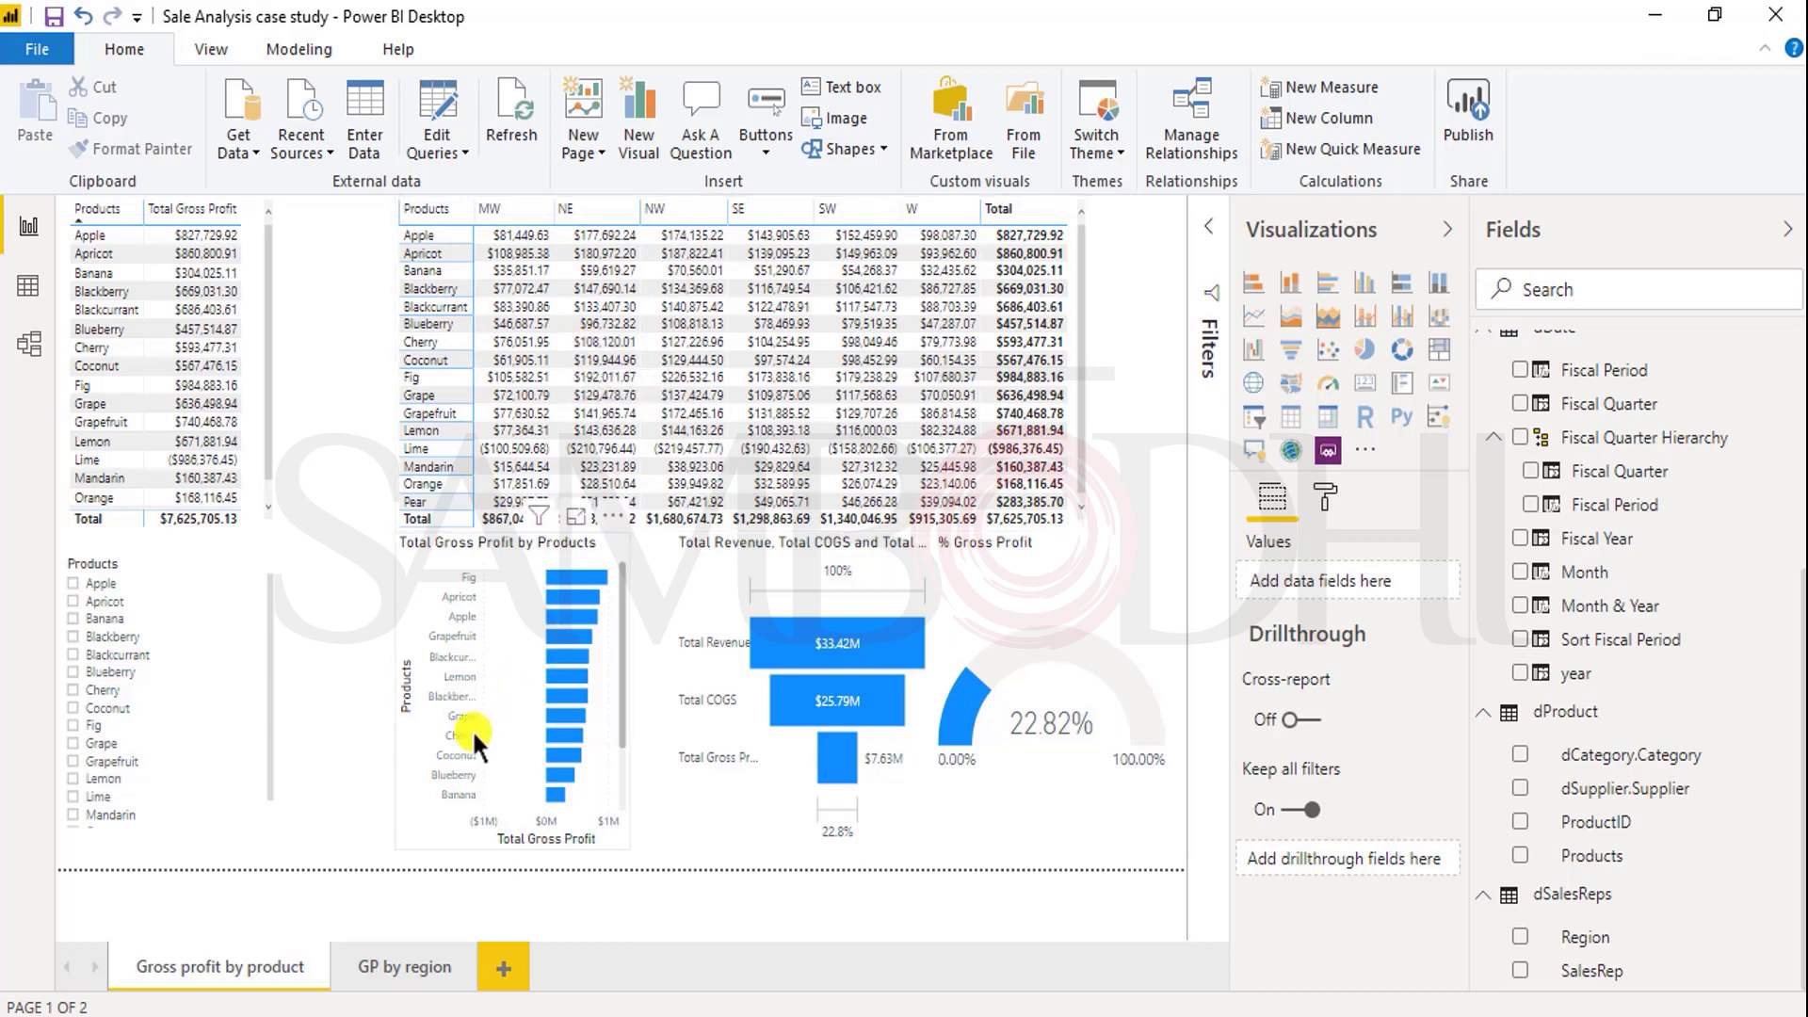
Step: Review the bar, funnel and gauge visuals on "Gross profit by product" and the waterfall chart on "GP by region"
{"action": "left_click", "coordinate": [501, 694]}
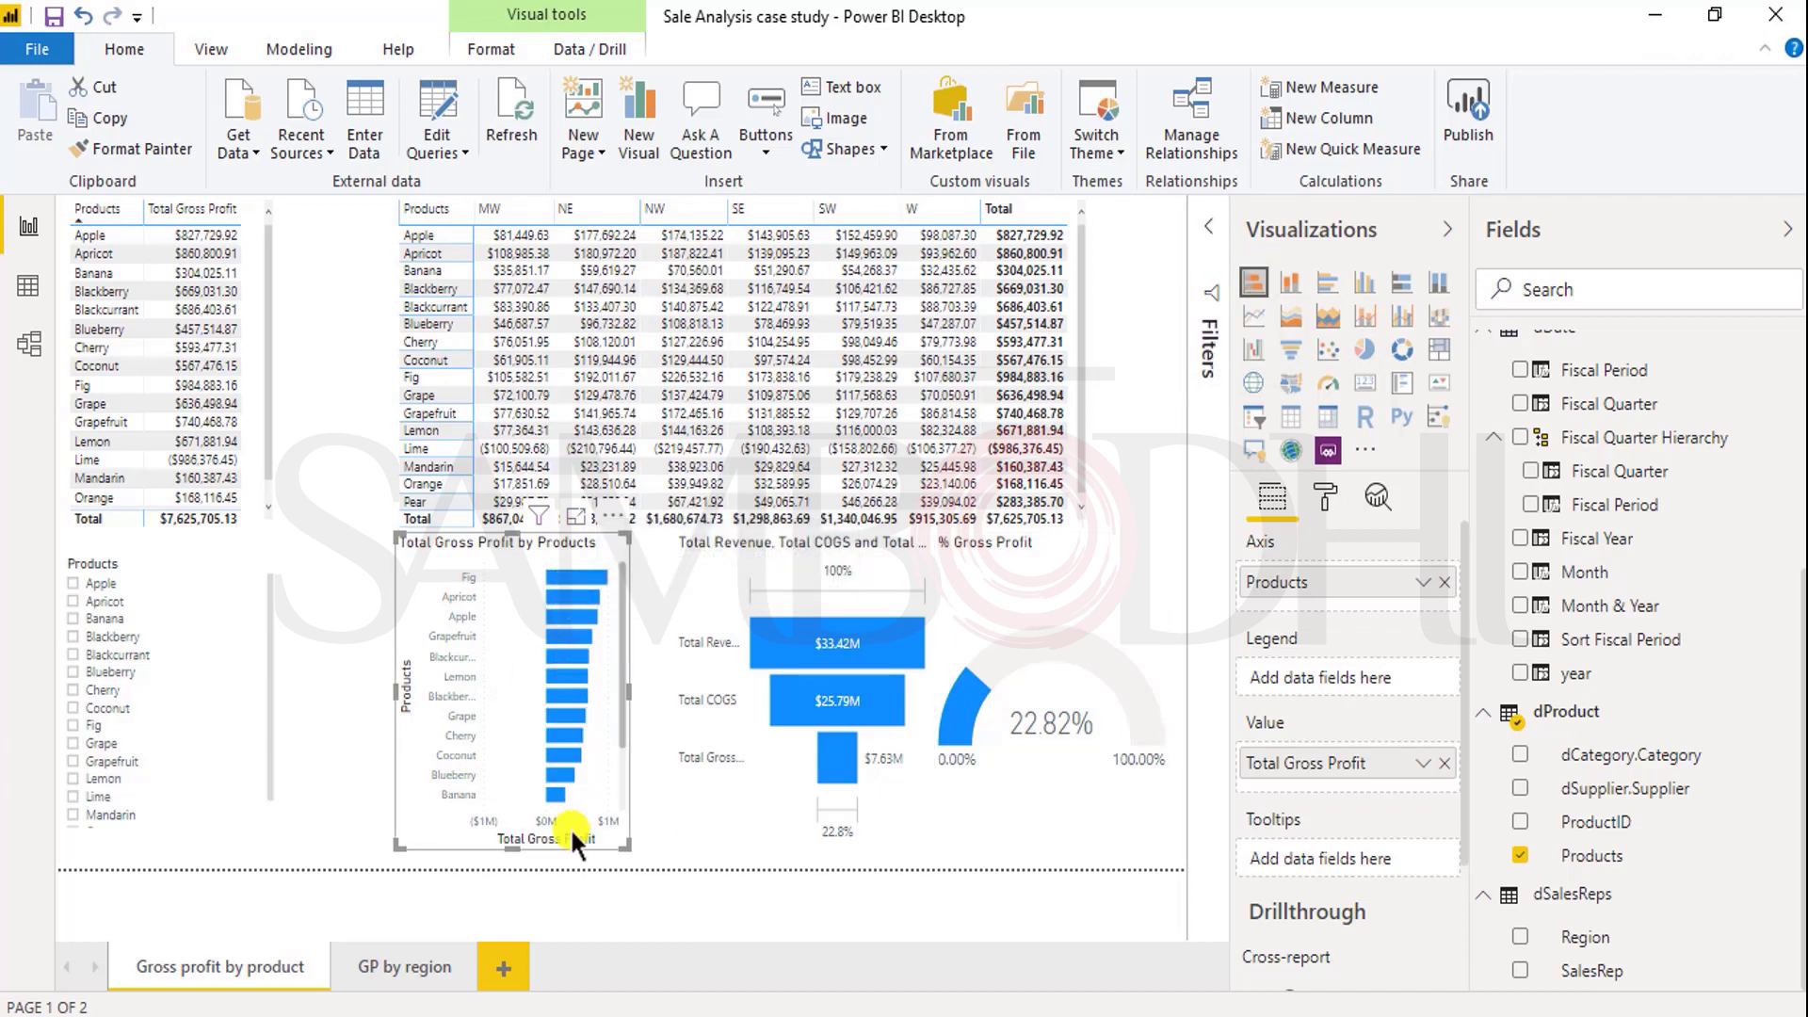
{"action": "left_click", "coordinate": [750, 697]}
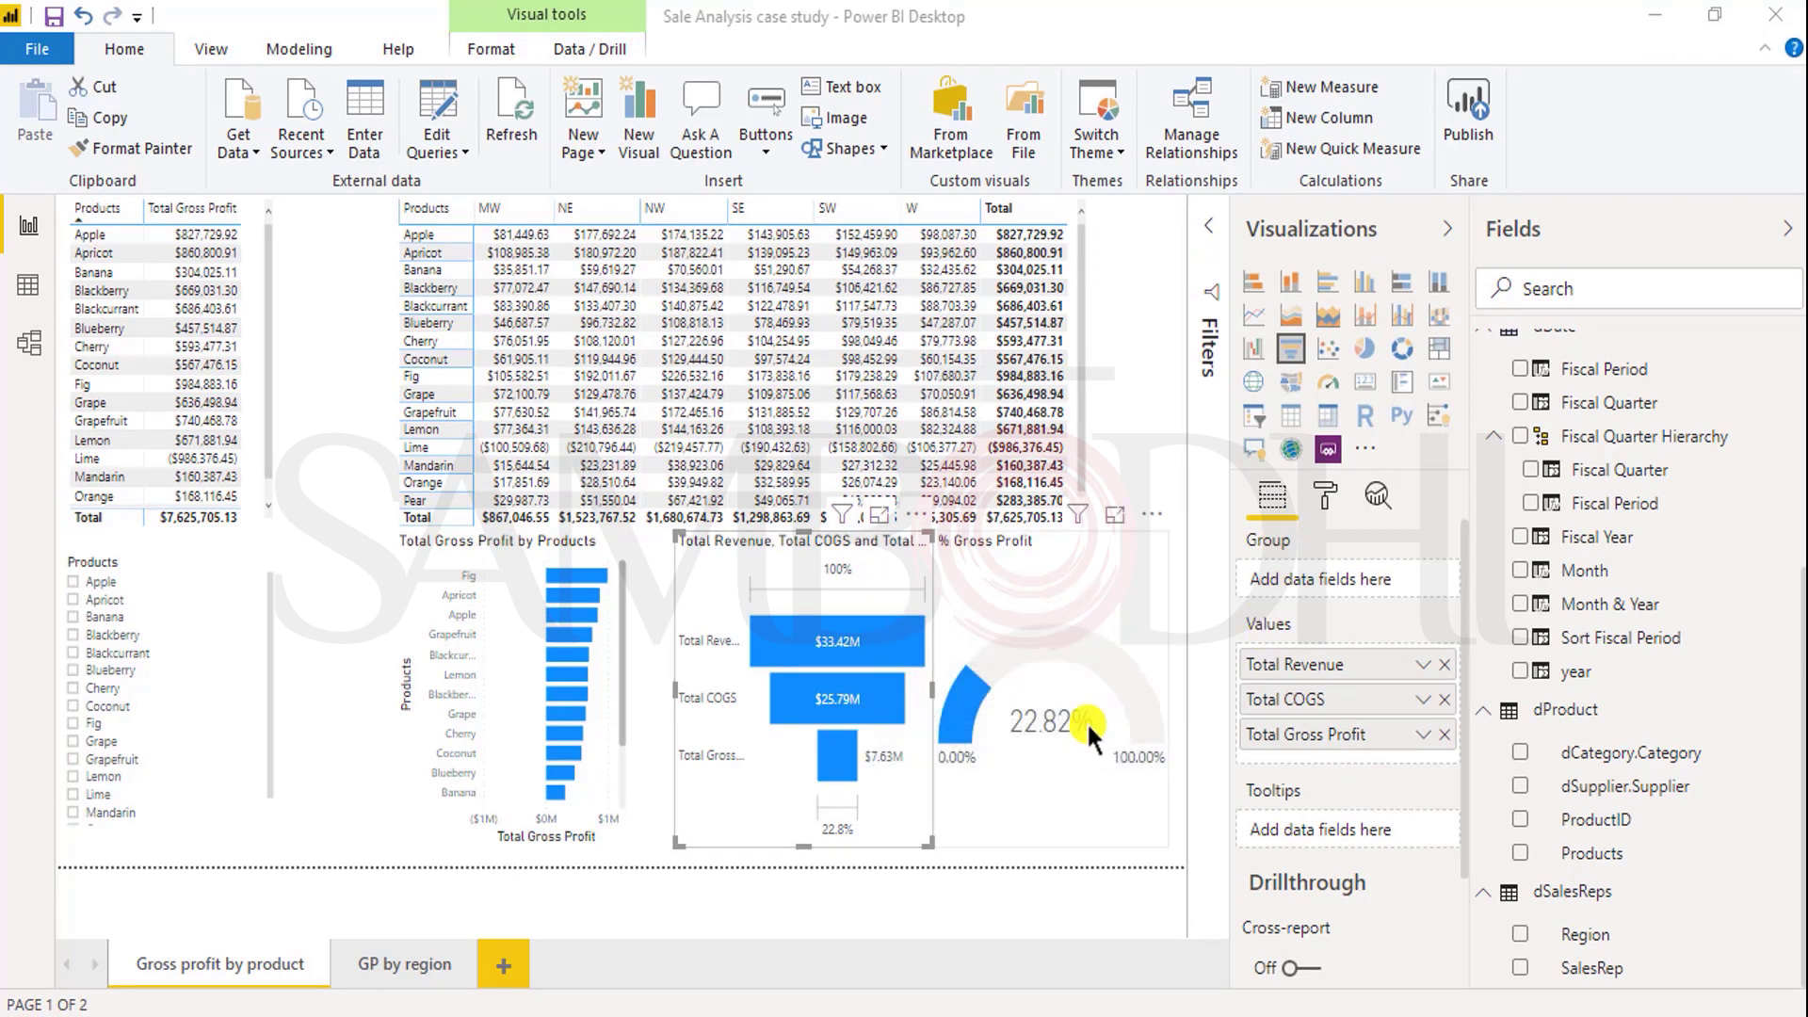
{"action": "left_click", "coordinate": [1100, 646]}
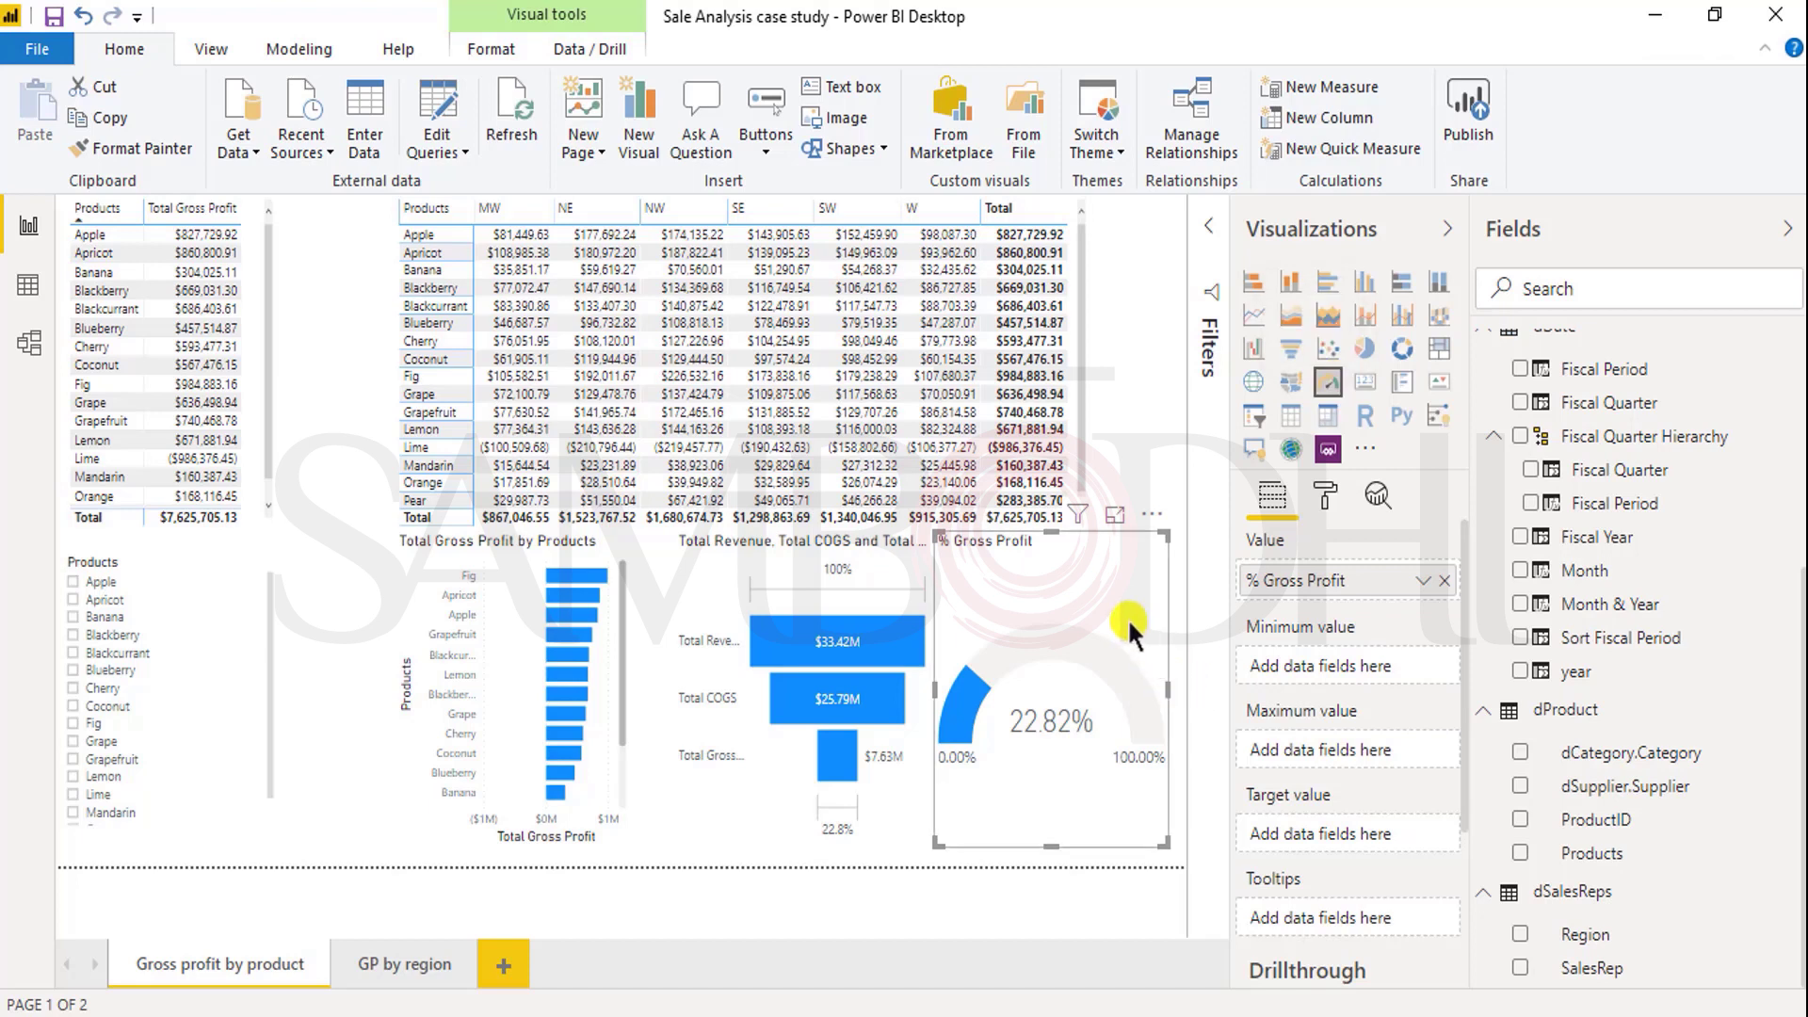
{"action": "left_click", "coordinate": [404, 974]}
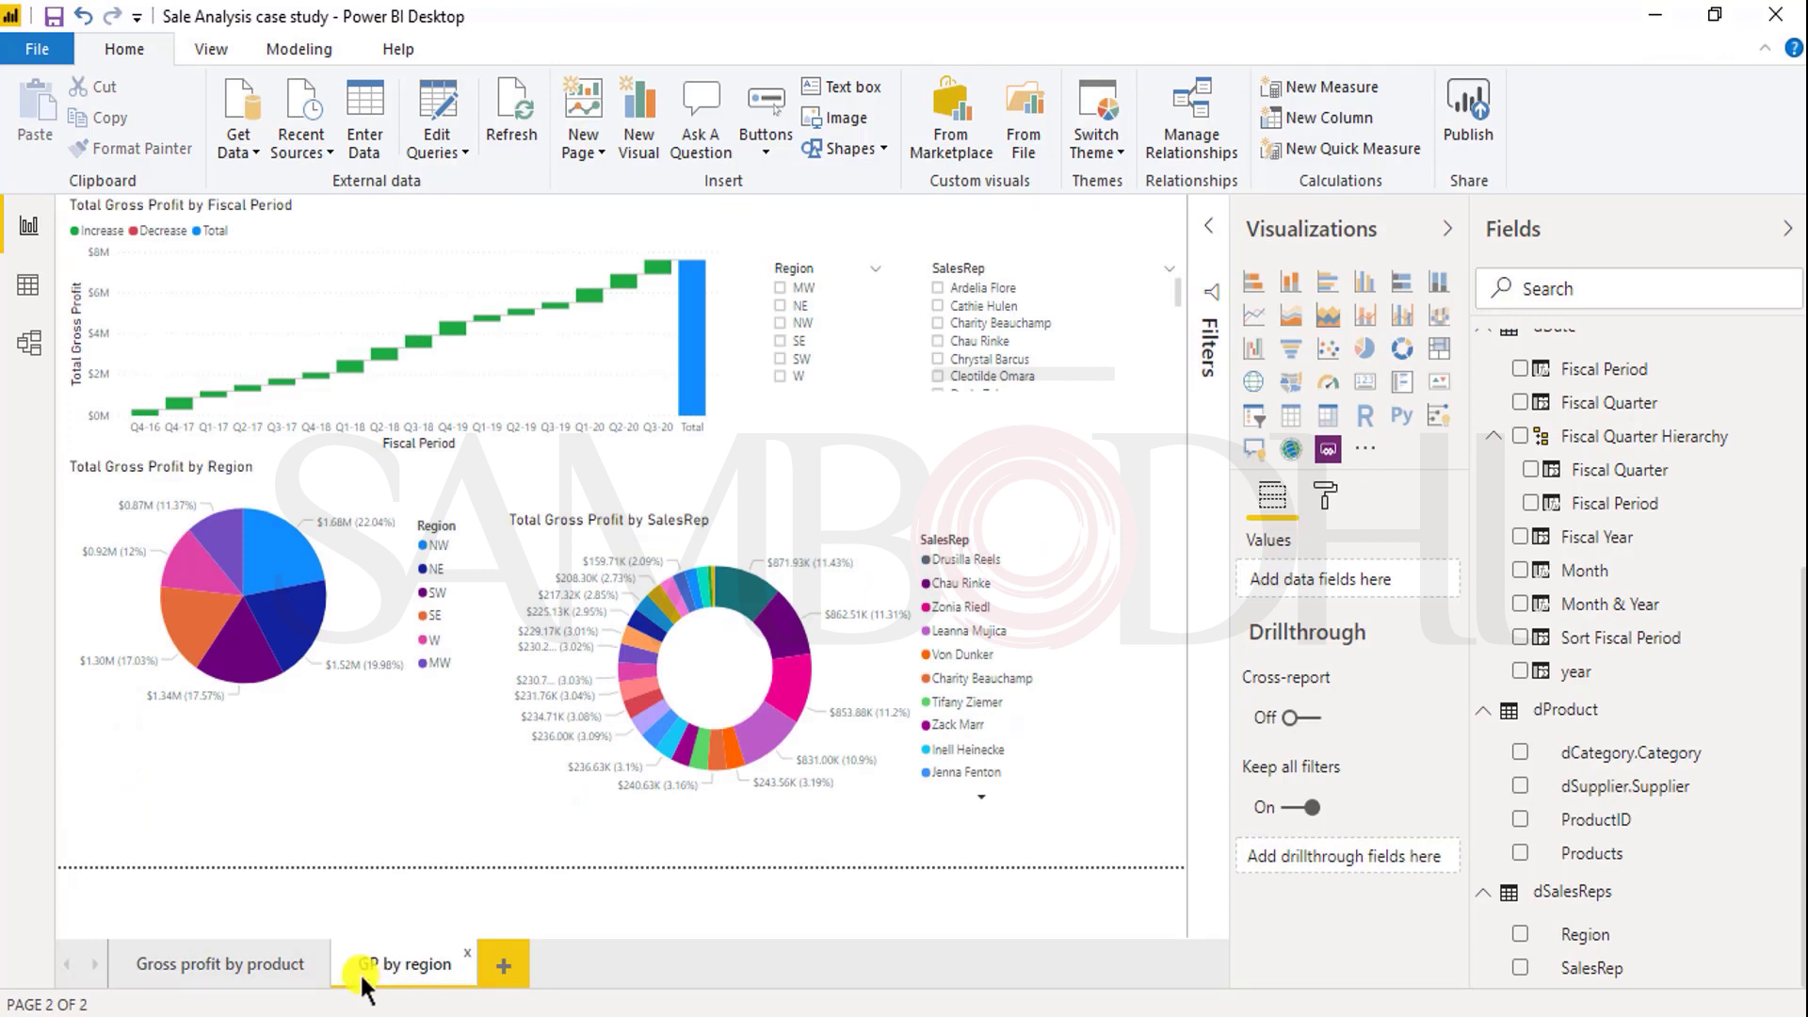
{"action": "left_click", "coordinate": [262, 234]}
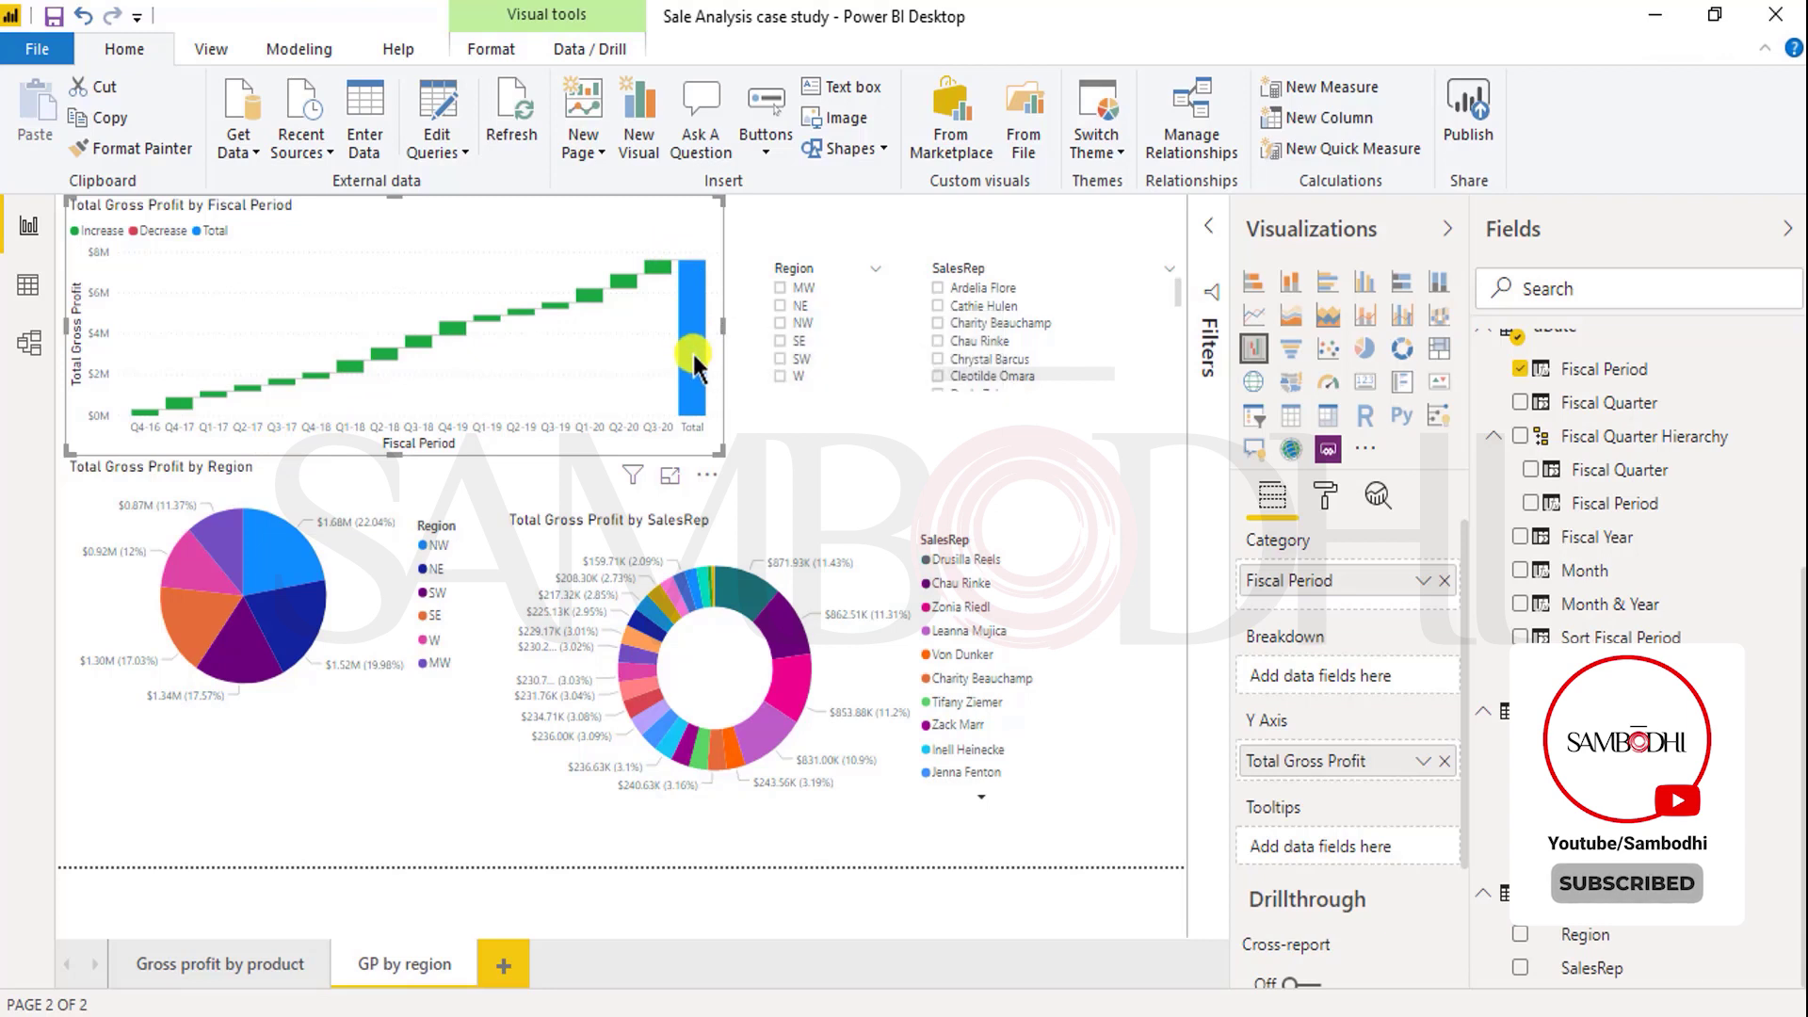
Step: Review the waterfall total, the pie chart by region and the donut chart by sales representative on "GP by region"
{"action": "mouse_move", "coordinate": [695, 363]}
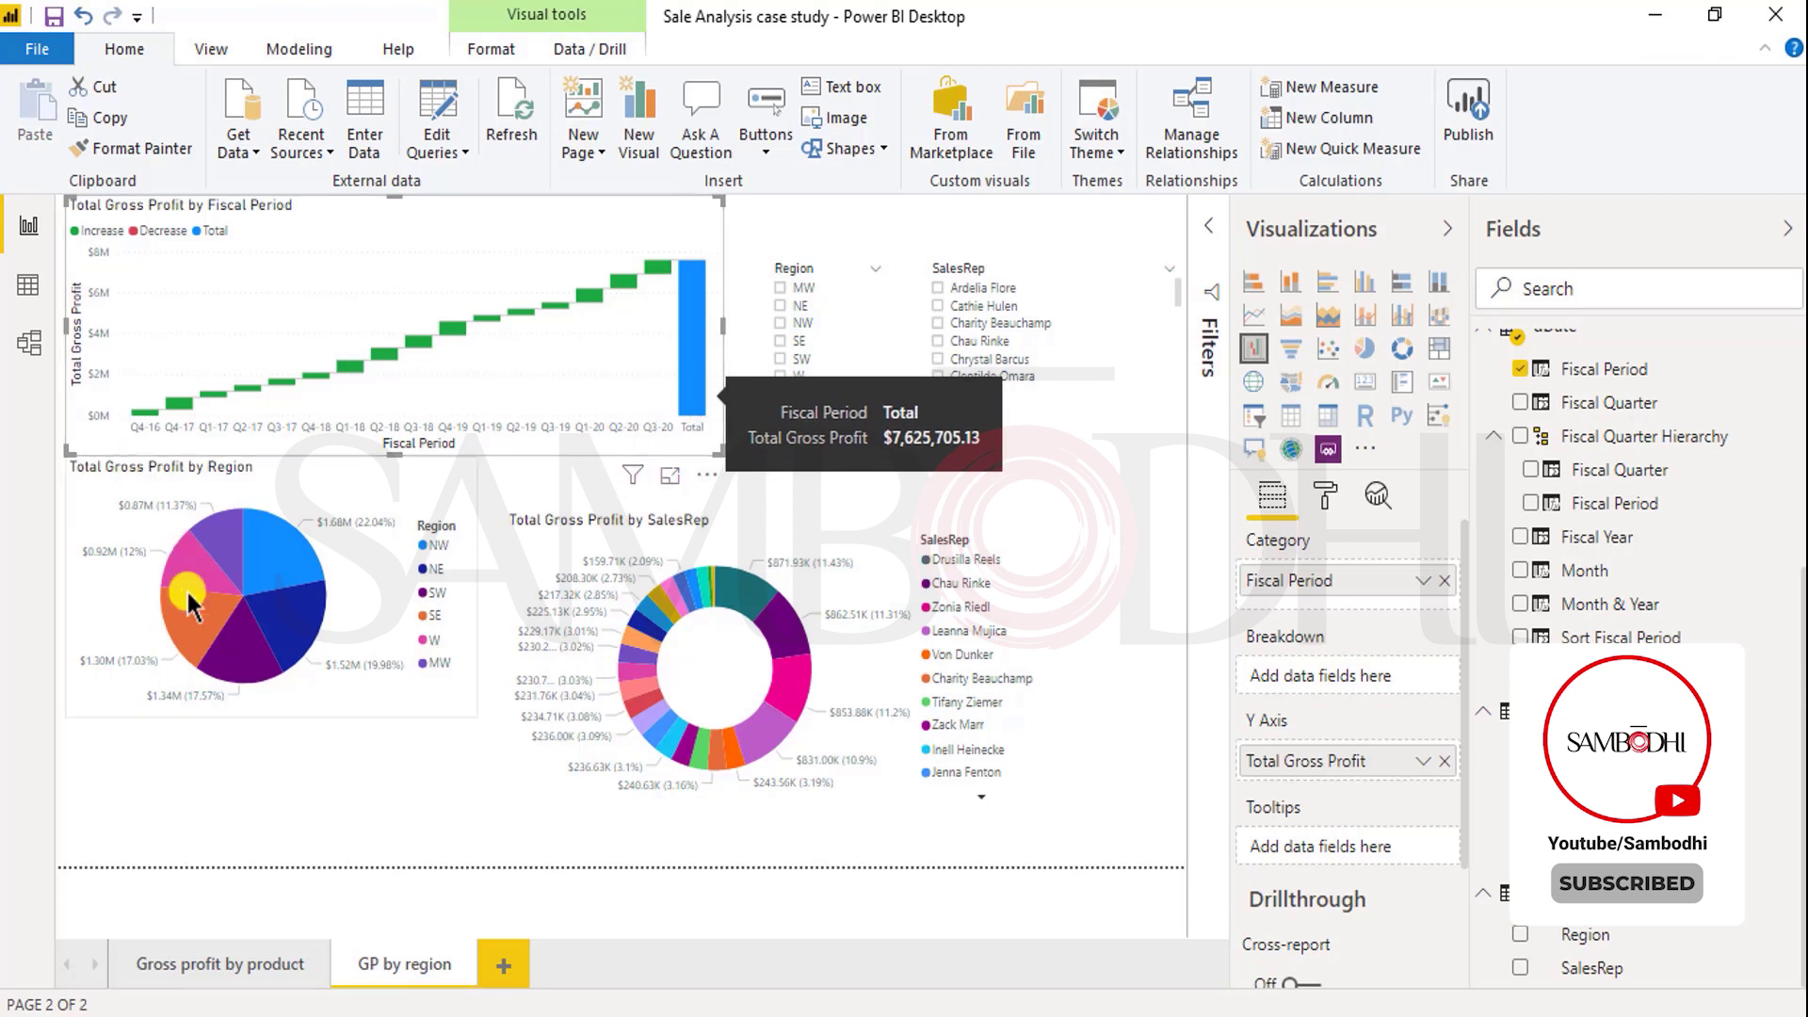
{"action": "left_click", "coordinate": [266, 703]}
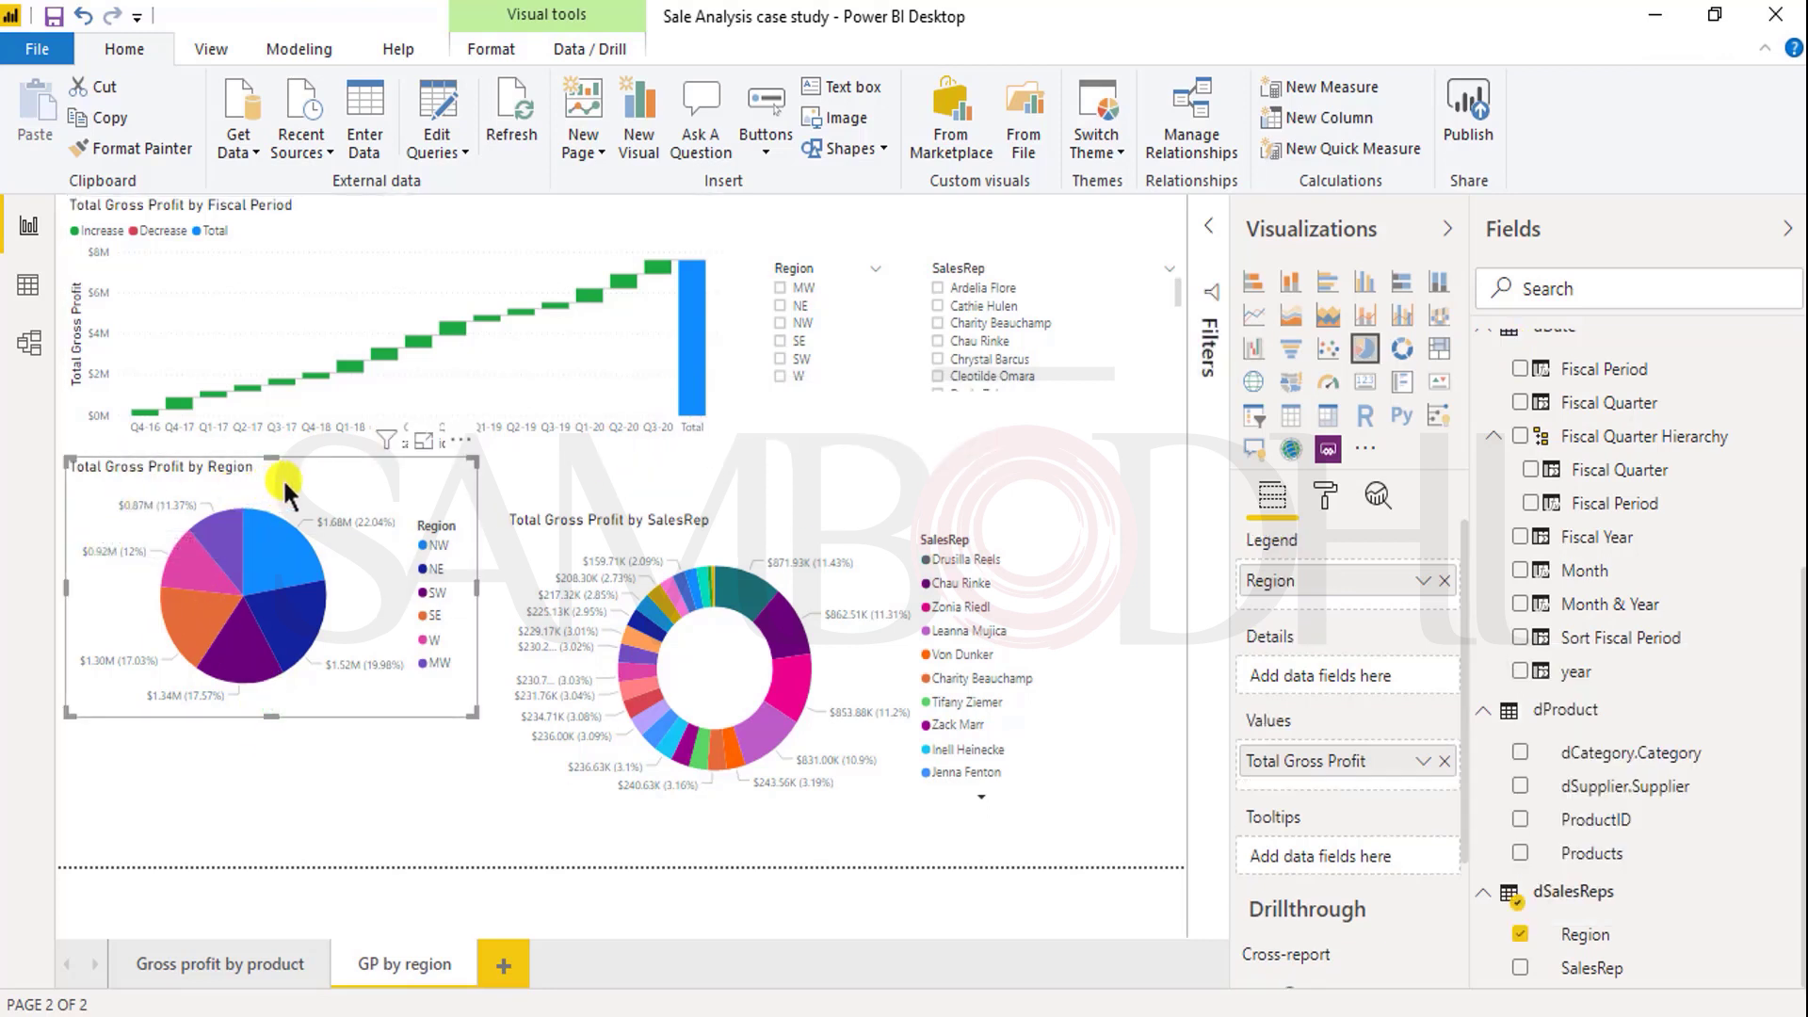
{"action": "left_click", "coordinate": [707, 530]}
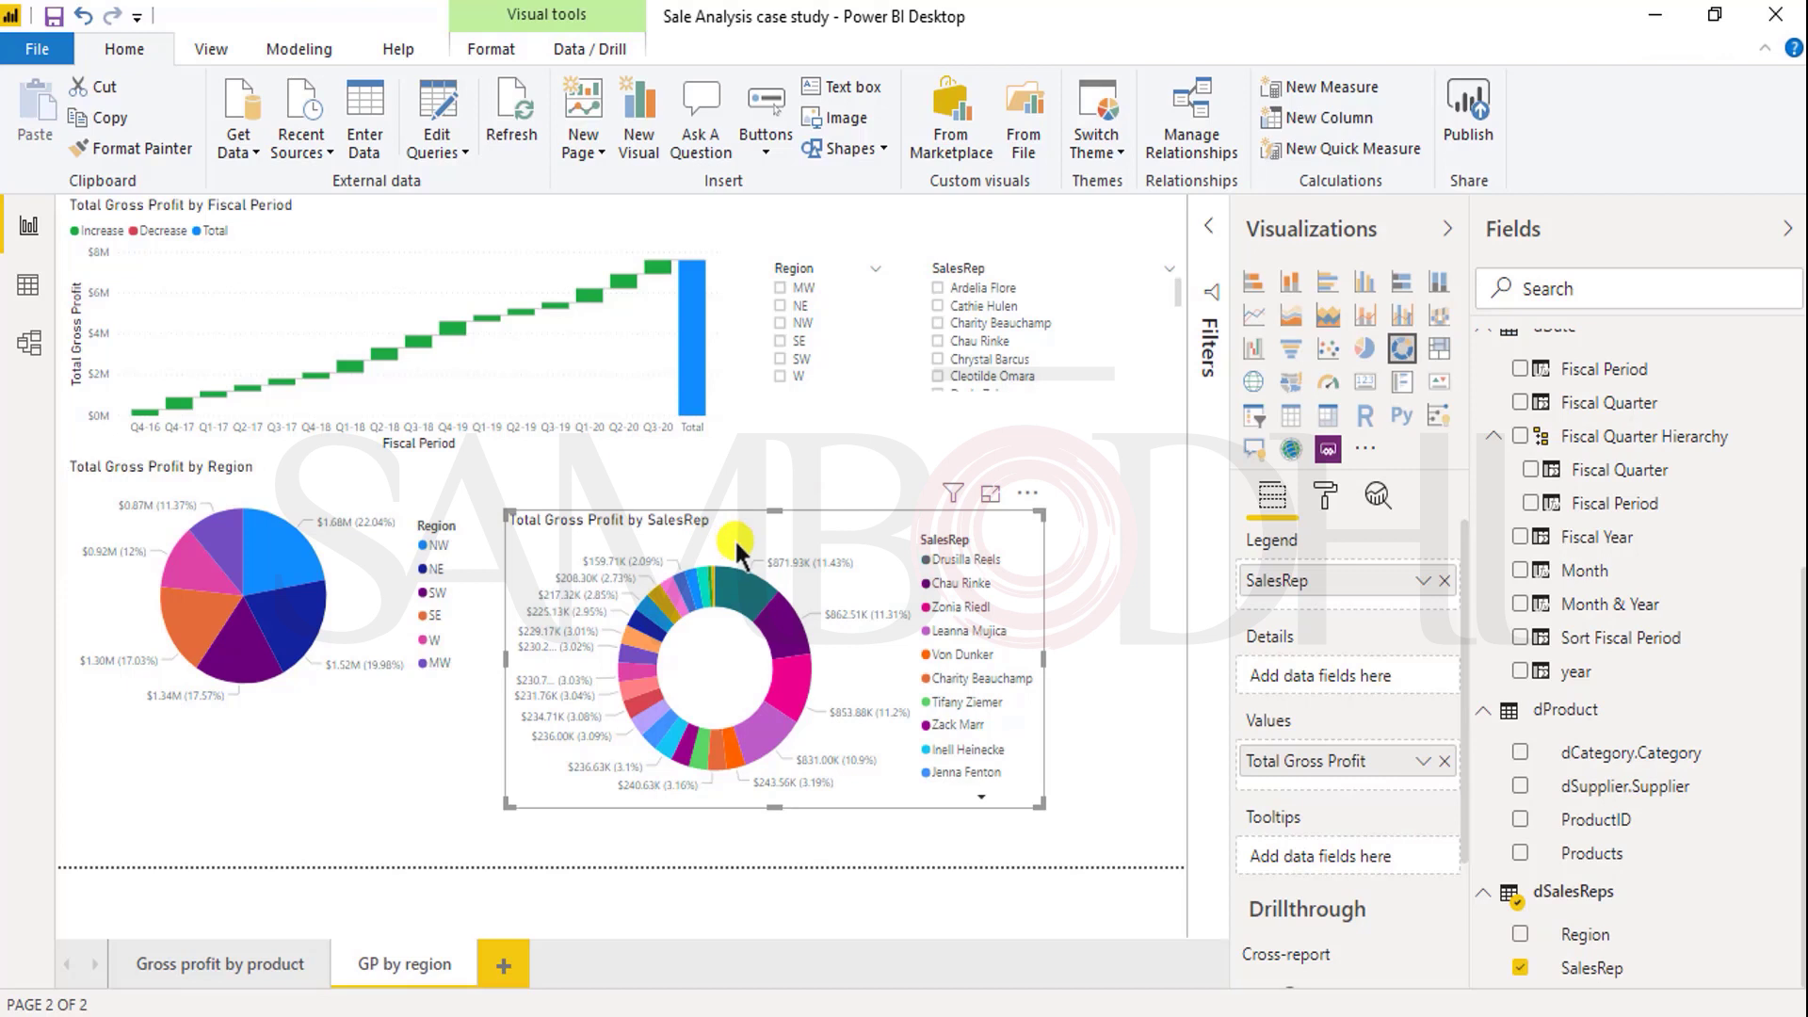
{"action": "left_click", "coordinate": [367, 484]}
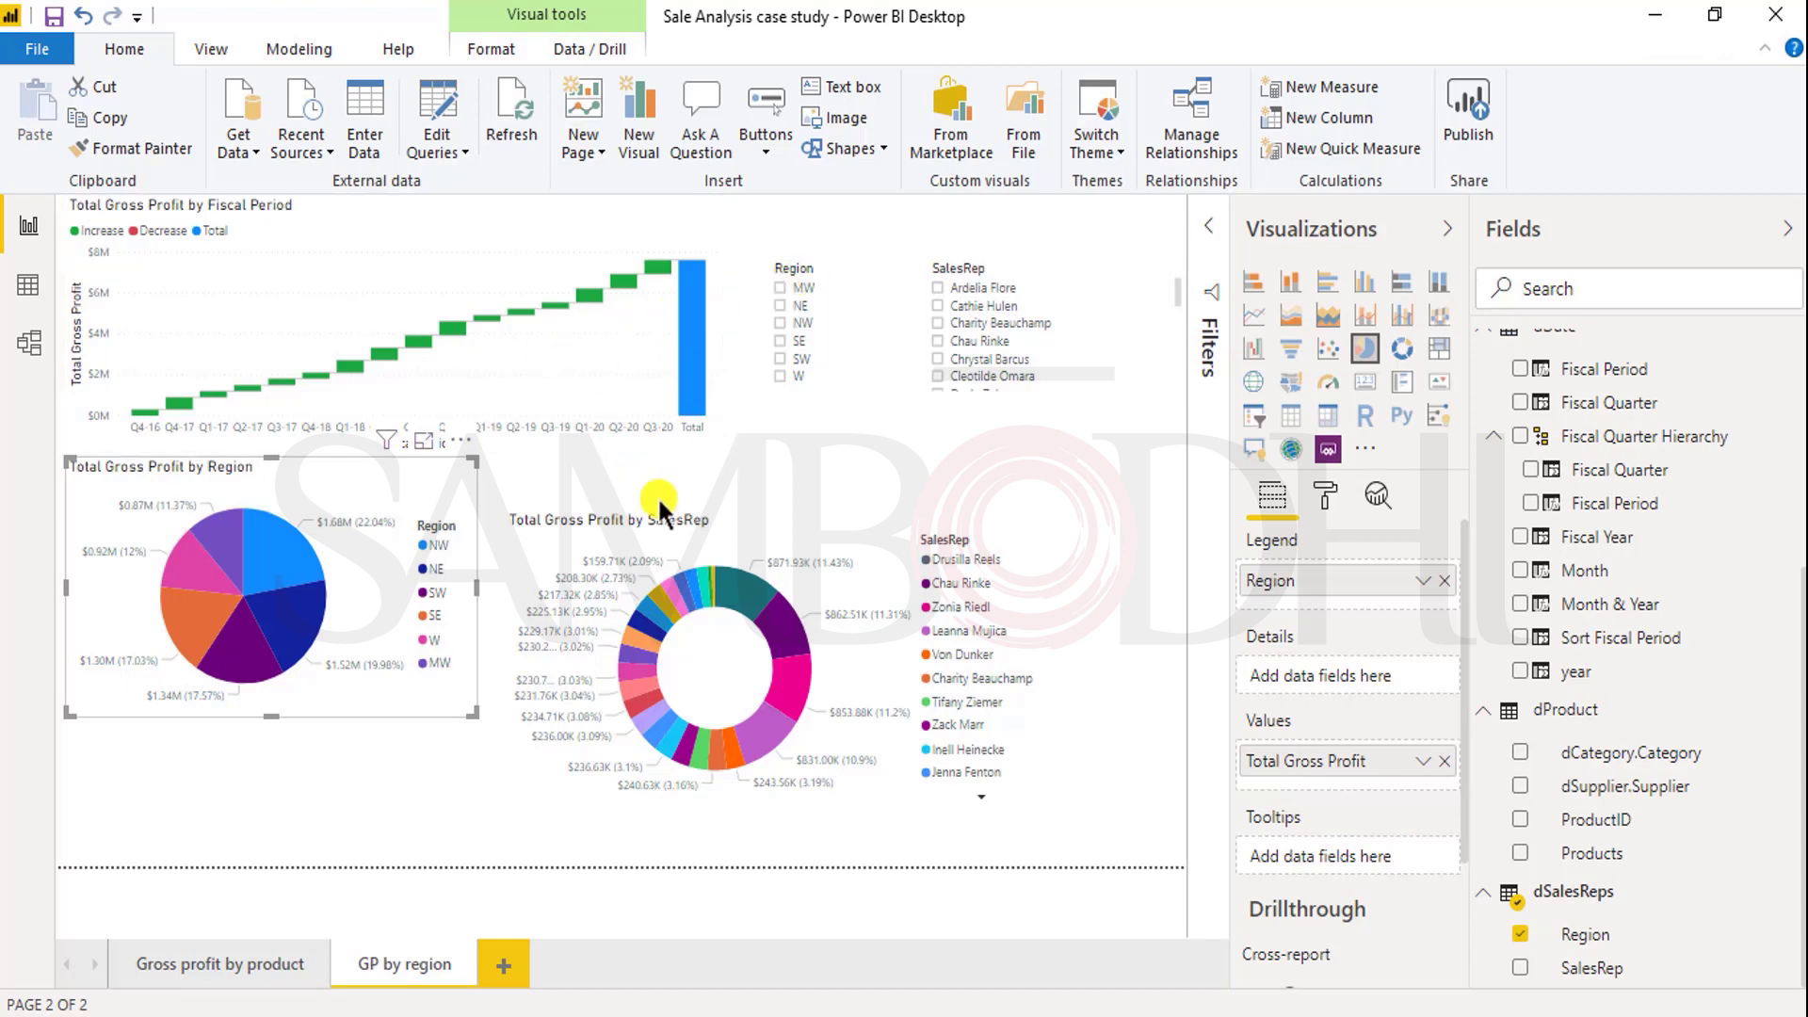
Step: Filter the "GP by region" page to region MW and its first listed sales representative, and clear both slicers
{"action": "left_click", "coordinate": [782, 288]}
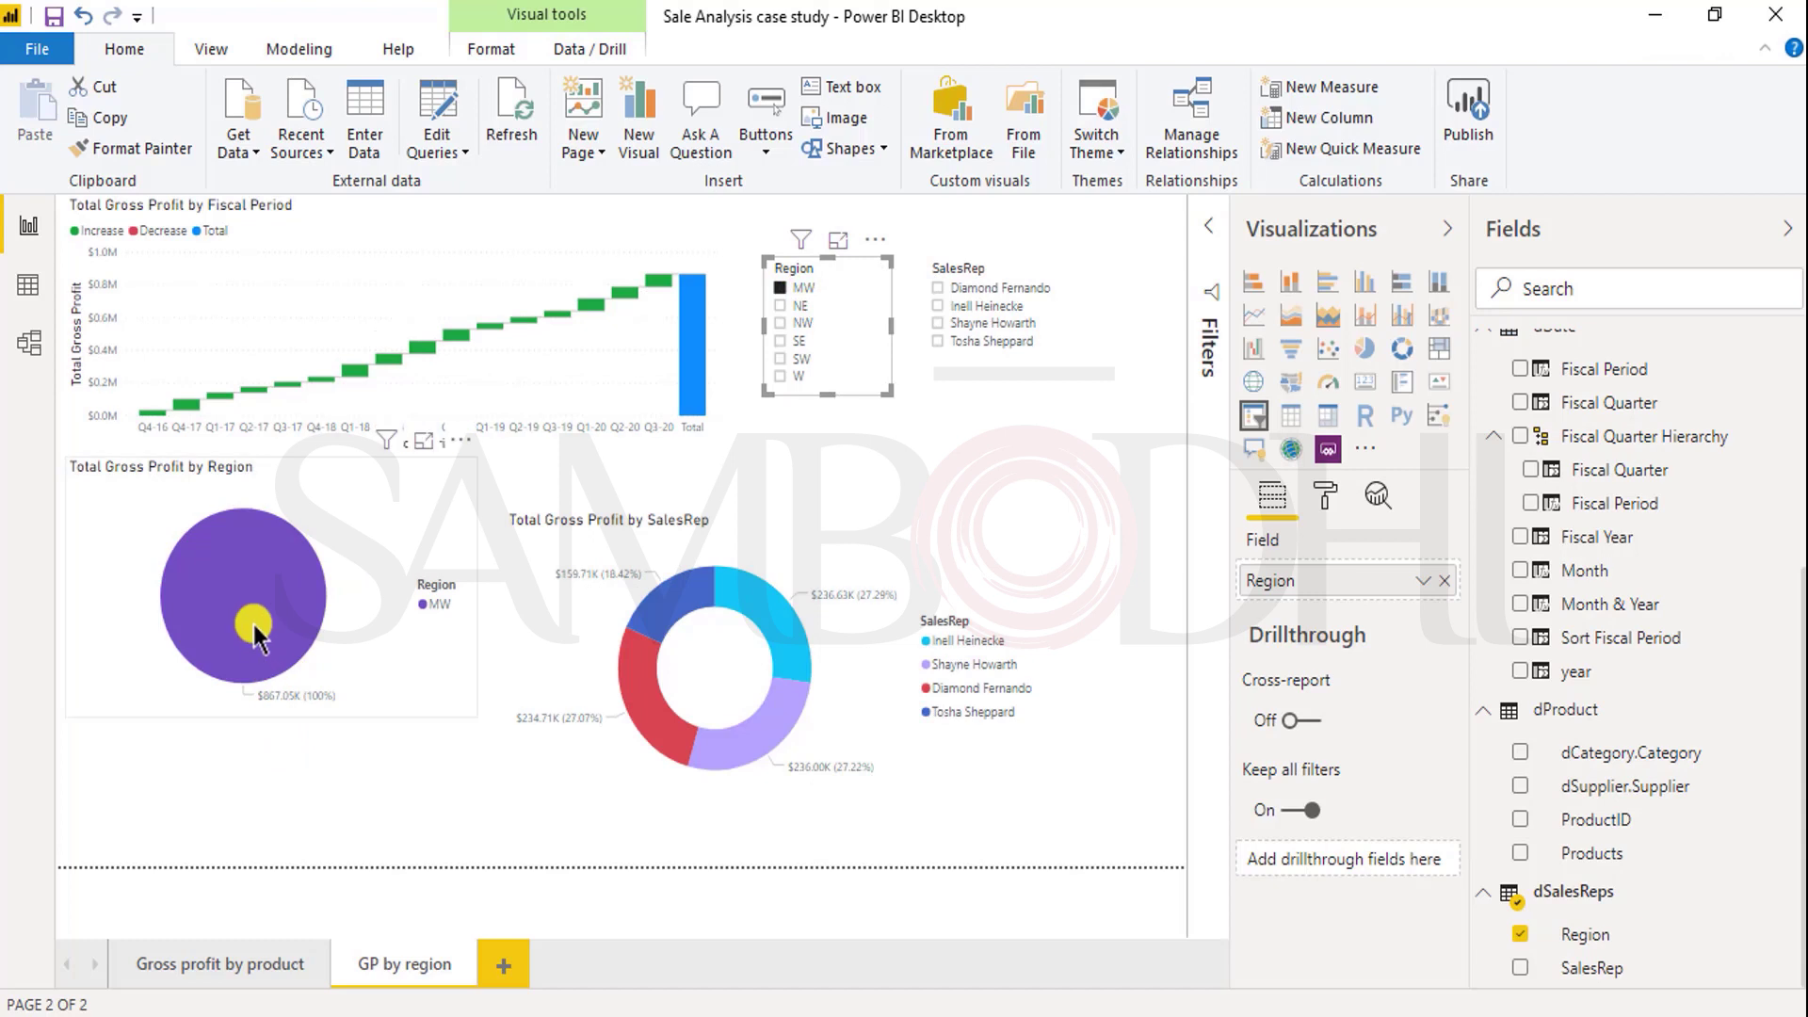
{"action": "mouse_move", "coordinate": [253, 658]}
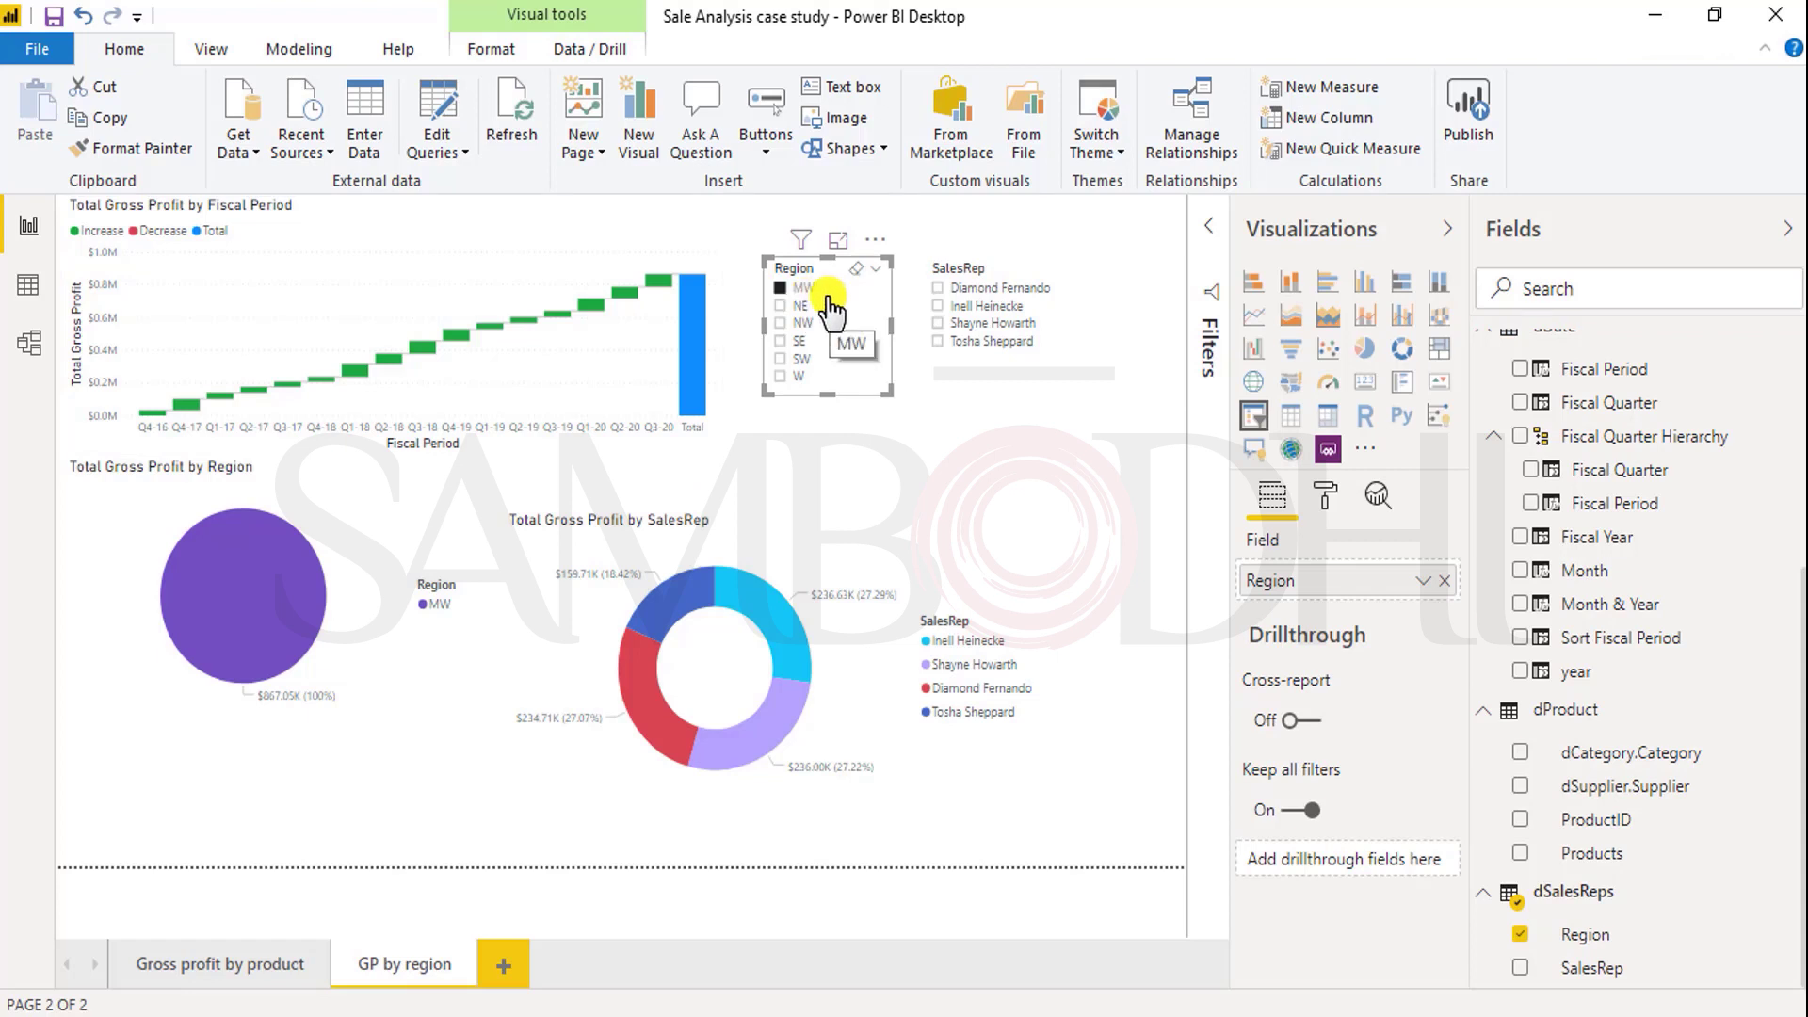
{"action": "left_click", "coordinate": [938, 288]}
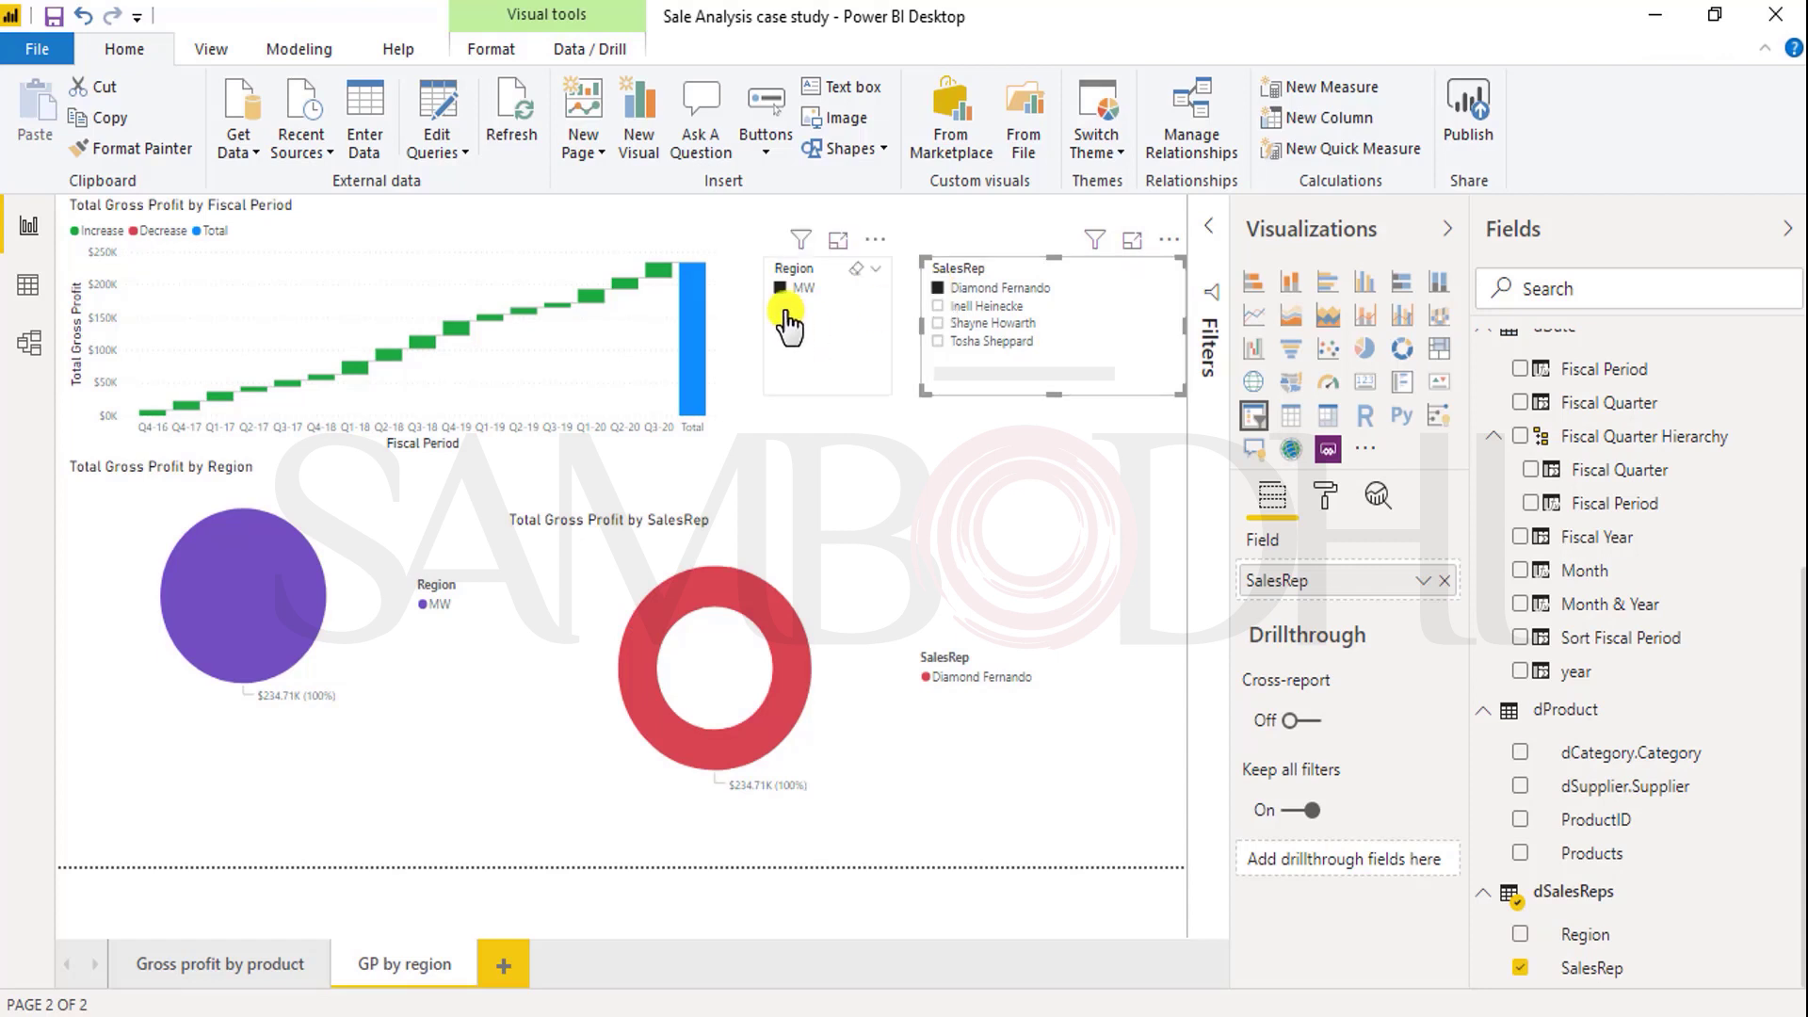
{"action": "left_click", "coordinate": [858, 275]}
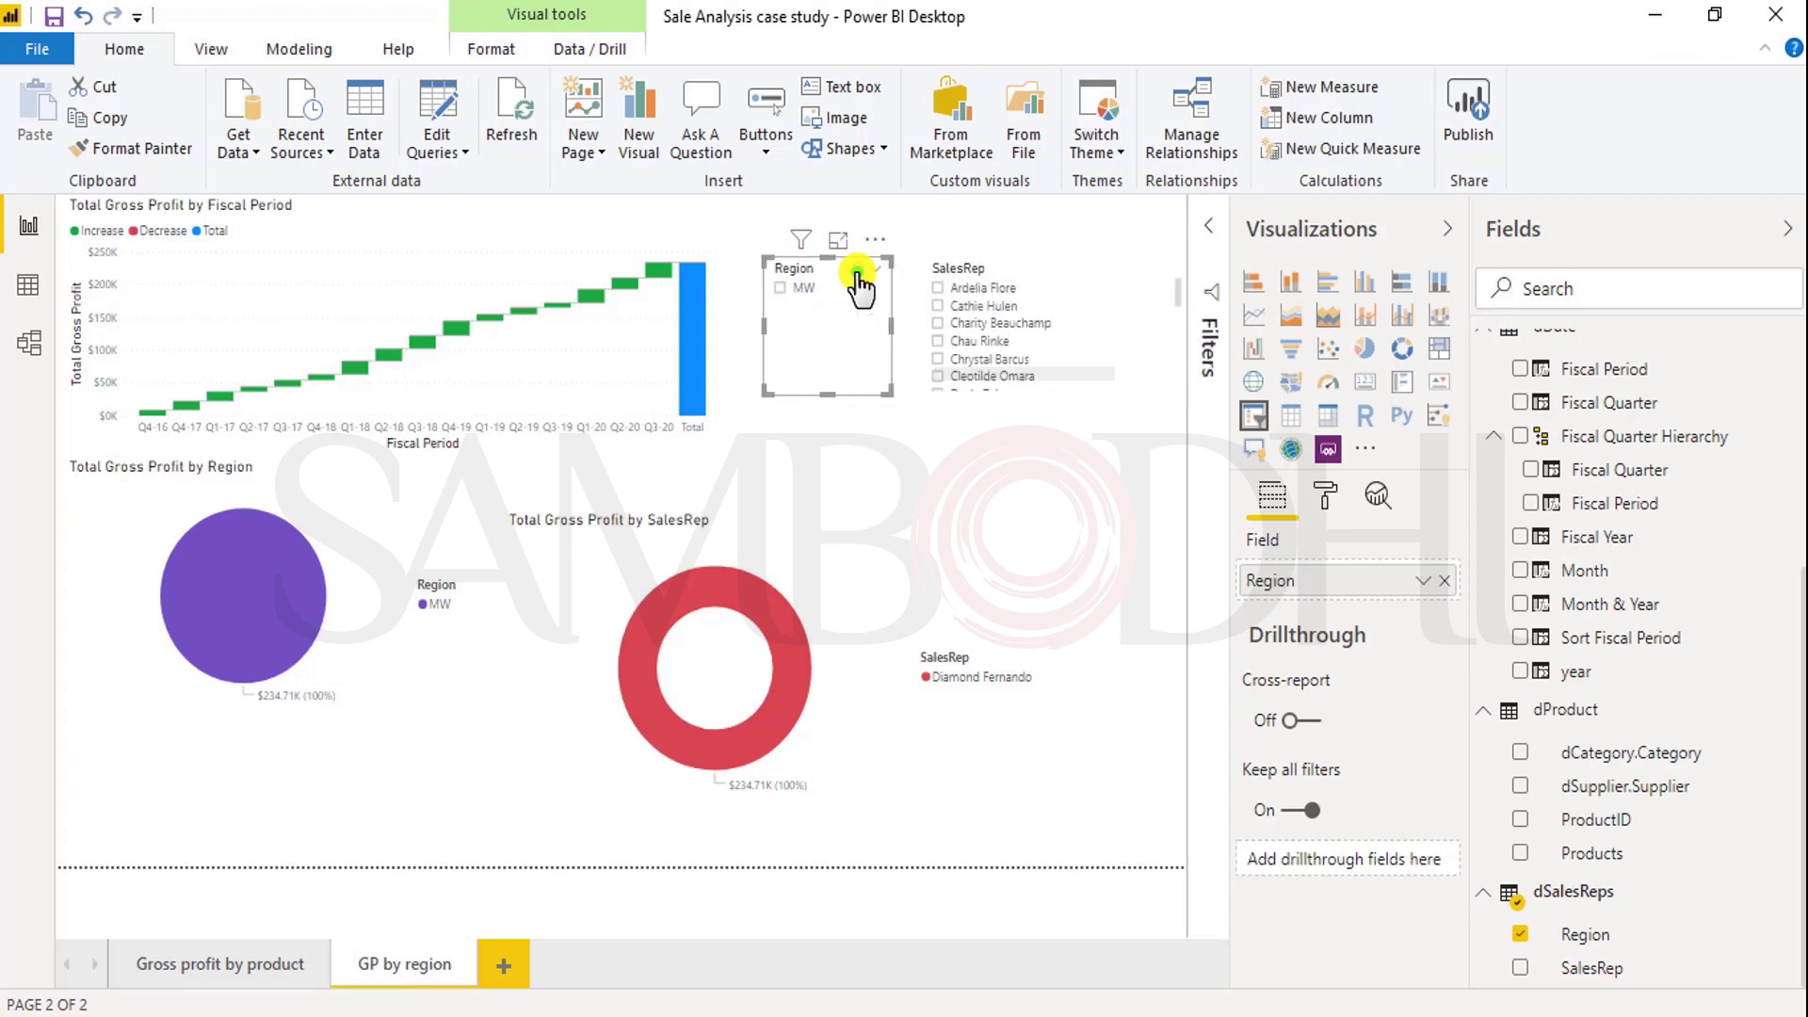
{"action": "left_click", "coordinate": [1153, 271]}
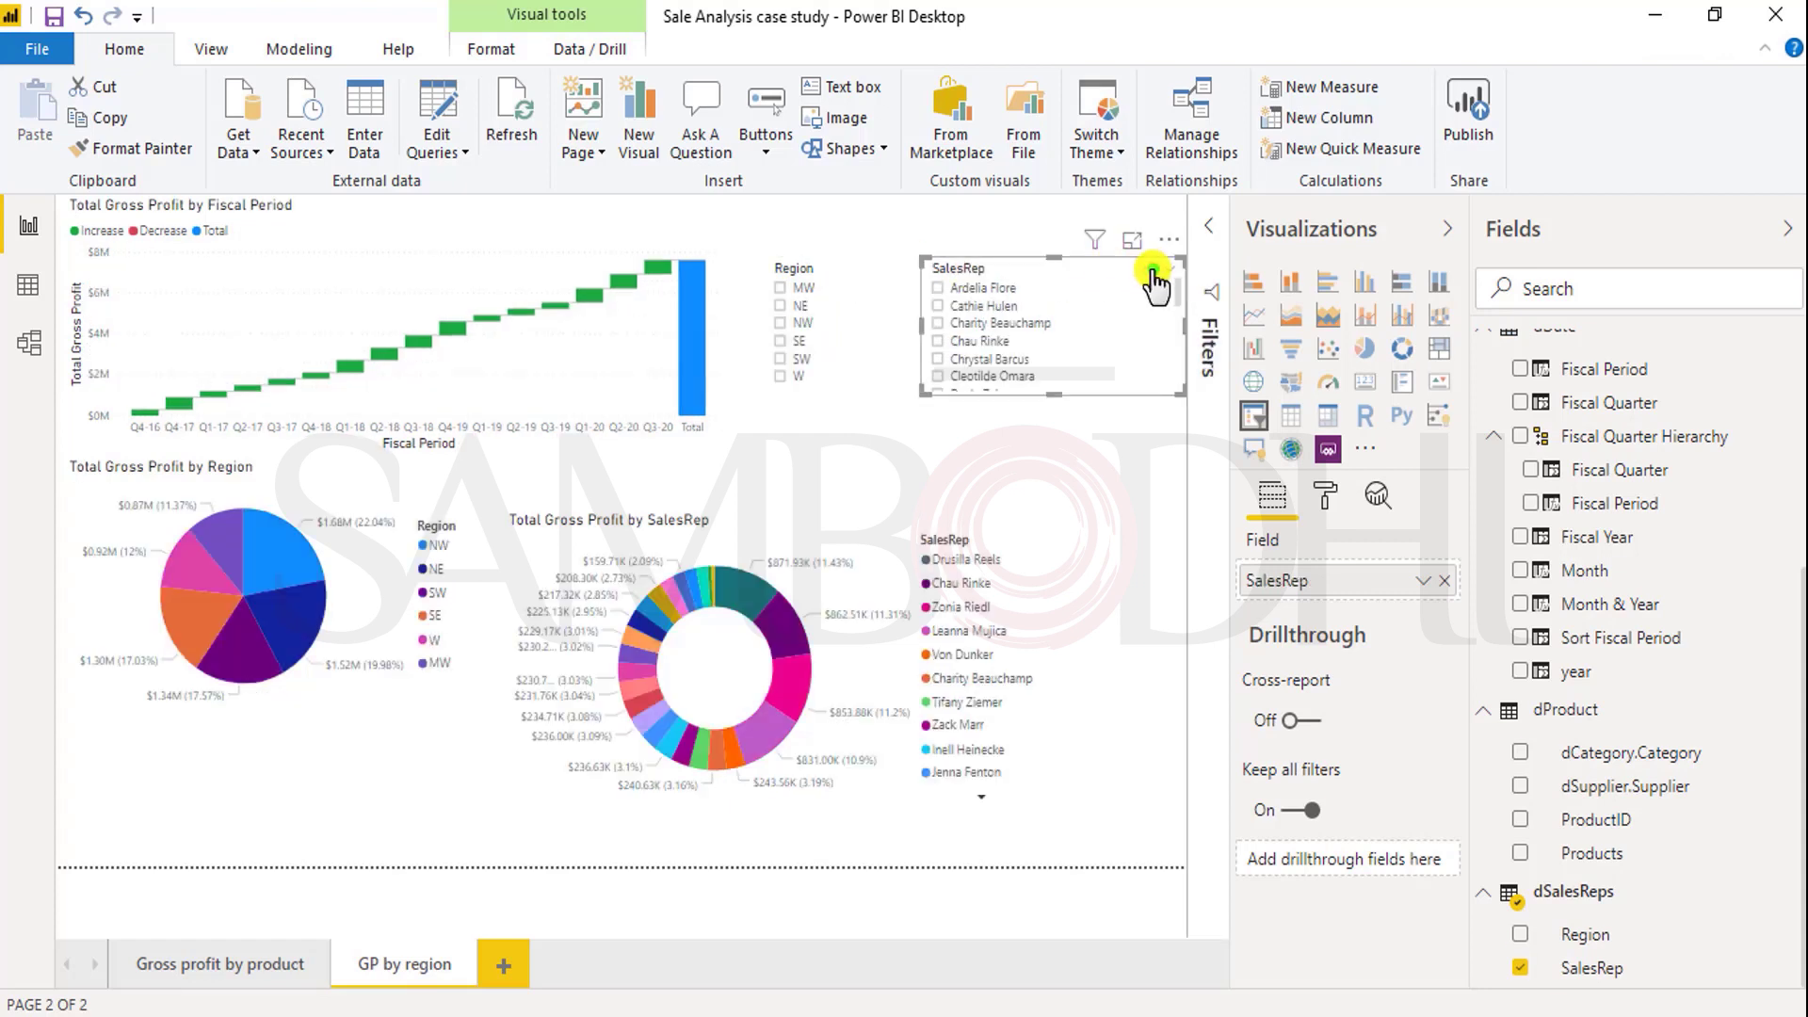
Step: Add a third report page and name it "Average daily GP"
{"action": "left_click", "coordinate": [250, 966]}
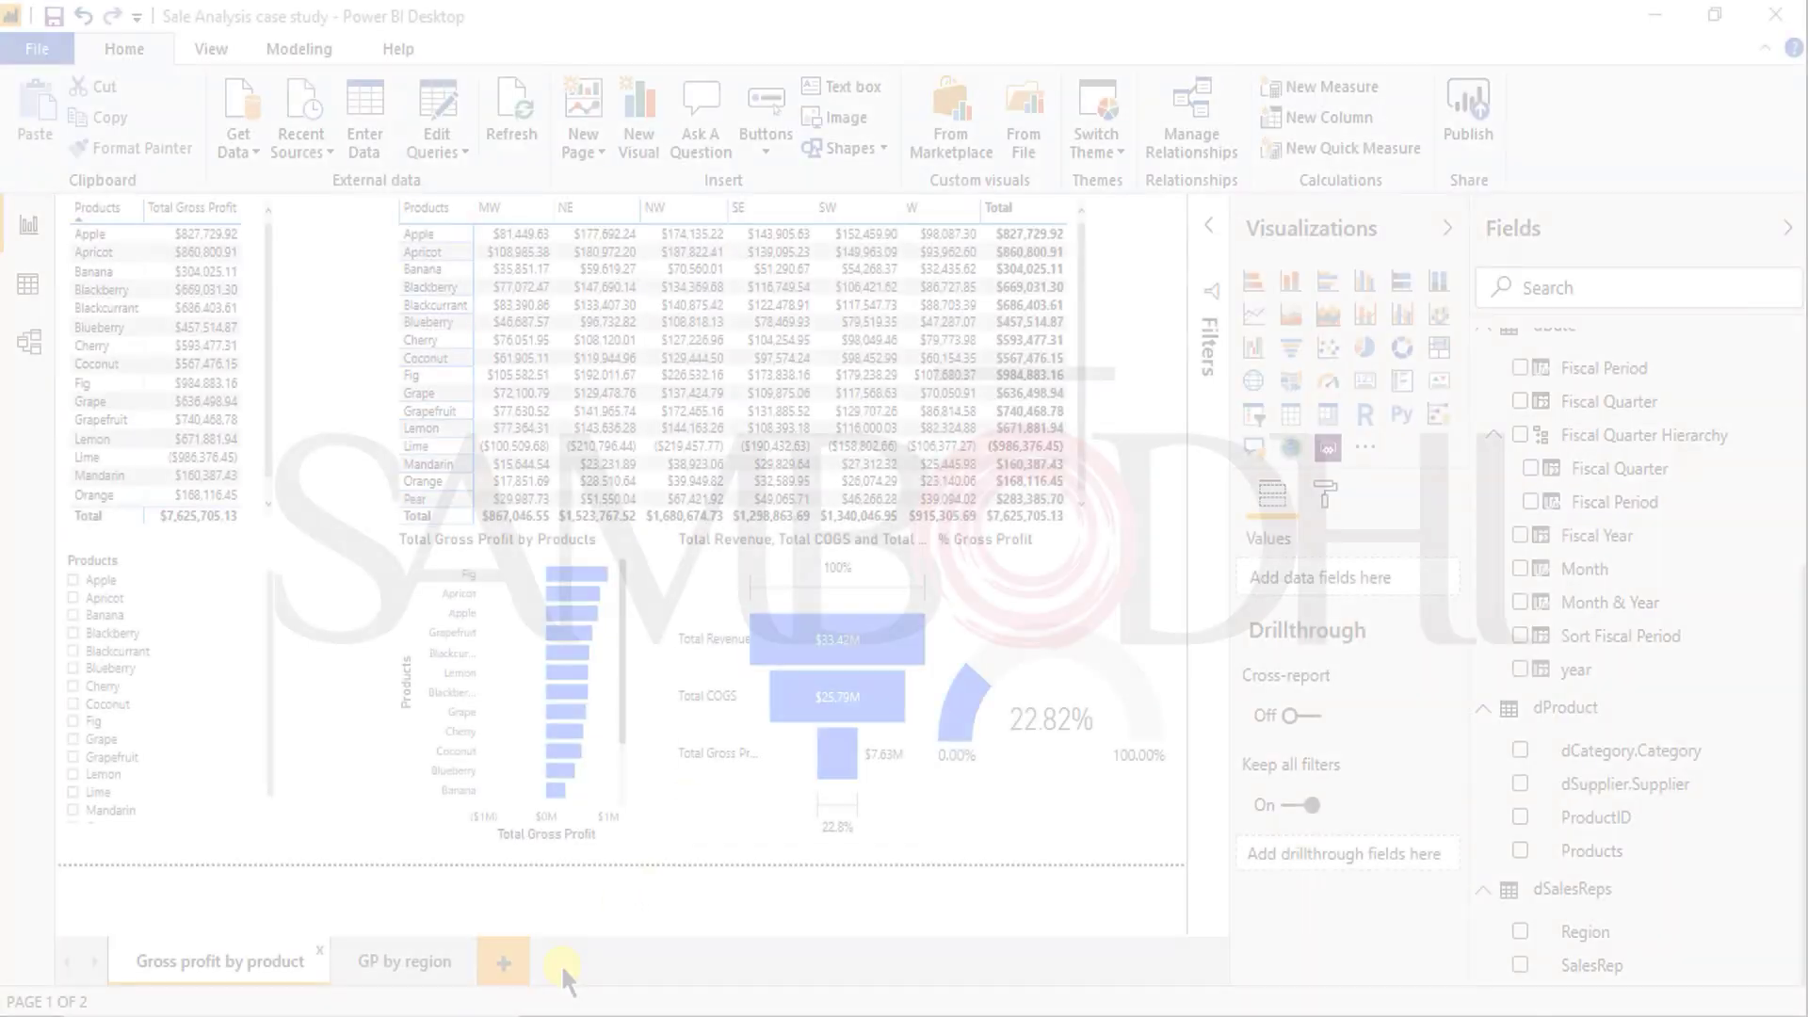
{"action": "left_click", "coordinate": [500, 961]}
{"action": "double_click", "coordinate": [504, 955]}
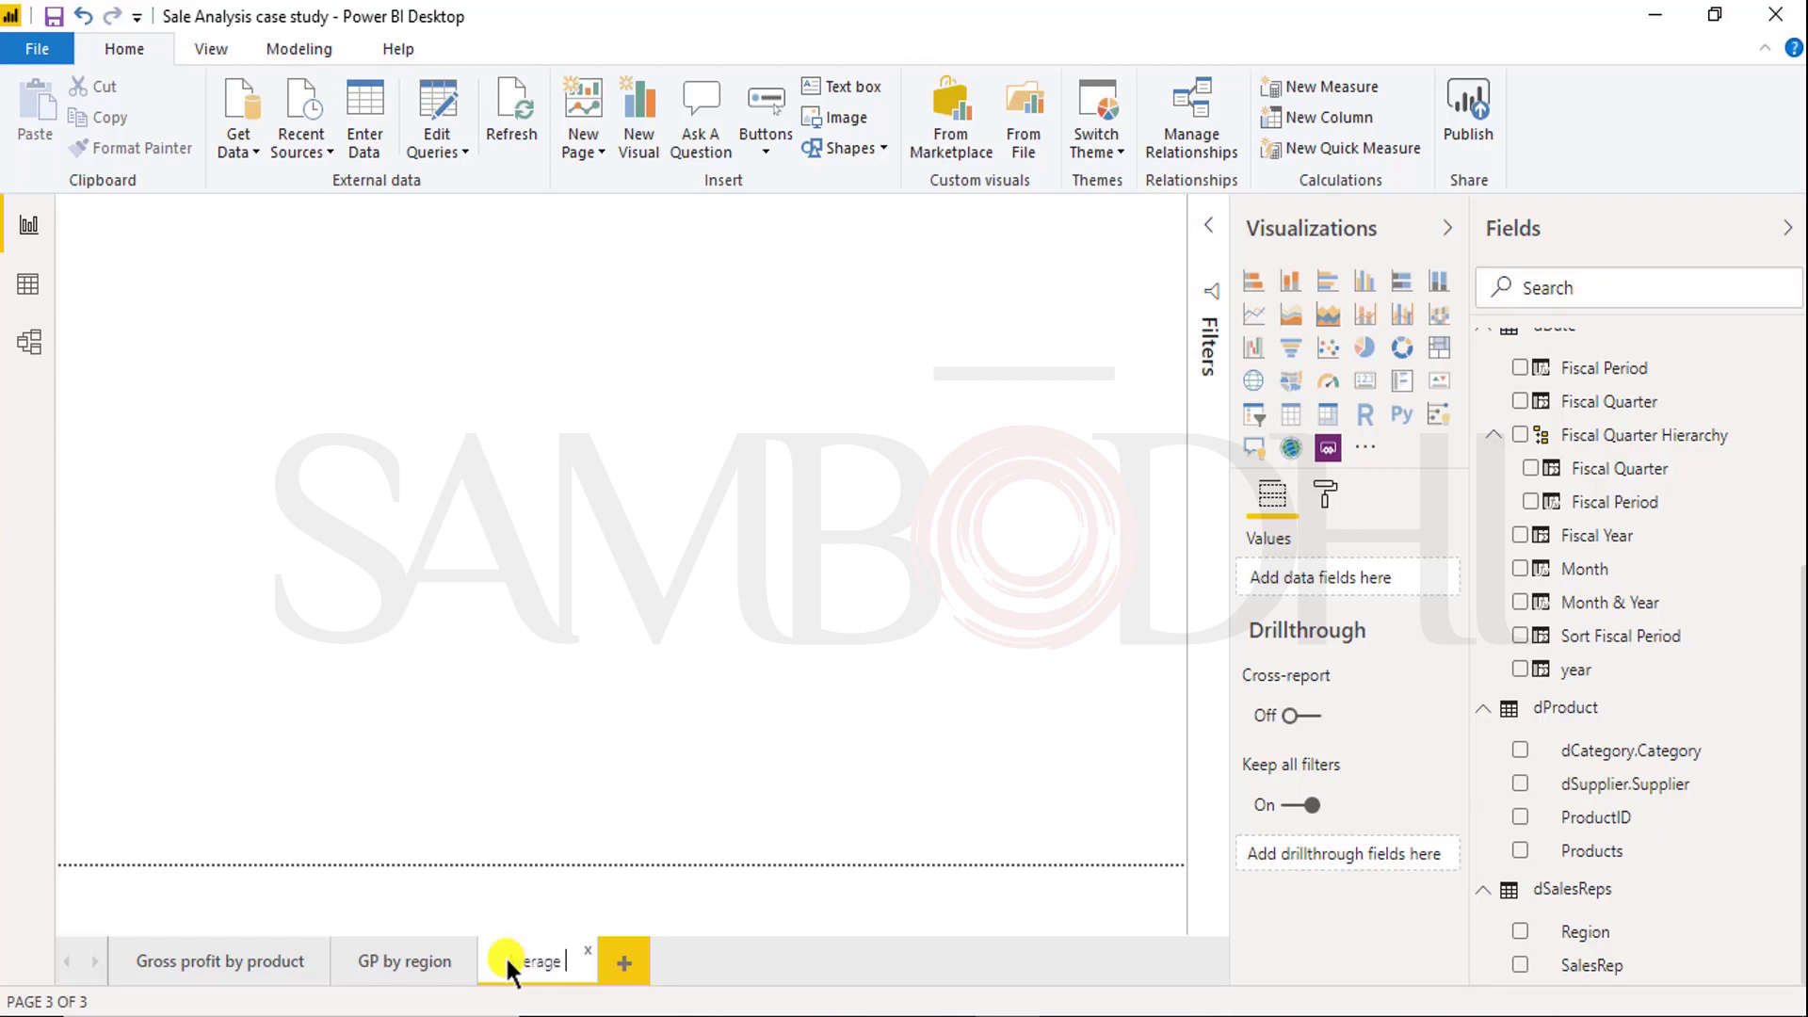
{"action": "type", "text": "daily GP"}
{"action": "left_click", "coordinate": [528, 634]}
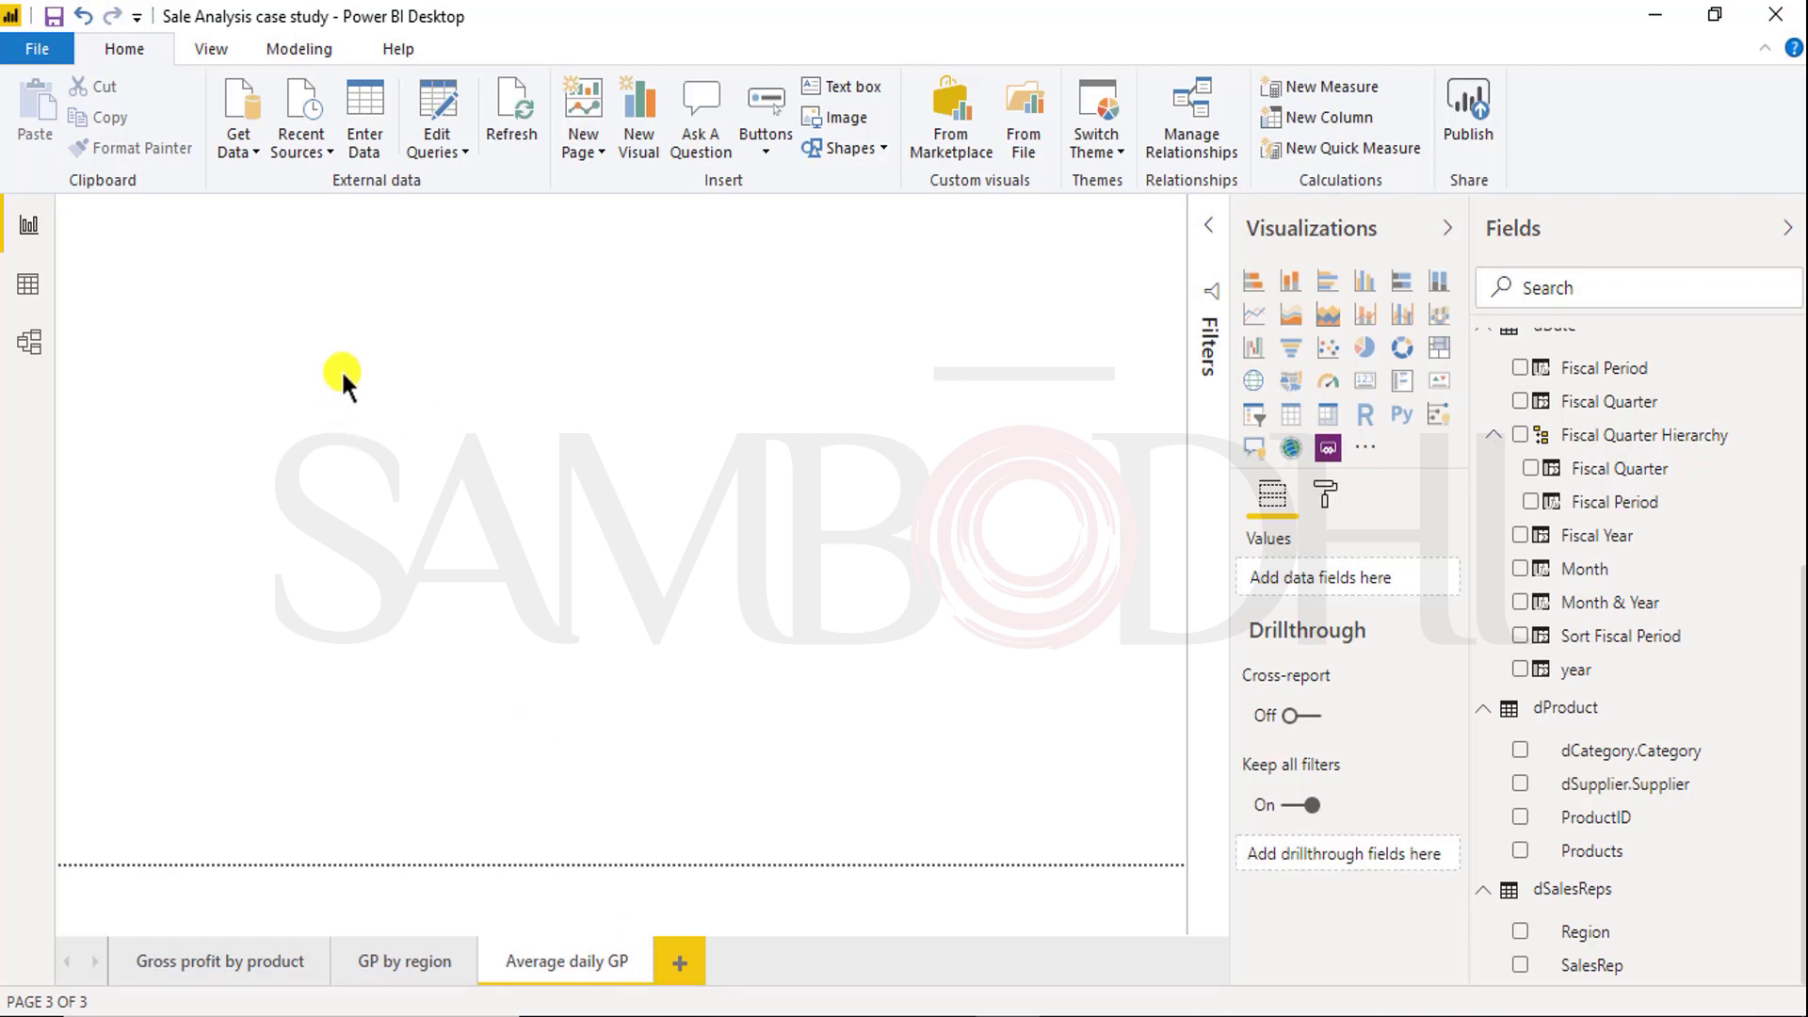
Step: Insert a matrix with Products as rows and Average Daily Gross Profit as values, and lengthen it to fit all products
{"action": "left_click", "coordinate": [1328, 415]}
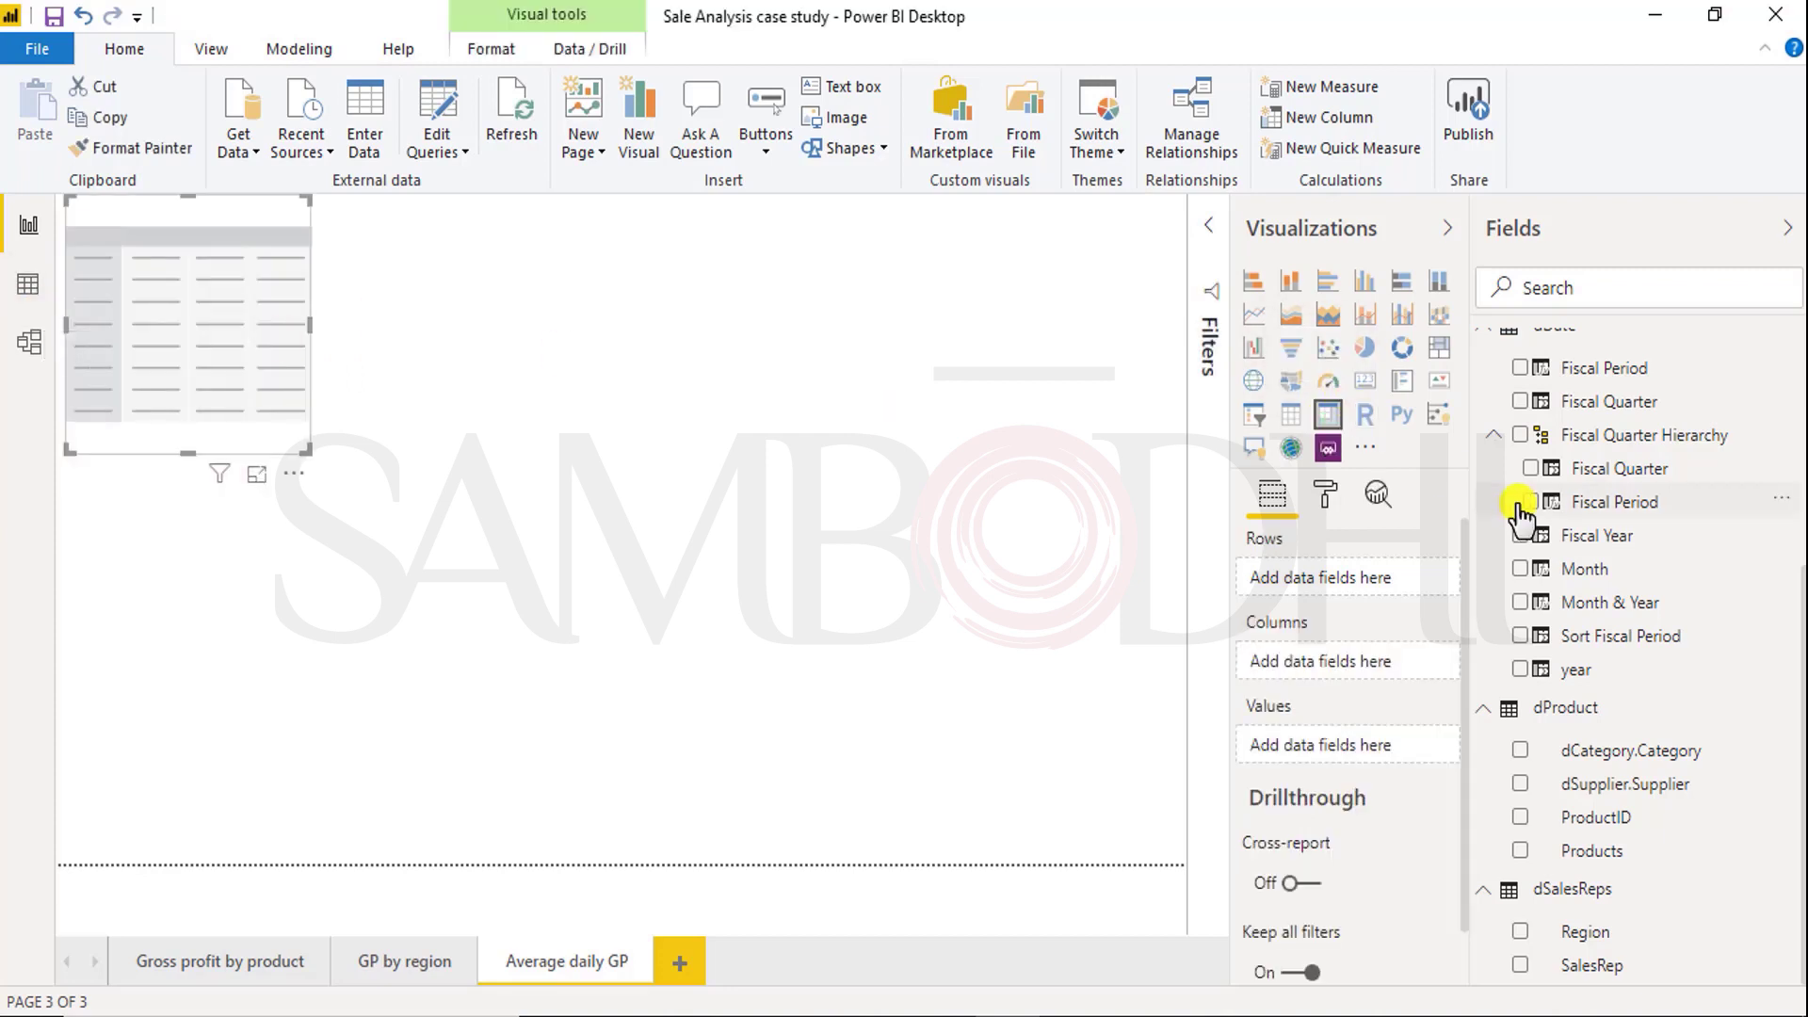
{"action": "scroll", "coordinate": [1521, 513], "scroll_direction": "up", "scroll_amount": 4}
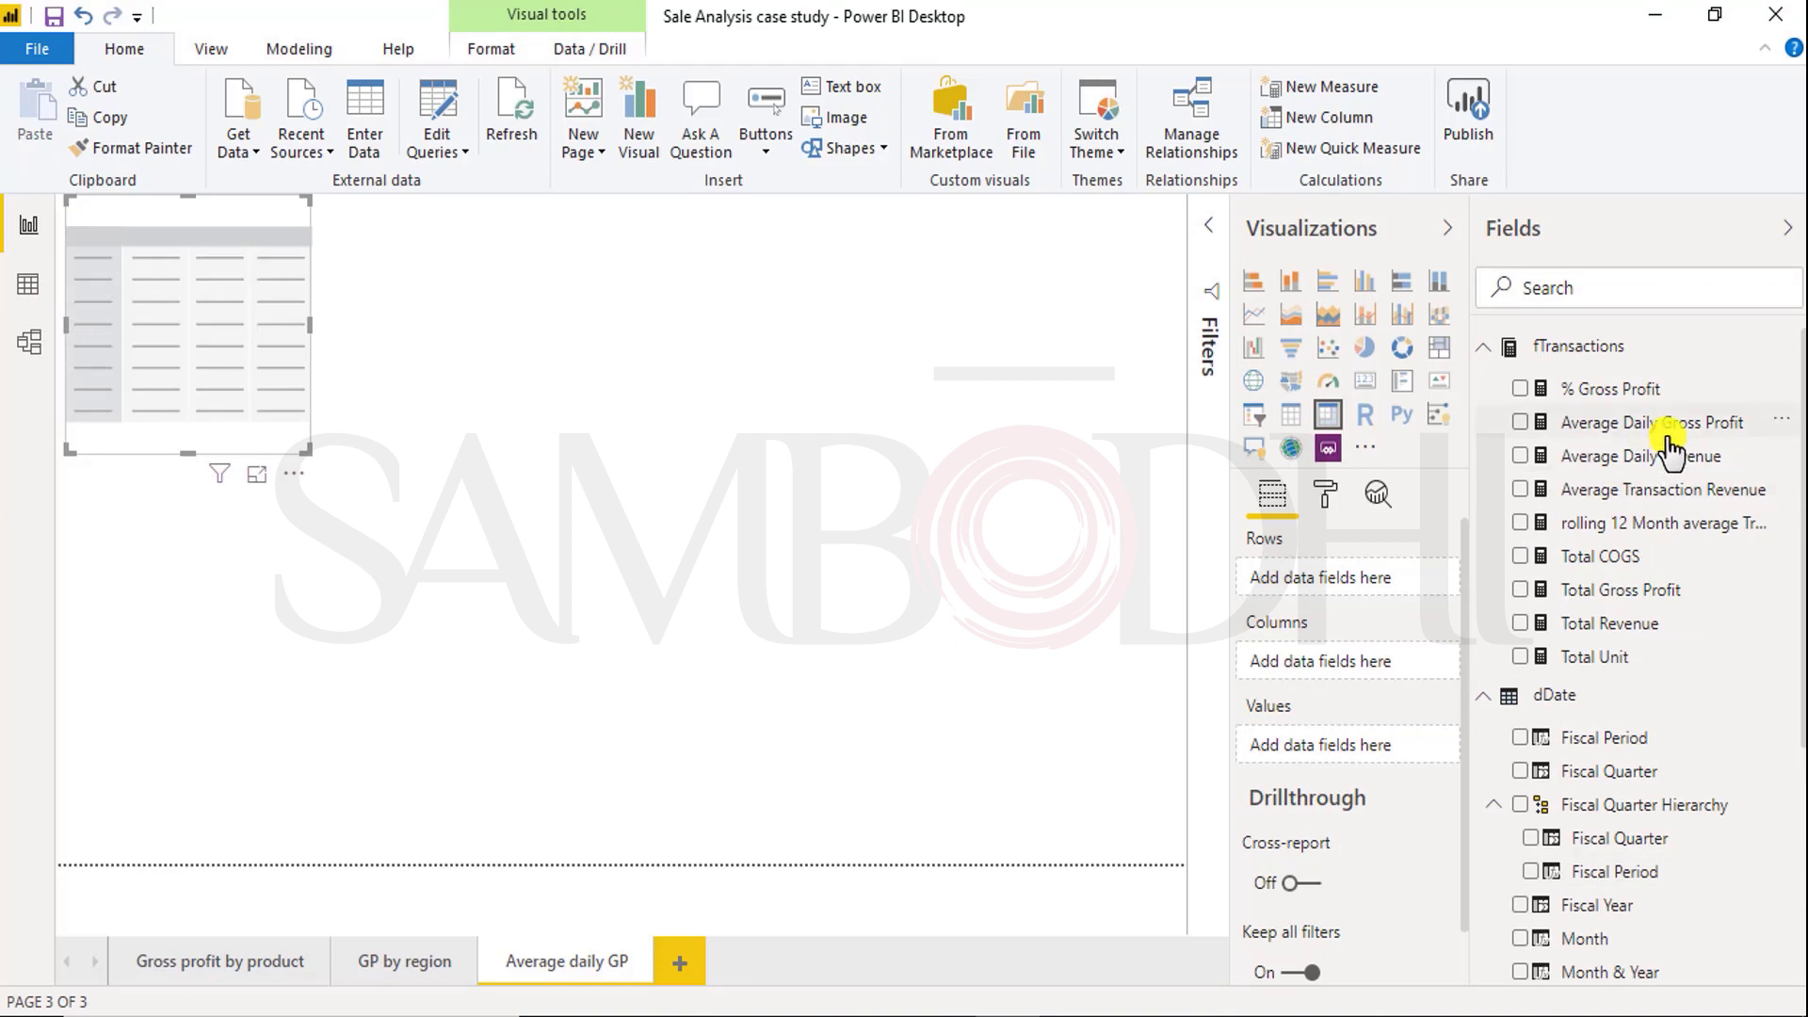
{"action": "scroll", "coordinate": [1607, 740], "scroll_direction": "down", "scroll_amount": 4}
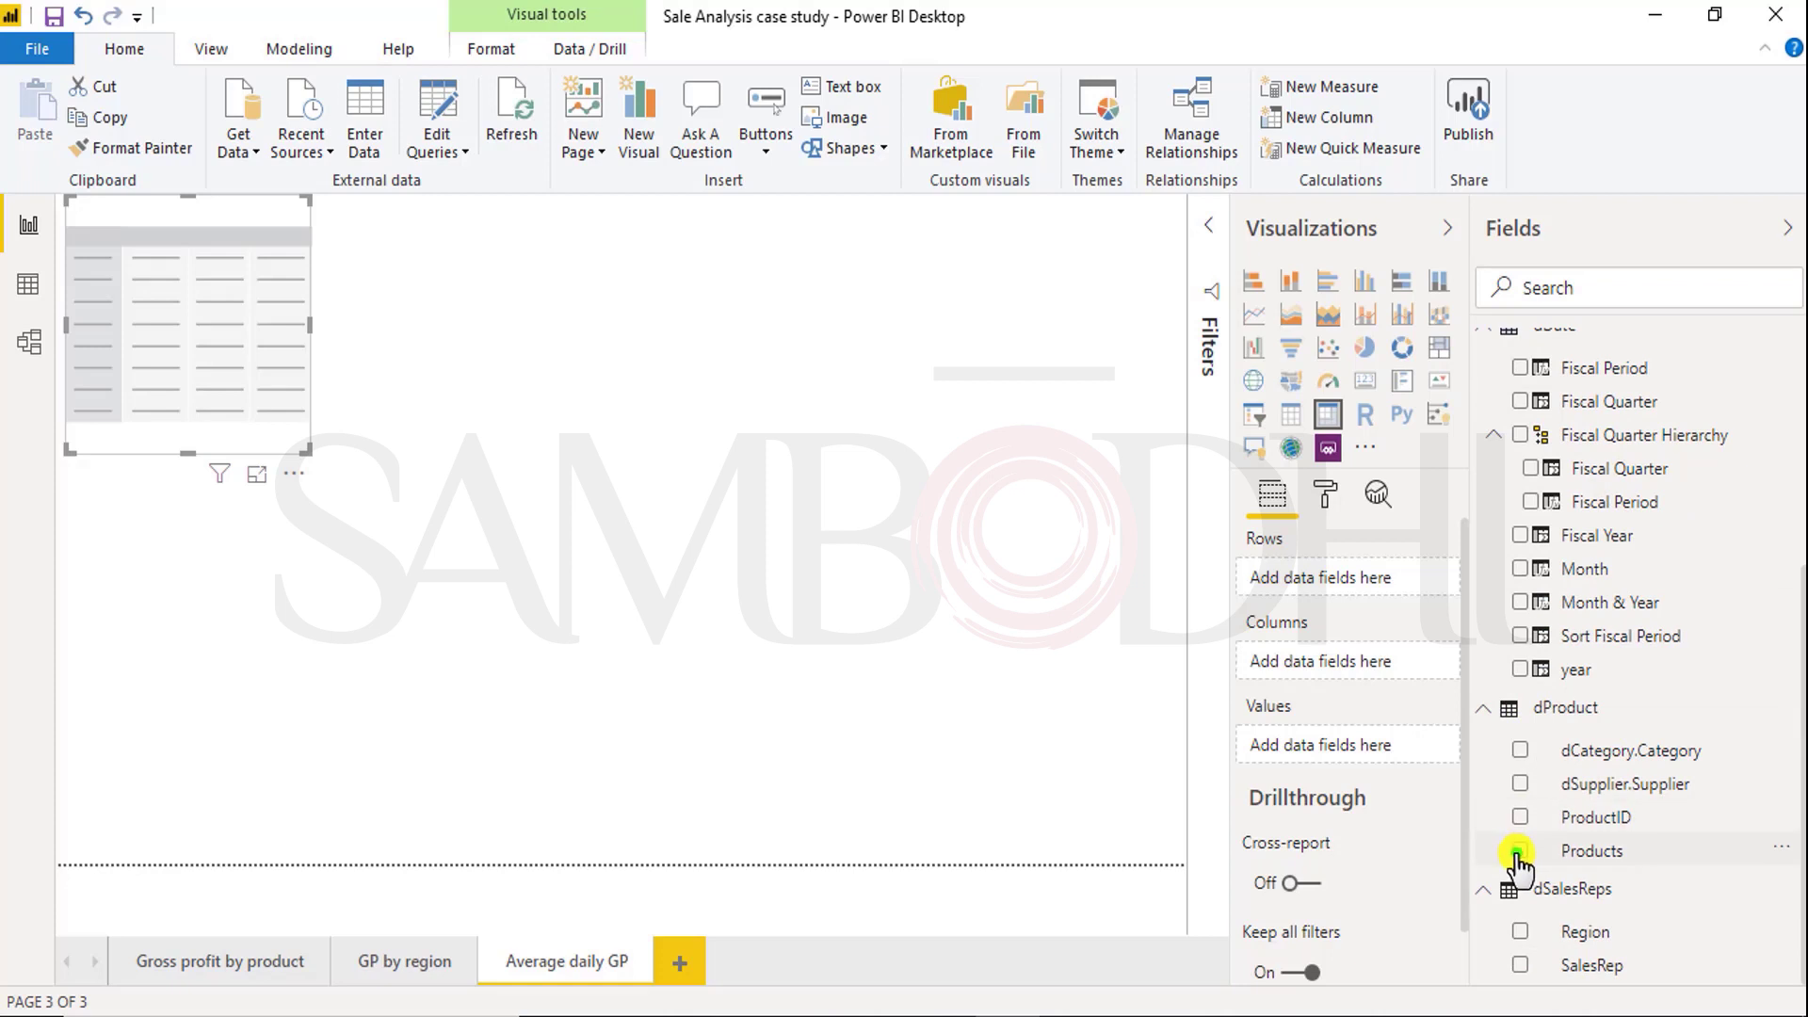
{"action": "left_click", "coordinate": [1518, 852]}
{"action": "scroll", "coordinate": [1544, 565], "scroll_direction": "up", "scroll_amount": 4}
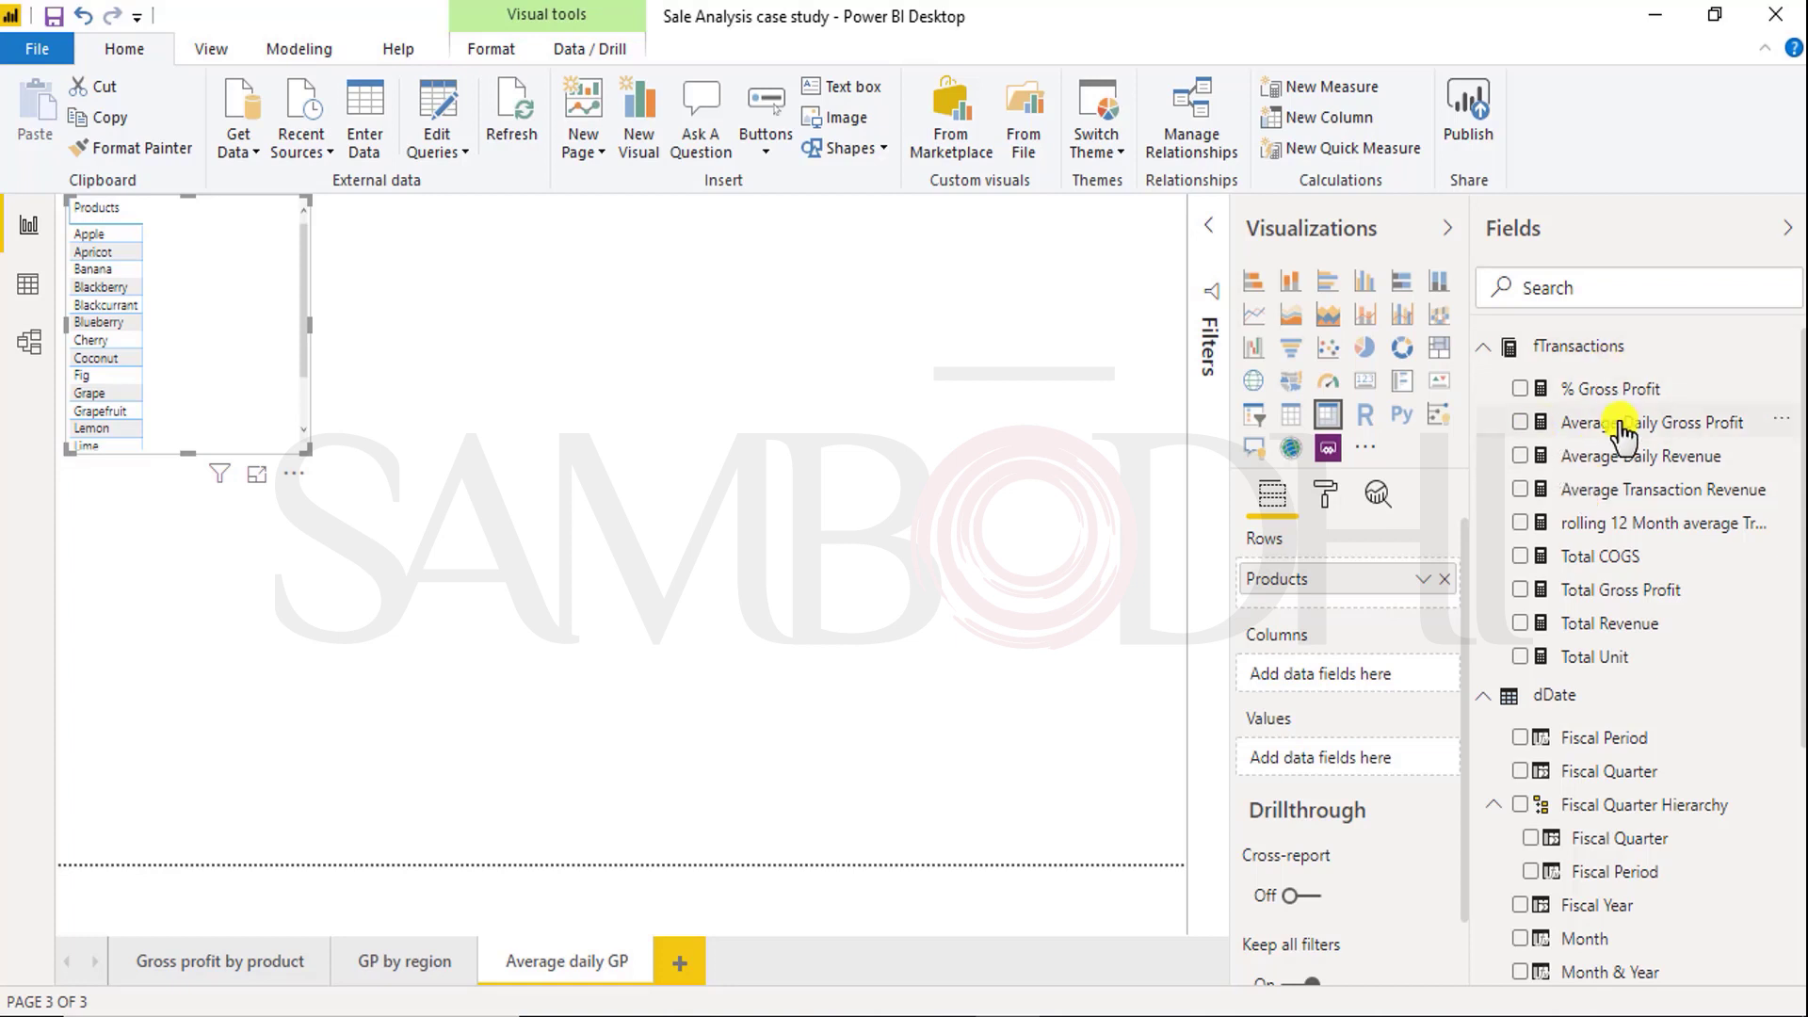
{"action": "left_click", "coordinate": [1543, 426]}
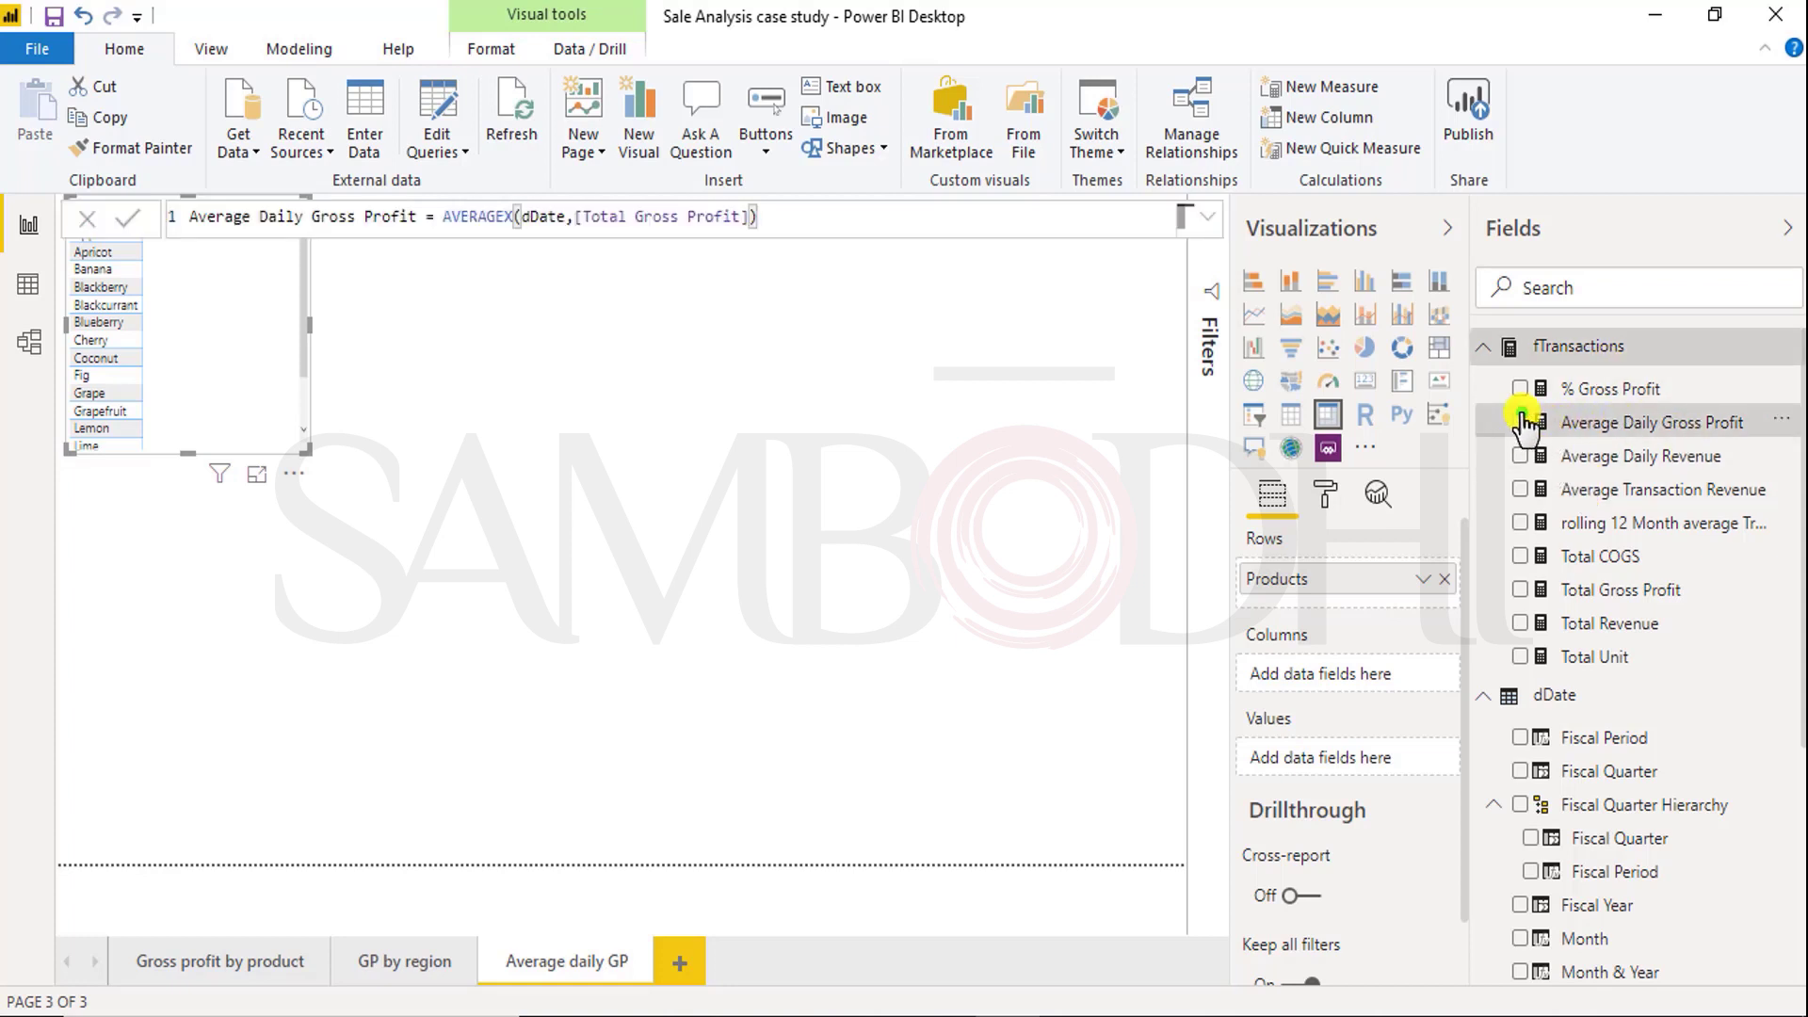
{"action": "left_click", "coordinate": [1521, 424]}
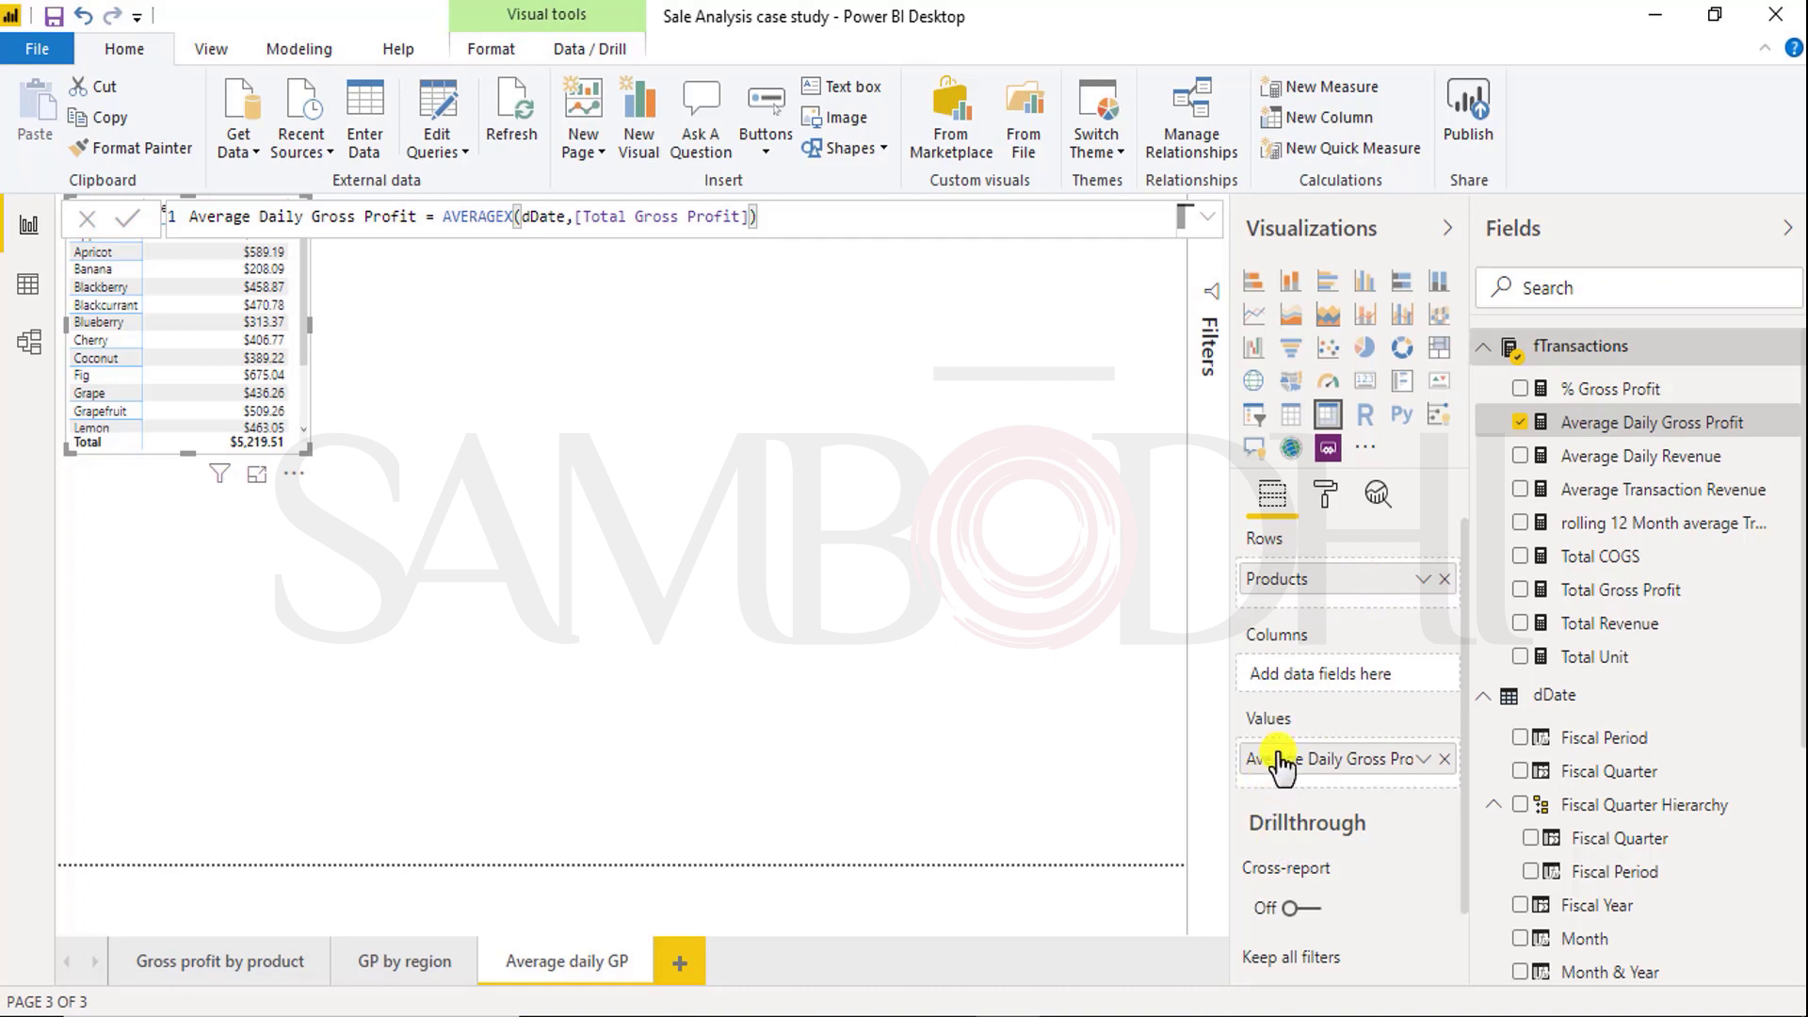
{"action": "left_click_drag", "start_coordinate": [185, 452], "coordinate": [179, 596]}
{"action": "left_click", "coordinate": [375, 514]}
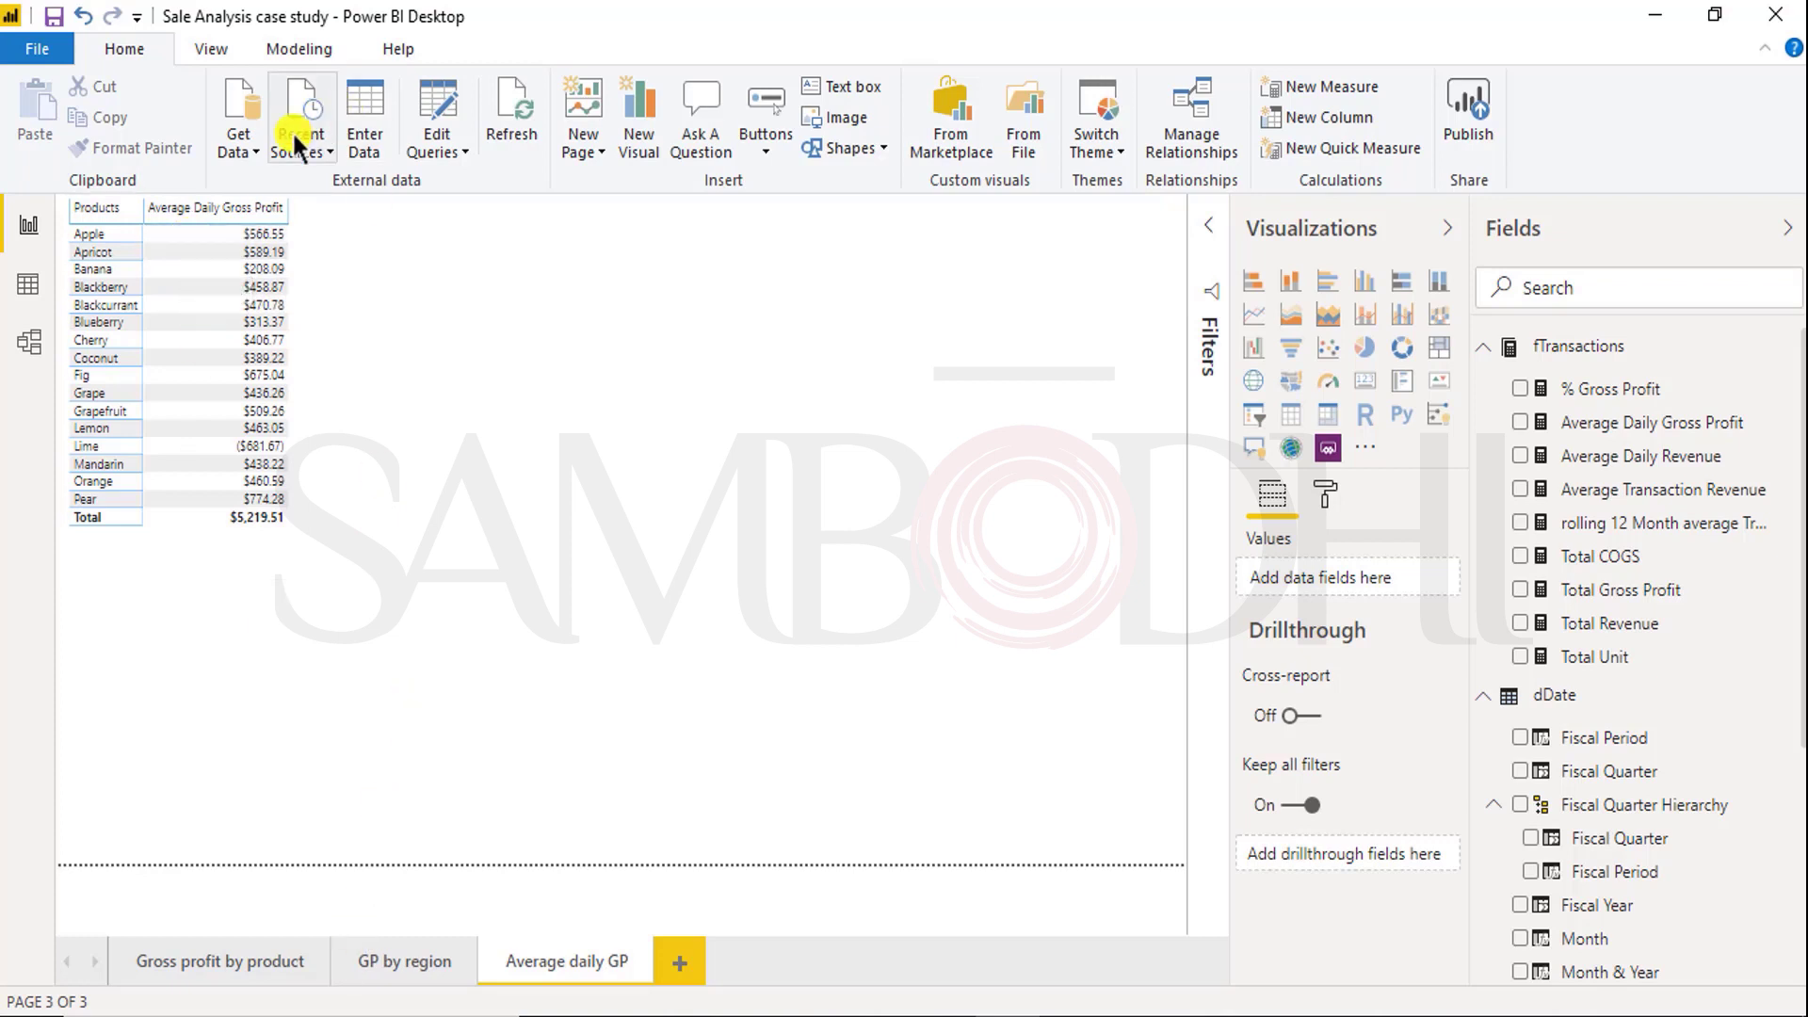
Step: Set the matrix's row header text size to 12 pt and lengthen the matrix slightly to fit its rows
{"action": "left_click", "coordinate": [126, 209]}
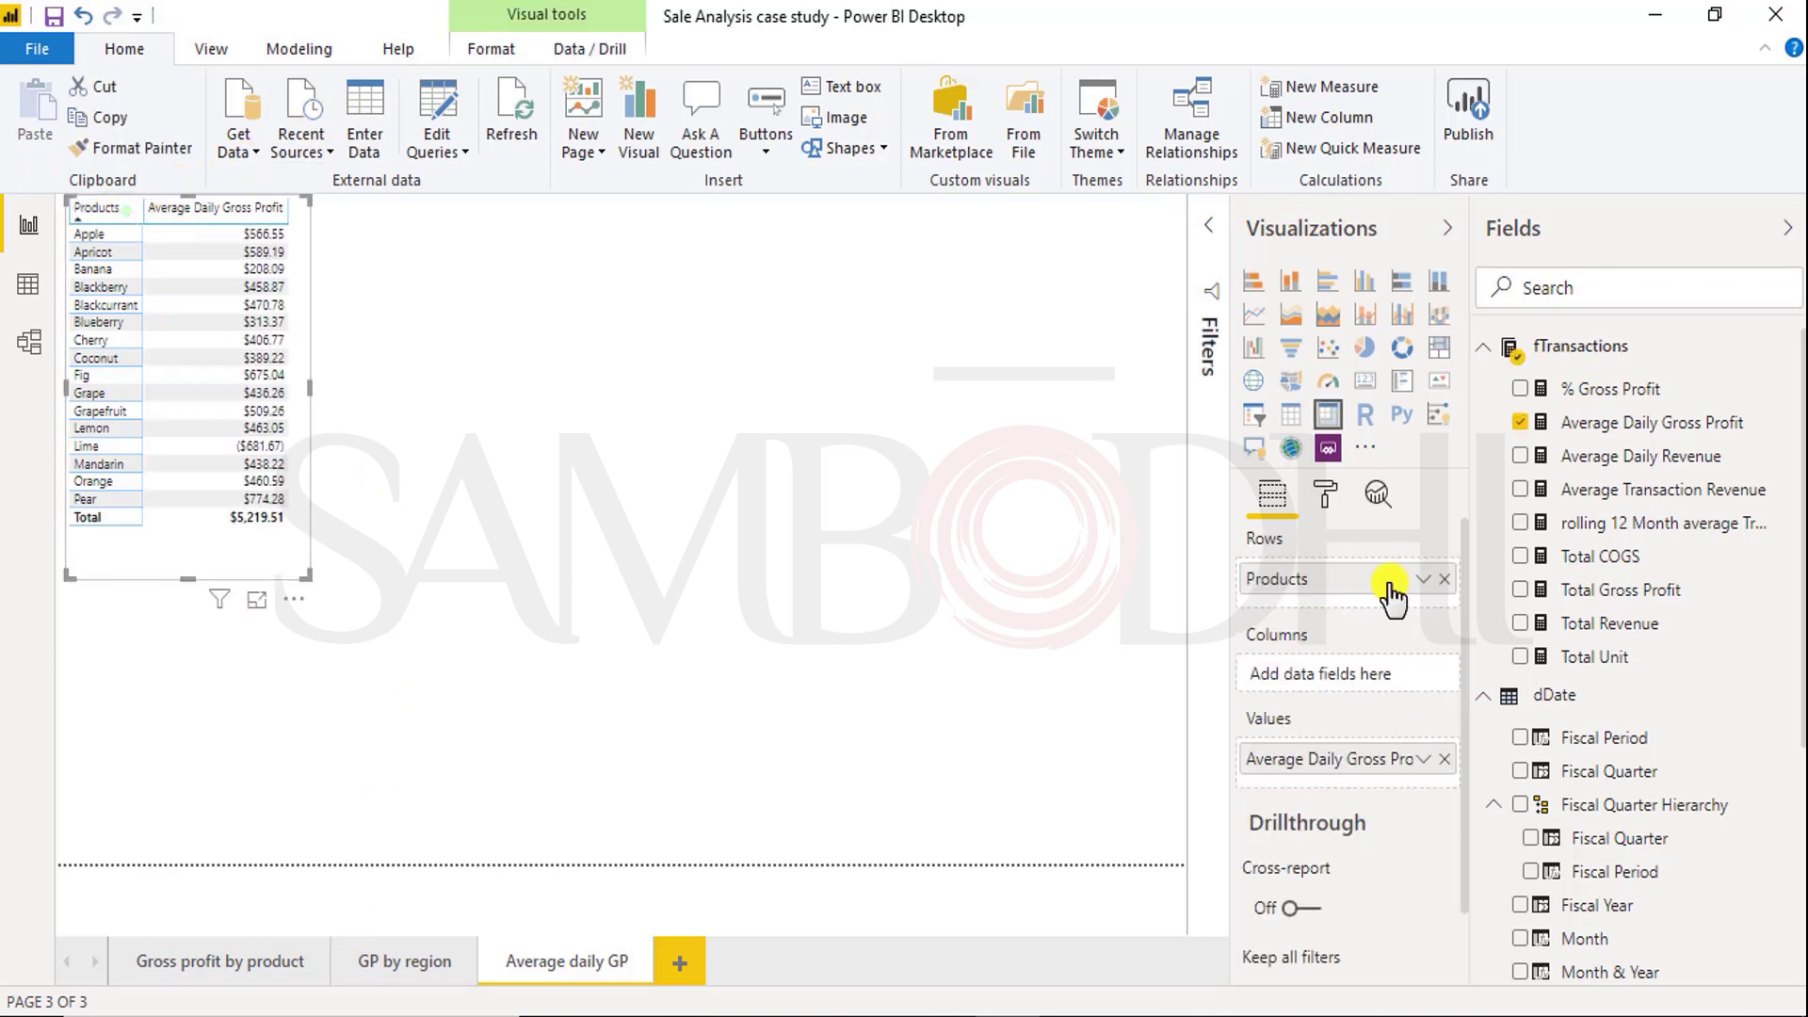
{"action": "left_click", "coordinate": [1322, 495]}
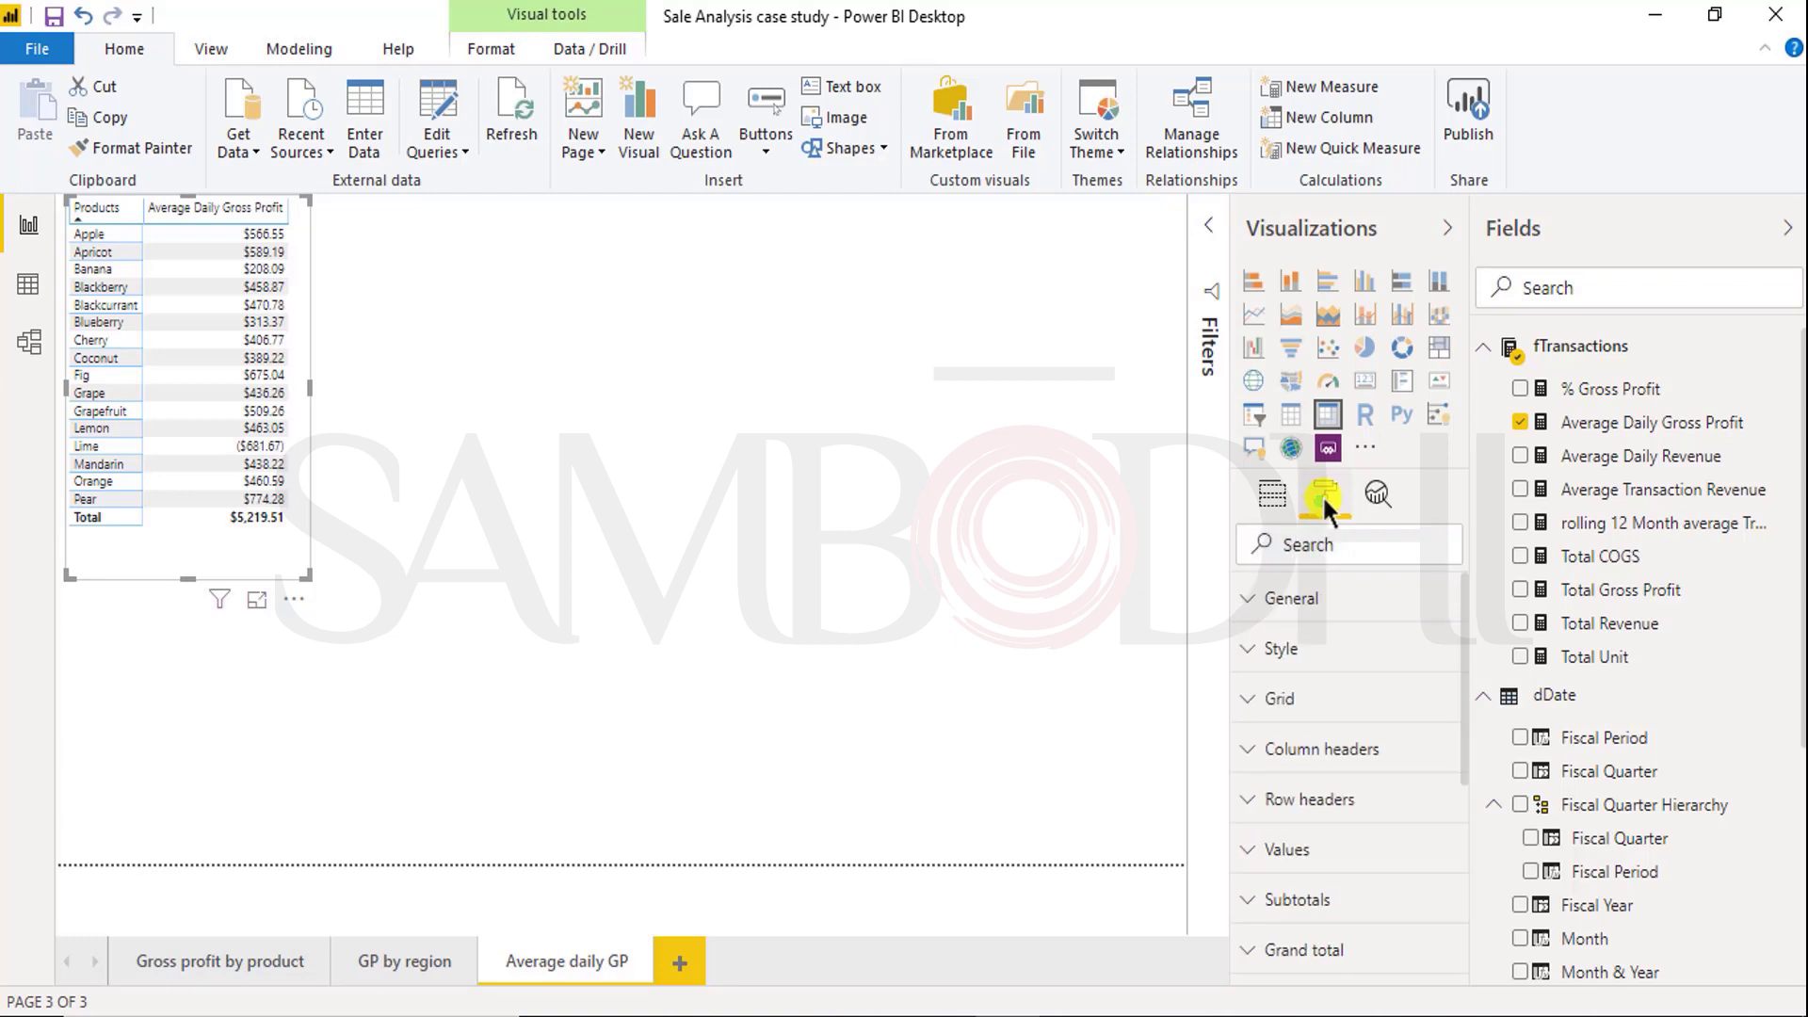
{"action": "left_click", "coordinate": [1253, 799]}
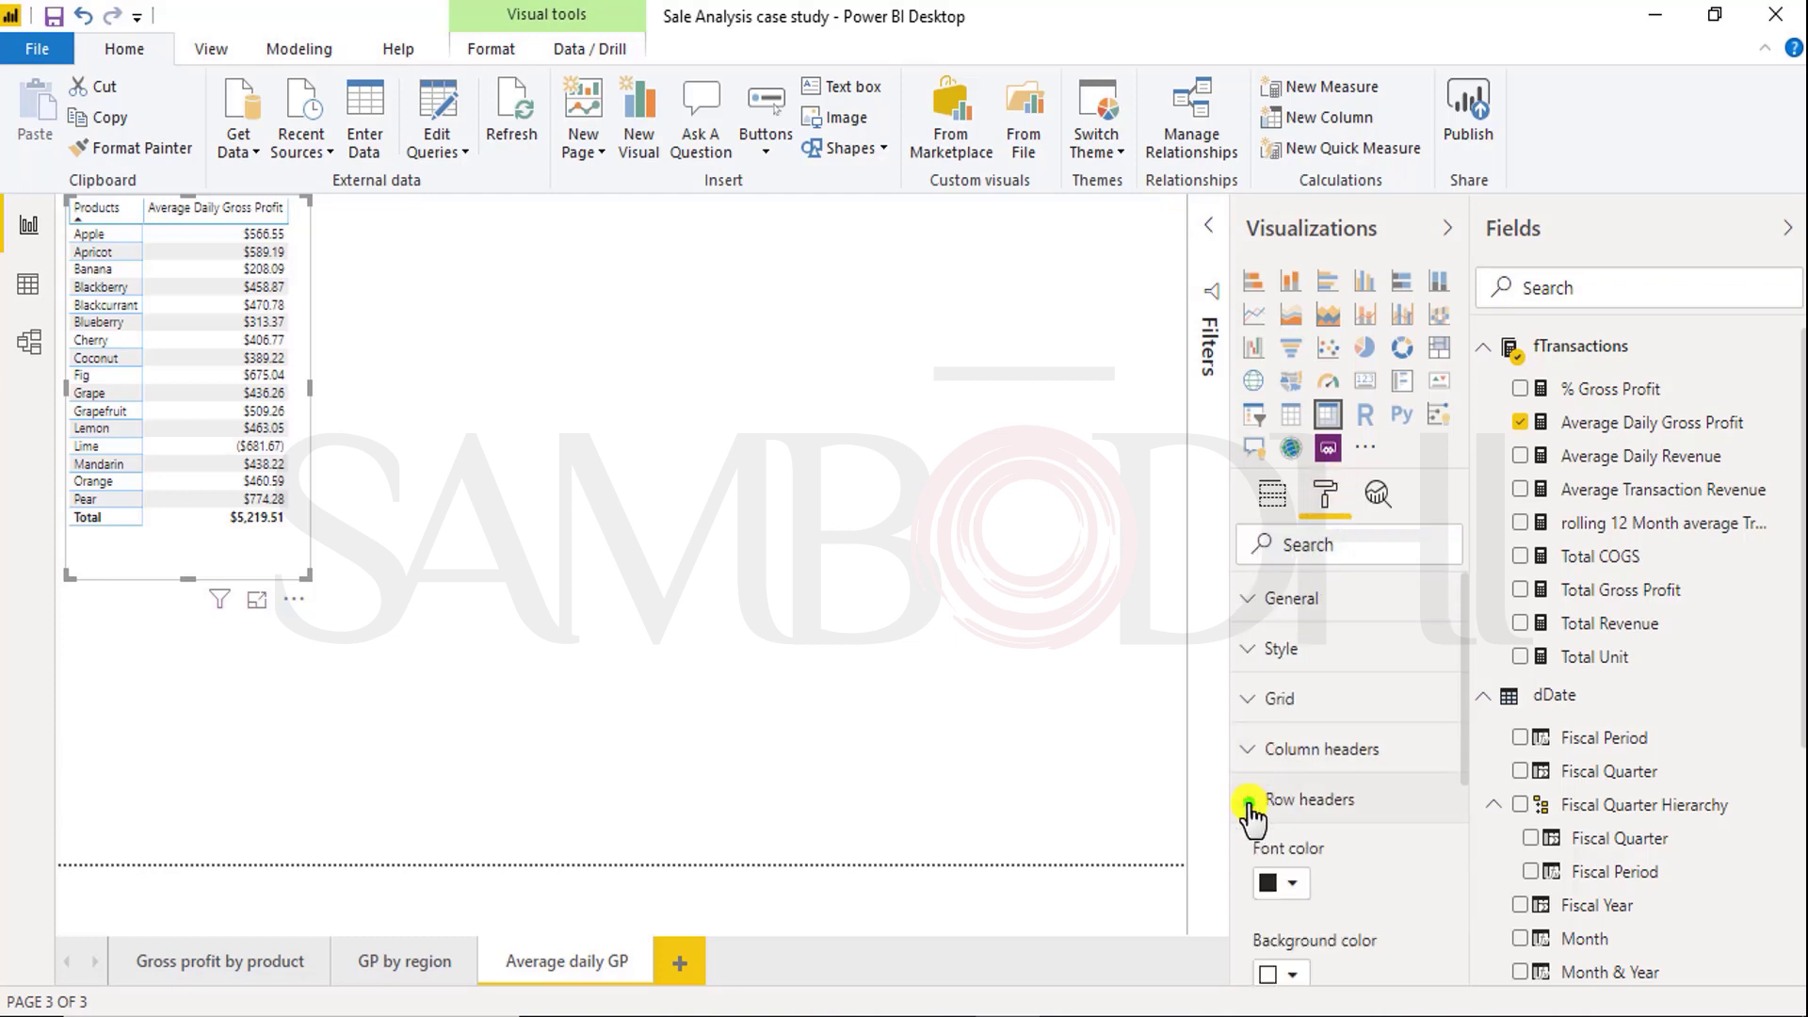
{"action": "scroll", "coordinate": [1262, 801], "scroll_direction": "down", "scroll_amount": 5}
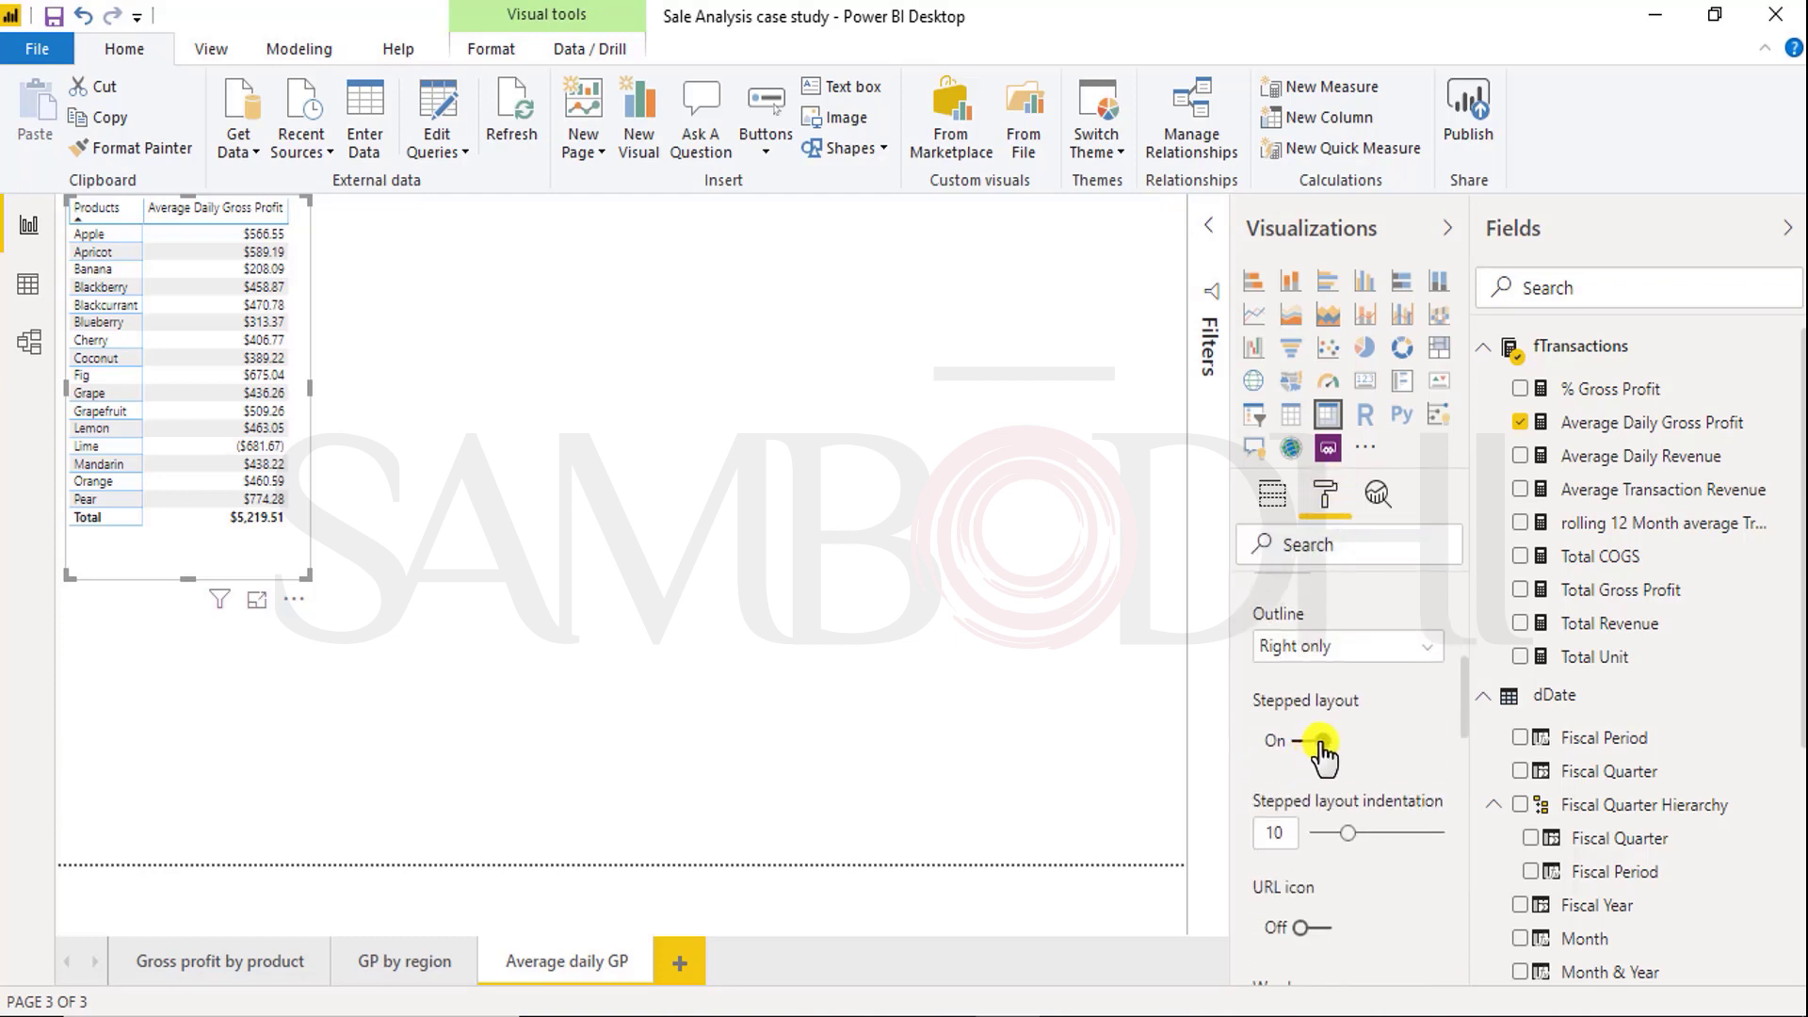
{"action": "scroll", "coordinate": [1305, 866], "scroll_direction": "down", "scroll_amount": 5}
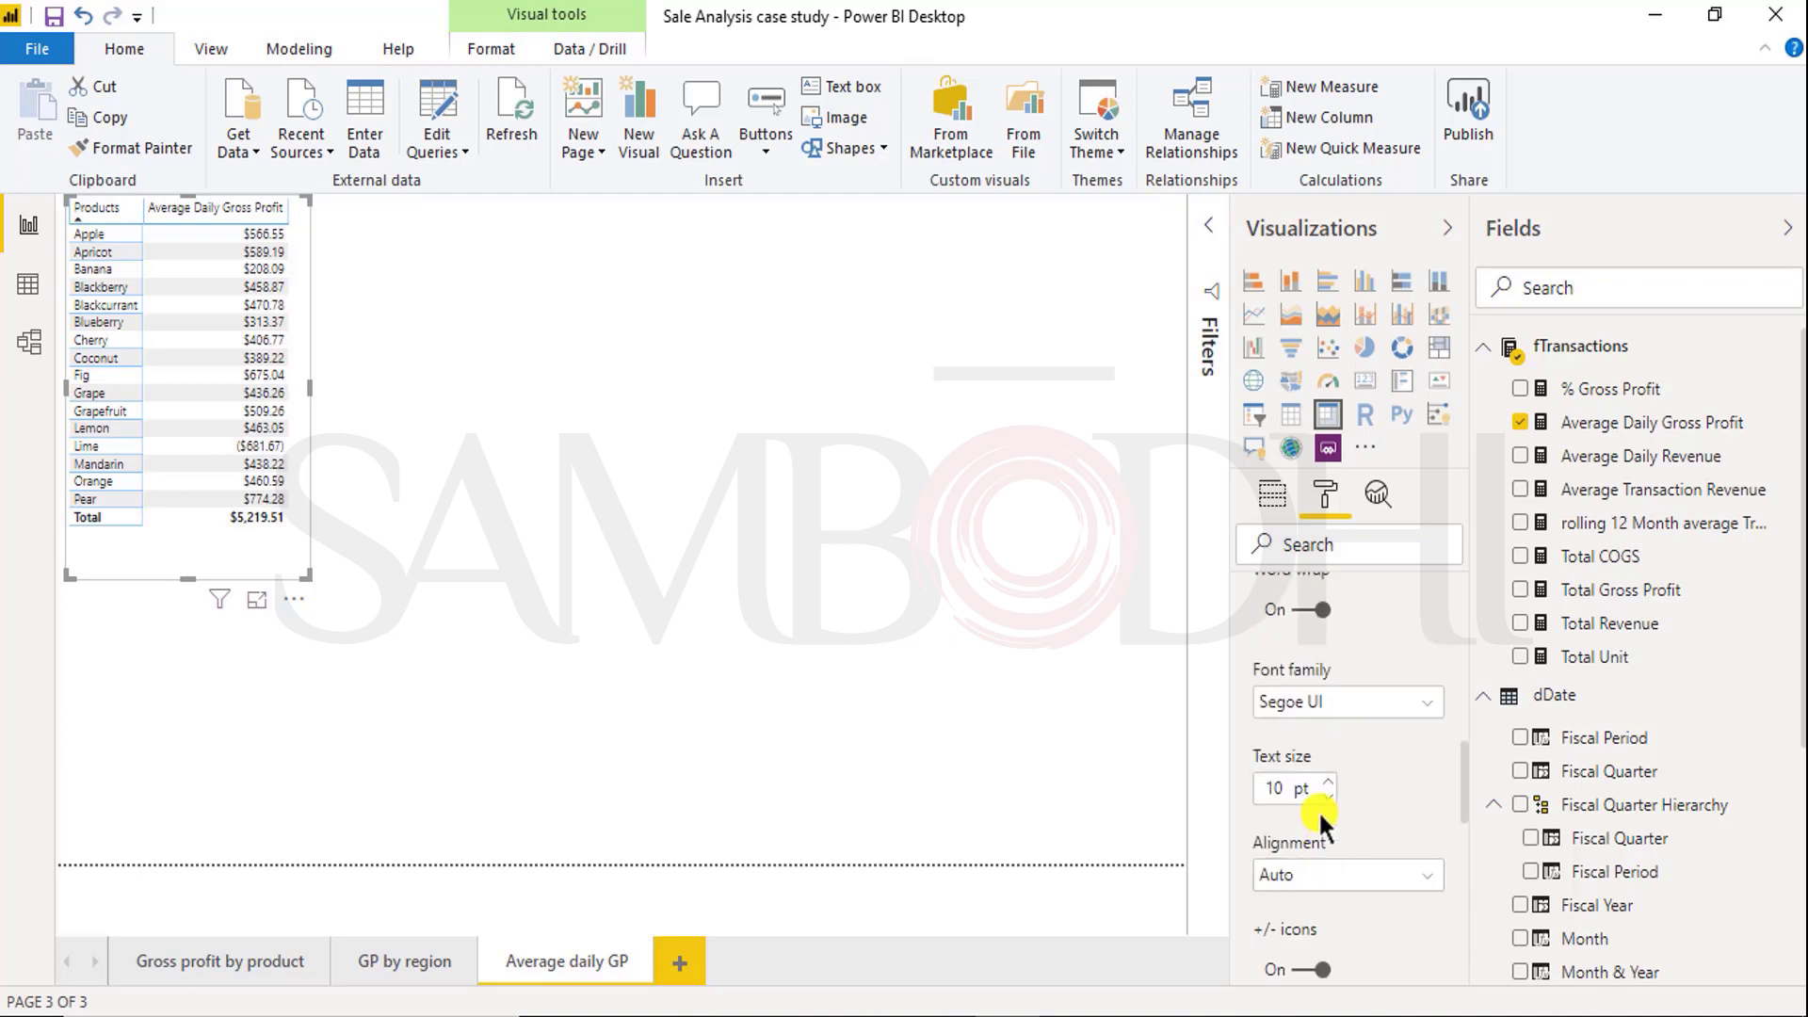
{"action": "left_click", "coordinate": [1327, 780]}
{"action": "left_click", "coordinate": [1328, 780]}
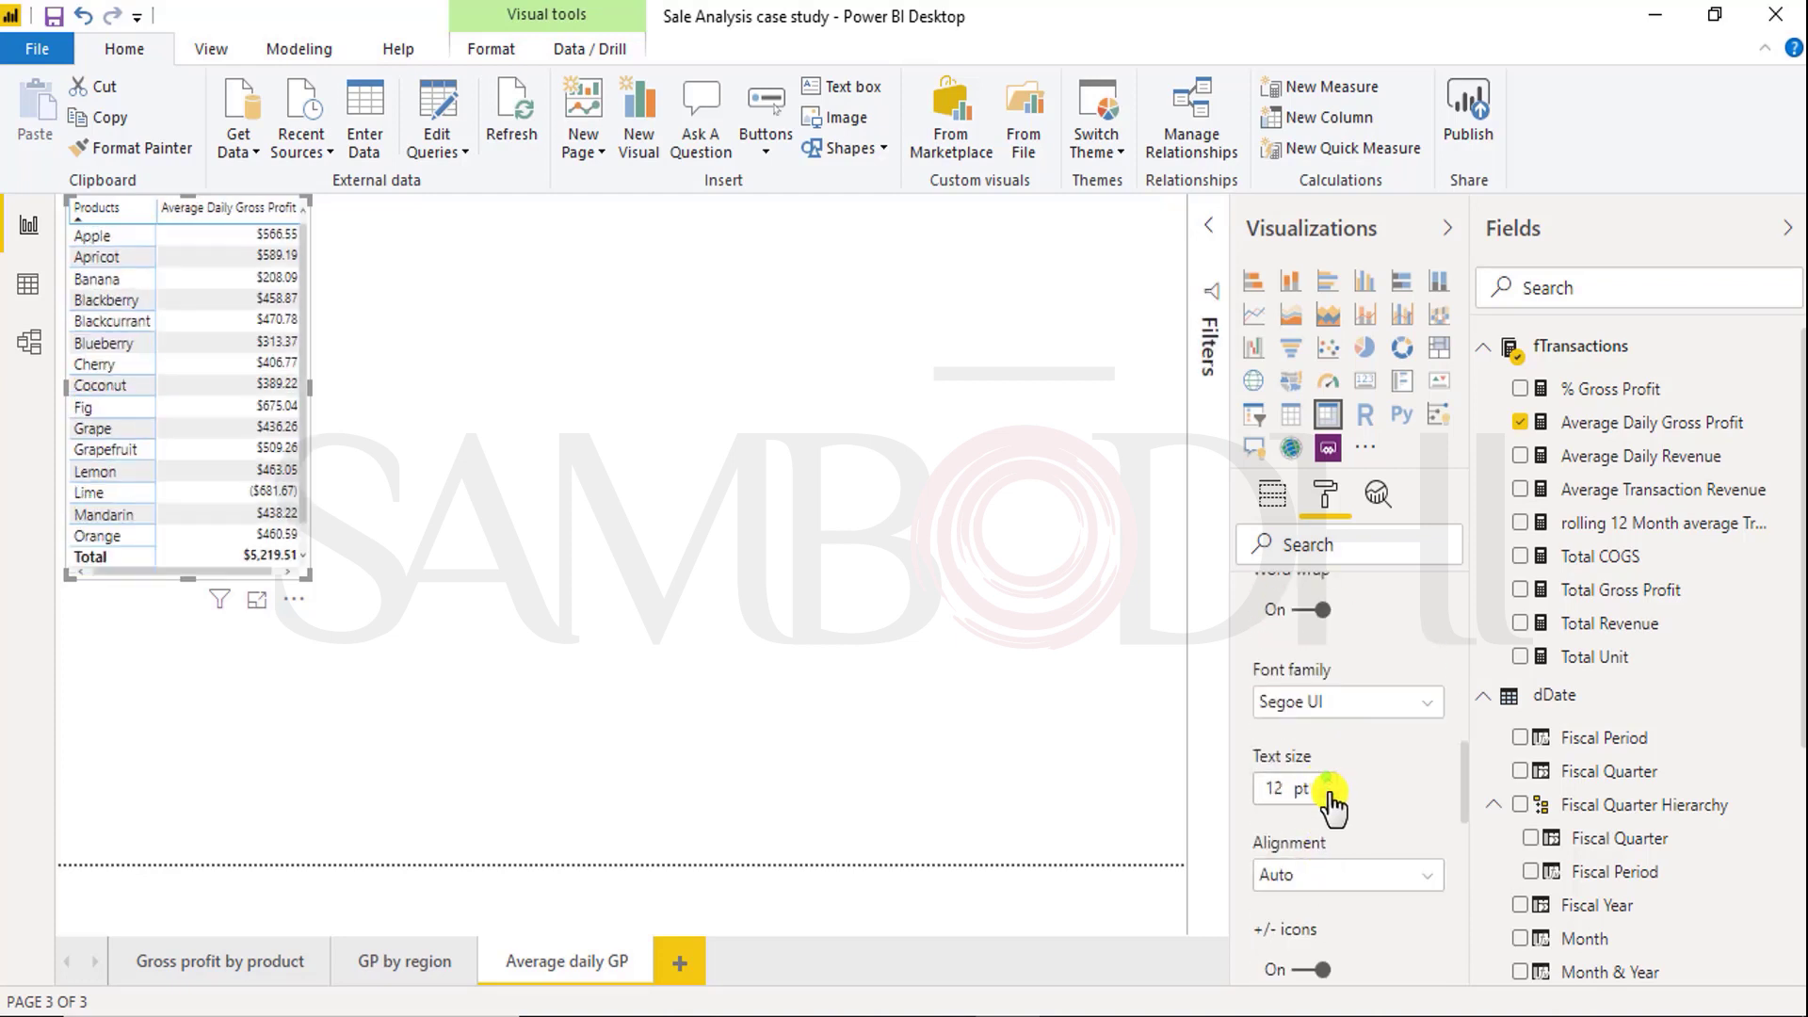
{"action": "left_click", "coordinate": [1331, 794]}
{"action": "left_click", "coordinate": [1329, 796]}
{"action": "left_click", "coordinate": [1329, 781]}
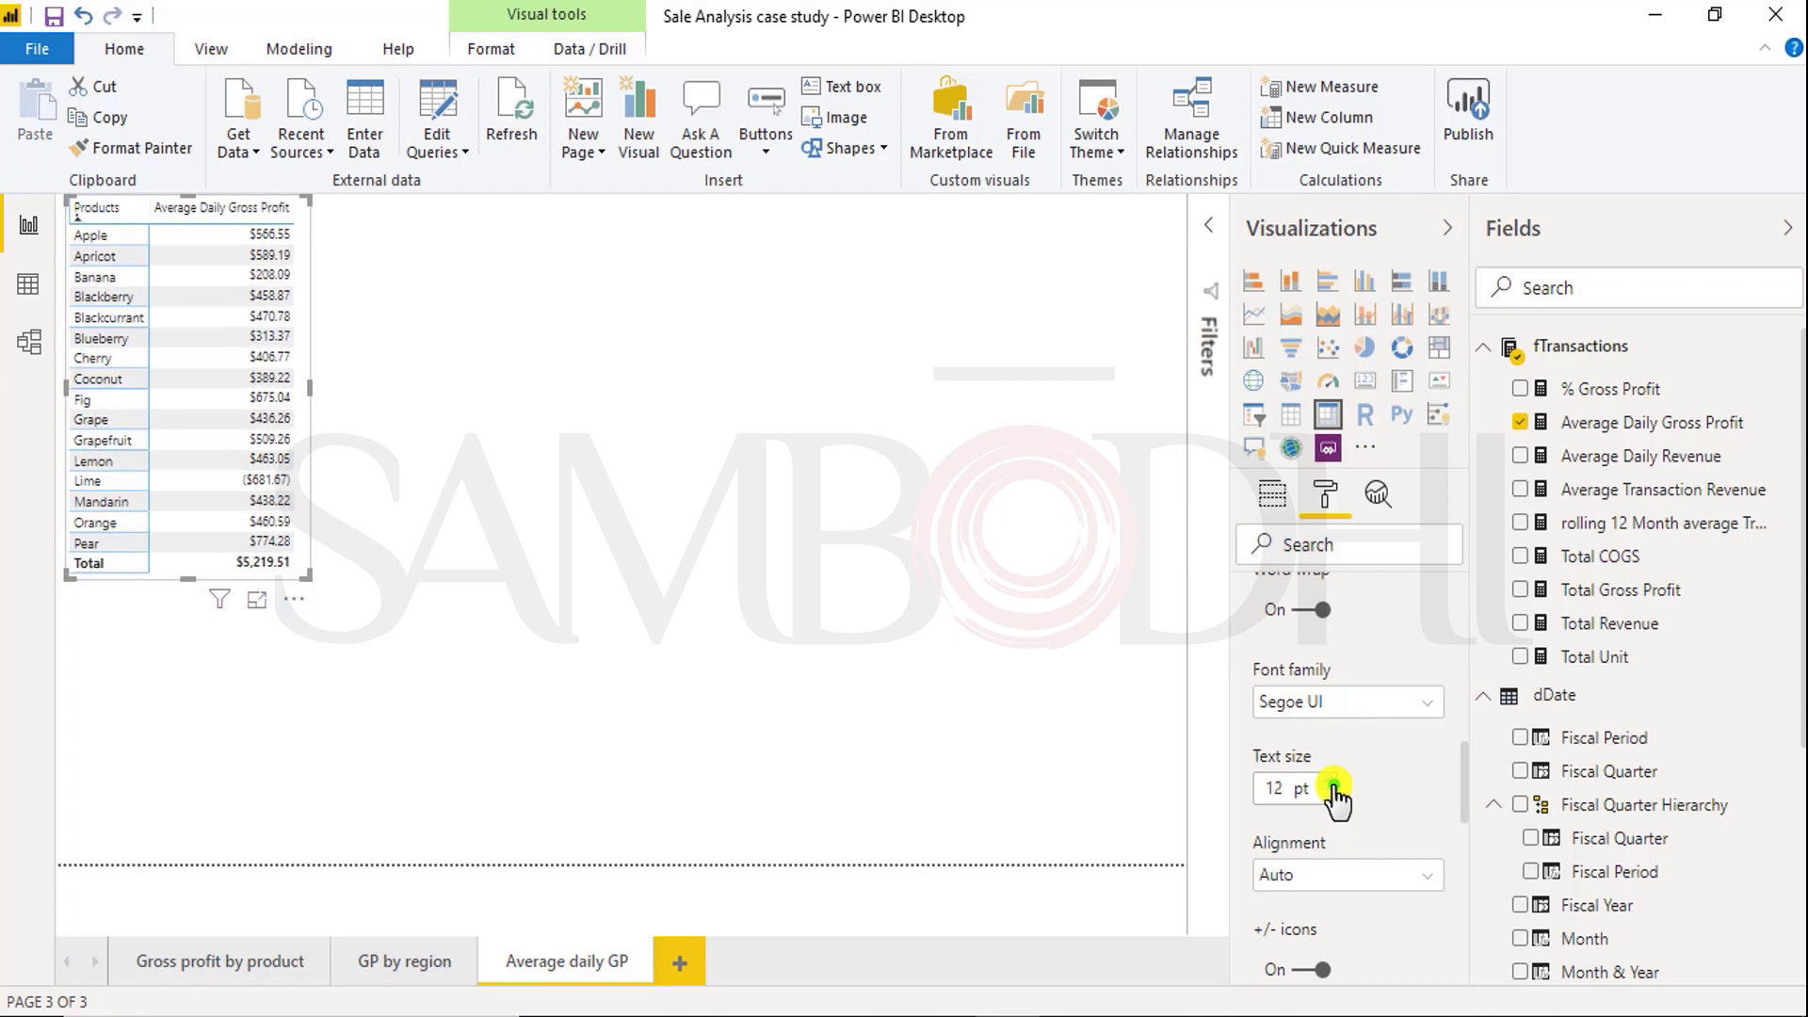
{"action": "left_click", "coordinate": [1329, 781]}
{"action": "left_click_drag", "start_coordinate": [189, 579], "coordinate": [188, 601]}
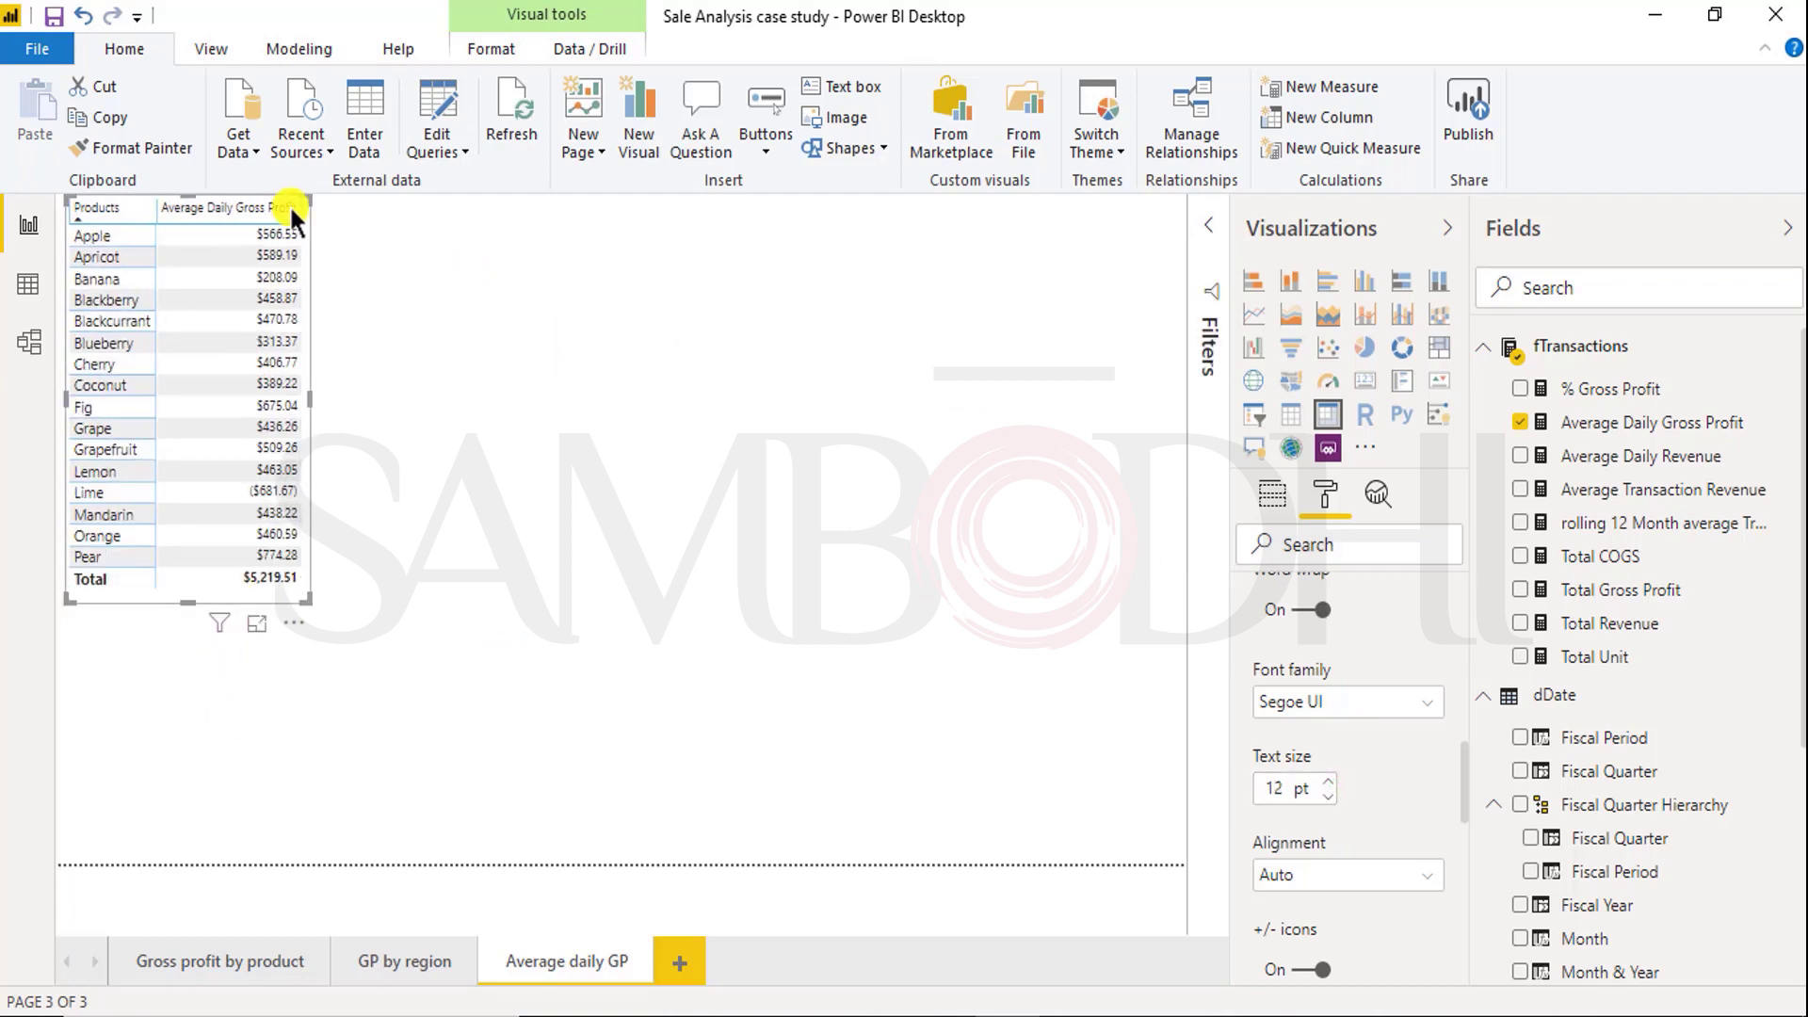
Step: Set the matrix's column header text size to 12 pt and extend the matrix slightly downward
{"action": "left_click_drag", "start_coordinate": [1463, 770], "coordinate": [1446, 617]}
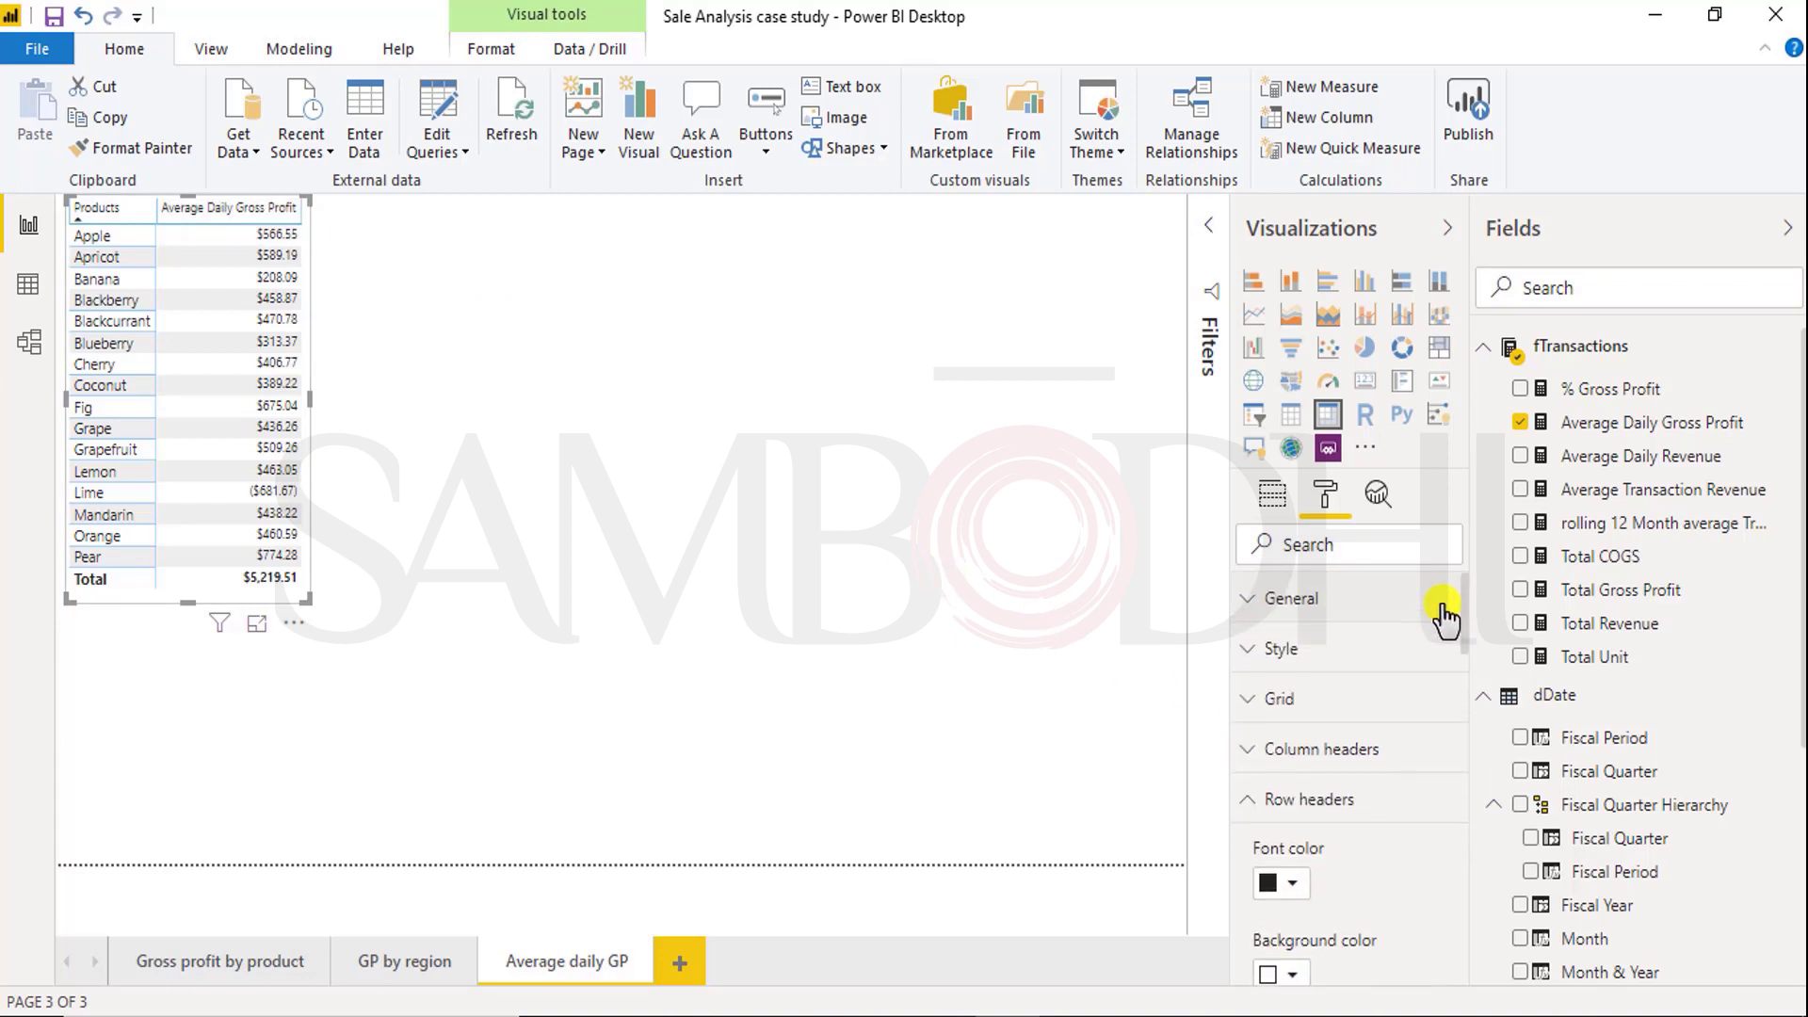
{"action": "left_click", "coordinate": [1253, 749]}
{"action": "scroll", "coordinate": [1367, 779], "scroll_direction": "down", "scroll_amount": 3}
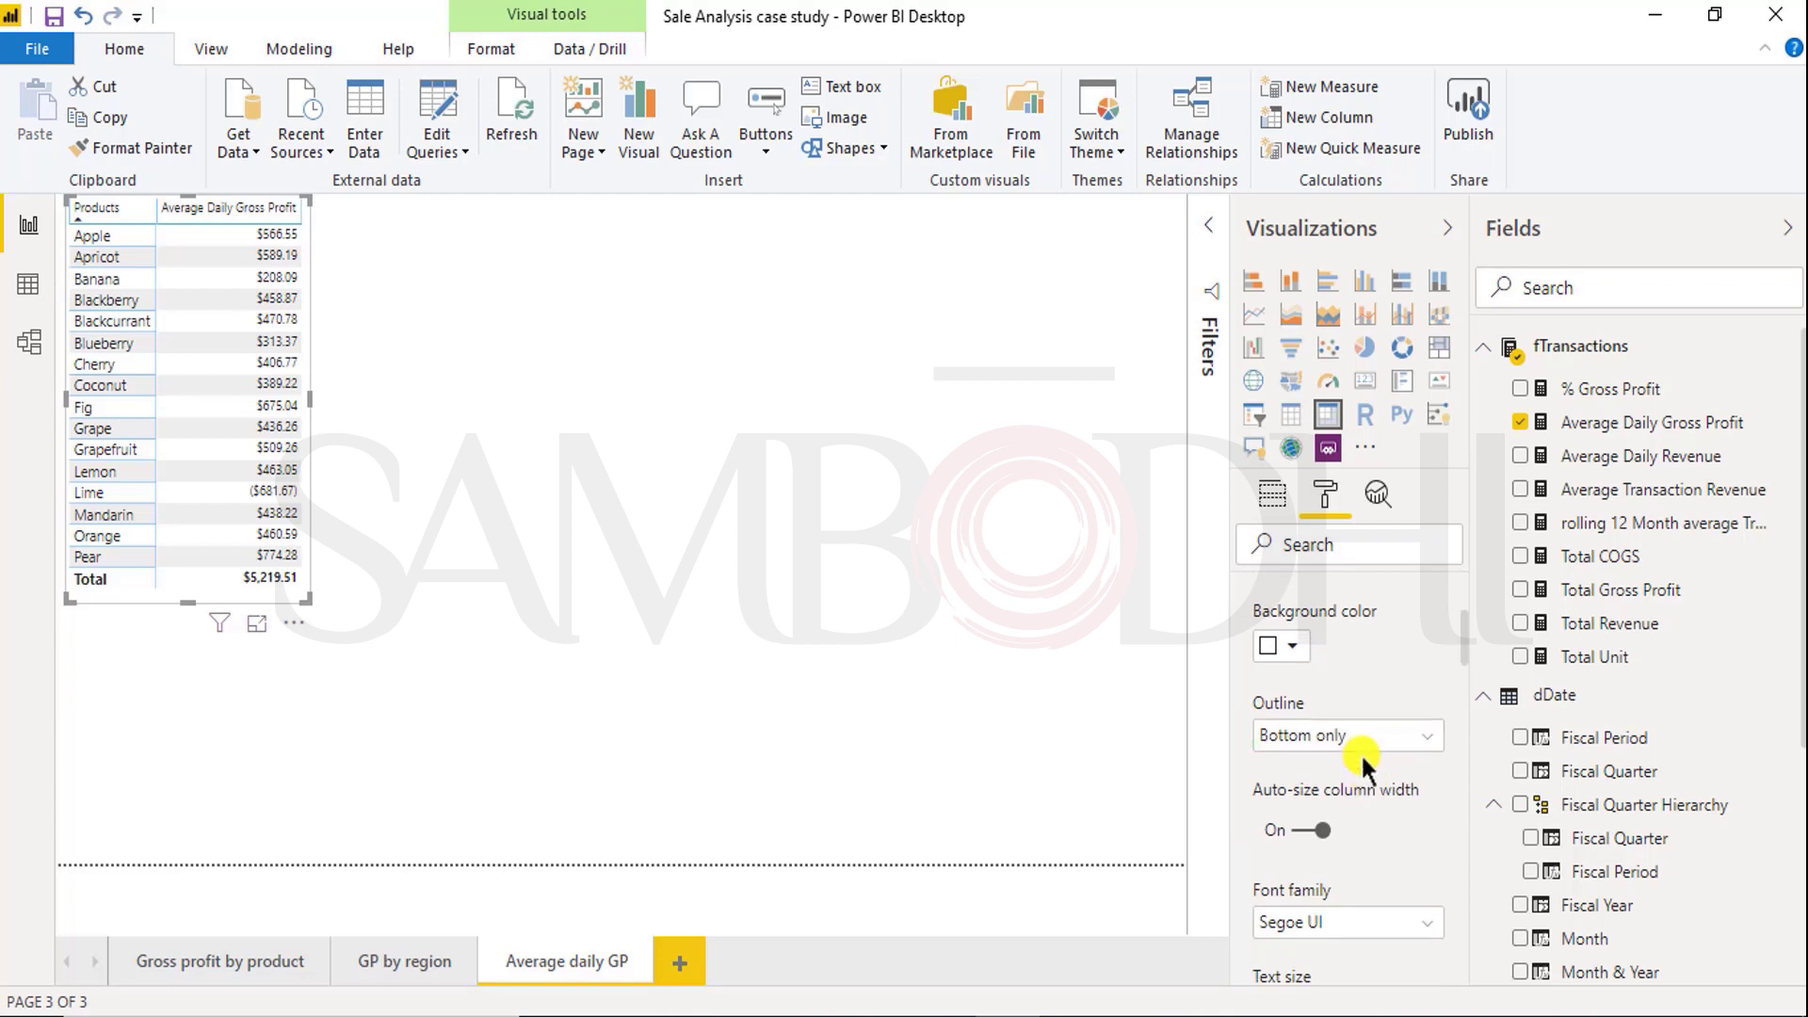
{"action": "scroll", "coordinate": [1363, 759], "scroll_direction": "down", "scroll_amount": 2}
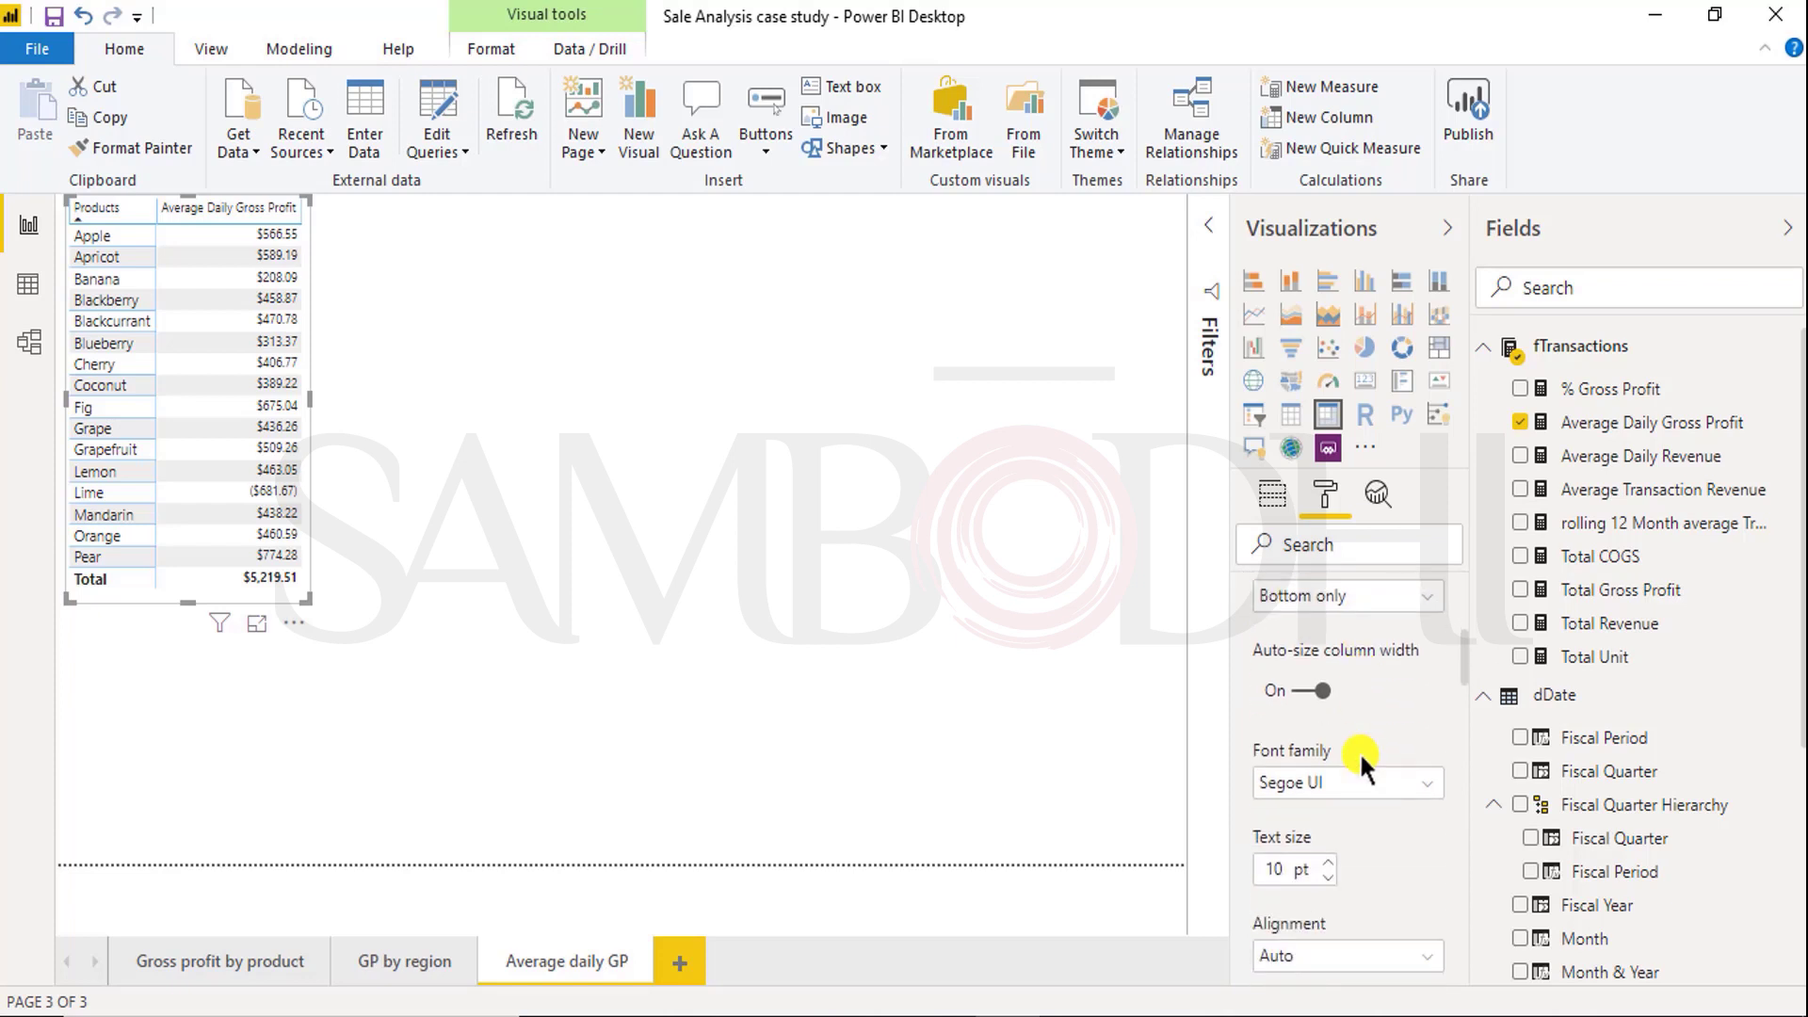
{"action": "left_click", "coordinate": [1329, 862]}
{"action": "left_click", "coordinate": [1329, 861]}
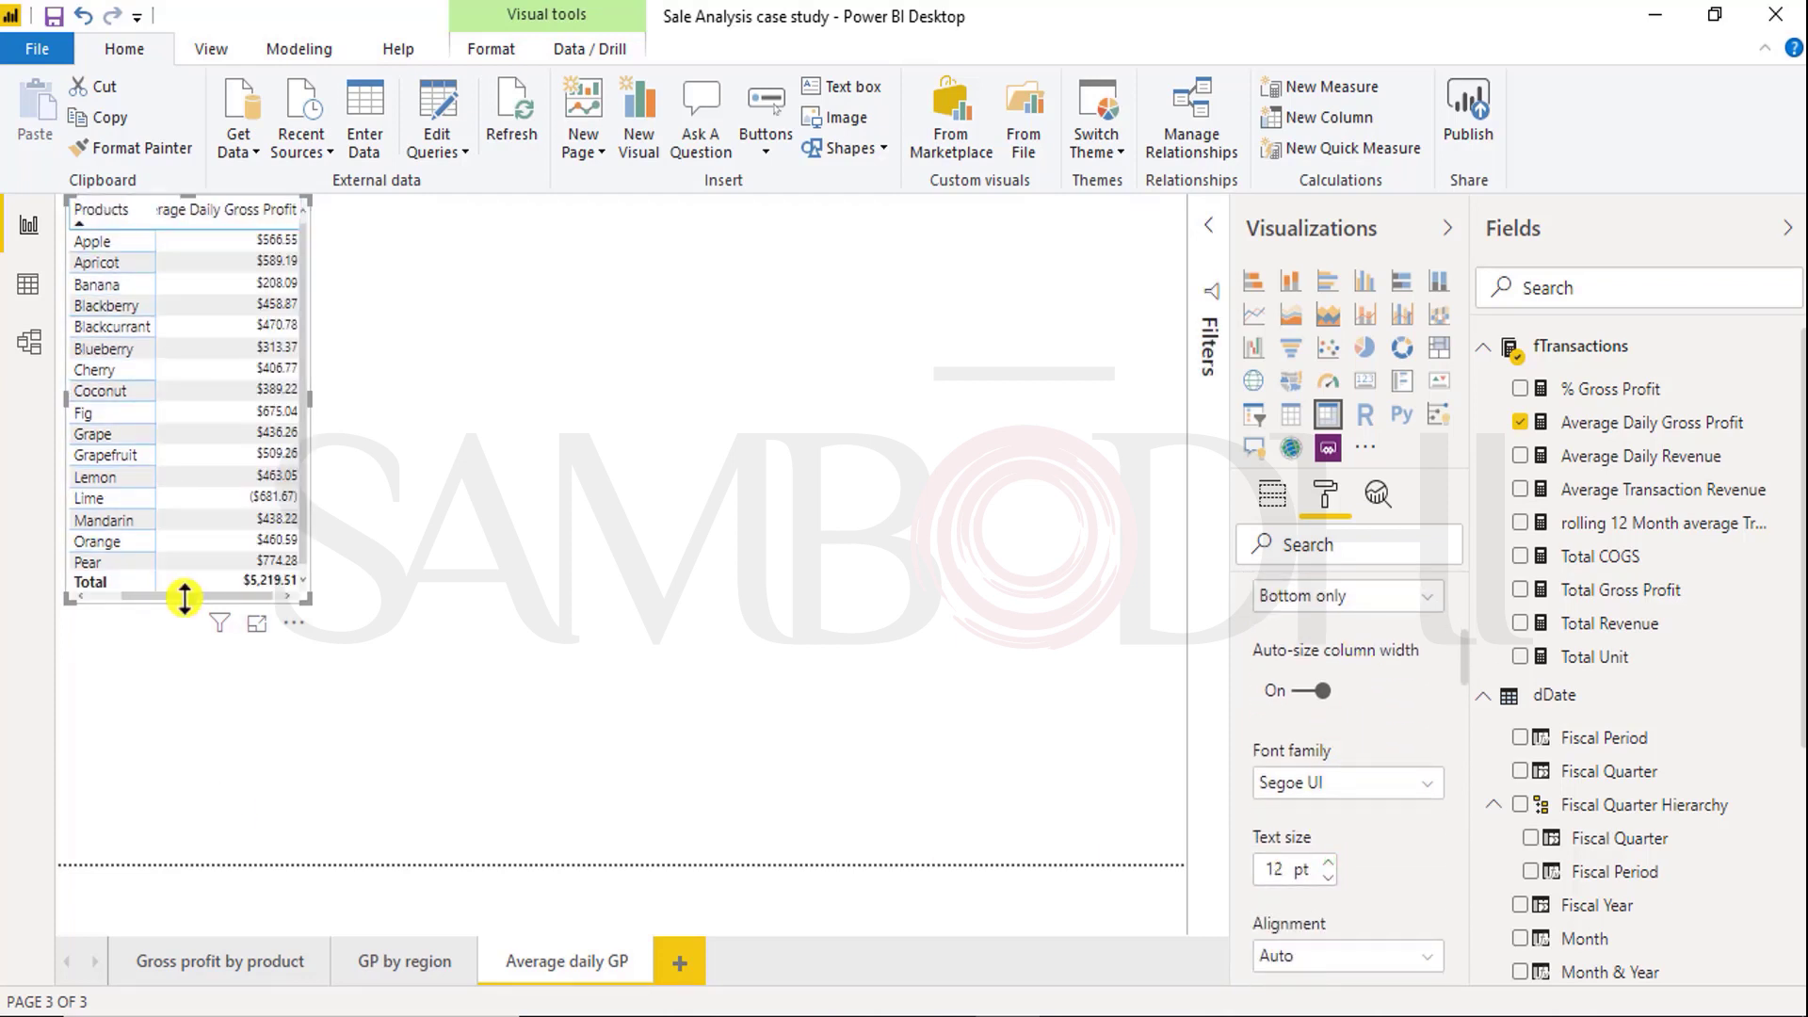
{"action": "left_click_drag", "start_coordinate": [184, 599], "coordinate": [189, 625]}
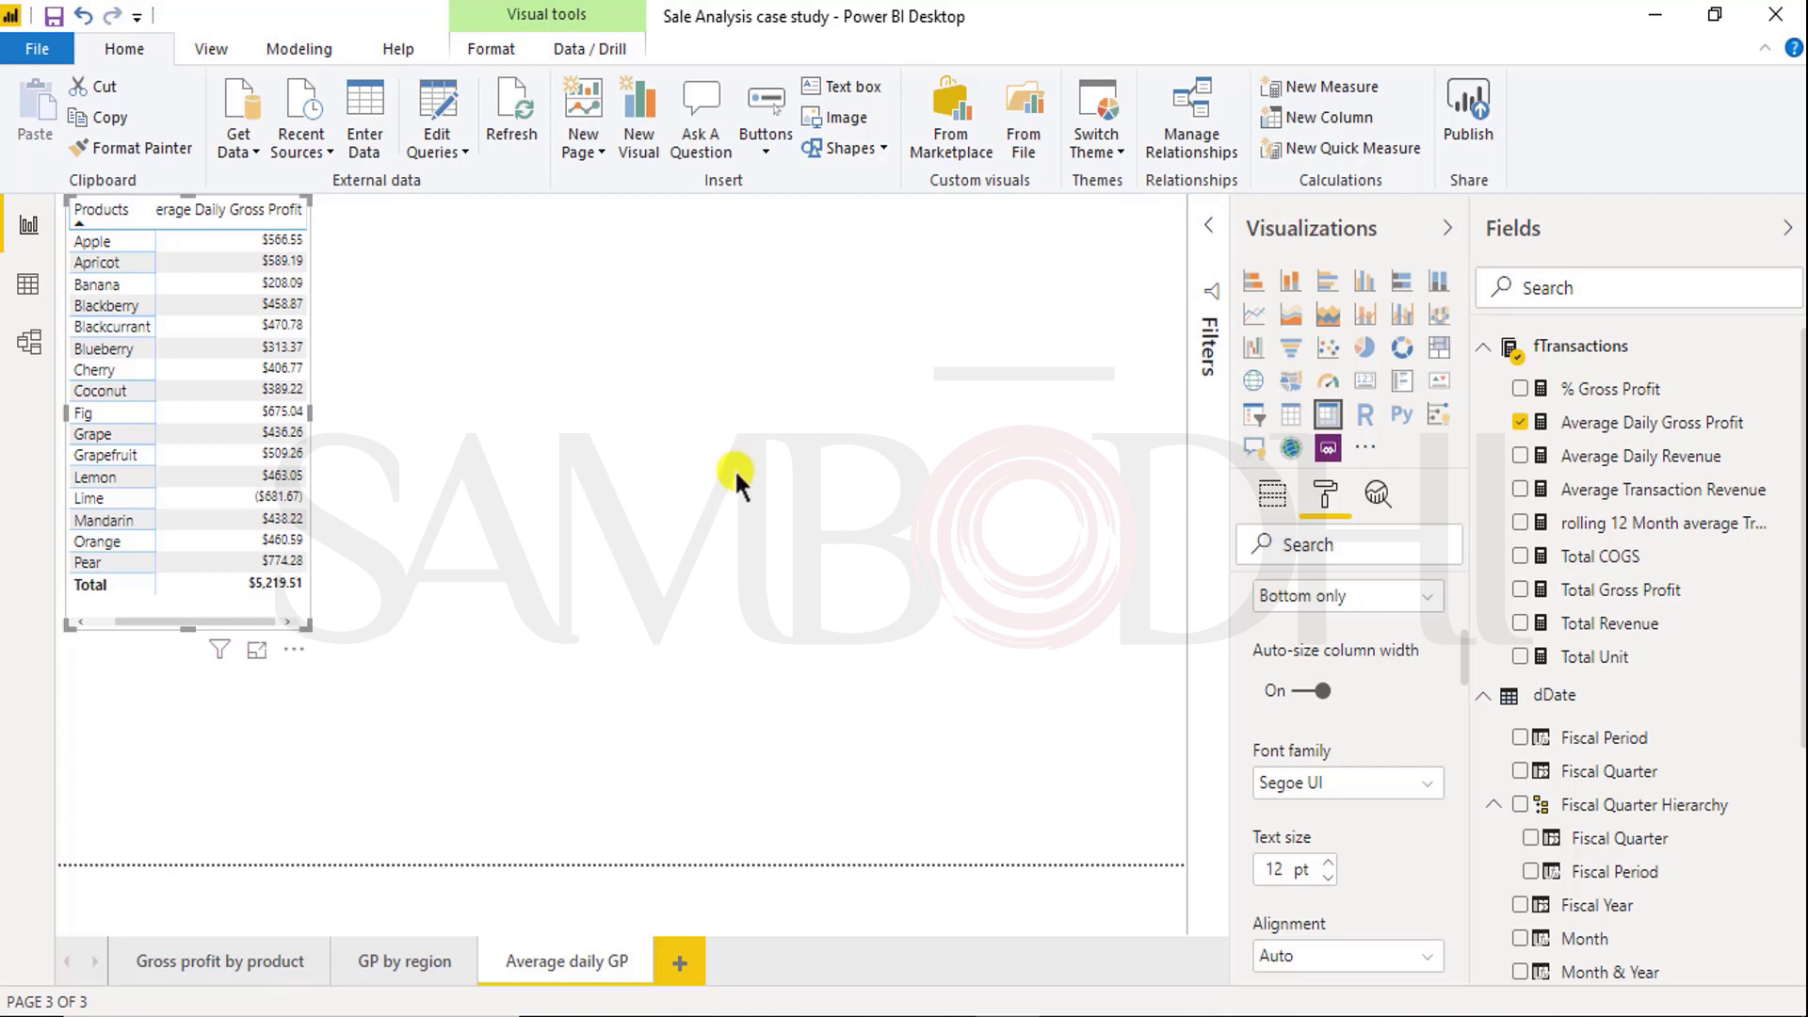
Step: Highlight the Coconut row and sort the matrix by Average Daily Gross Profit in descending order
{"action": "left_click", "coordinate": [257, 391]}
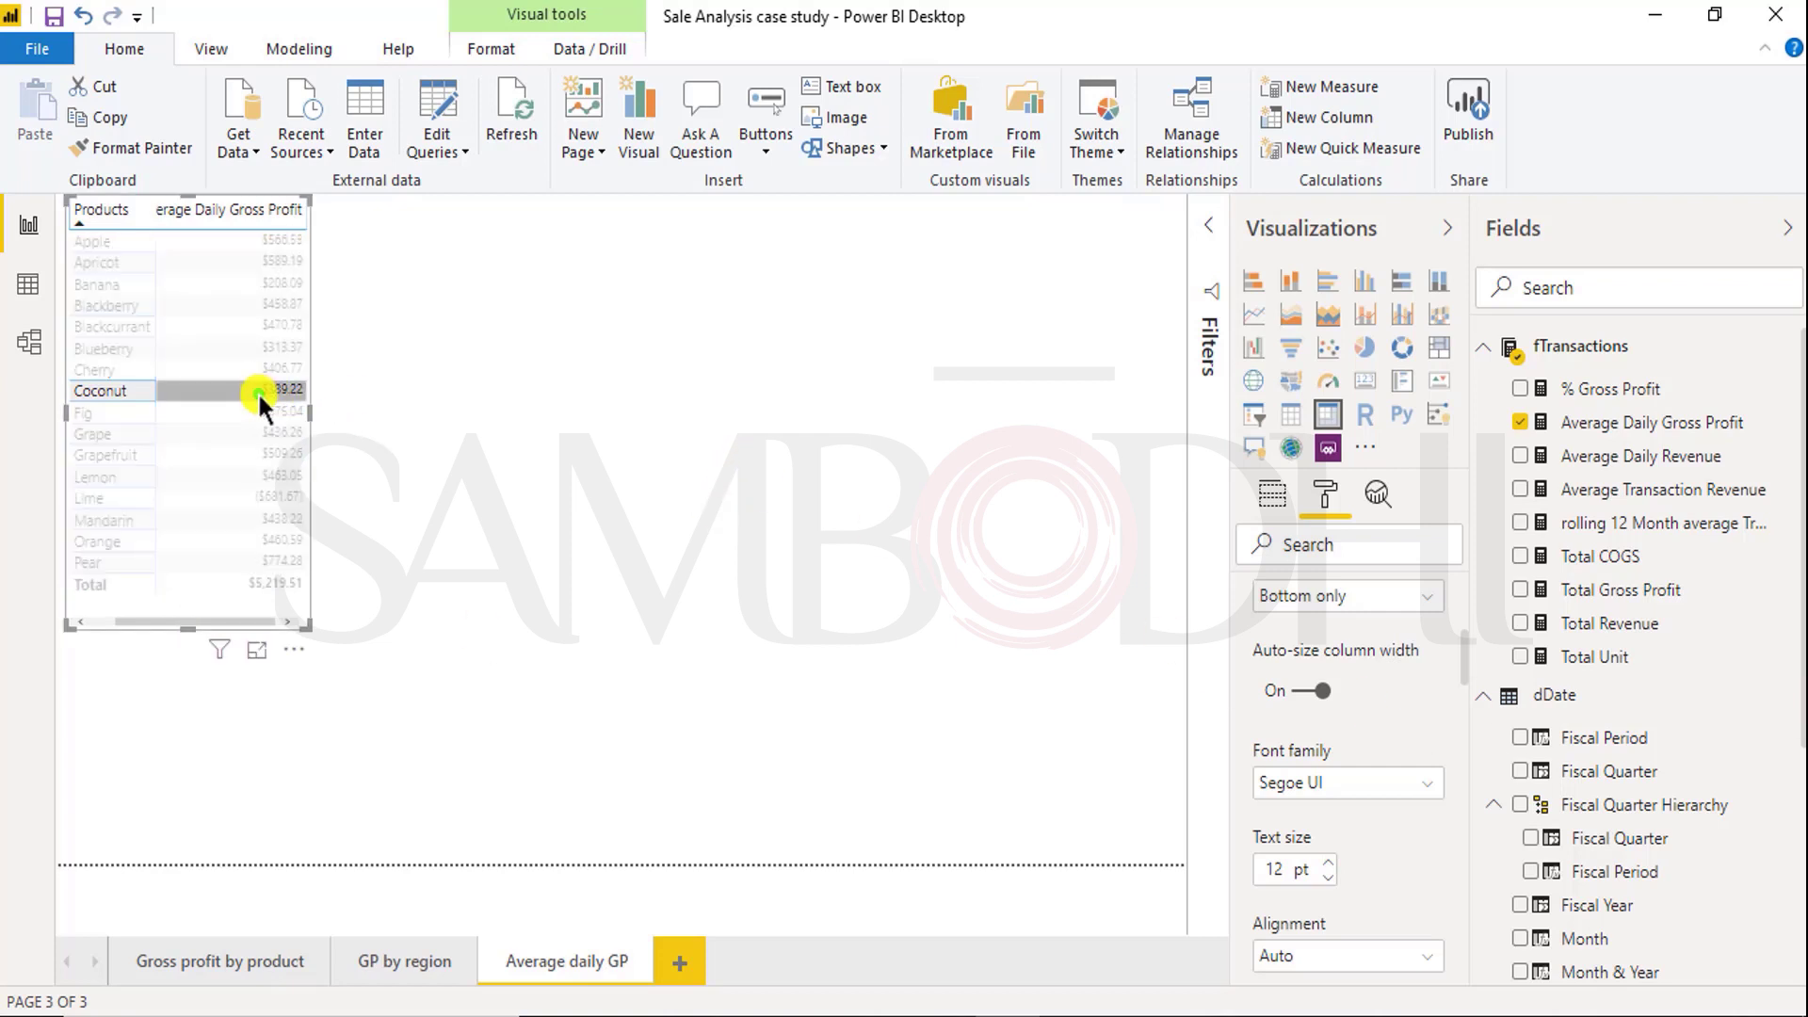
{"action": "left_click", "coordinate": [240, 211]}
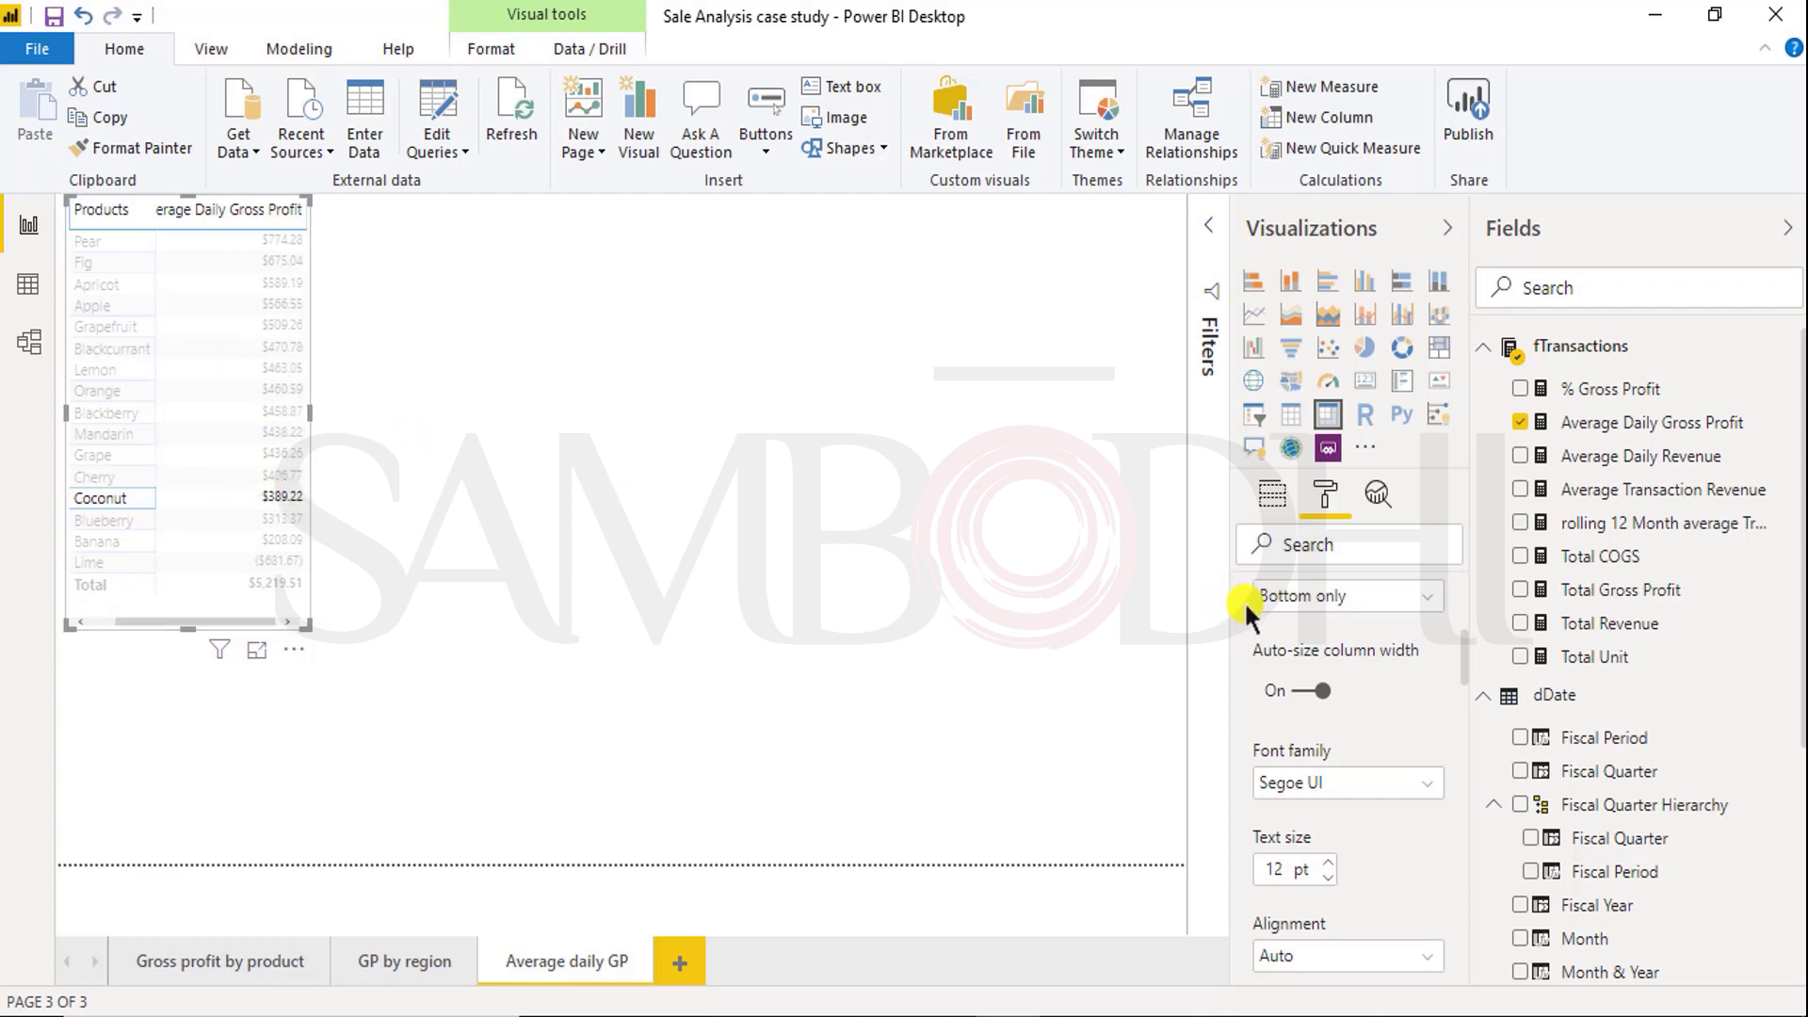
{"action": "left_click", "coordinate": [404, 374]}
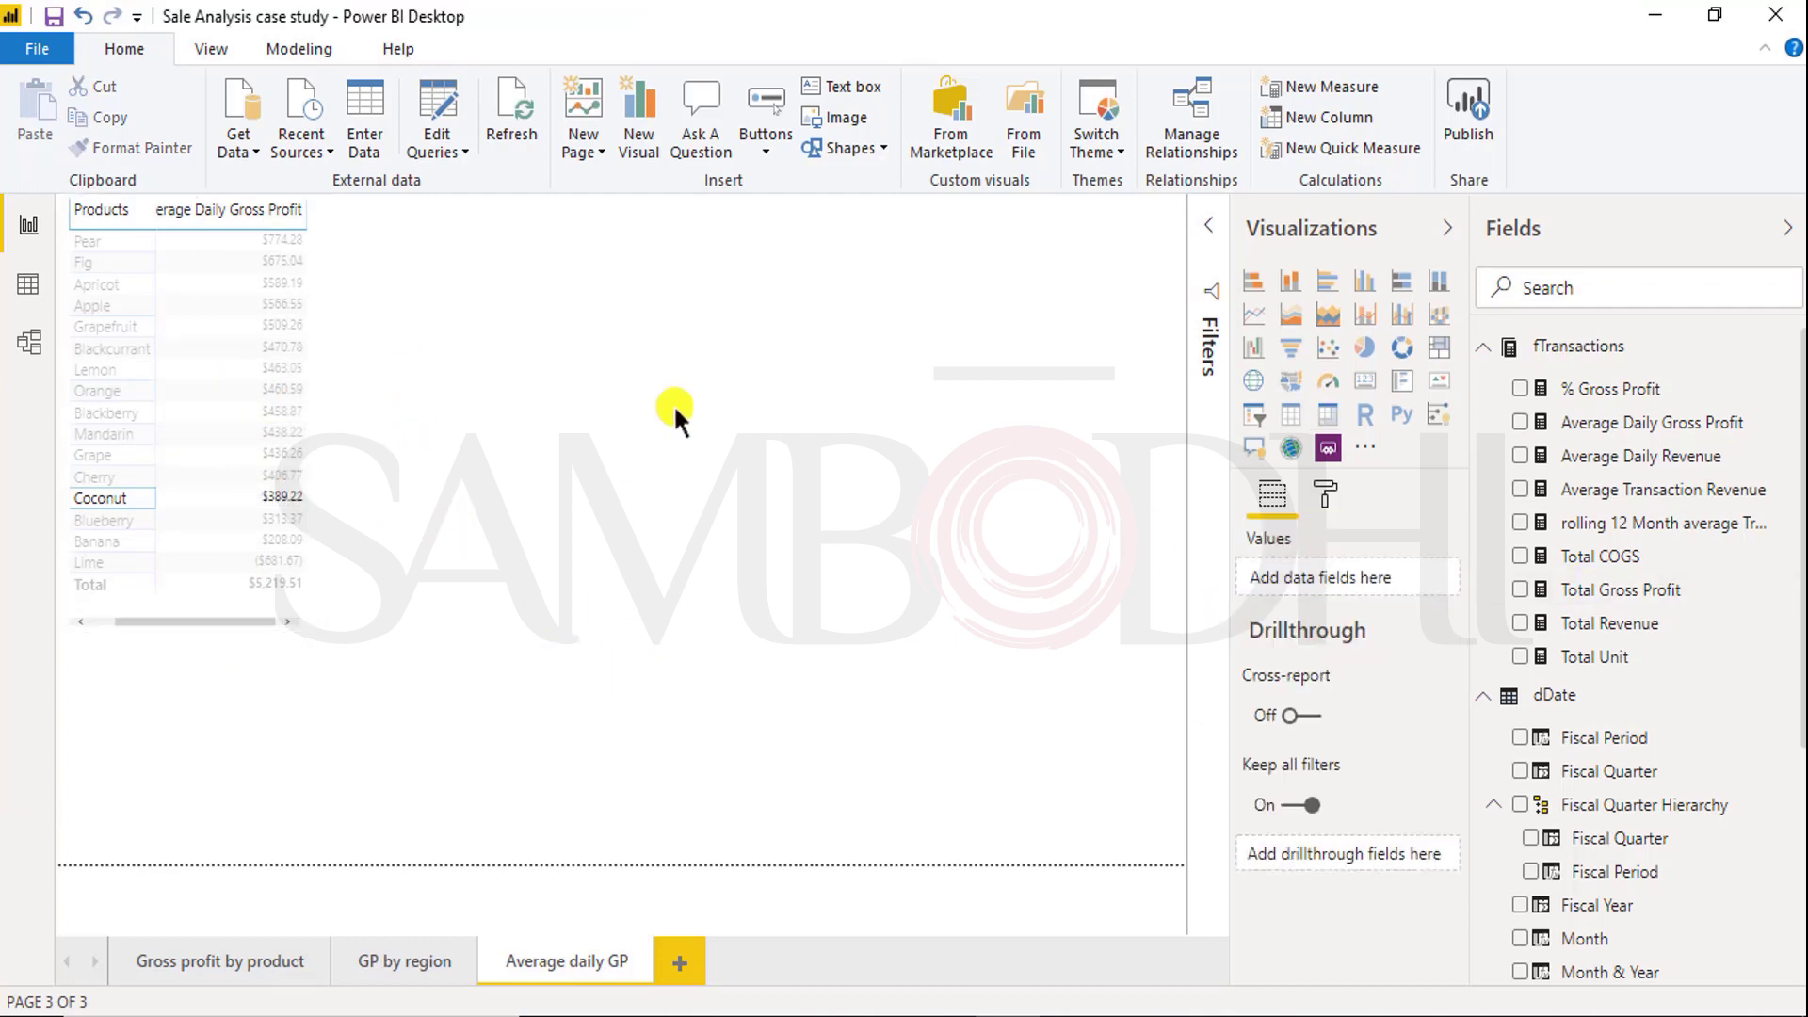
Step: Turn on conditional-formatting data bars for Average Daily Gross Profit in the products matrix
{"action": "left_click", "coordinate": [282, 397]}
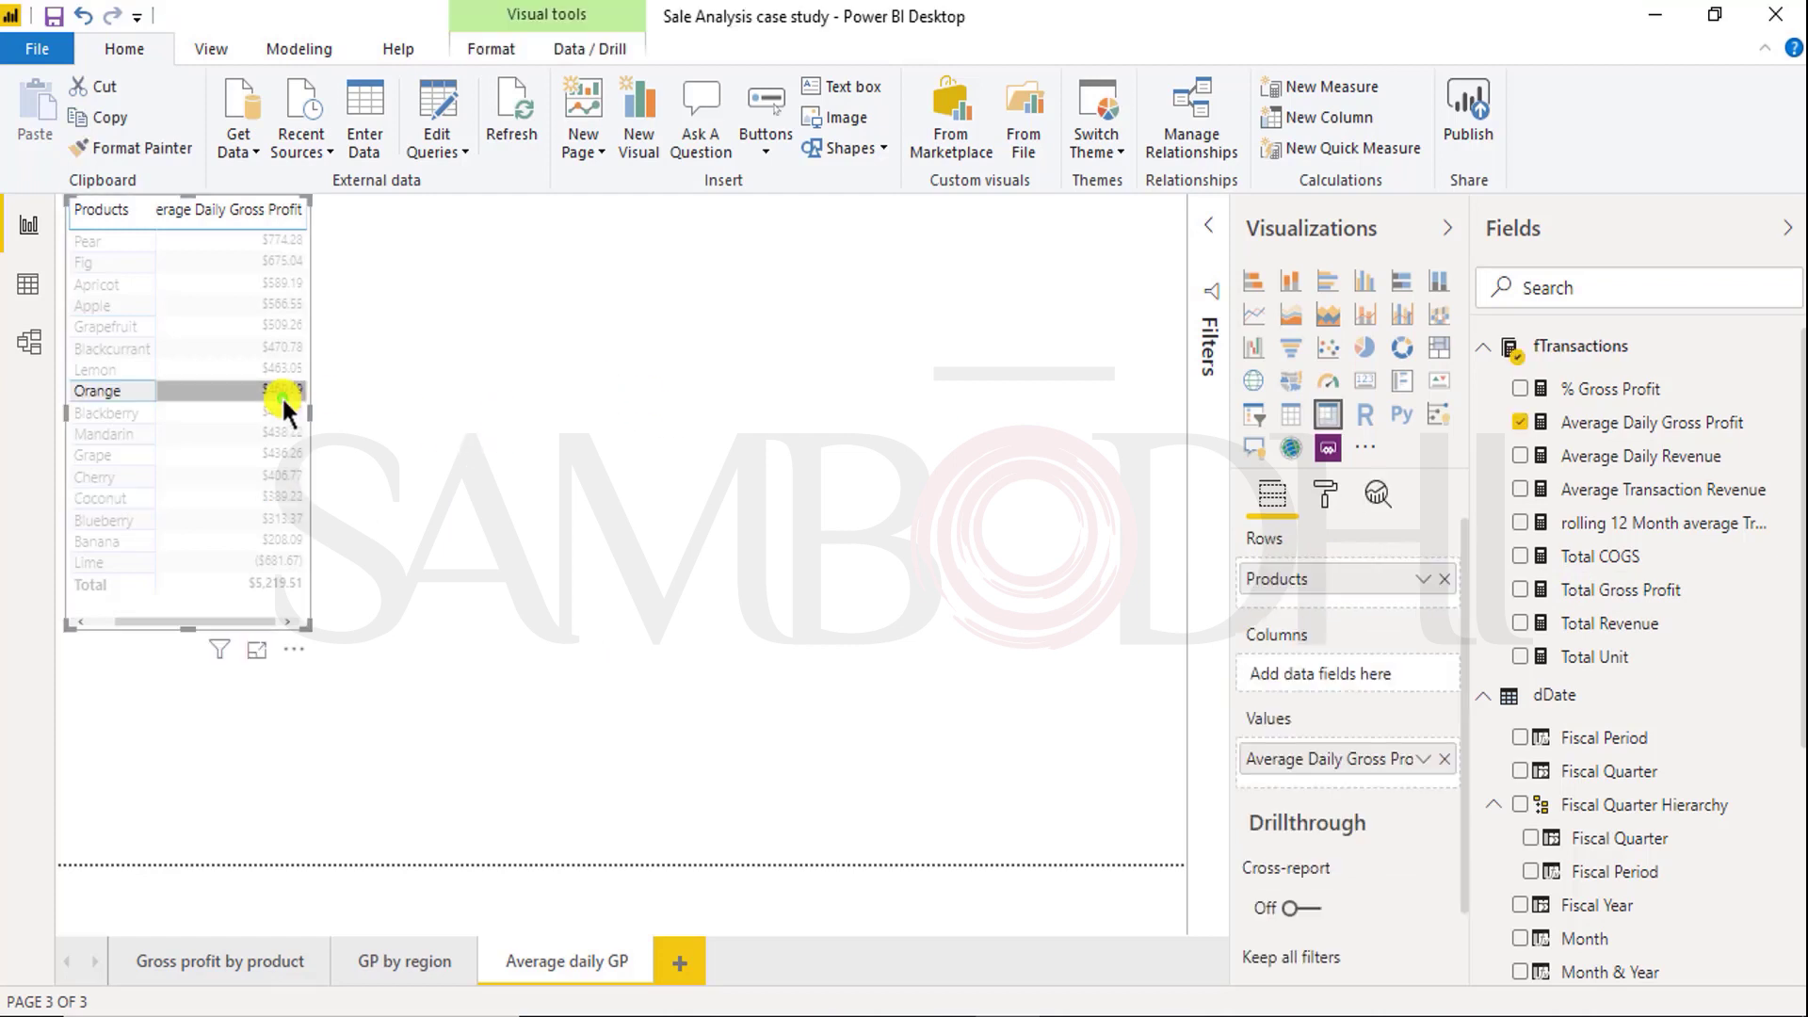
{"action": "left_click", "coordinate": [1322, 491]}
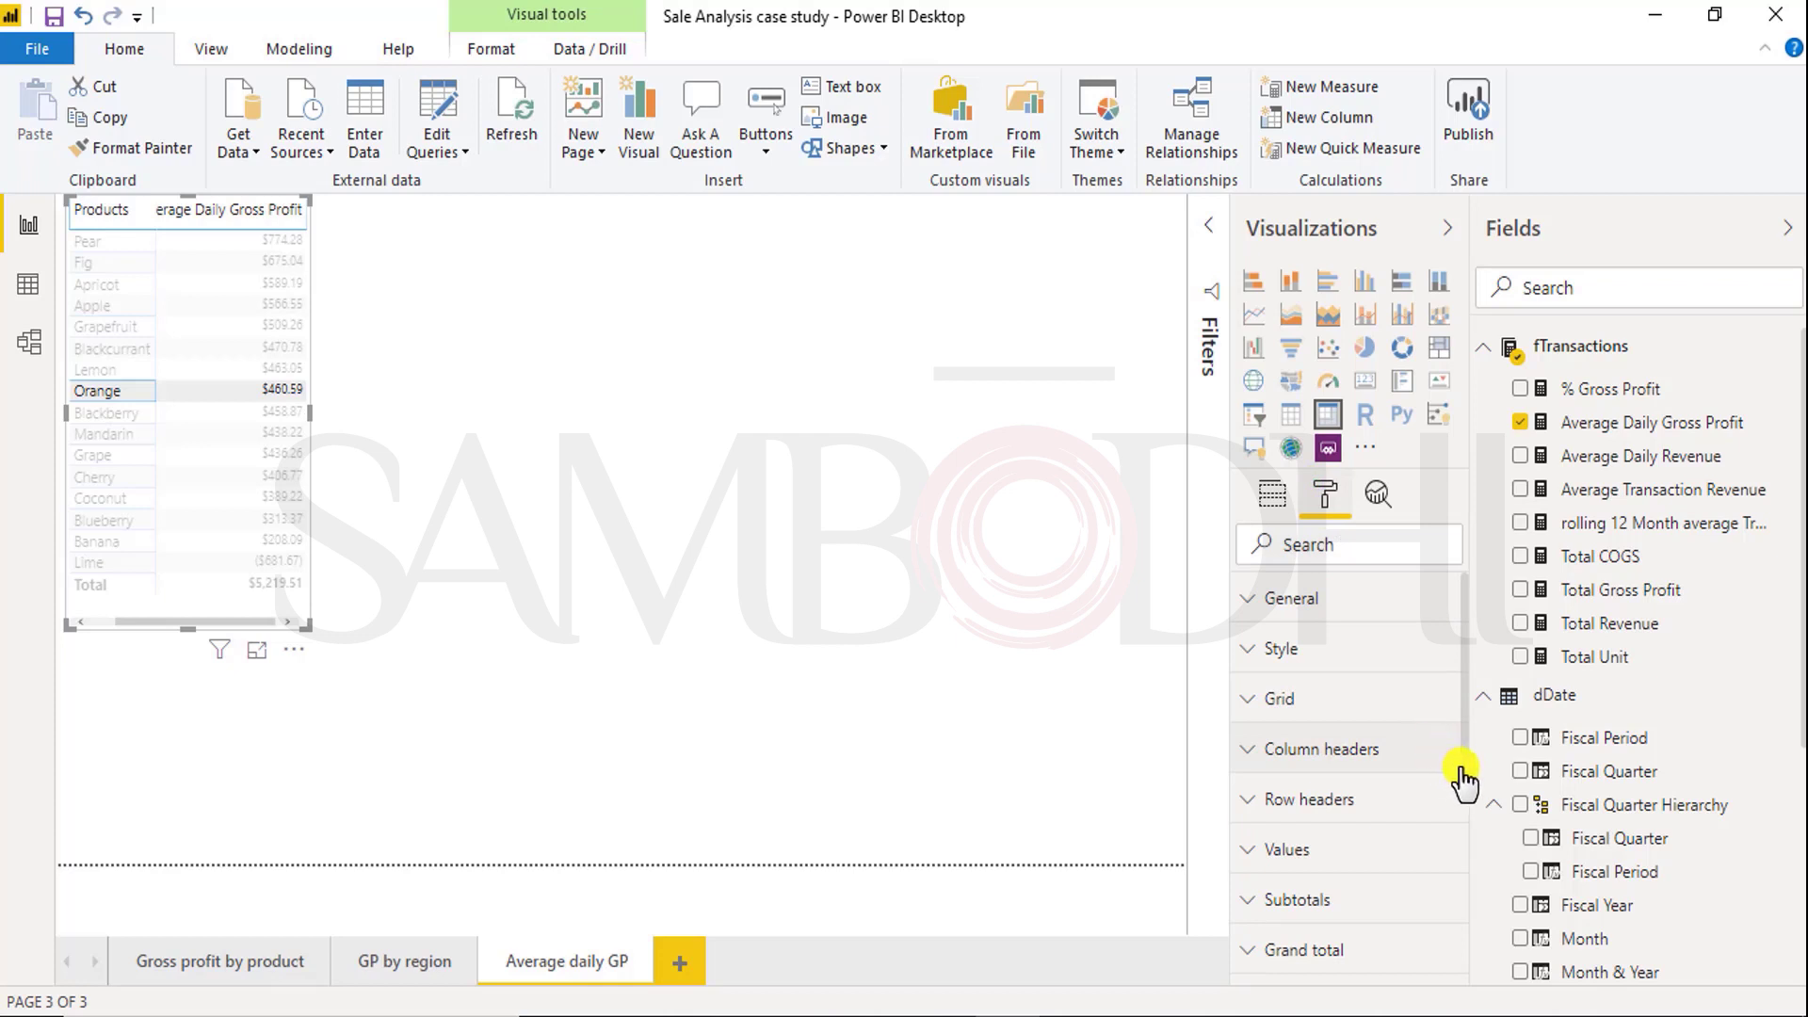
{"action": "left_click_drag", "start_coordinate": [1465, 770], "coordinate": [1461, 928]}
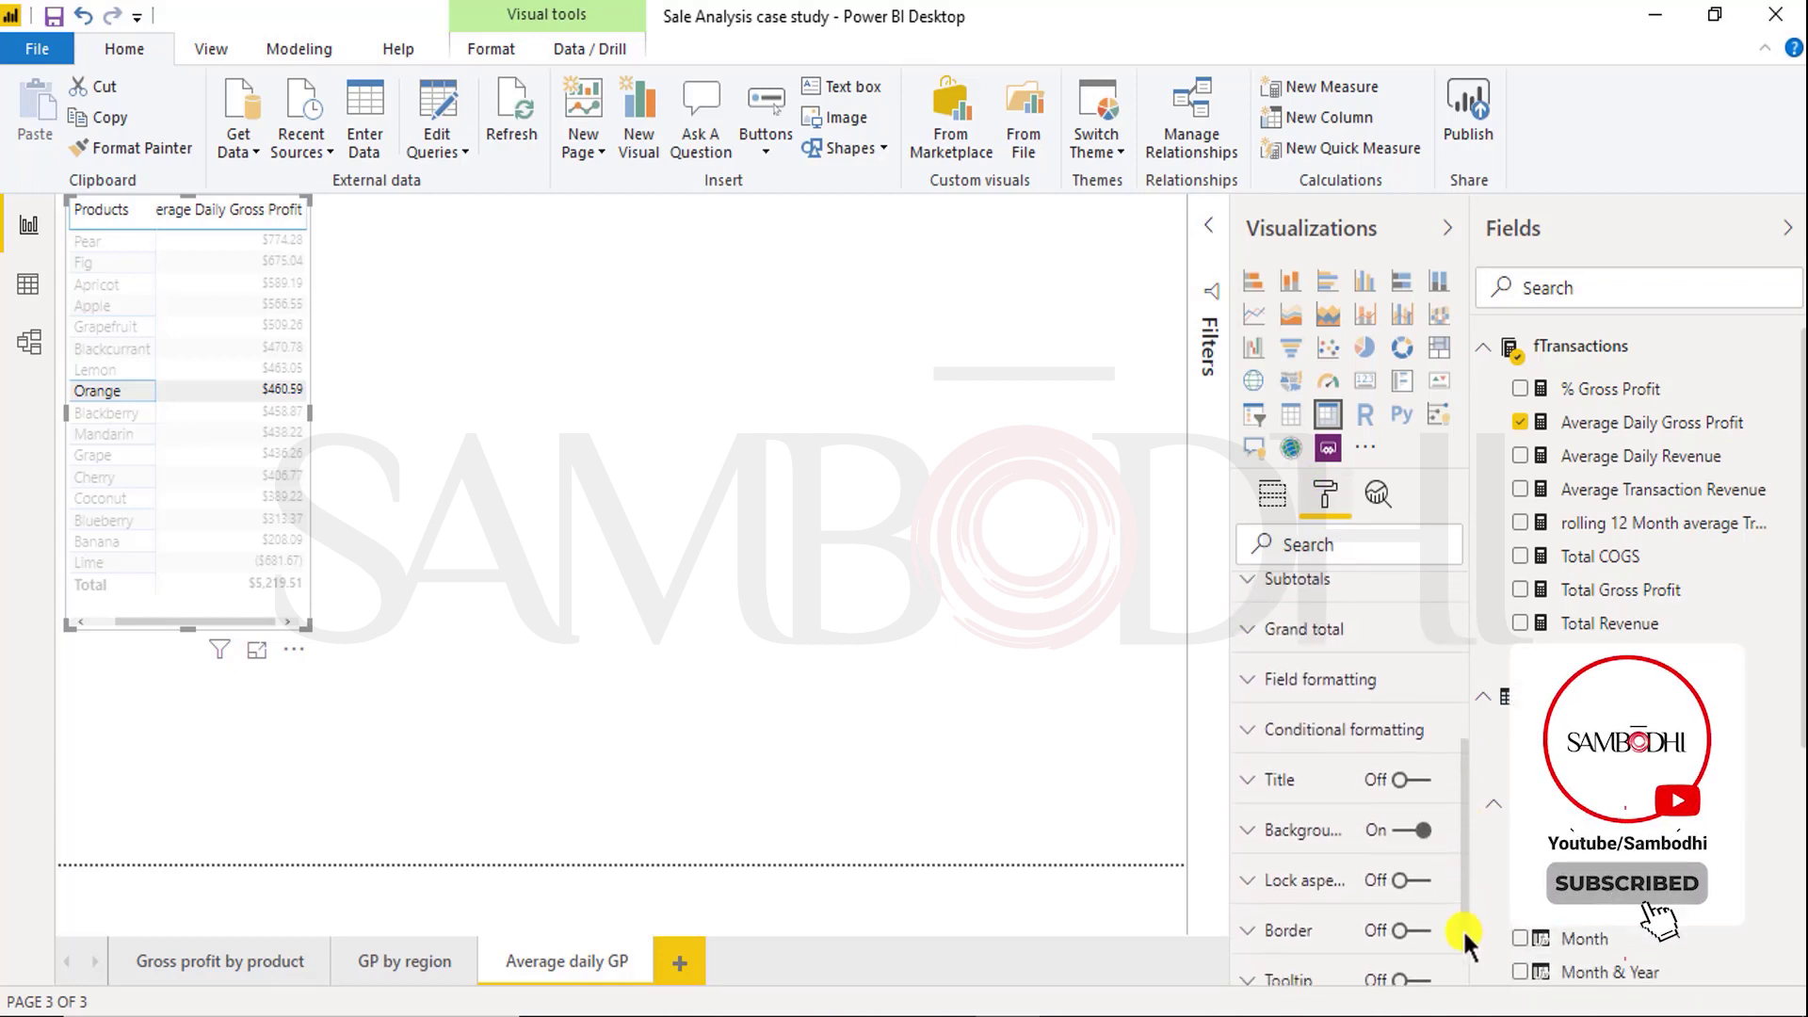
{"action": "left_click", "coordinate": [1252, 733]}
{"action": "scroll", "coordinate": [1394, 814], "scroll_direction": "down", "scroll_amount": 3}
{"action": "scroll", "coordinate": [1411, 811], "scroll_direction": "down", "scroll_amount": 3}
{"action": "left_click", "coordinate": [1299, 769]}
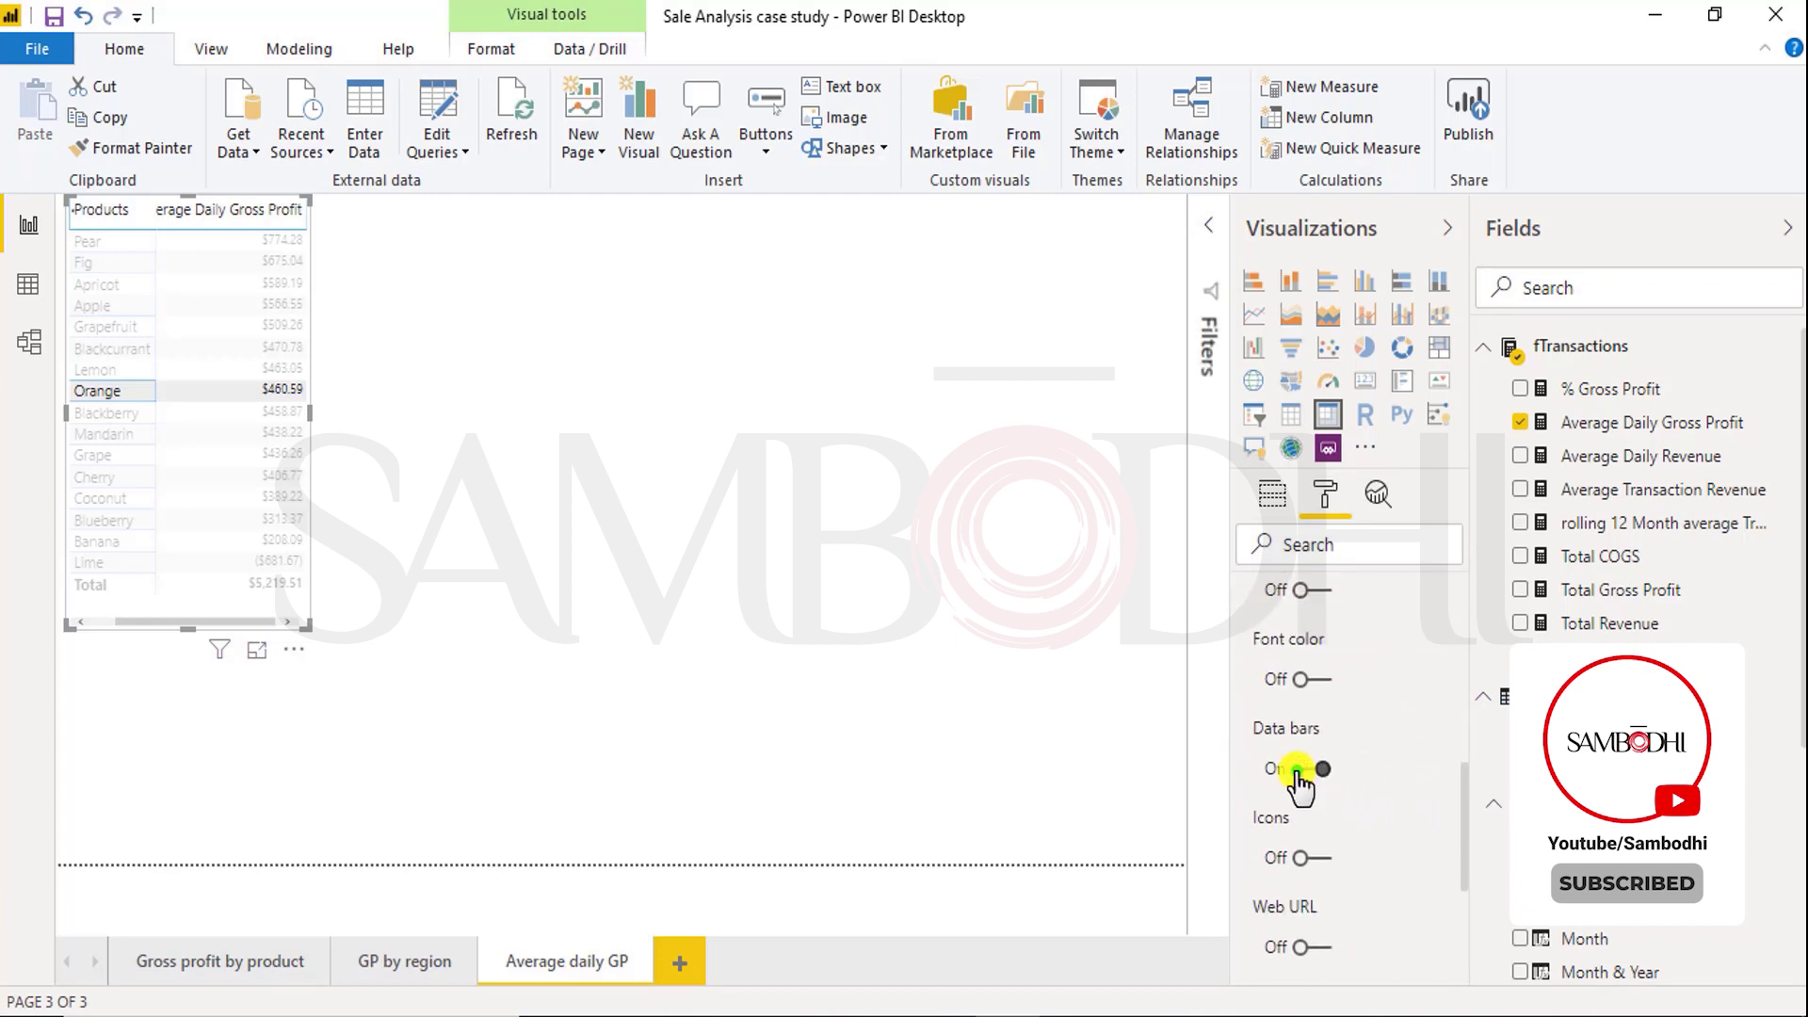
{"action": "left_click", "coordinate": [659, 716]}
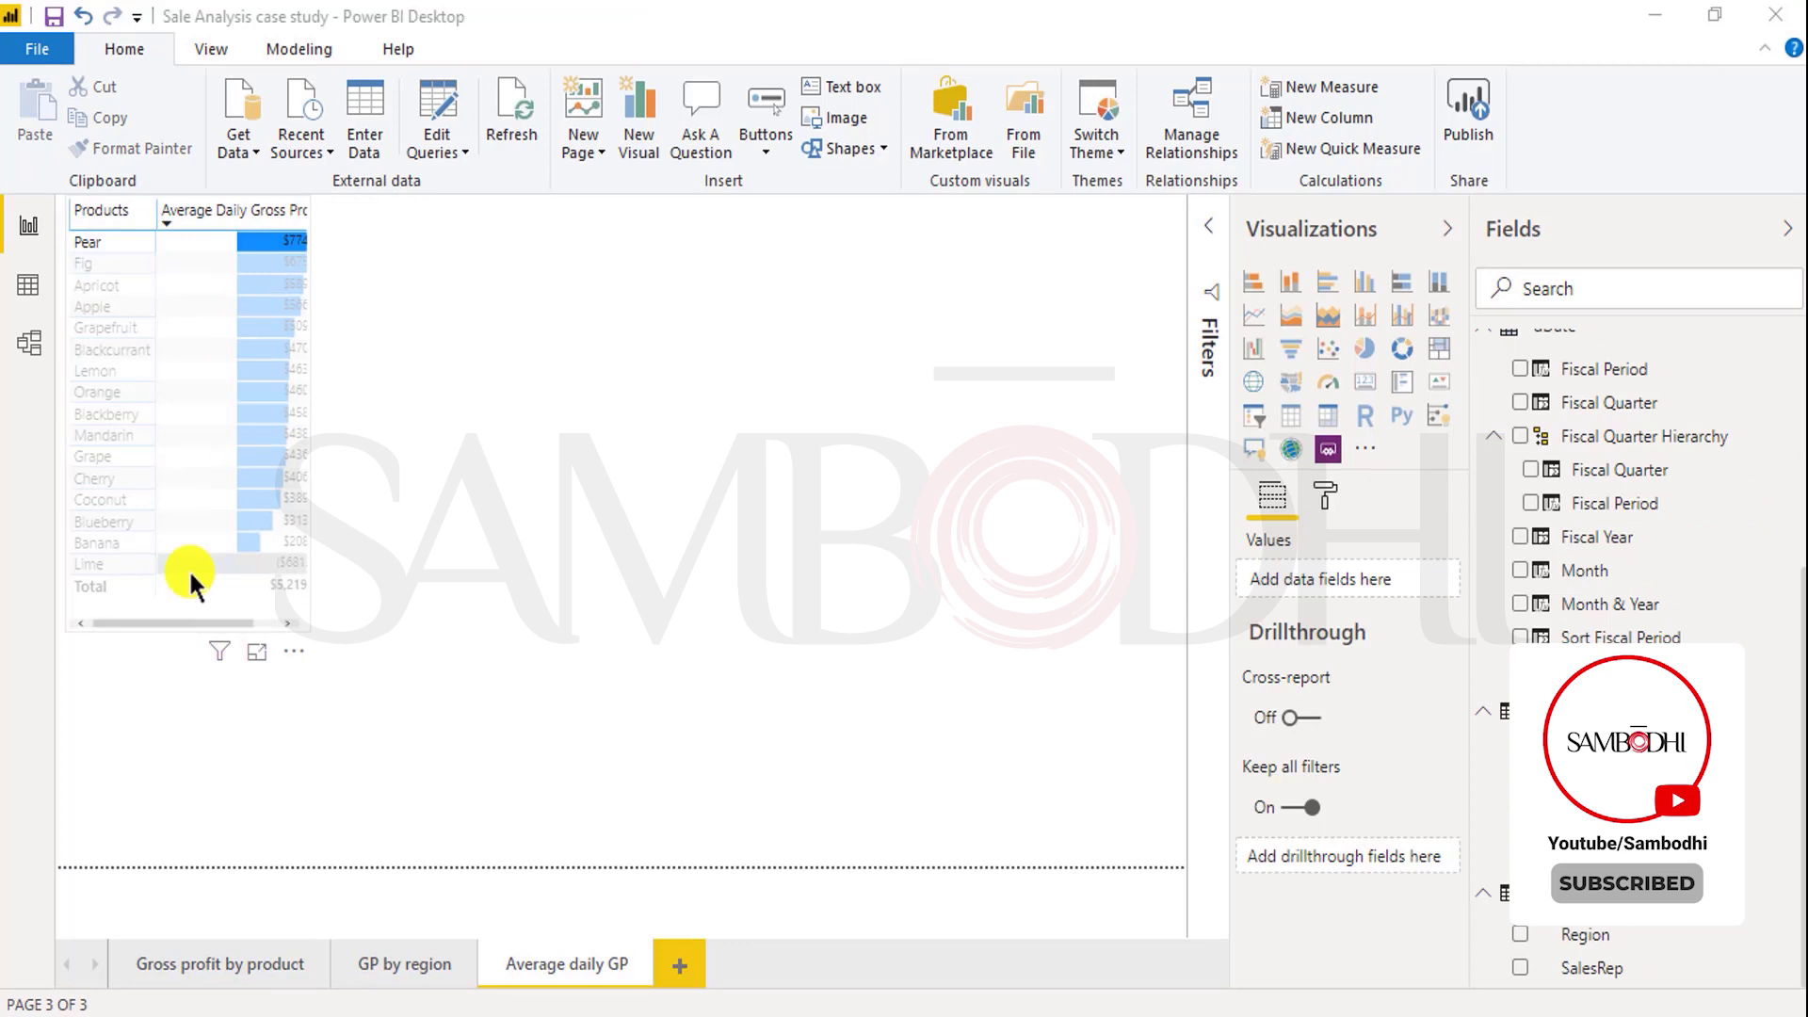
Step: Set the matrix's Average Daily Gross Profit data bars to orange for positive values and blue for negative values
{"action": "left_click", "coordinate": [212, 525]}
{"action": "left_click", "coordinate": [1321, 495]}
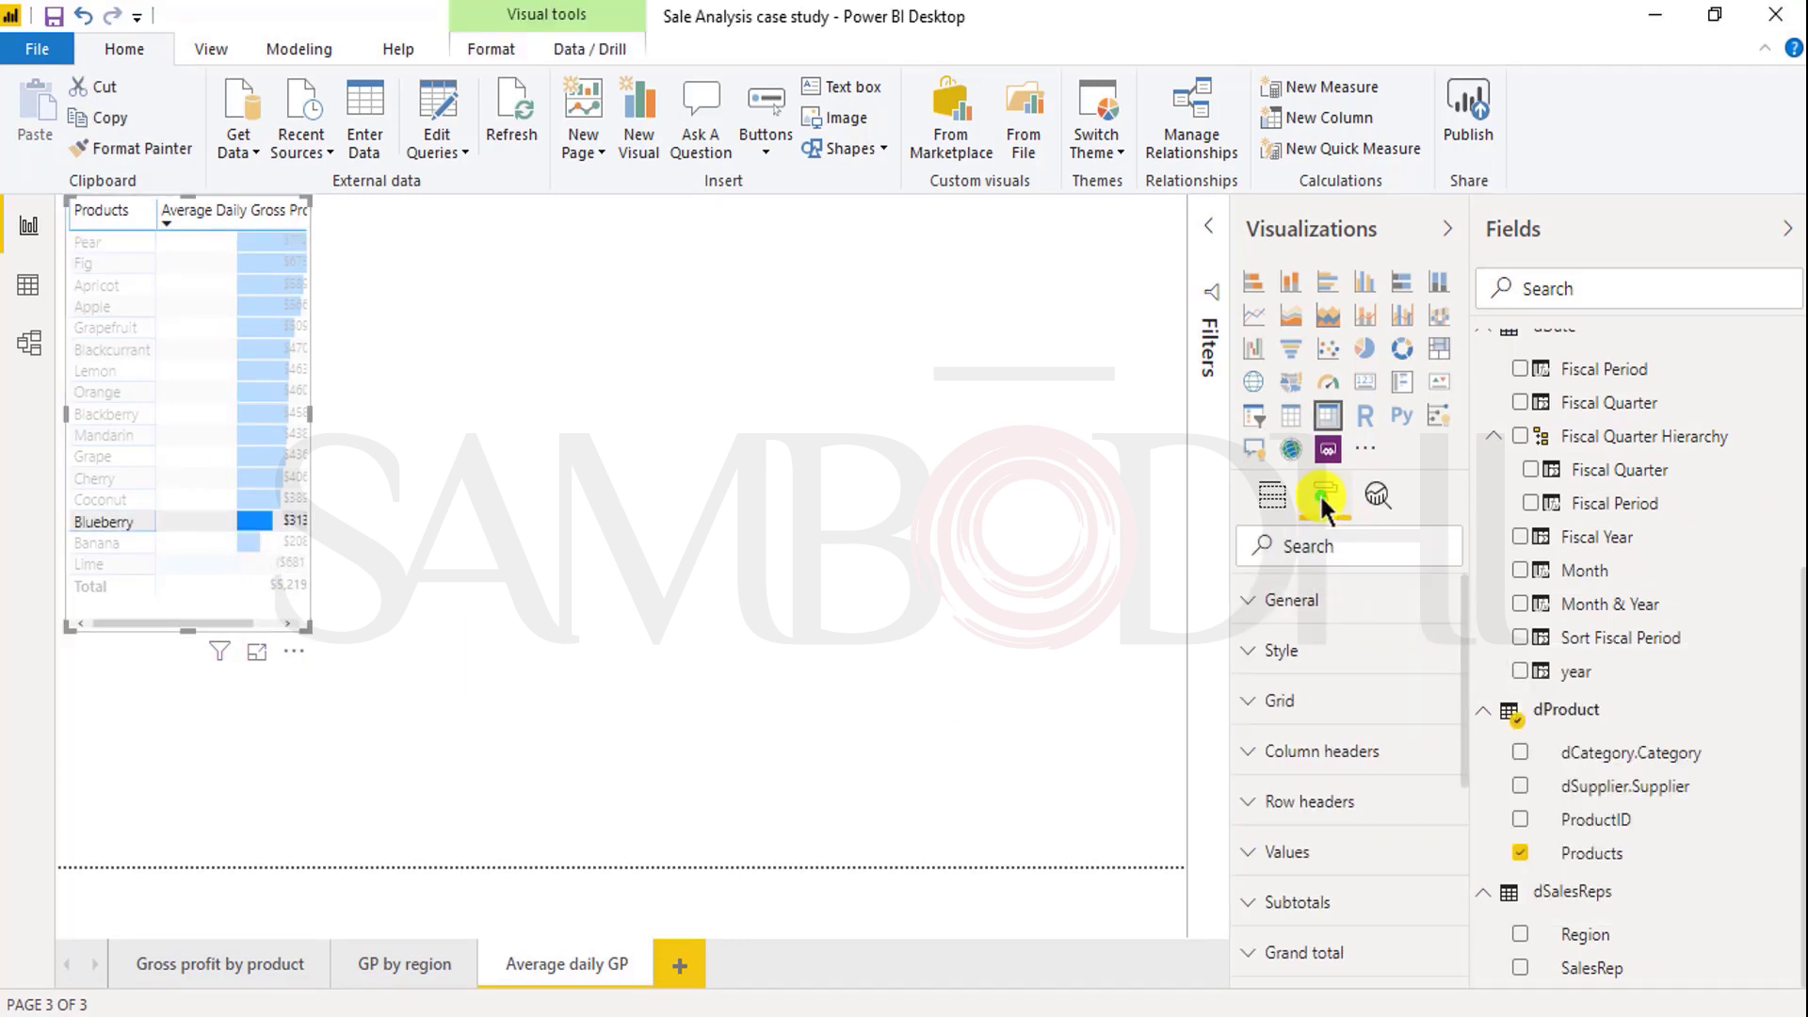
{"action": "scroll", "coordinate": [1420, 708], "scroll_direction": "down", "scroll_amount": 3}
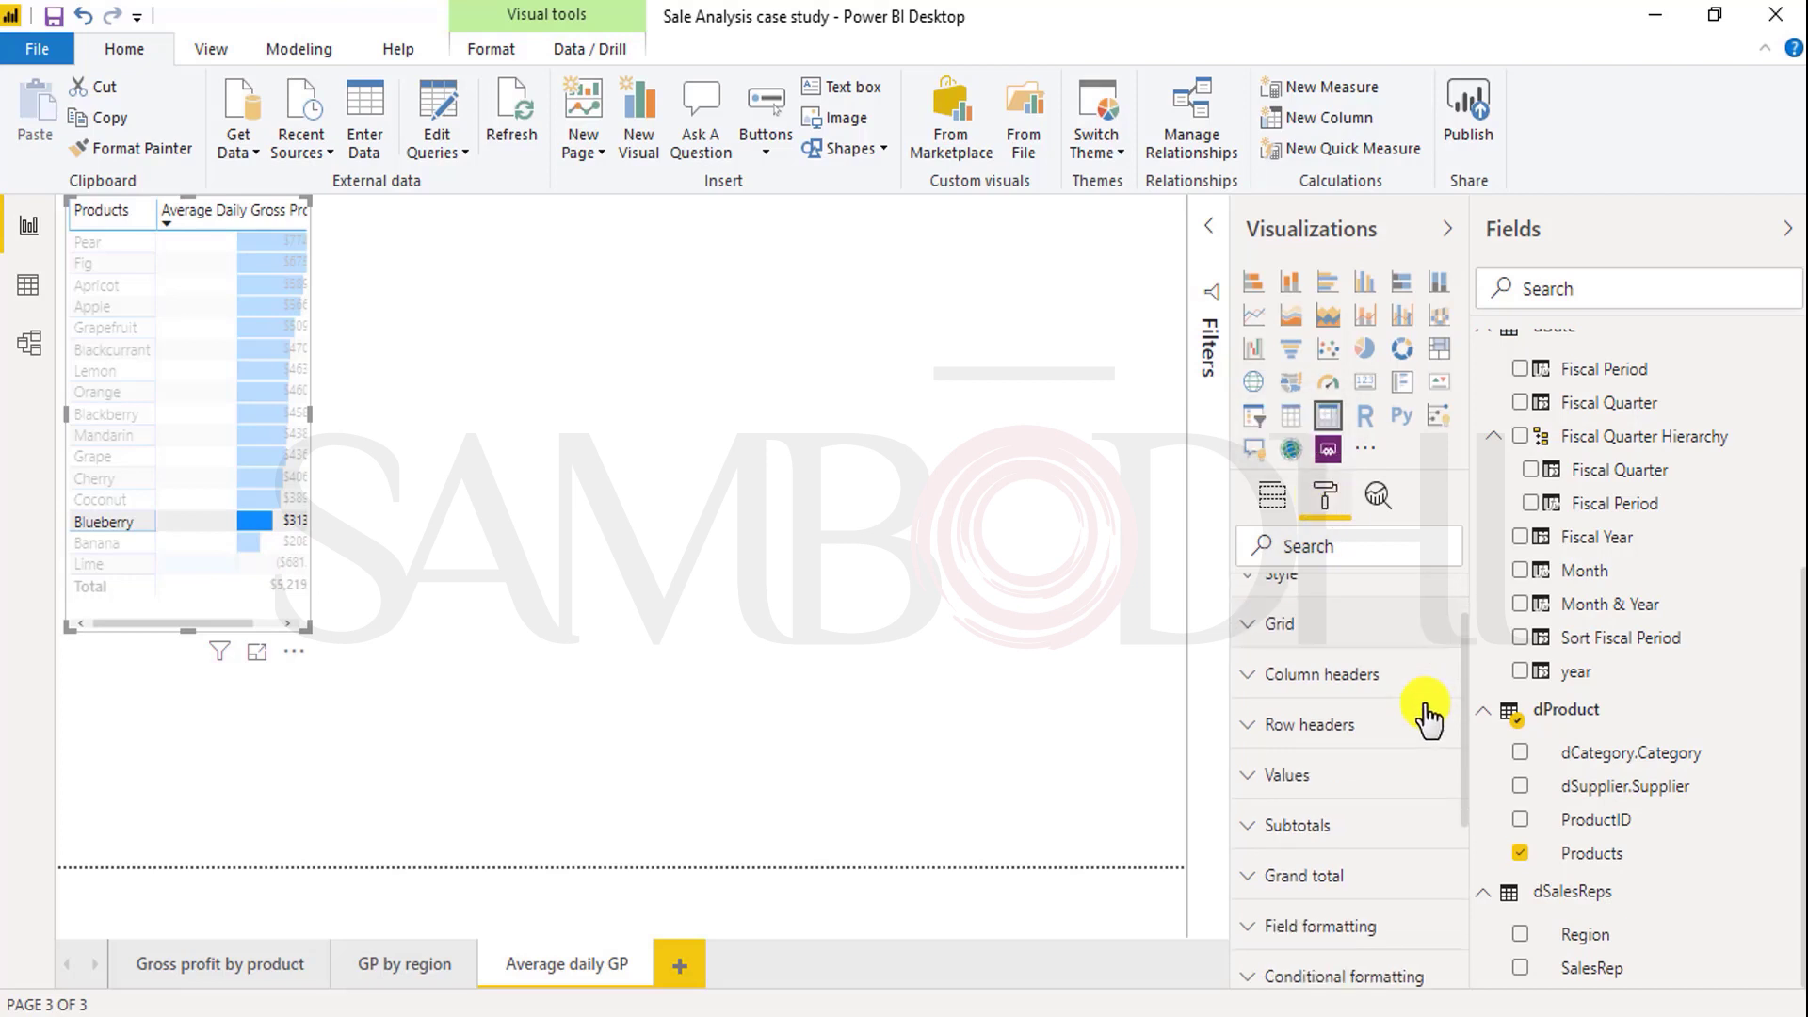
{"action": "left_click", "coordinate": [1266, 774]}
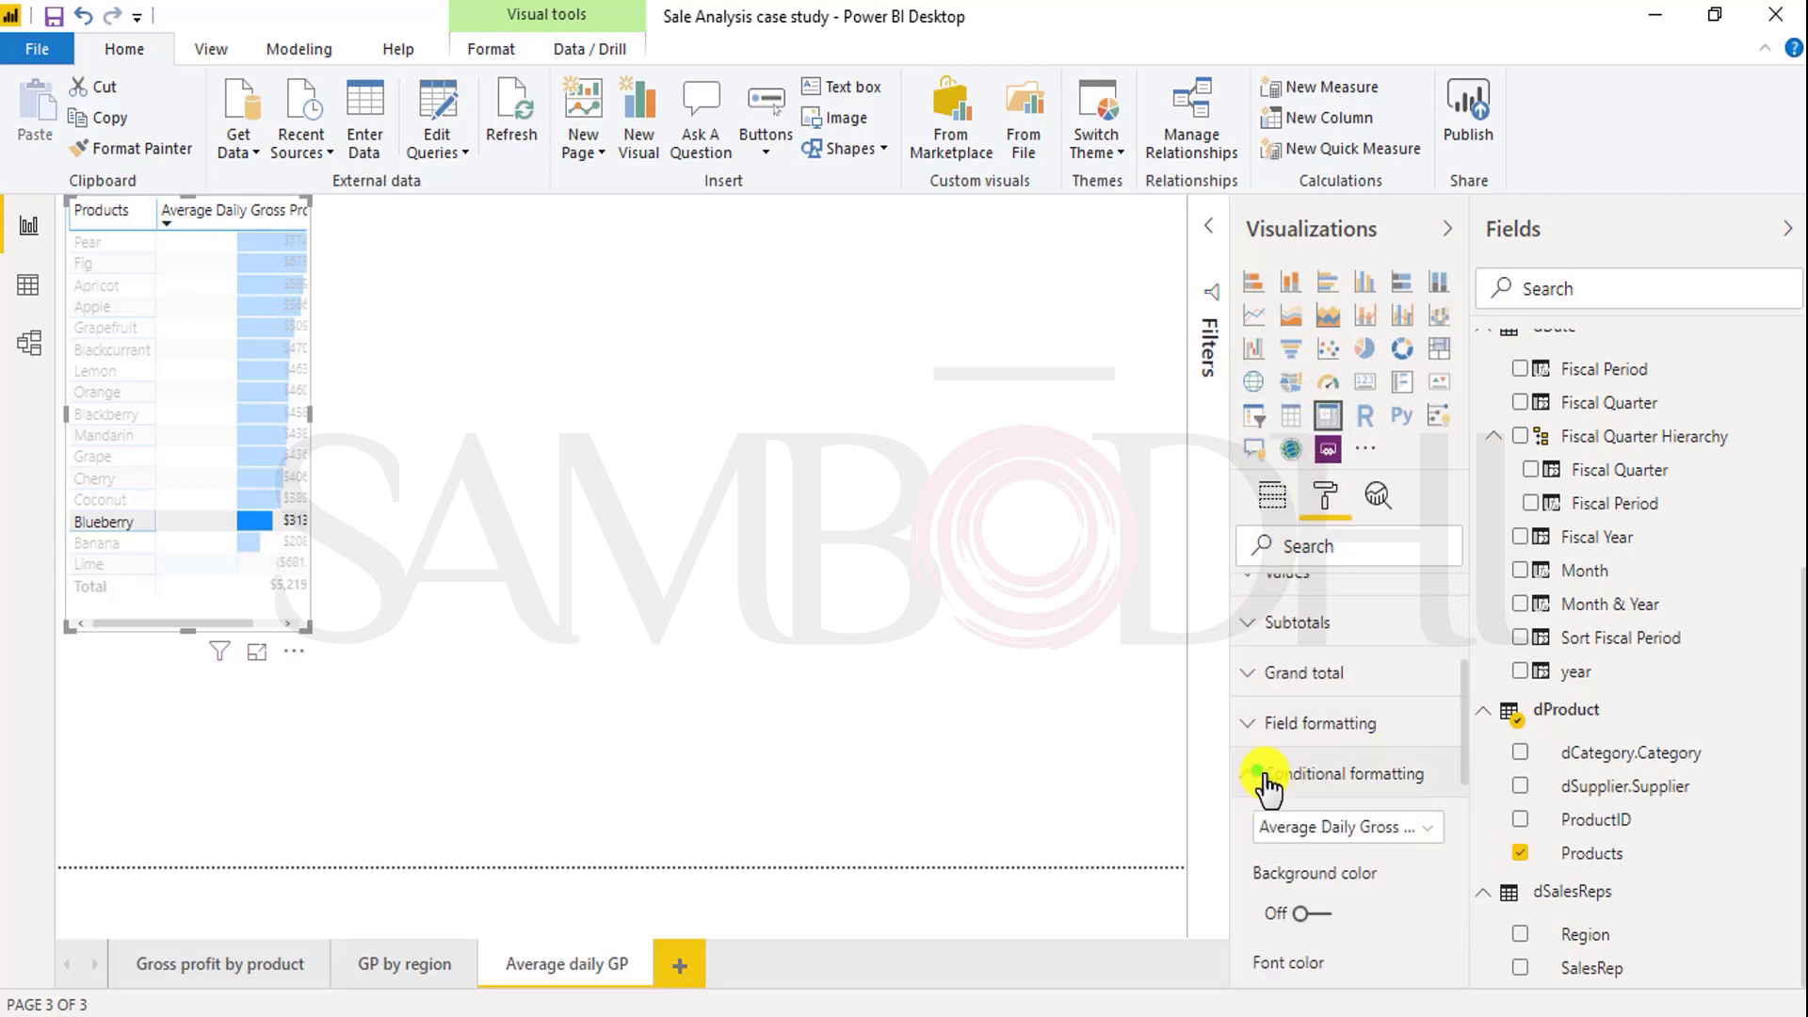
{"action": "scroll", "coordinate": [1318, 801], "scroll_direction": "down", "scroll_amount": 3}
{"action": "left_click", "coordinate": [1290, 816]}
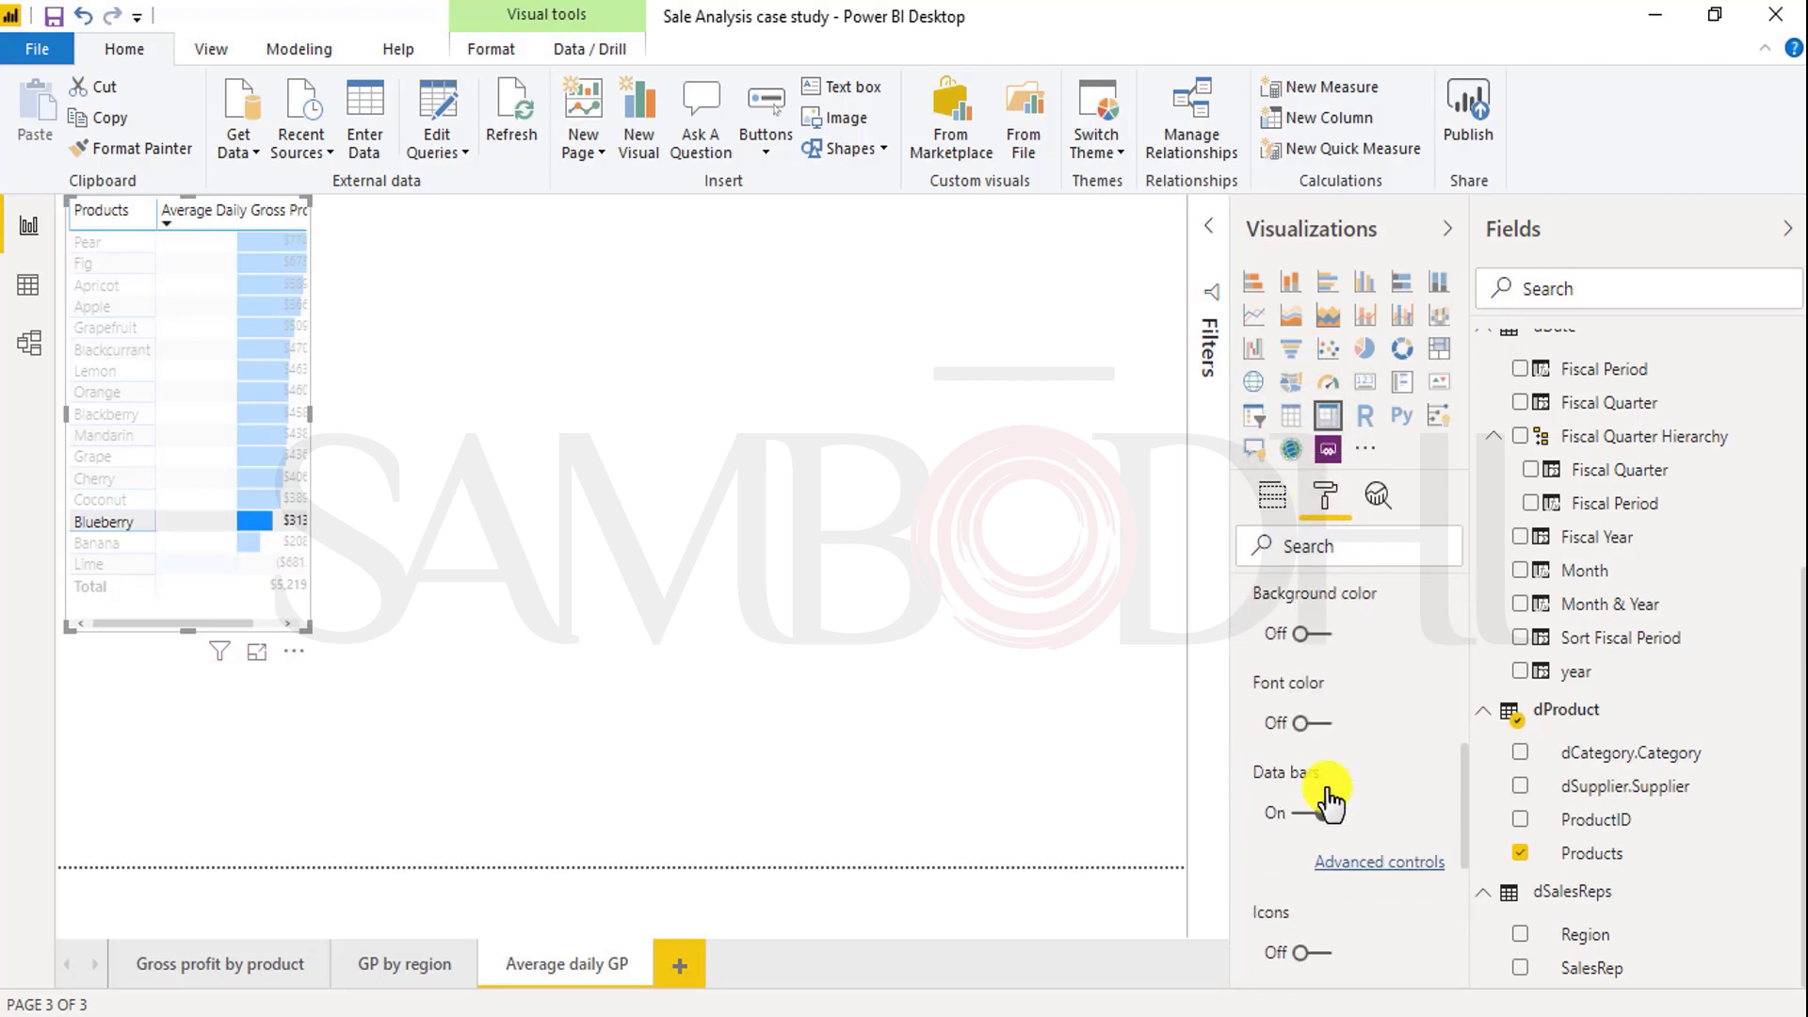
{"action": "left_click", "coordinate": [1361, 865]}
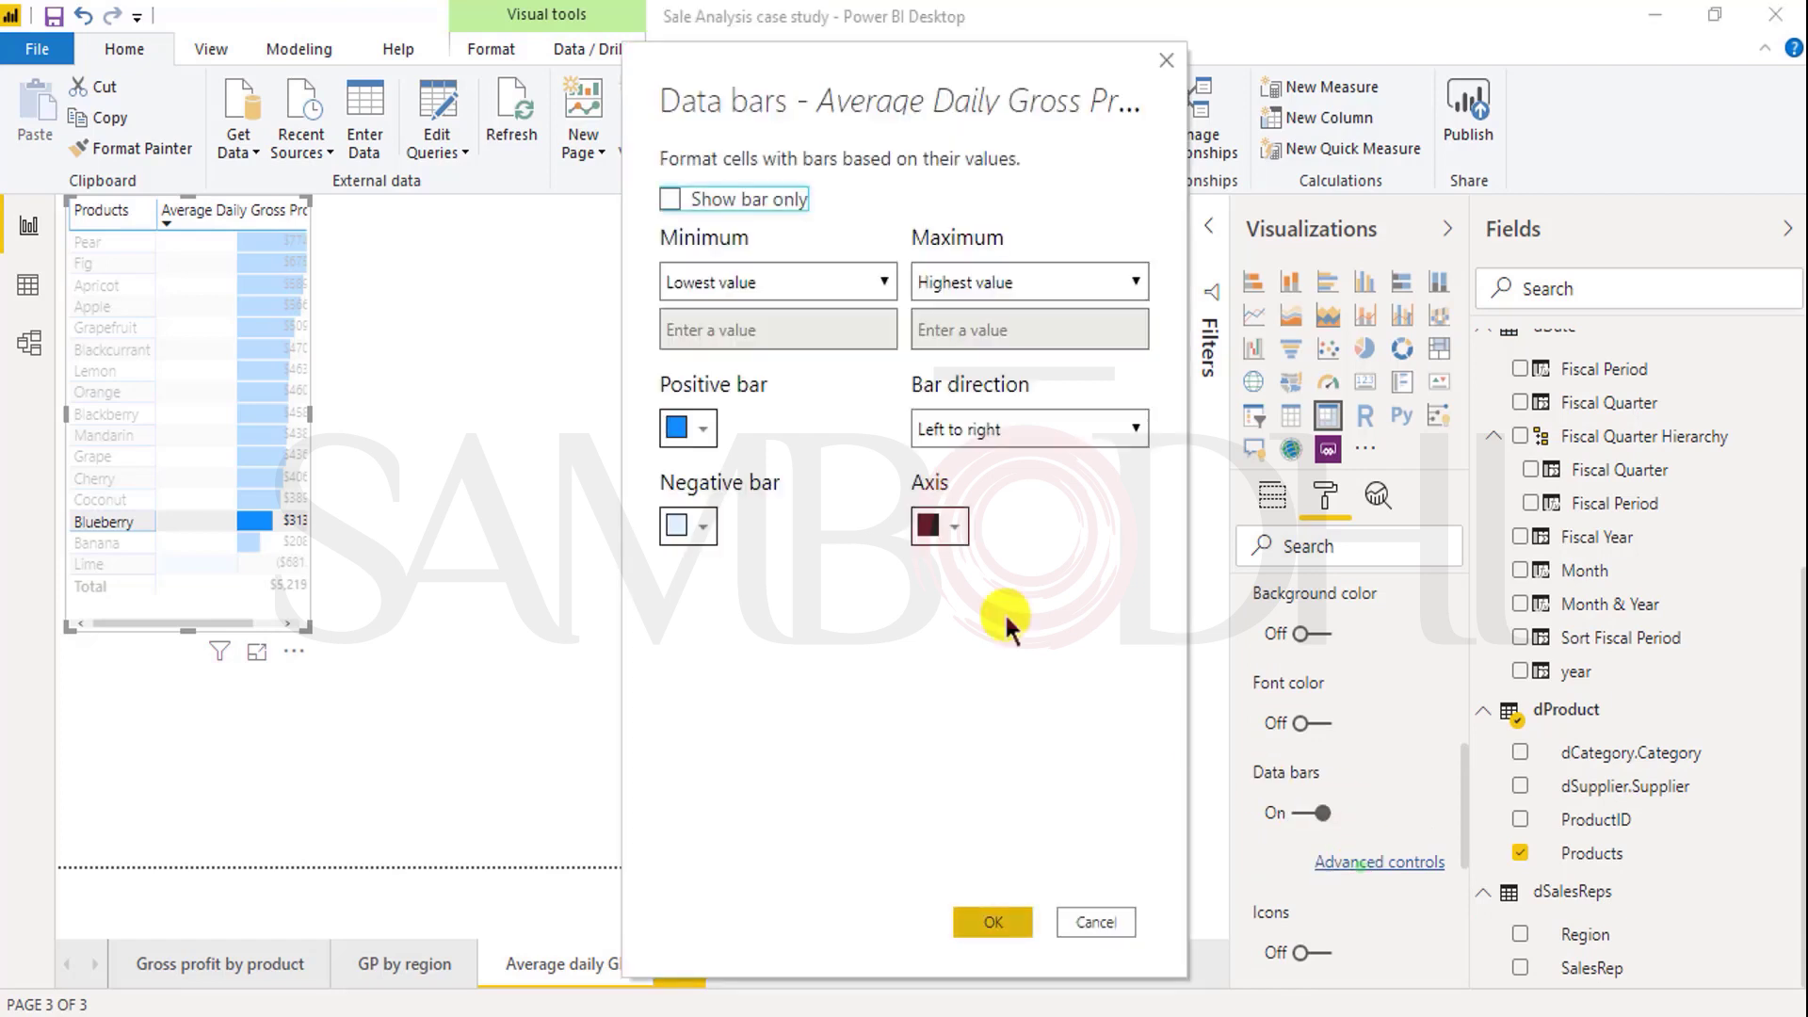
{"action": "left_click", "coordinate": [705, 428]}
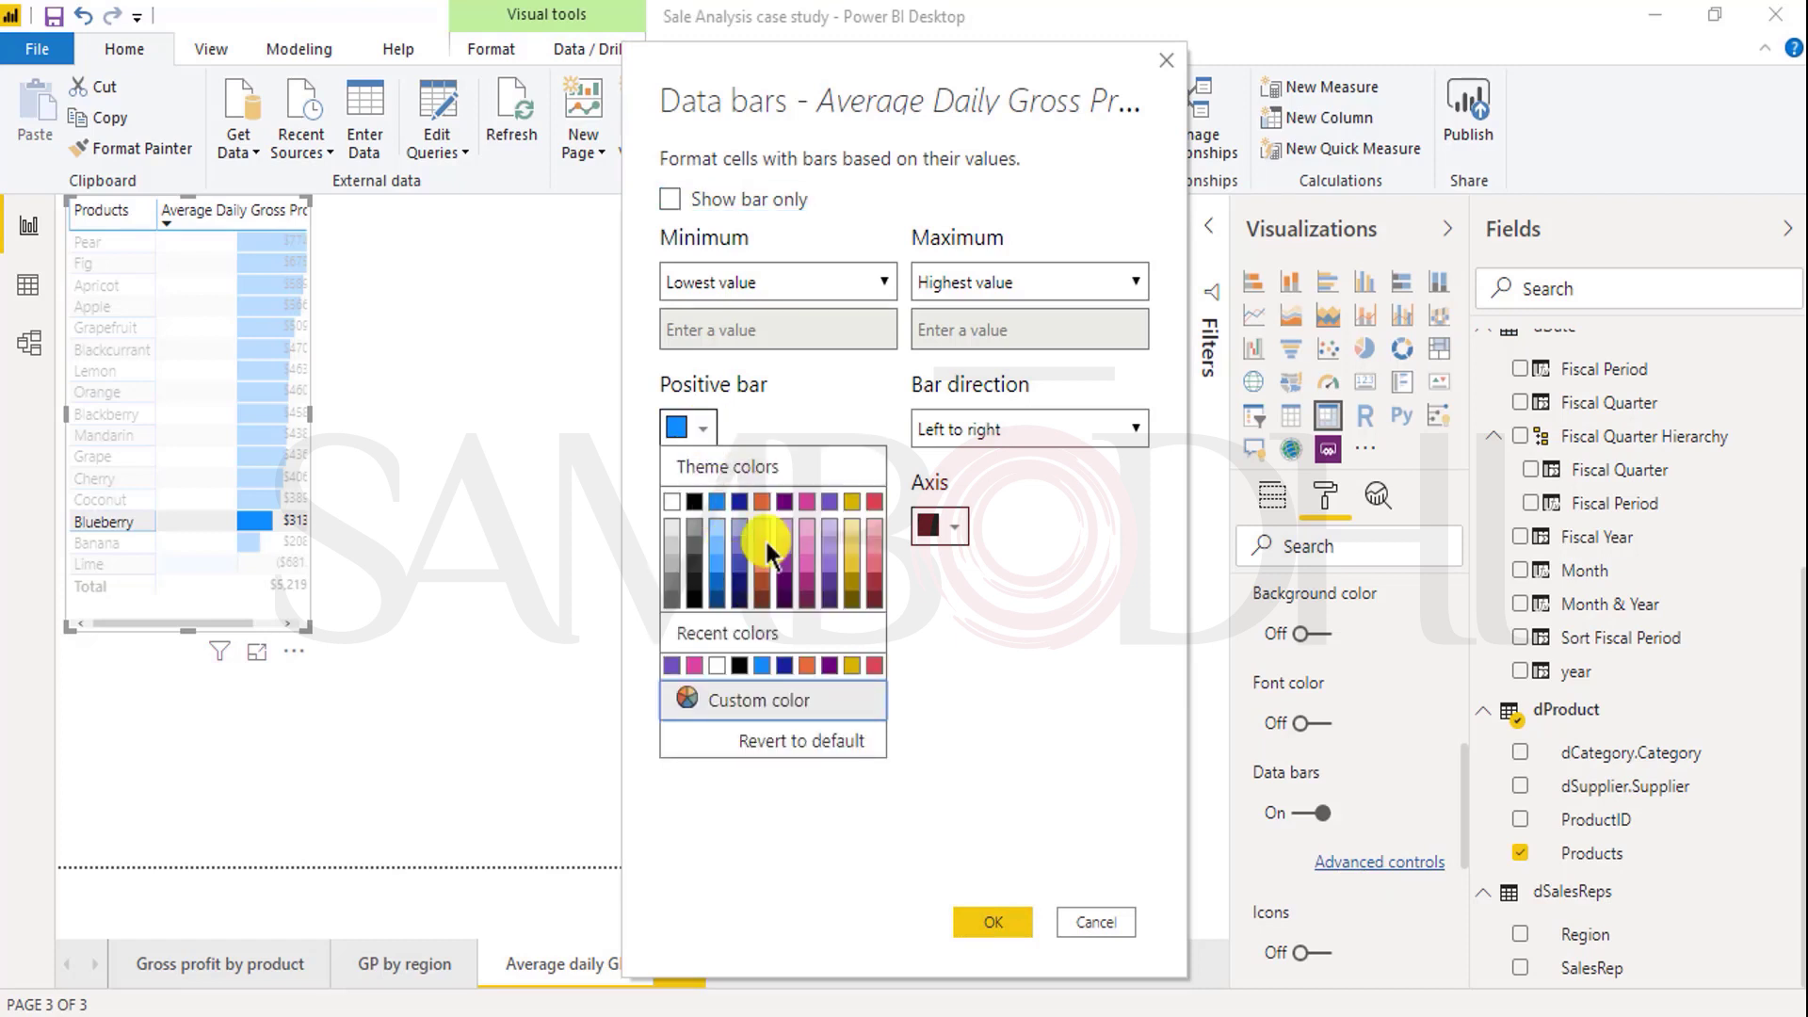
{"action": "left_click", "coordinate": [762, 502]}
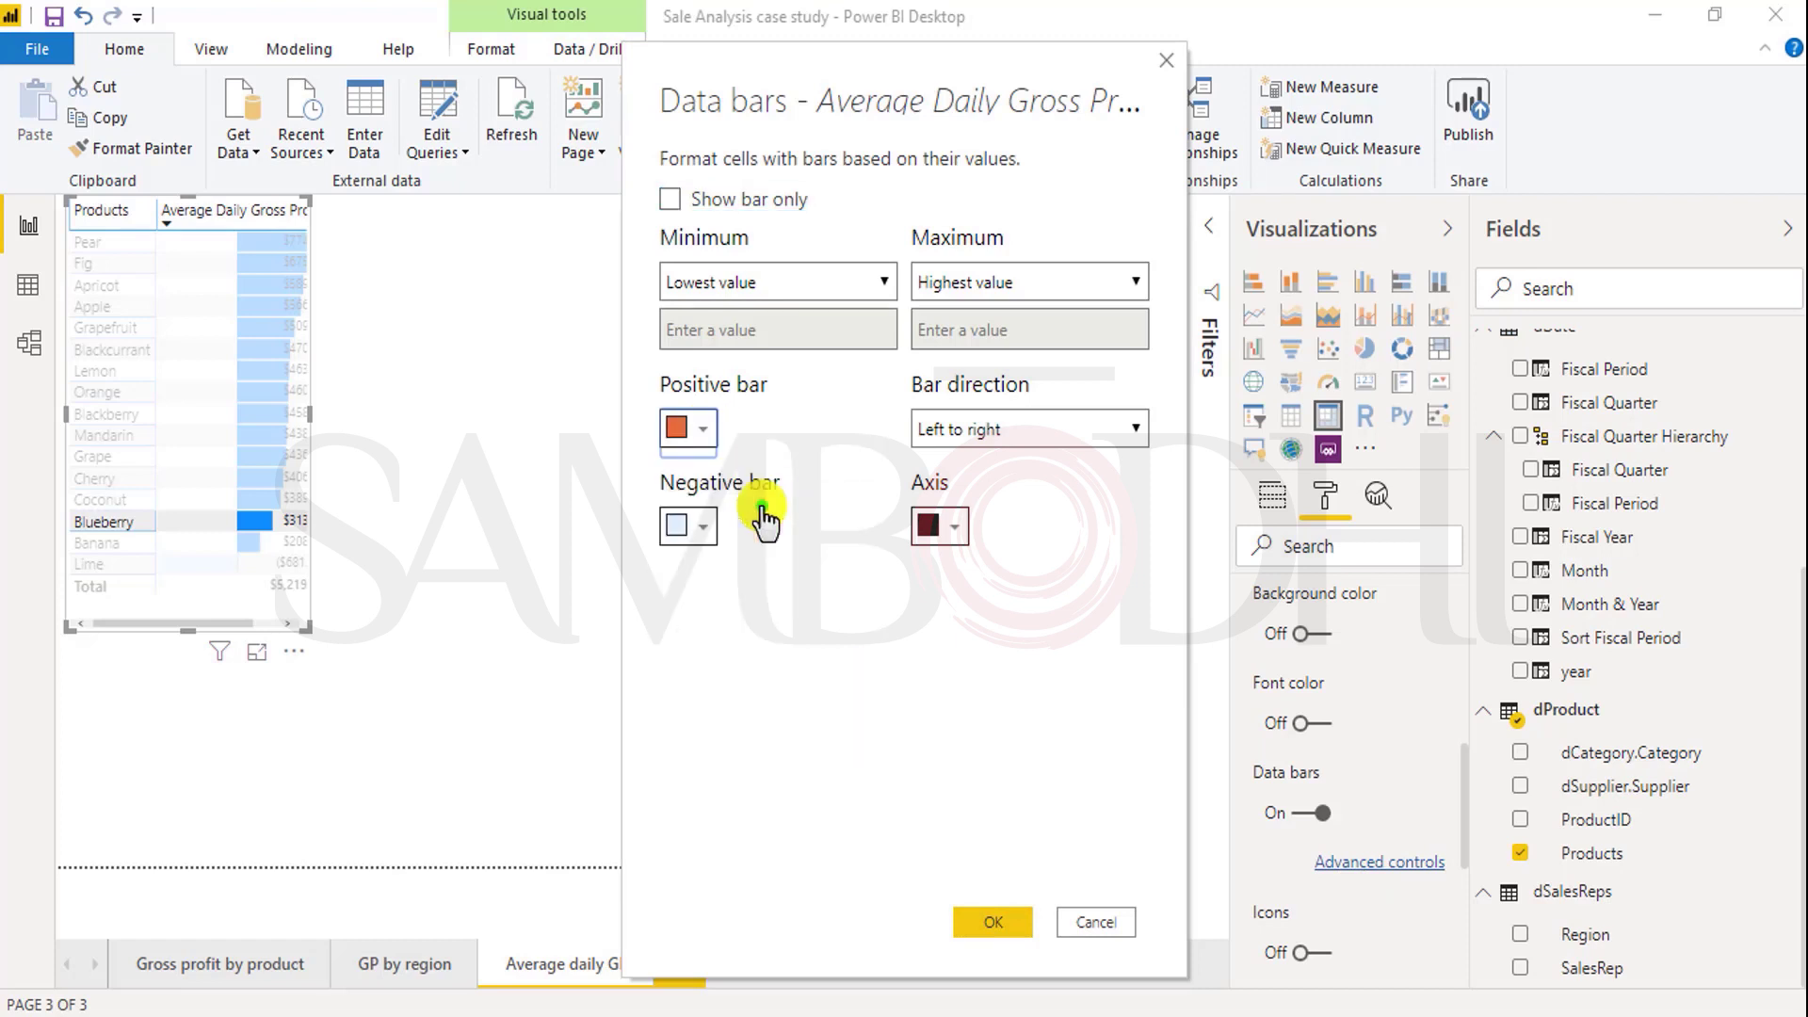
{"action": "left_click", "coordinate": [714, 534]}
{"action": "left_click", "coordinate": [716, 600]}
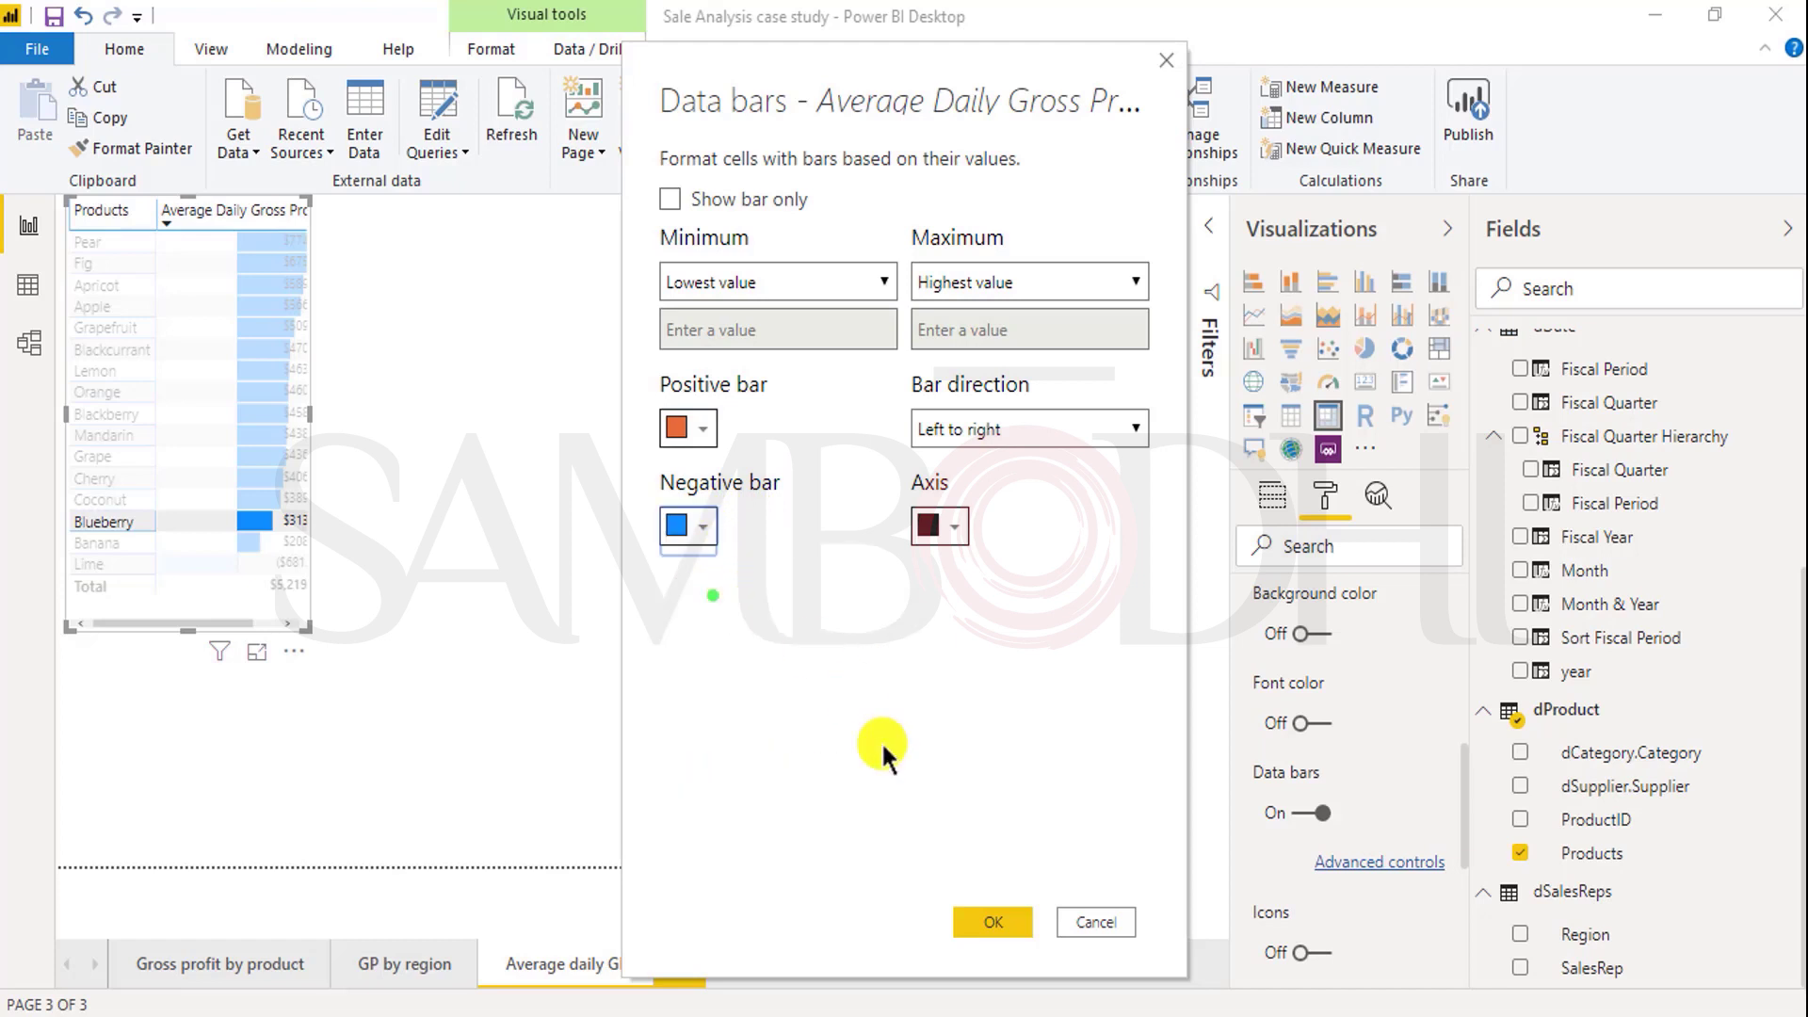
{"action": "left_click", "coordinate": [989, 922]}
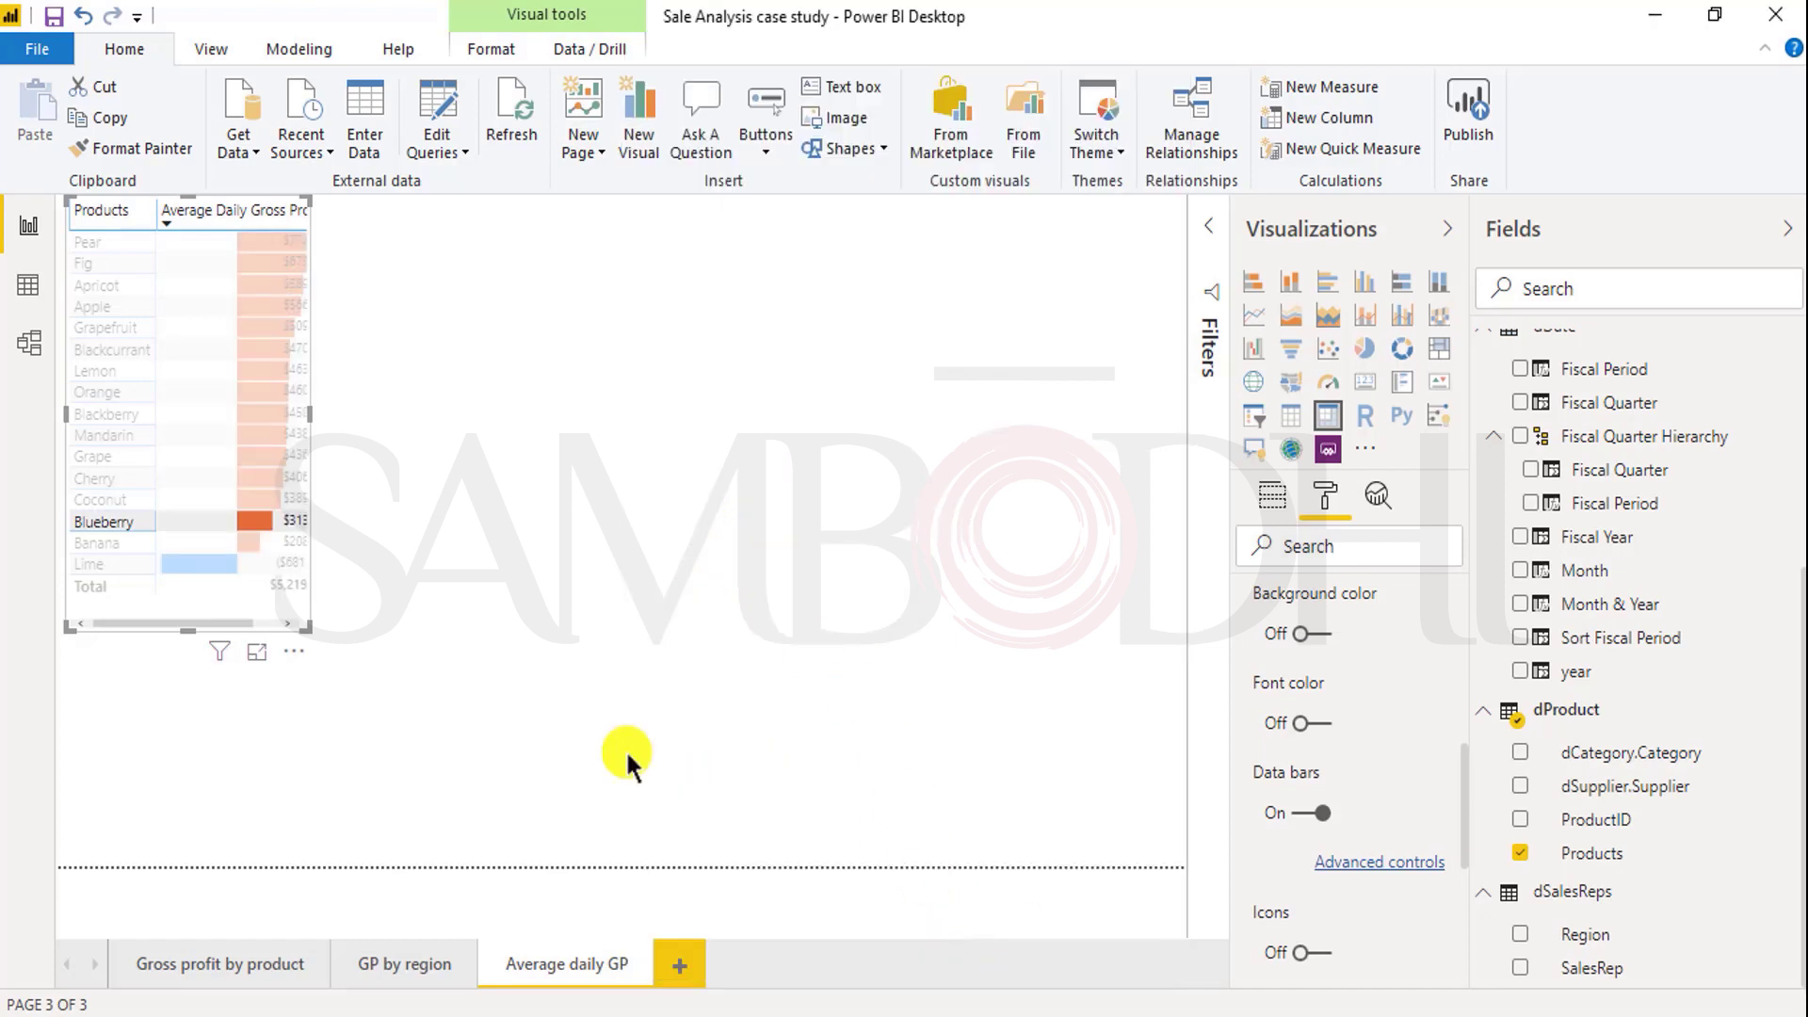
Step: Widen the products matrix so the full Average Daily Gross Profit column fits, and deselect it
{"action": "mouse_move", "coordinate": [307, 627]}
{"action": "left_mouse_down"}
{"action": "mouse_move", "coordinate": [347, 644]}
{"action": "mouse_move", "coordinate": [339, 621]}
{"action": "left_mouse_up"}
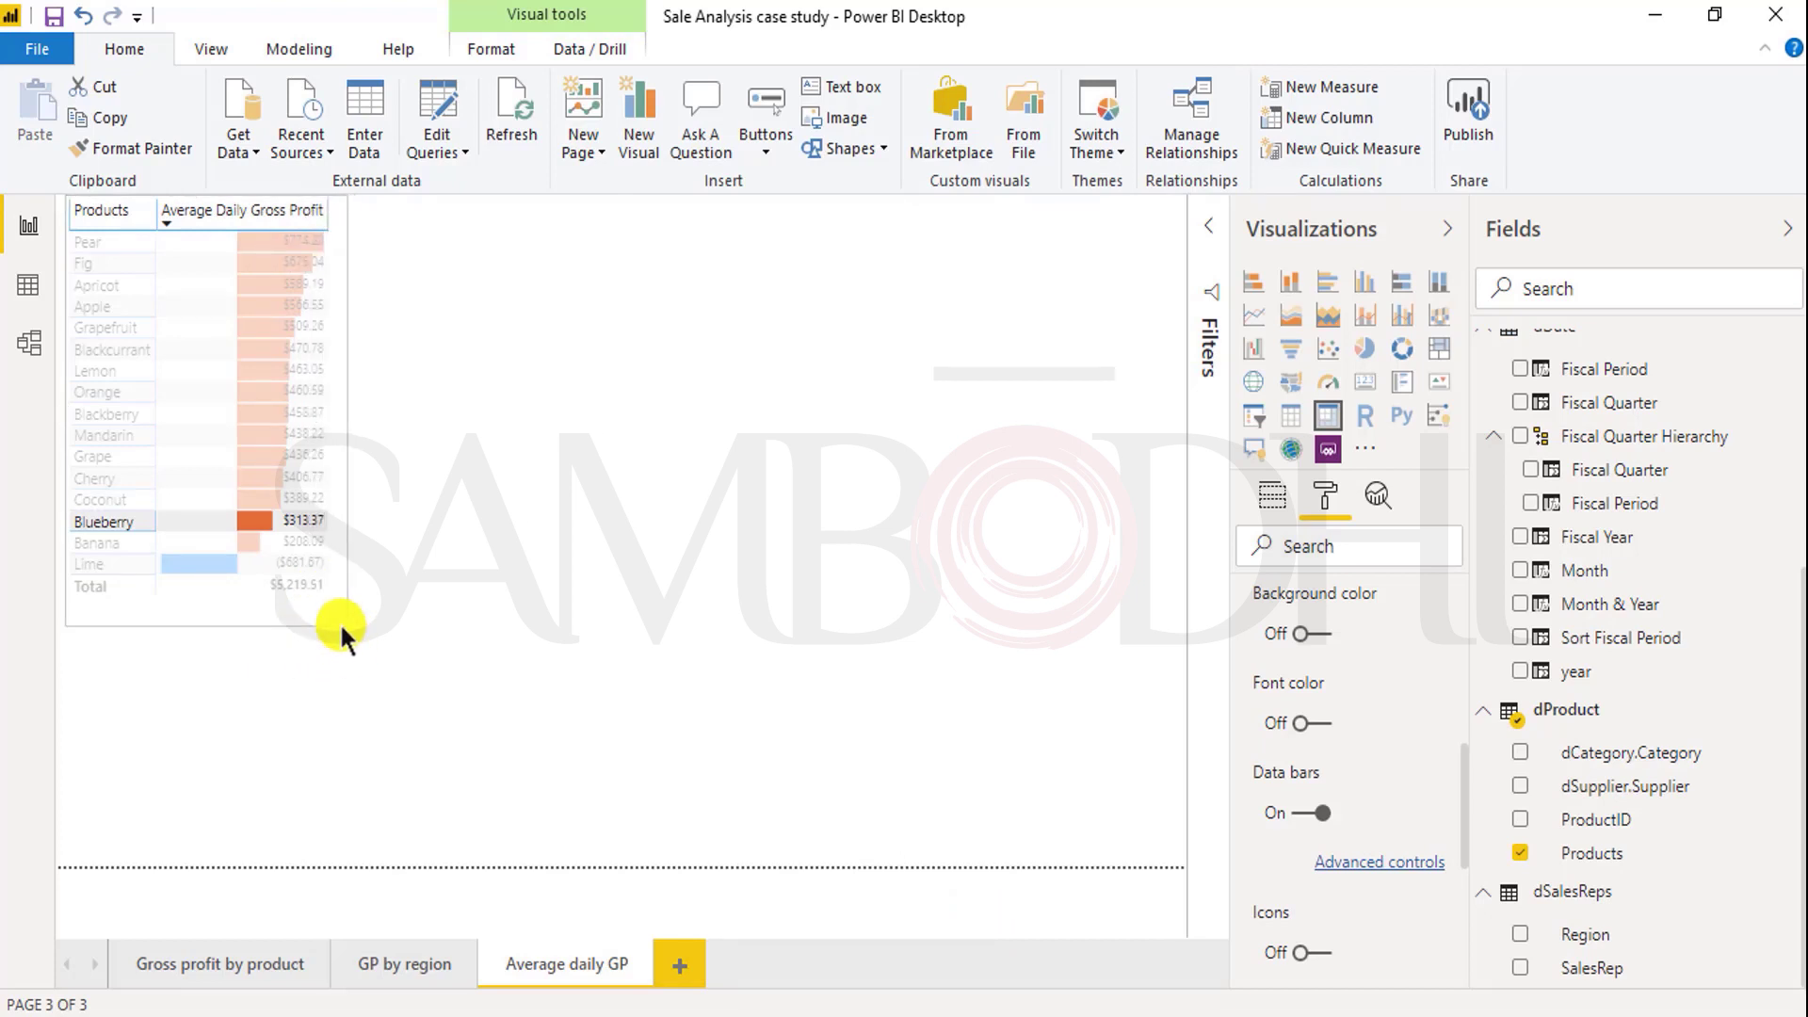
{"action": "left_click", "coordinate": [591, 530]}
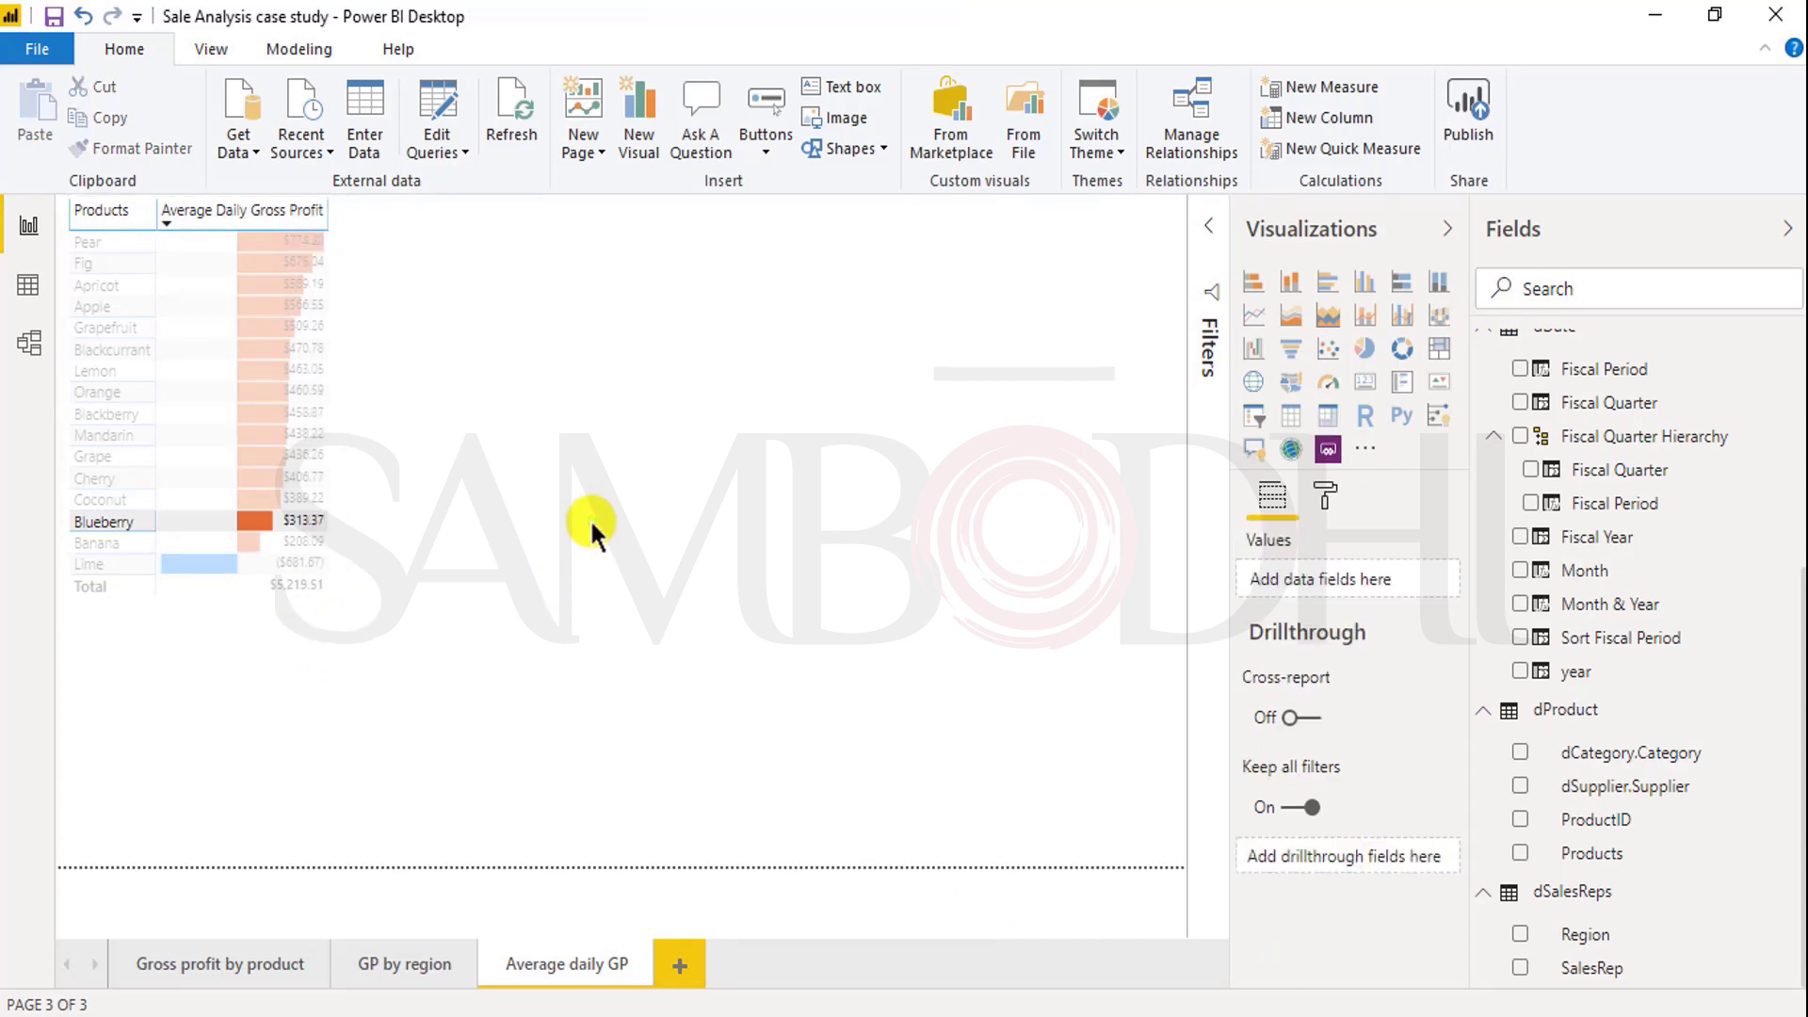
{"action": "mouse_move", "coordinate": [274, 386]}
{"action": "left_click", "coordinate": [506, 583]}
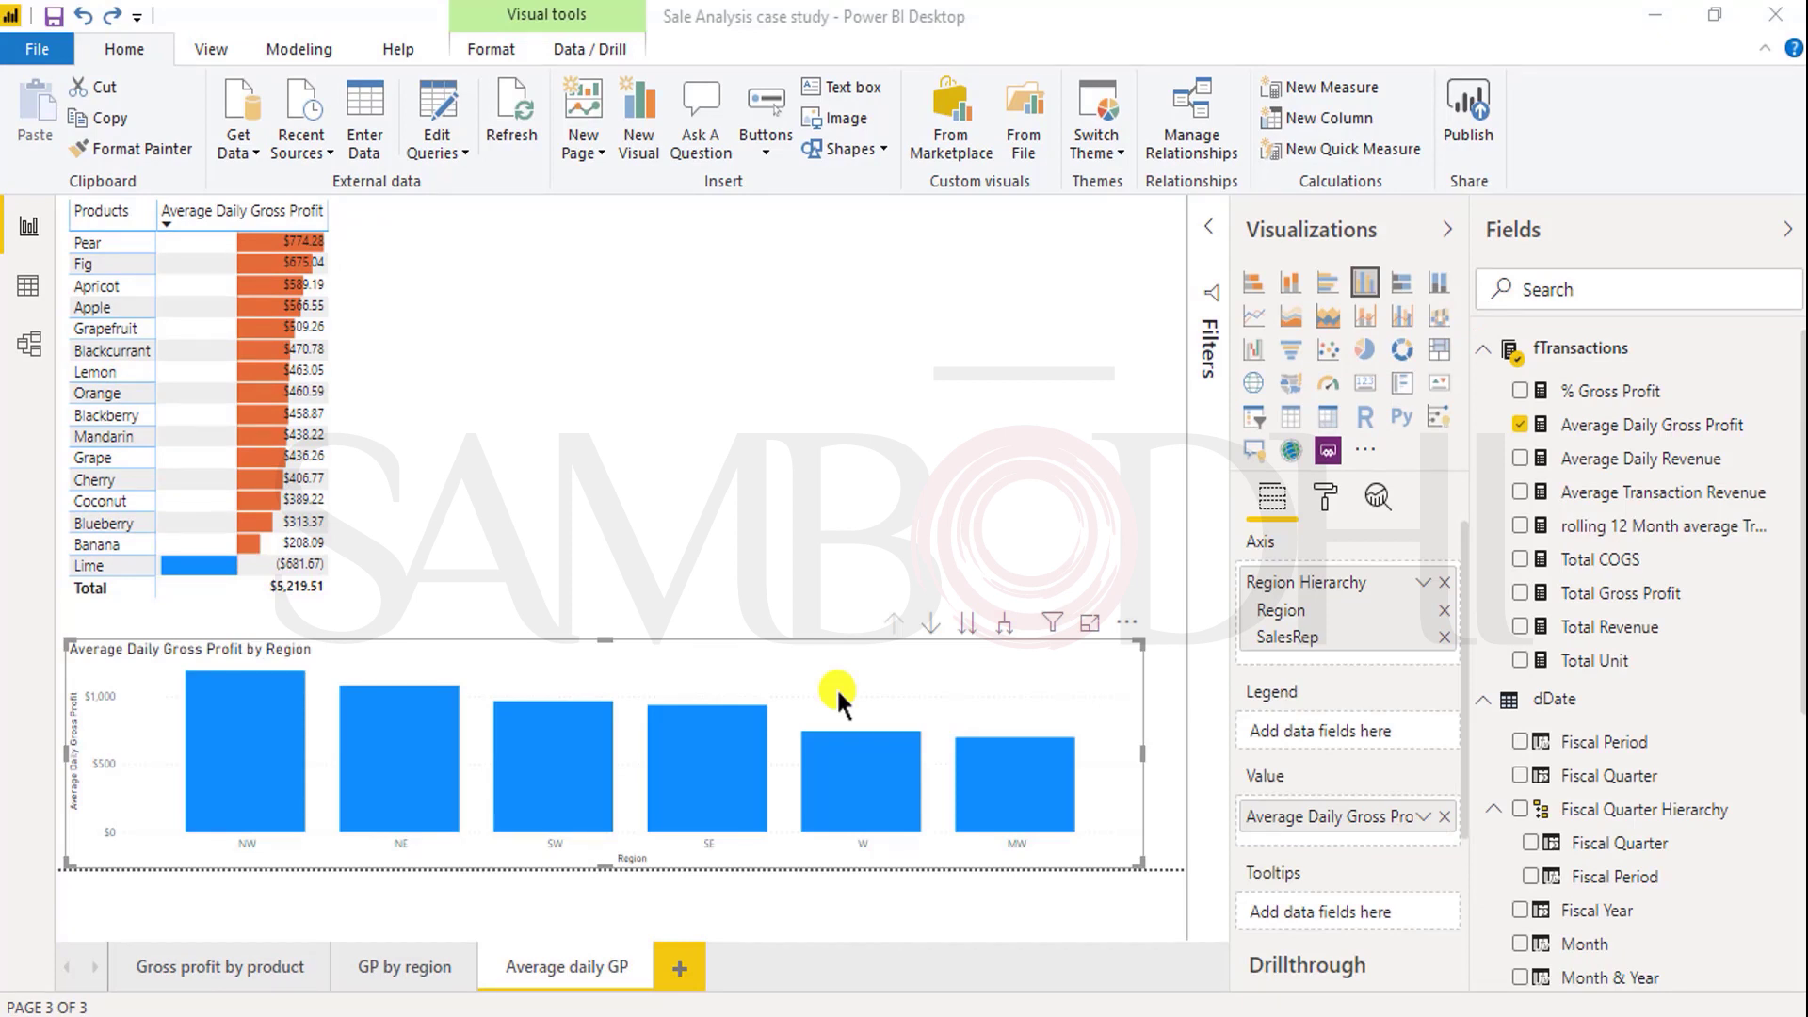
Step: Turn on drill mode for the column chart, drill into NW and back up, and take the whole chart to the SalesRep level
{"action": "left_click", "coordinate": [931, 625]}
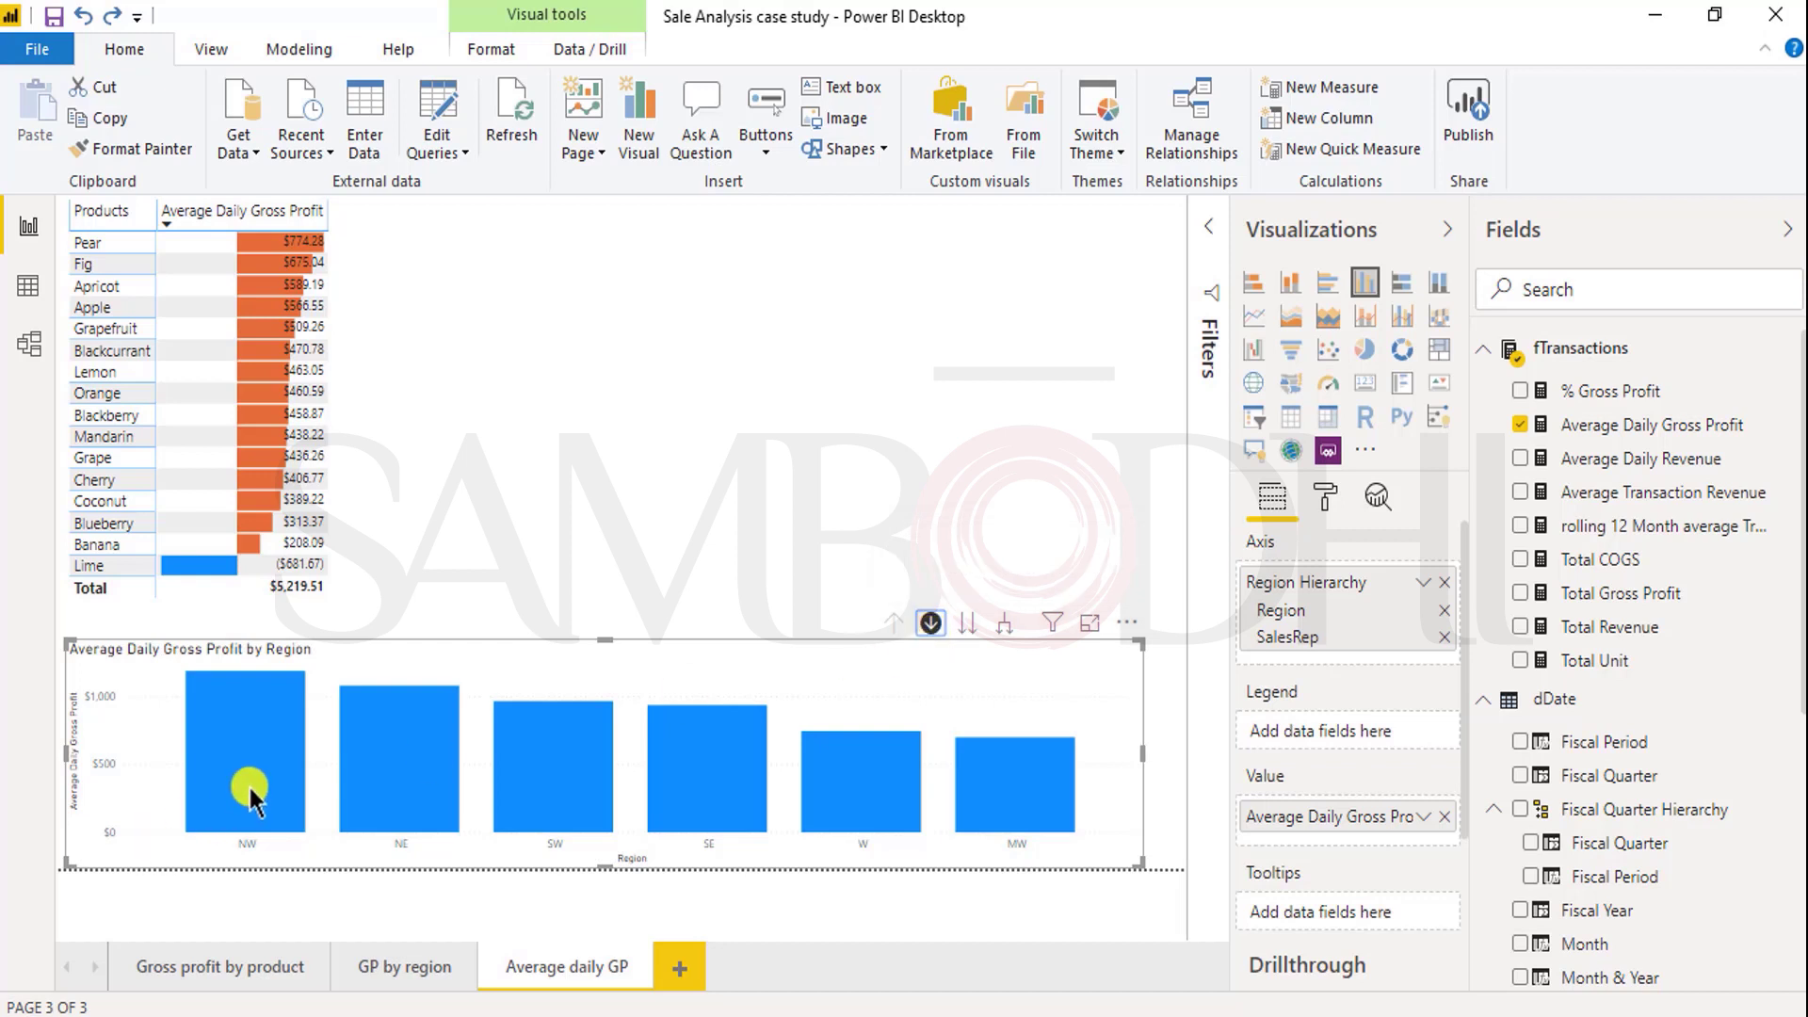
{"action": "left_click", "coordinate": [252, 748]}
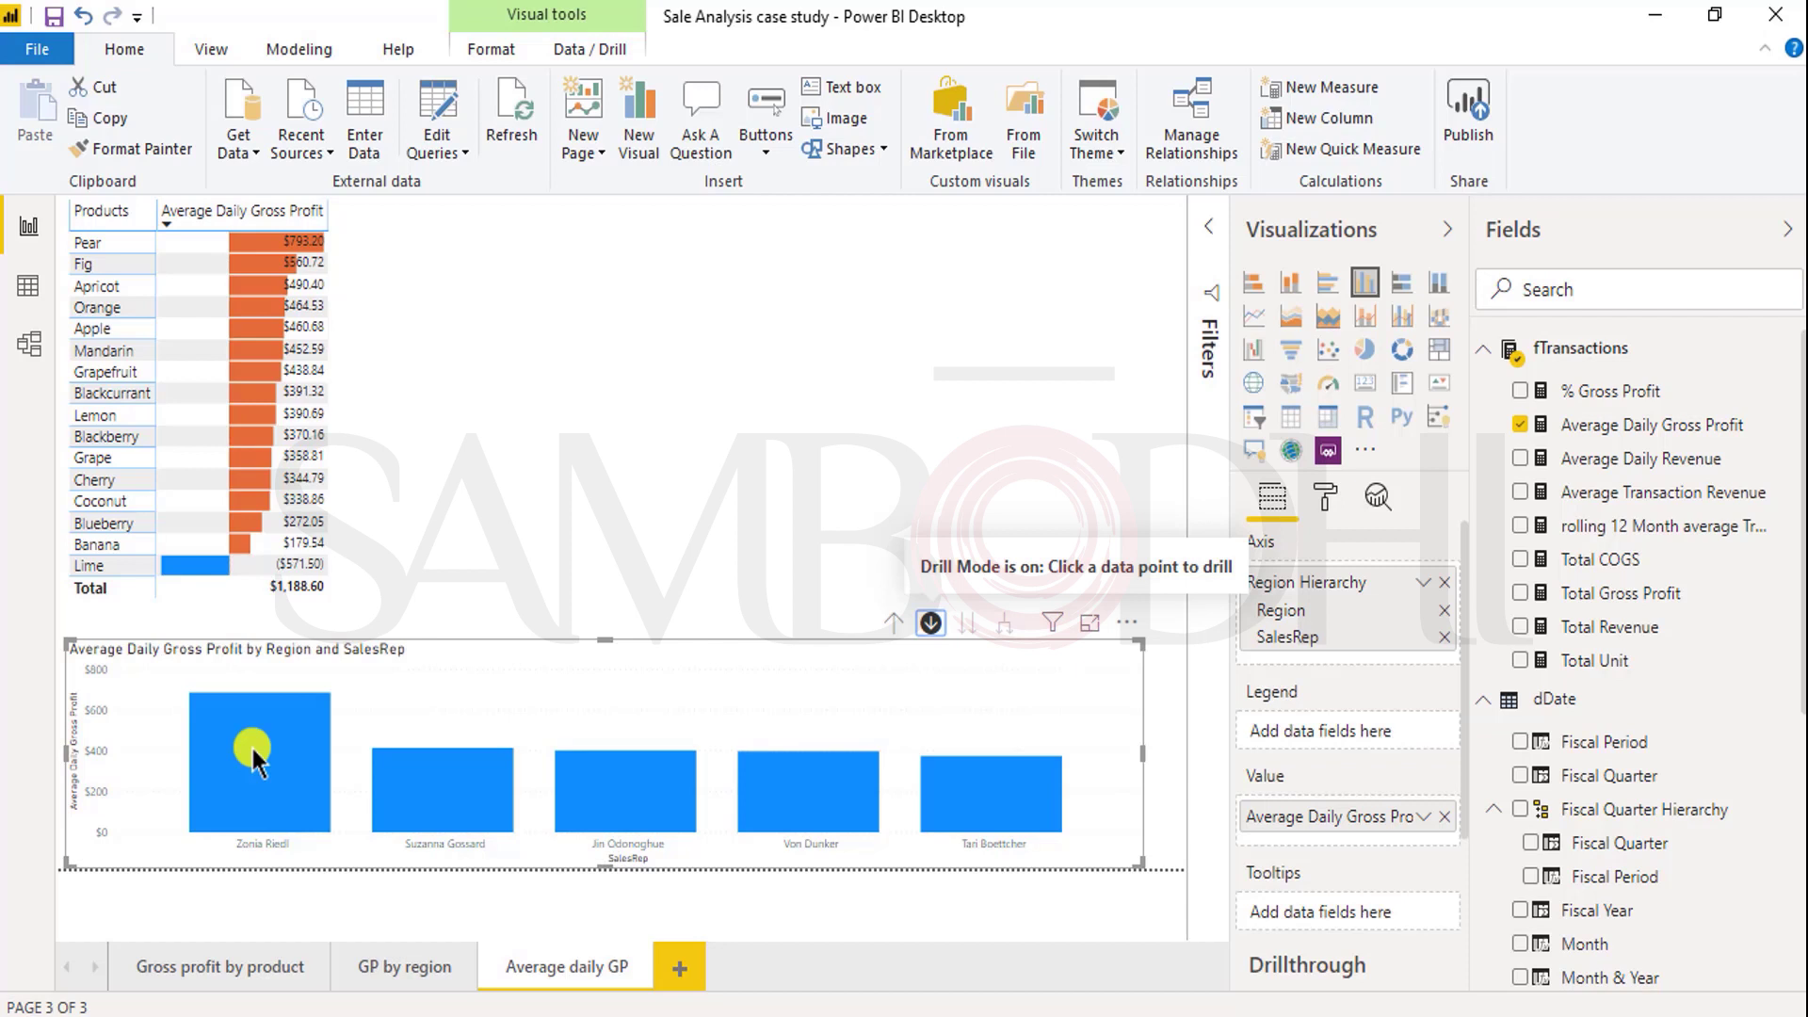
{"action": "left_click", "coordinate": [898, 624]}
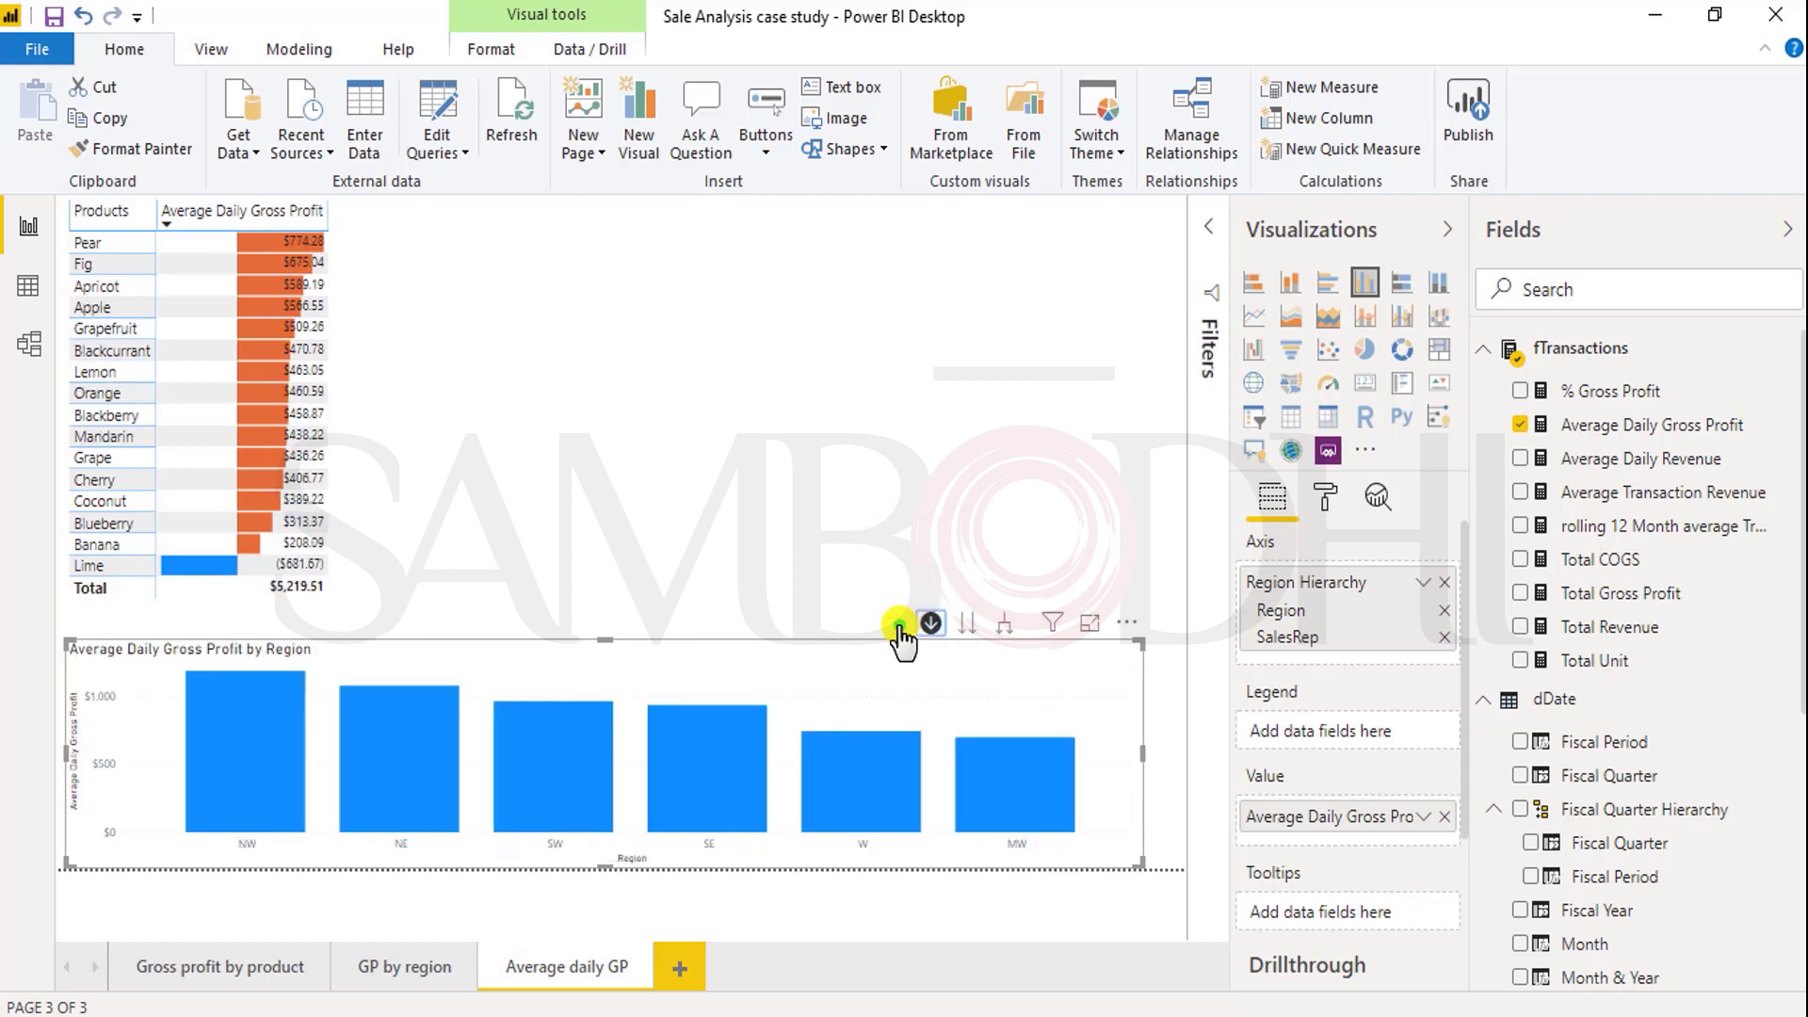
{"action": "left_click", "coordinate": [965, 629]}
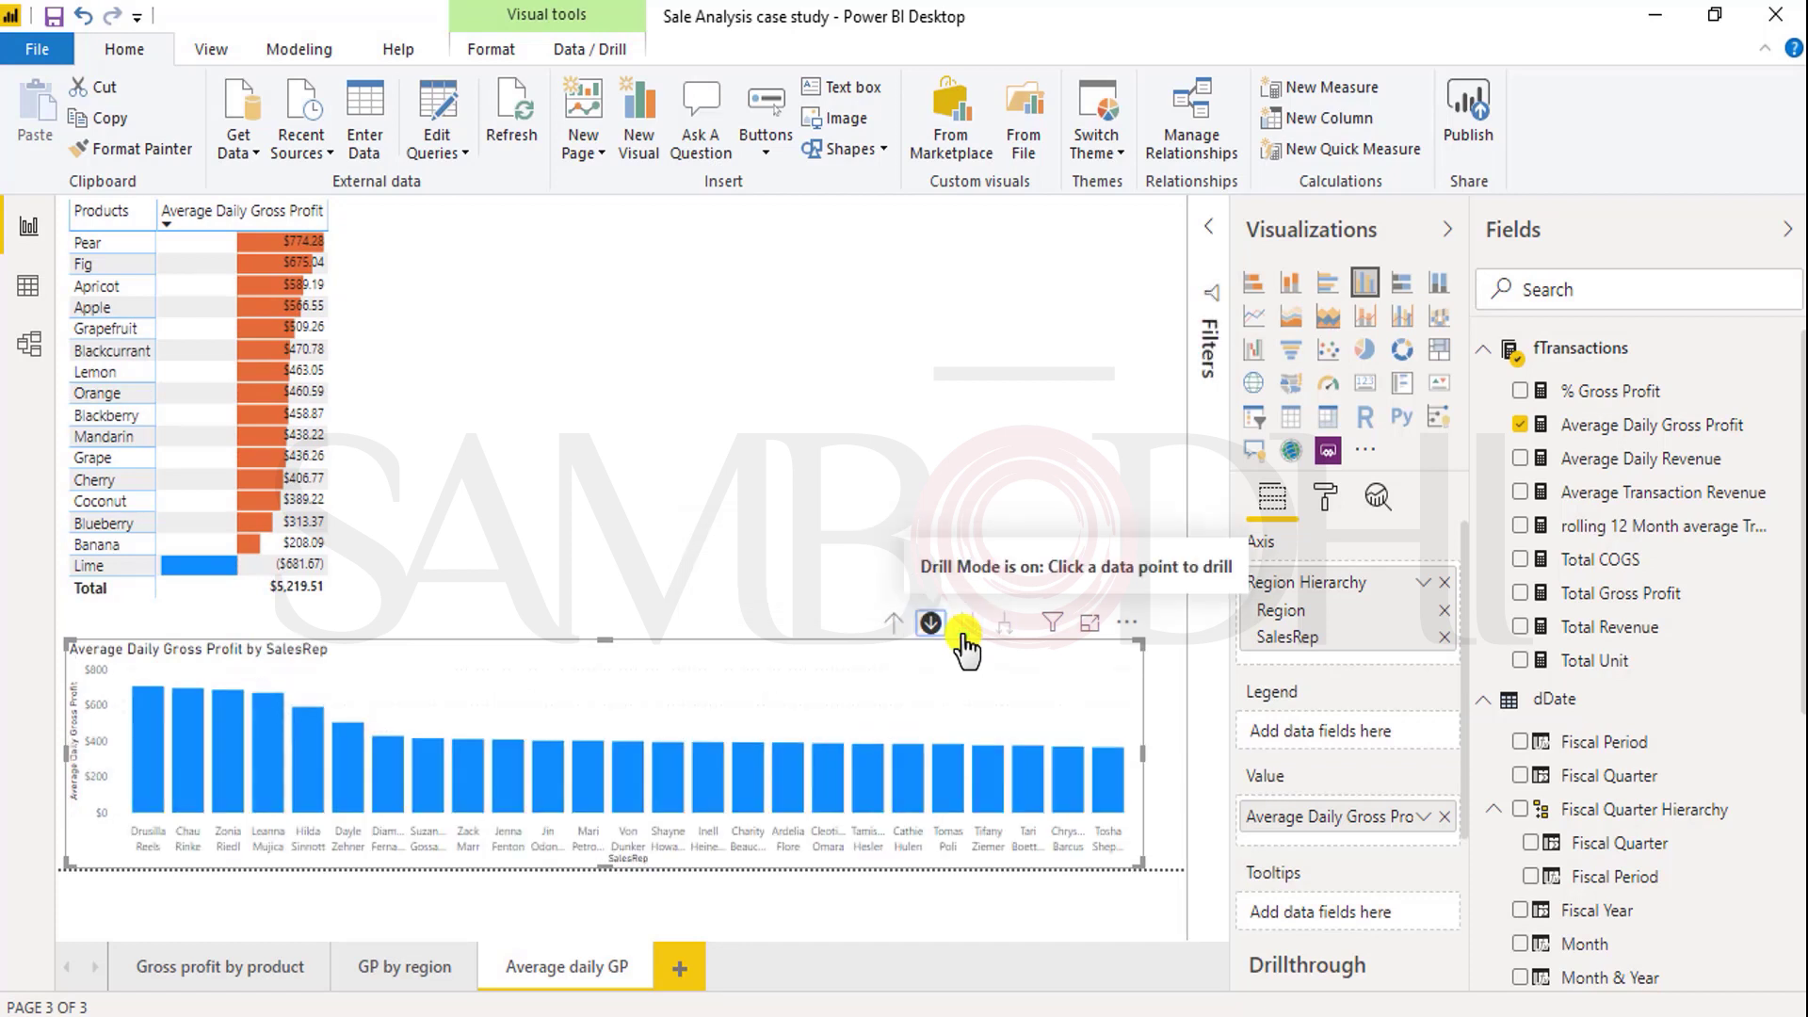
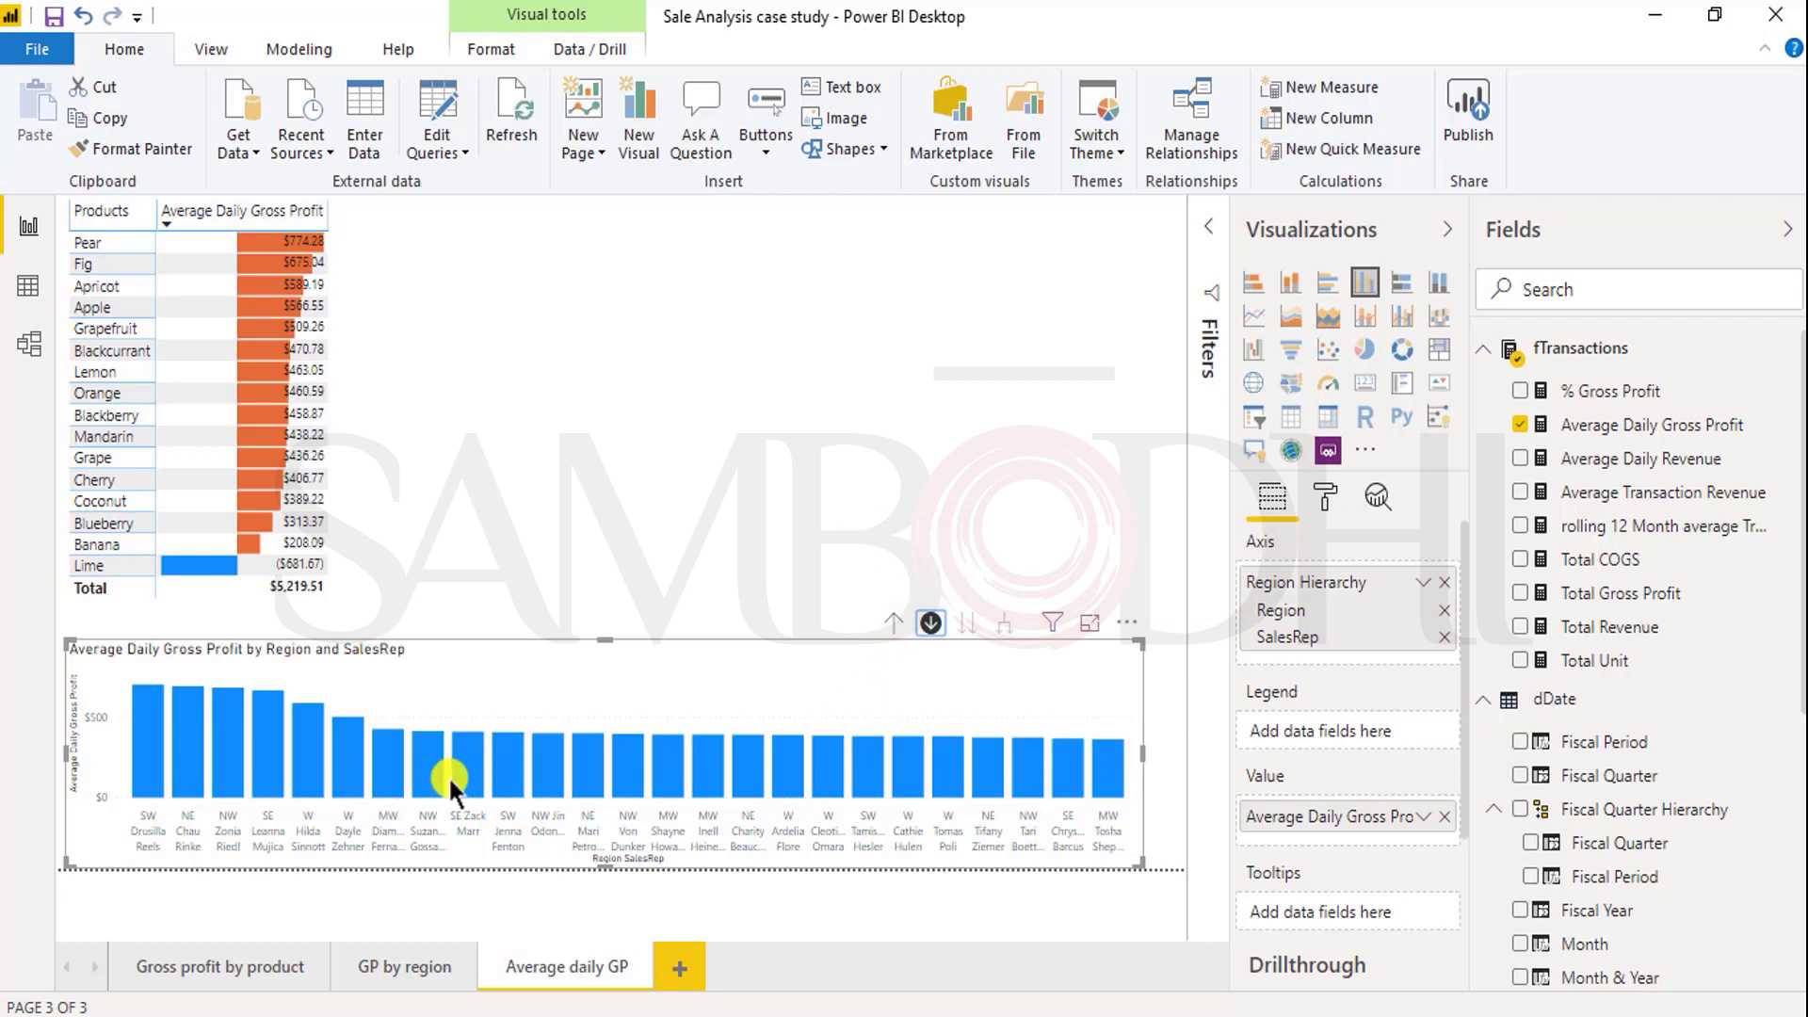
Step: Open conditional formatting for the column chart's default data color and set it to format by rules
{"action": "left_click", "coordinate": [1324, 496]}
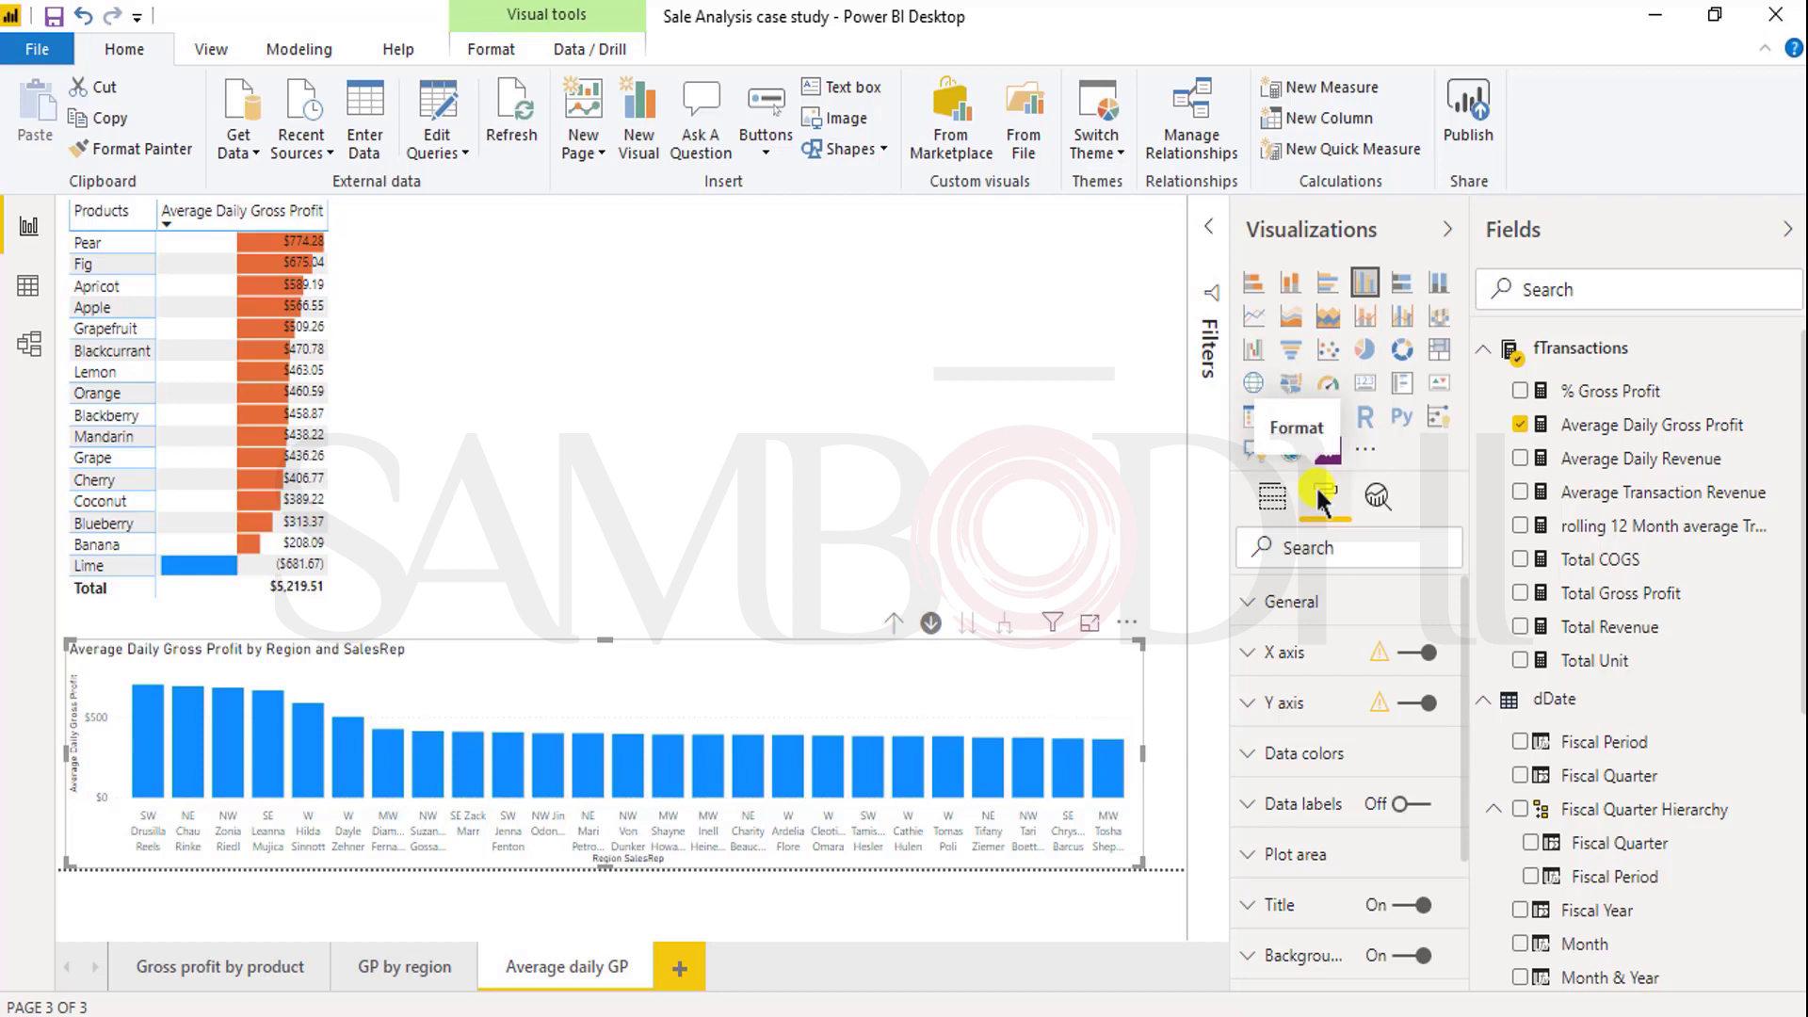
{"action": "scroll", "coordinate": [1356, 753], "scroll_direction": "down", "scroll_amount": 3}
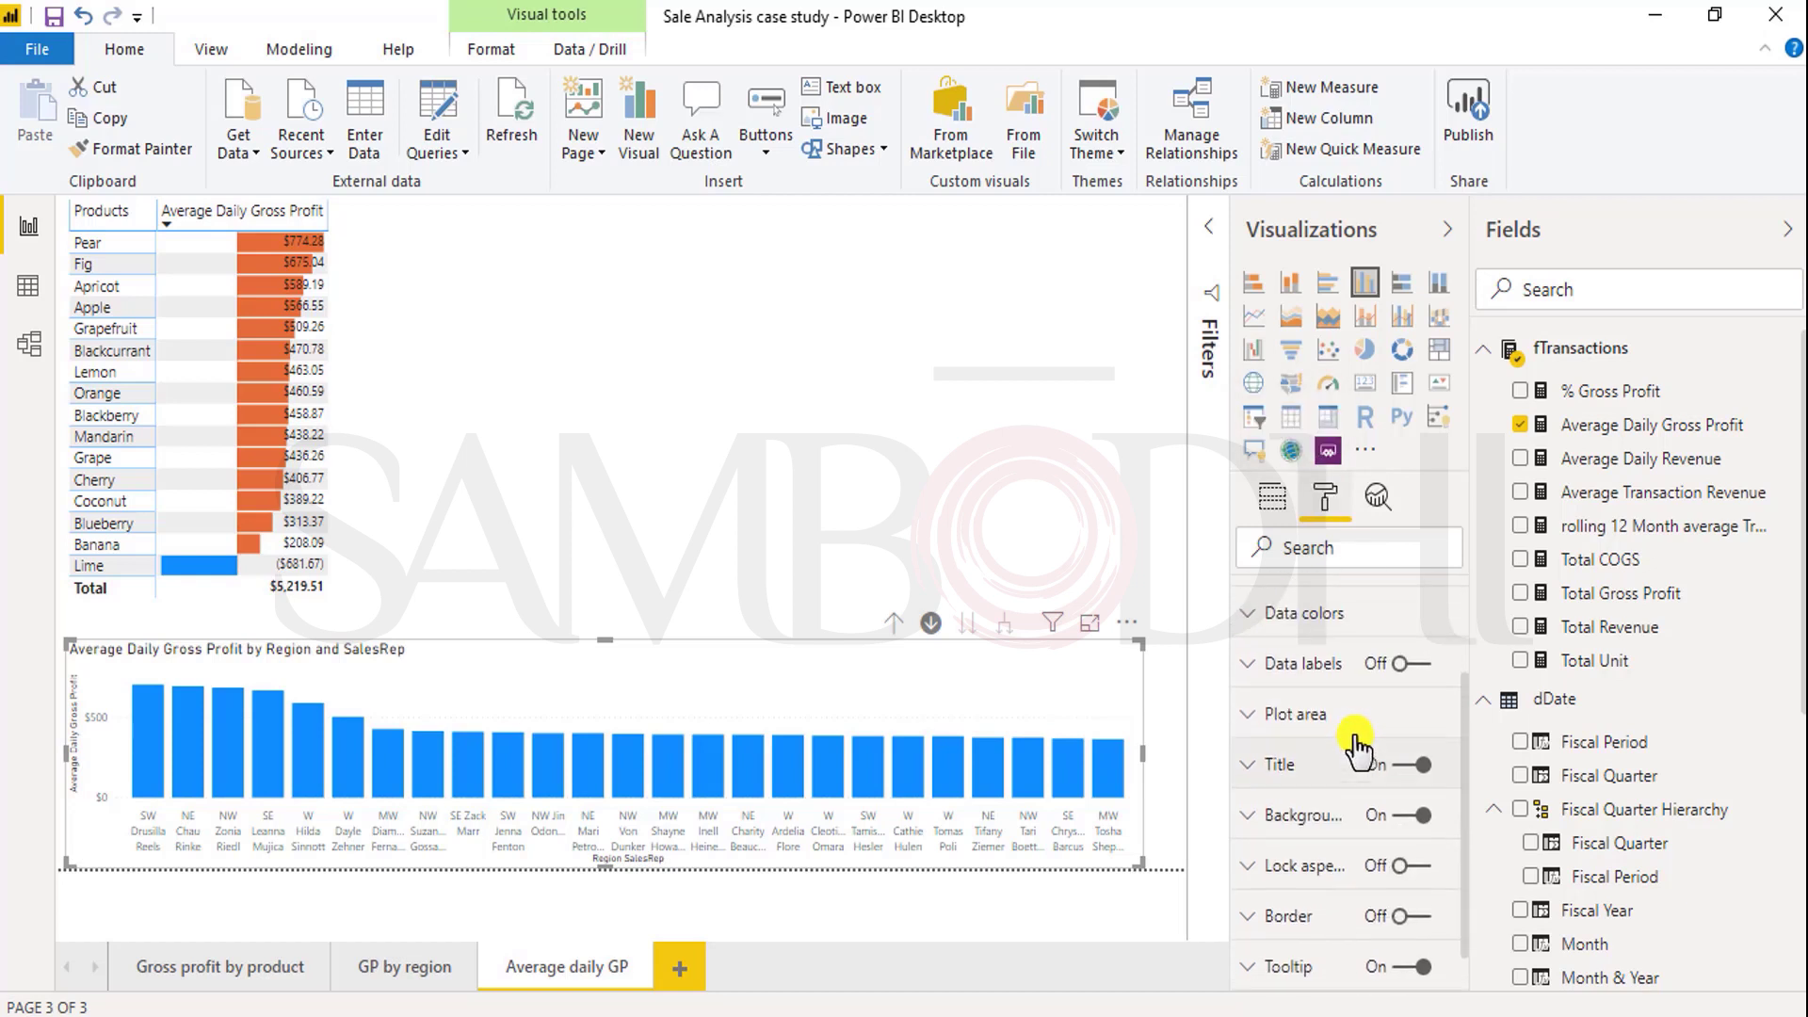
{"action": "scroll", "coordinate": [1318, 701], "scroll_direction": "up", "scroll_amount": 3}
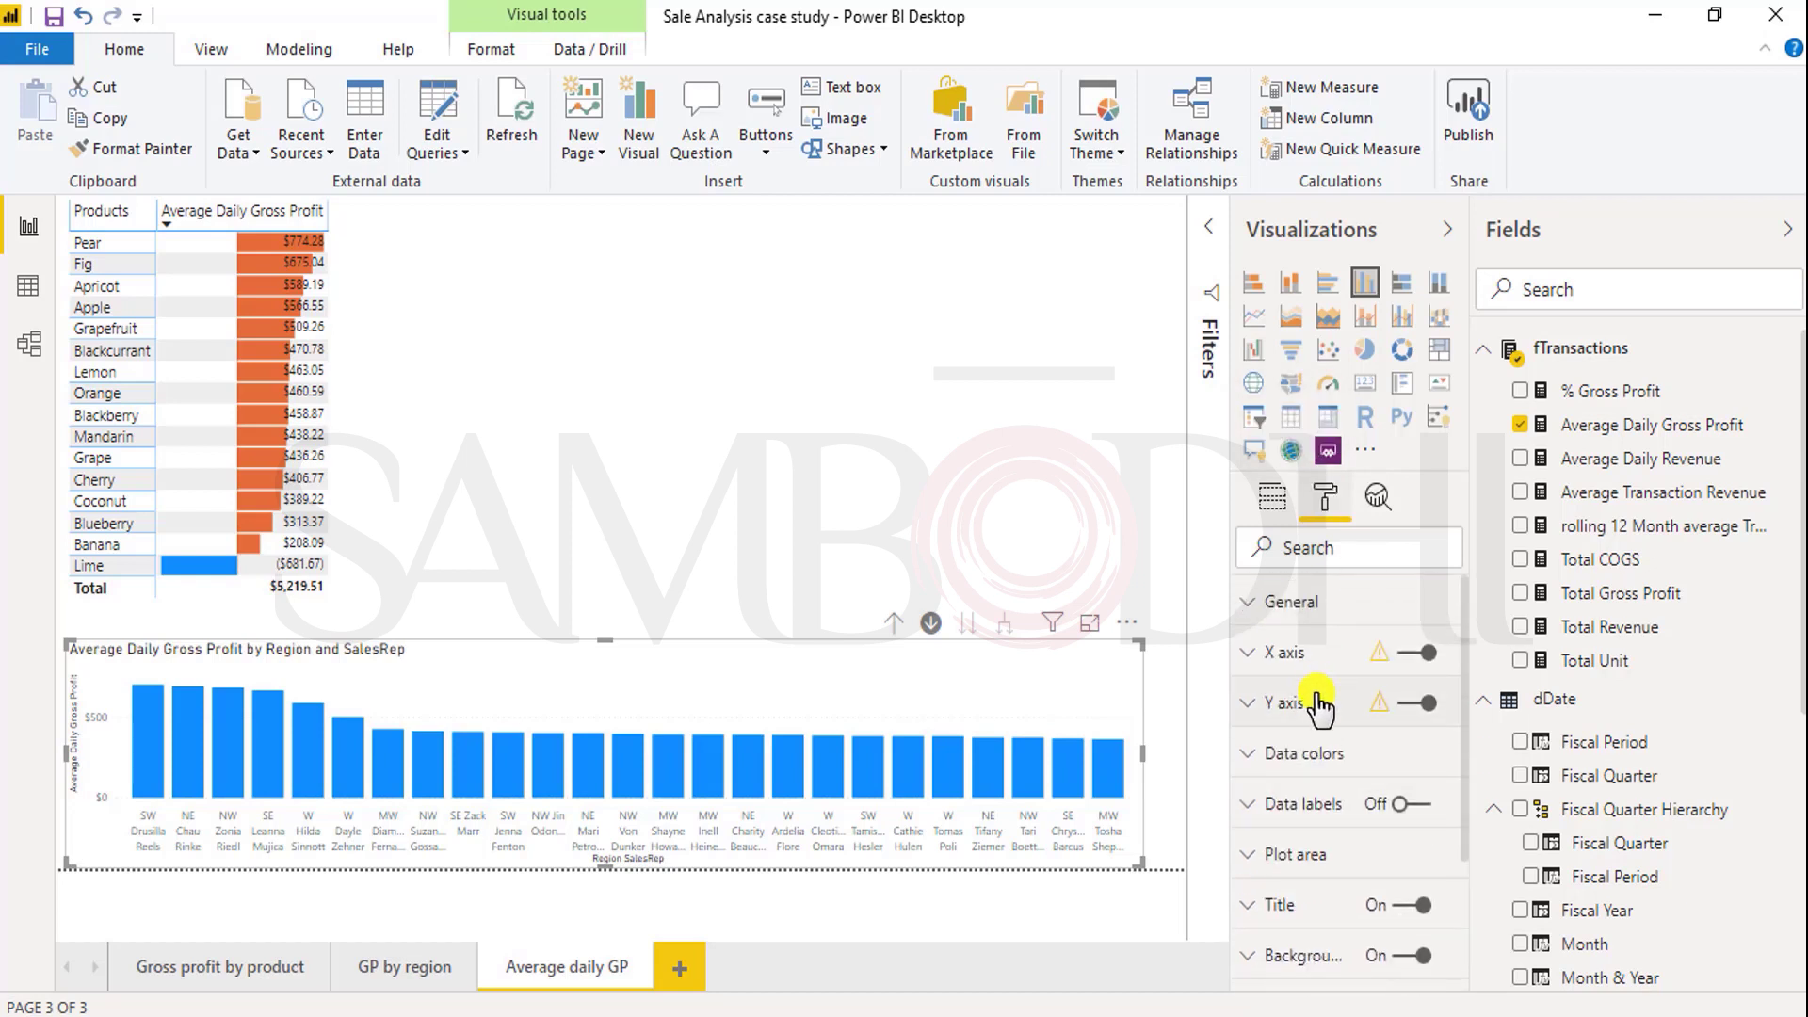
{"action": "scroll", "coordinate": [1317, 702], "scroll_direction": "down", "scroll_amount": 3}
{"action": "left_click", "coordinate": [1256, 636]}
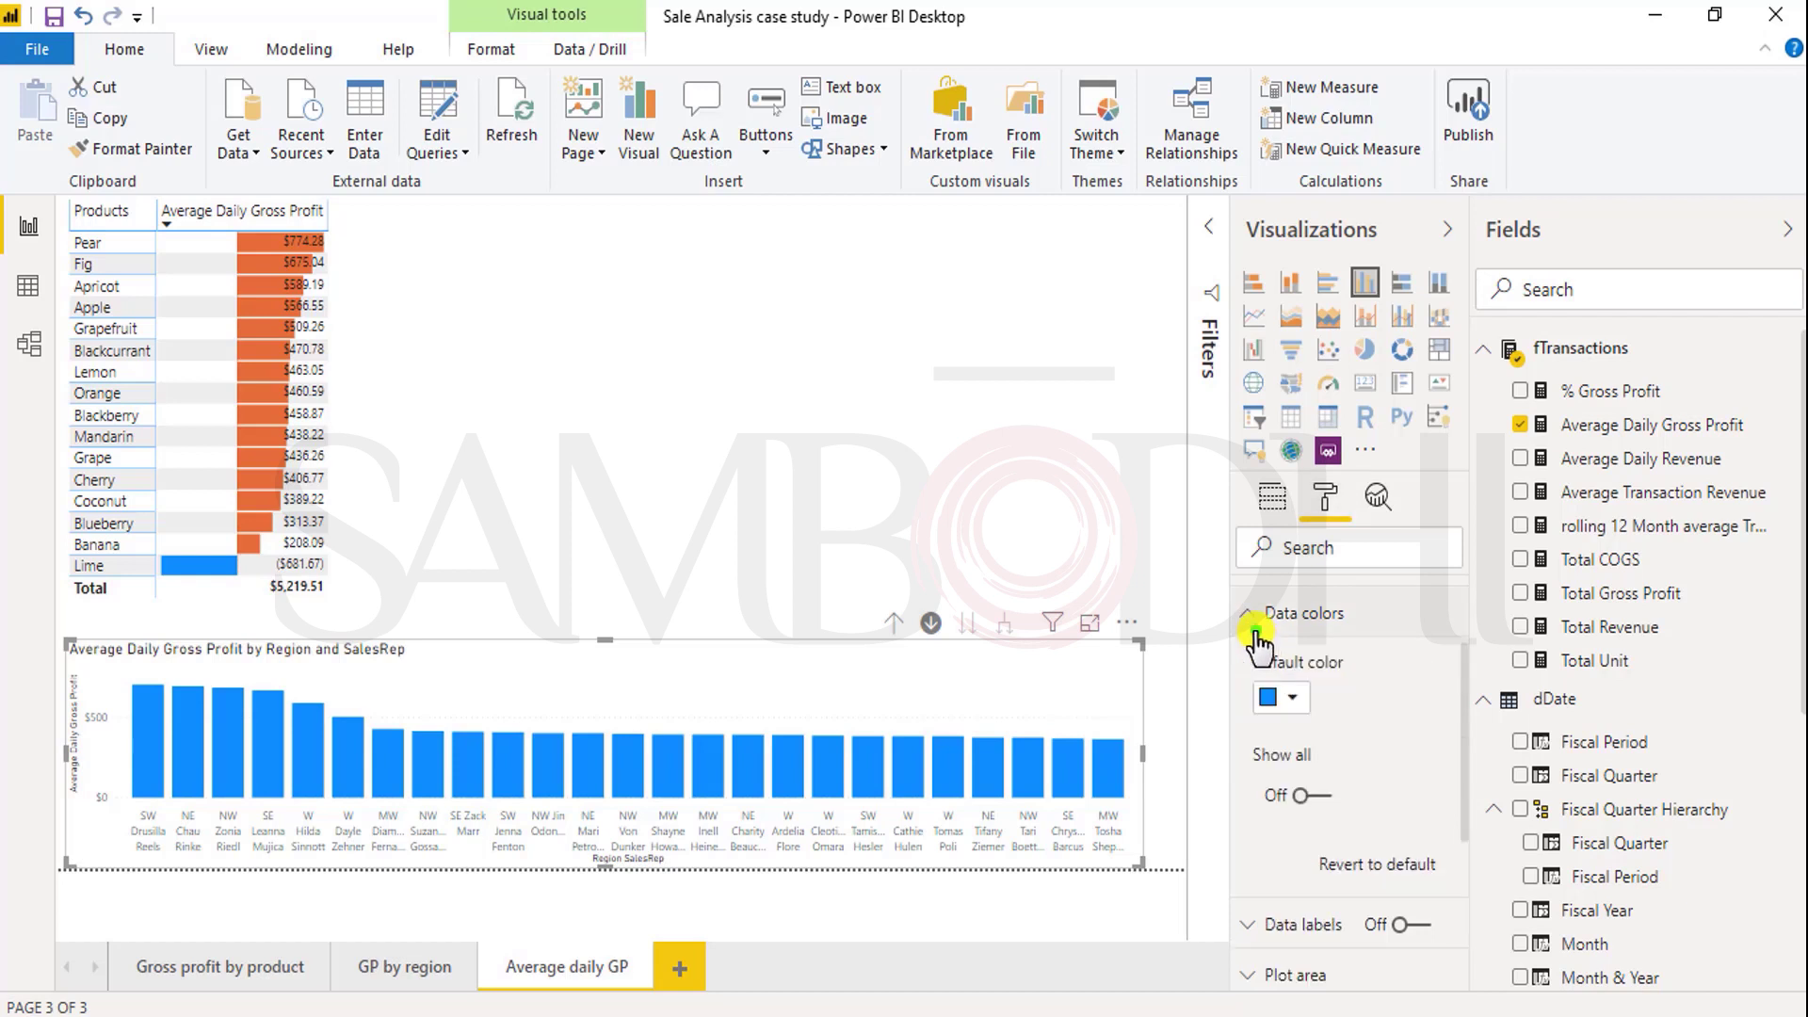
{"action": "left_click", "coordinate": [1438, 664]}
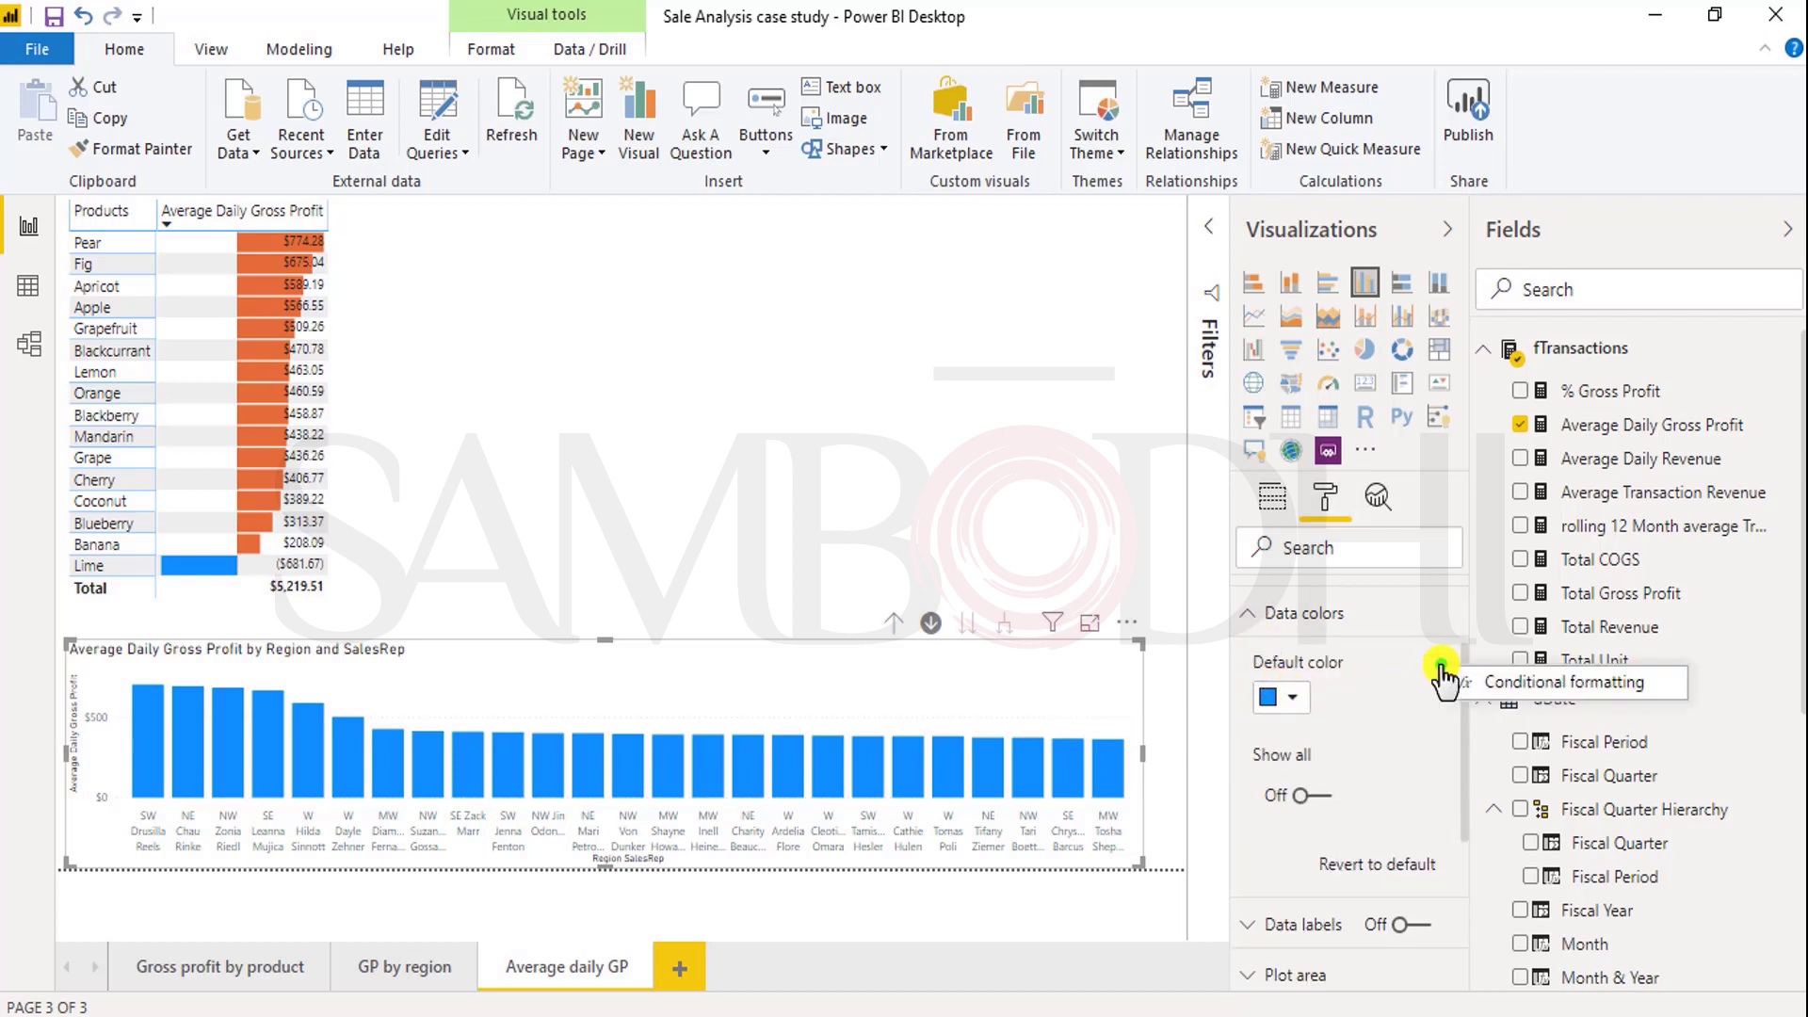
{"action": "left_click", "coordinate": [1504, 685]}
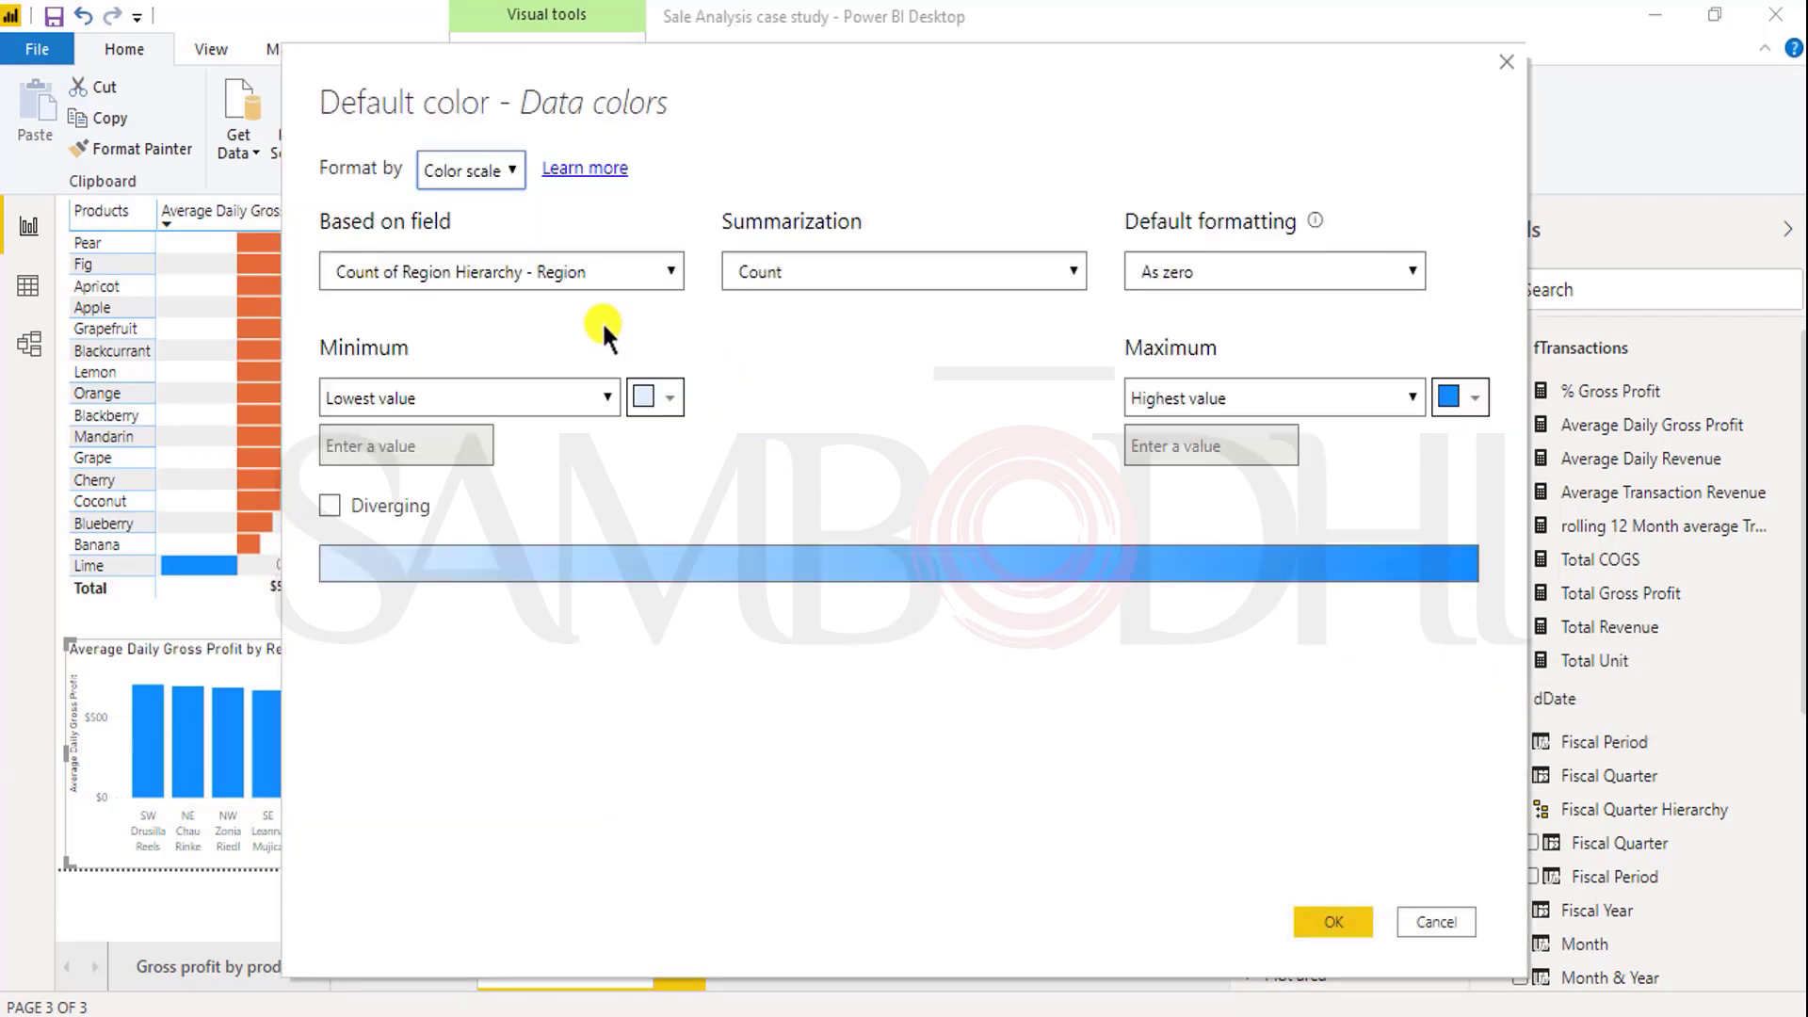
{"action": "left_click", "coordinate": [499, 170]}
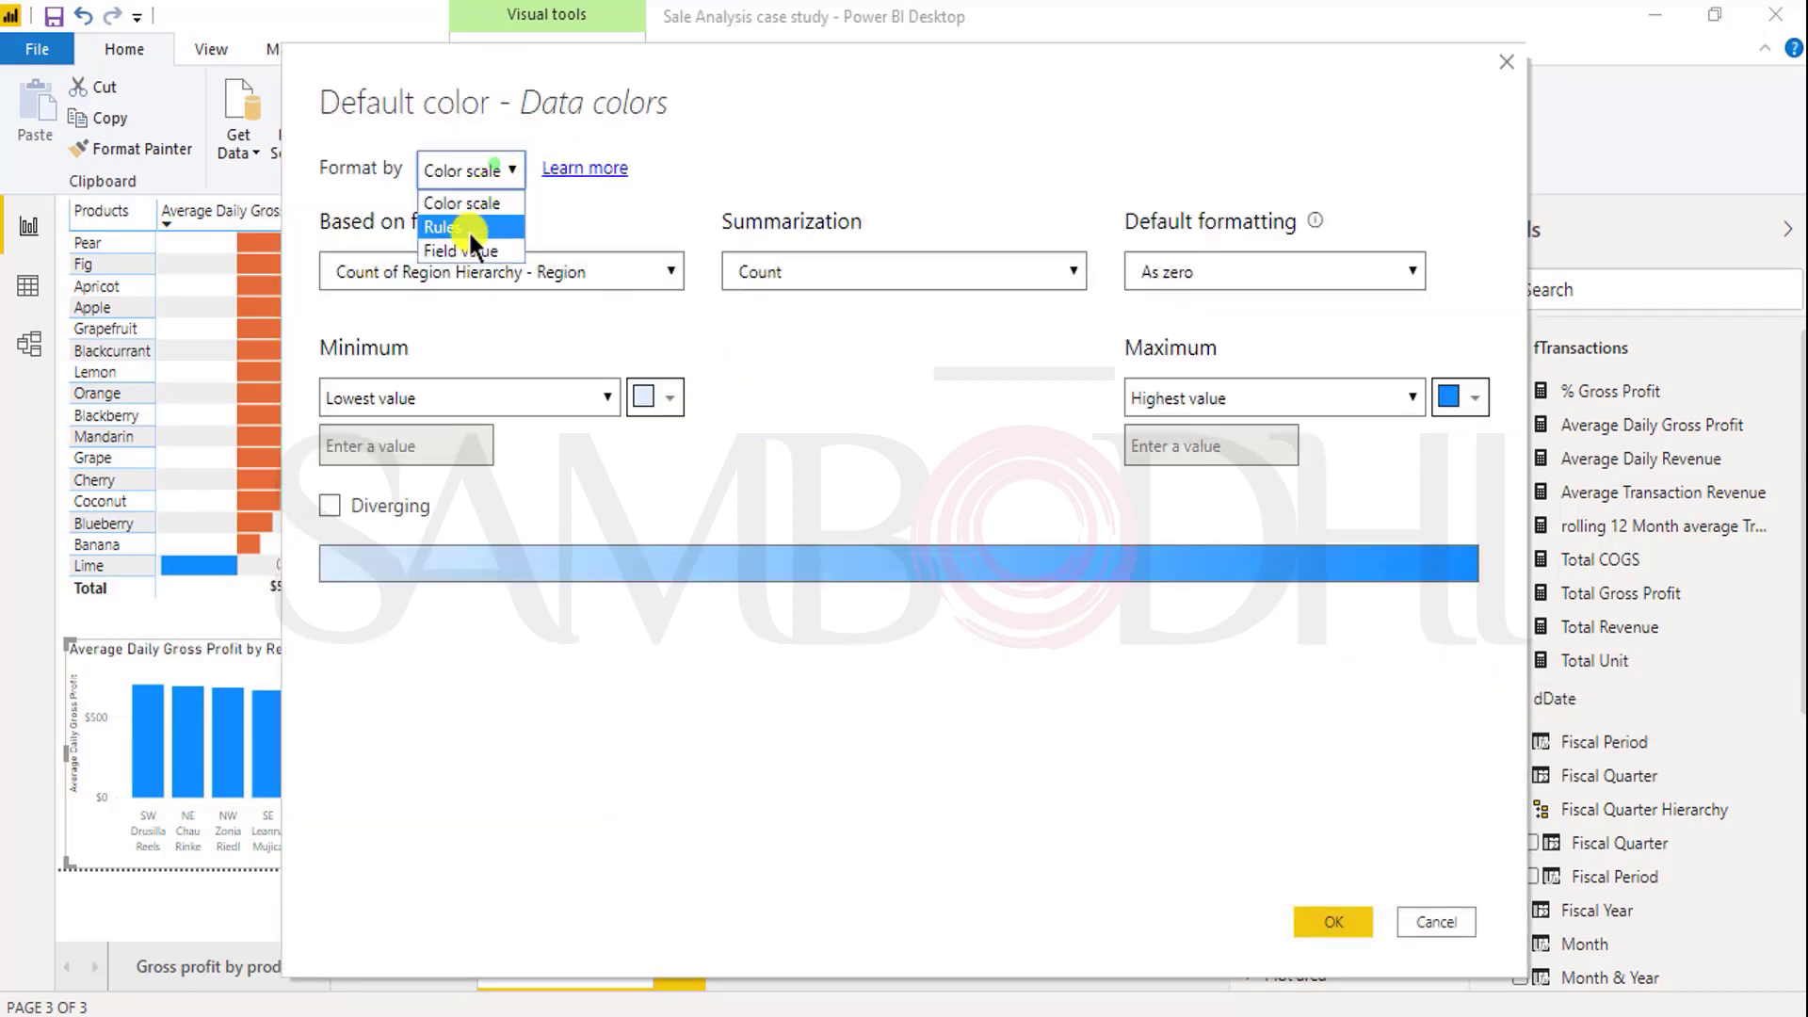
{"action": "left_click", "coordinate": [467, 228]}
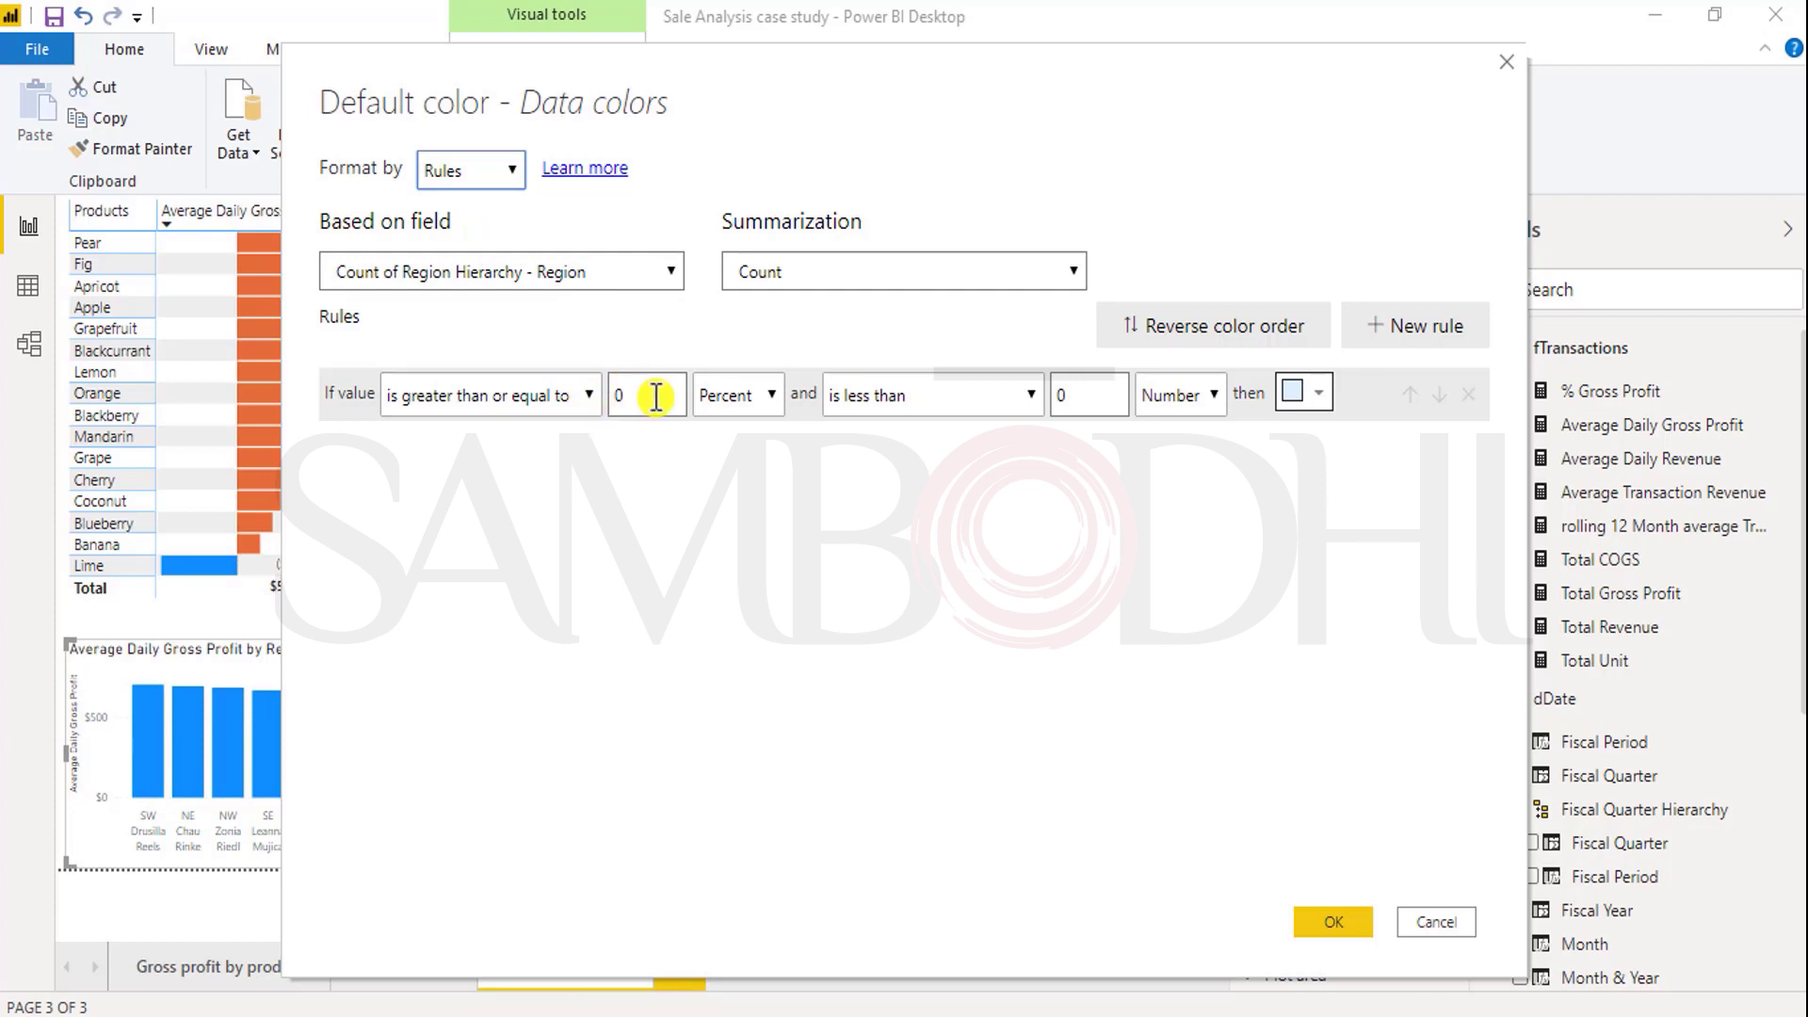
Step: Define the color rule so values greater than or equal to the number 450 and less than the number 800 are pink
{"action": "left_click", "coordinate": [733, 394]}
{"action": "left_click", "coordinate": [737, 421]}
{"action": "left_click", "coordinate": [653, 384]}
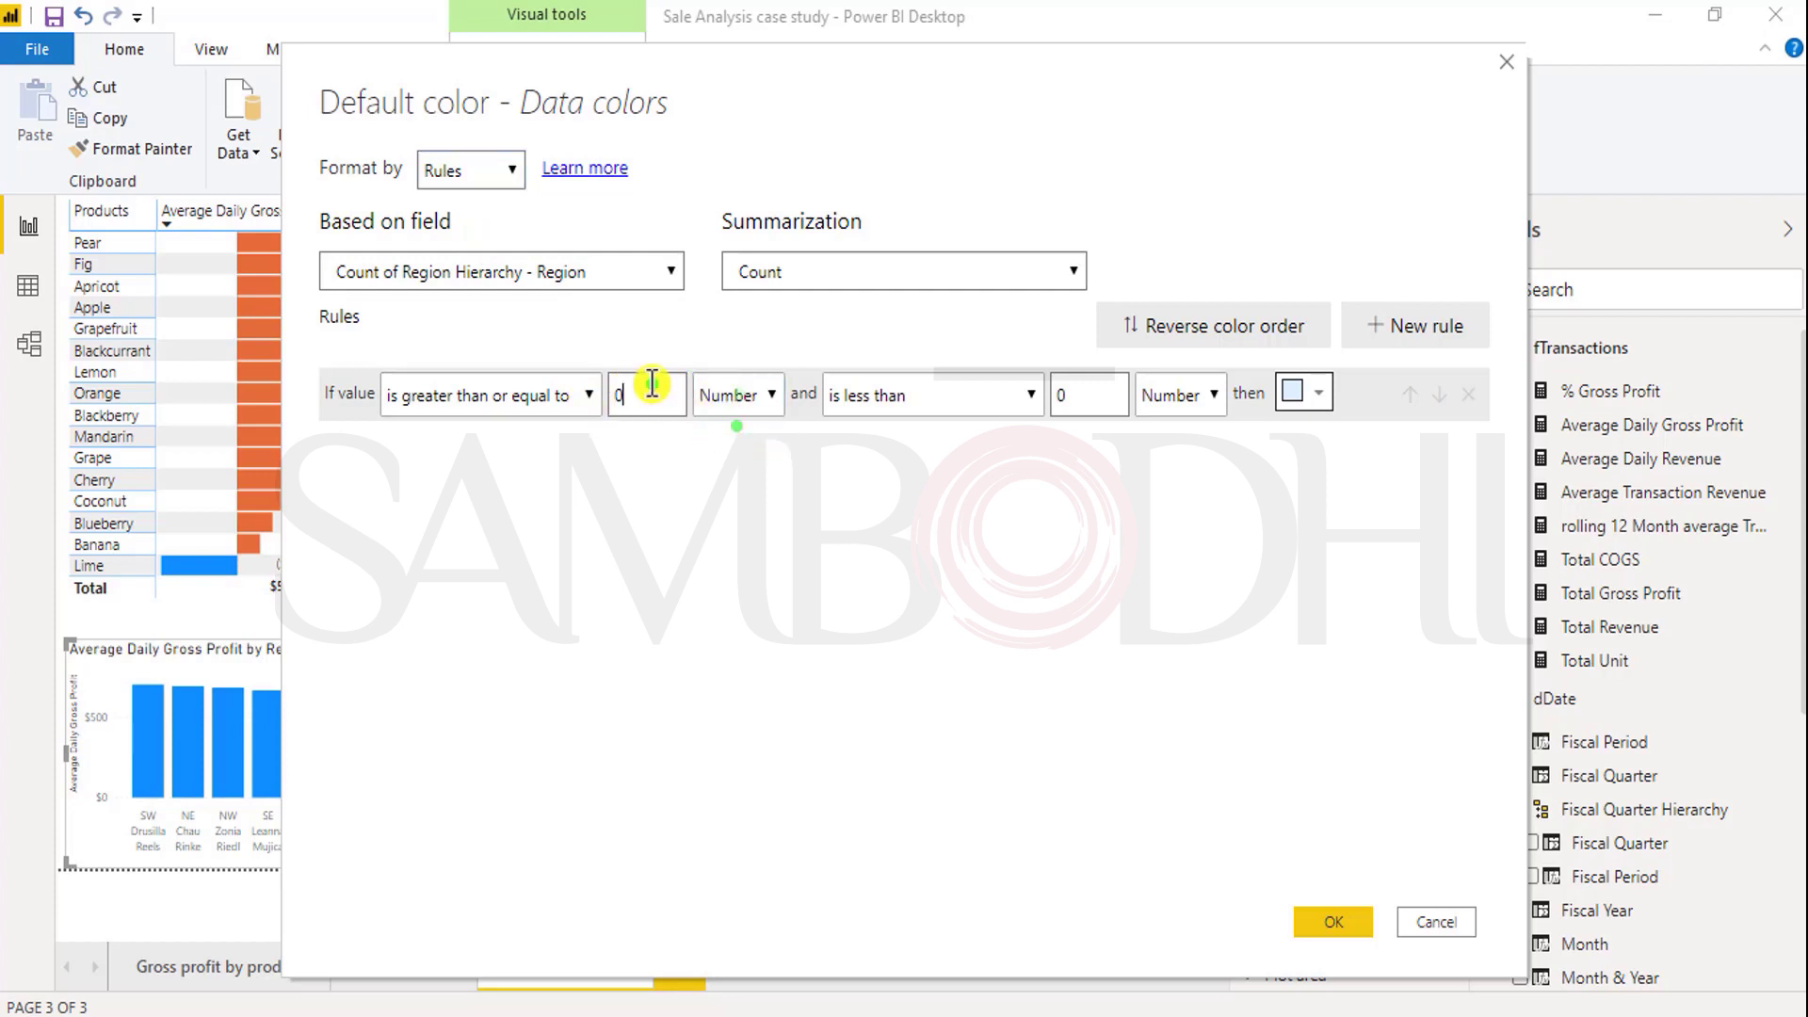
{"action": "double_click", "coordinate": [653, 383]}
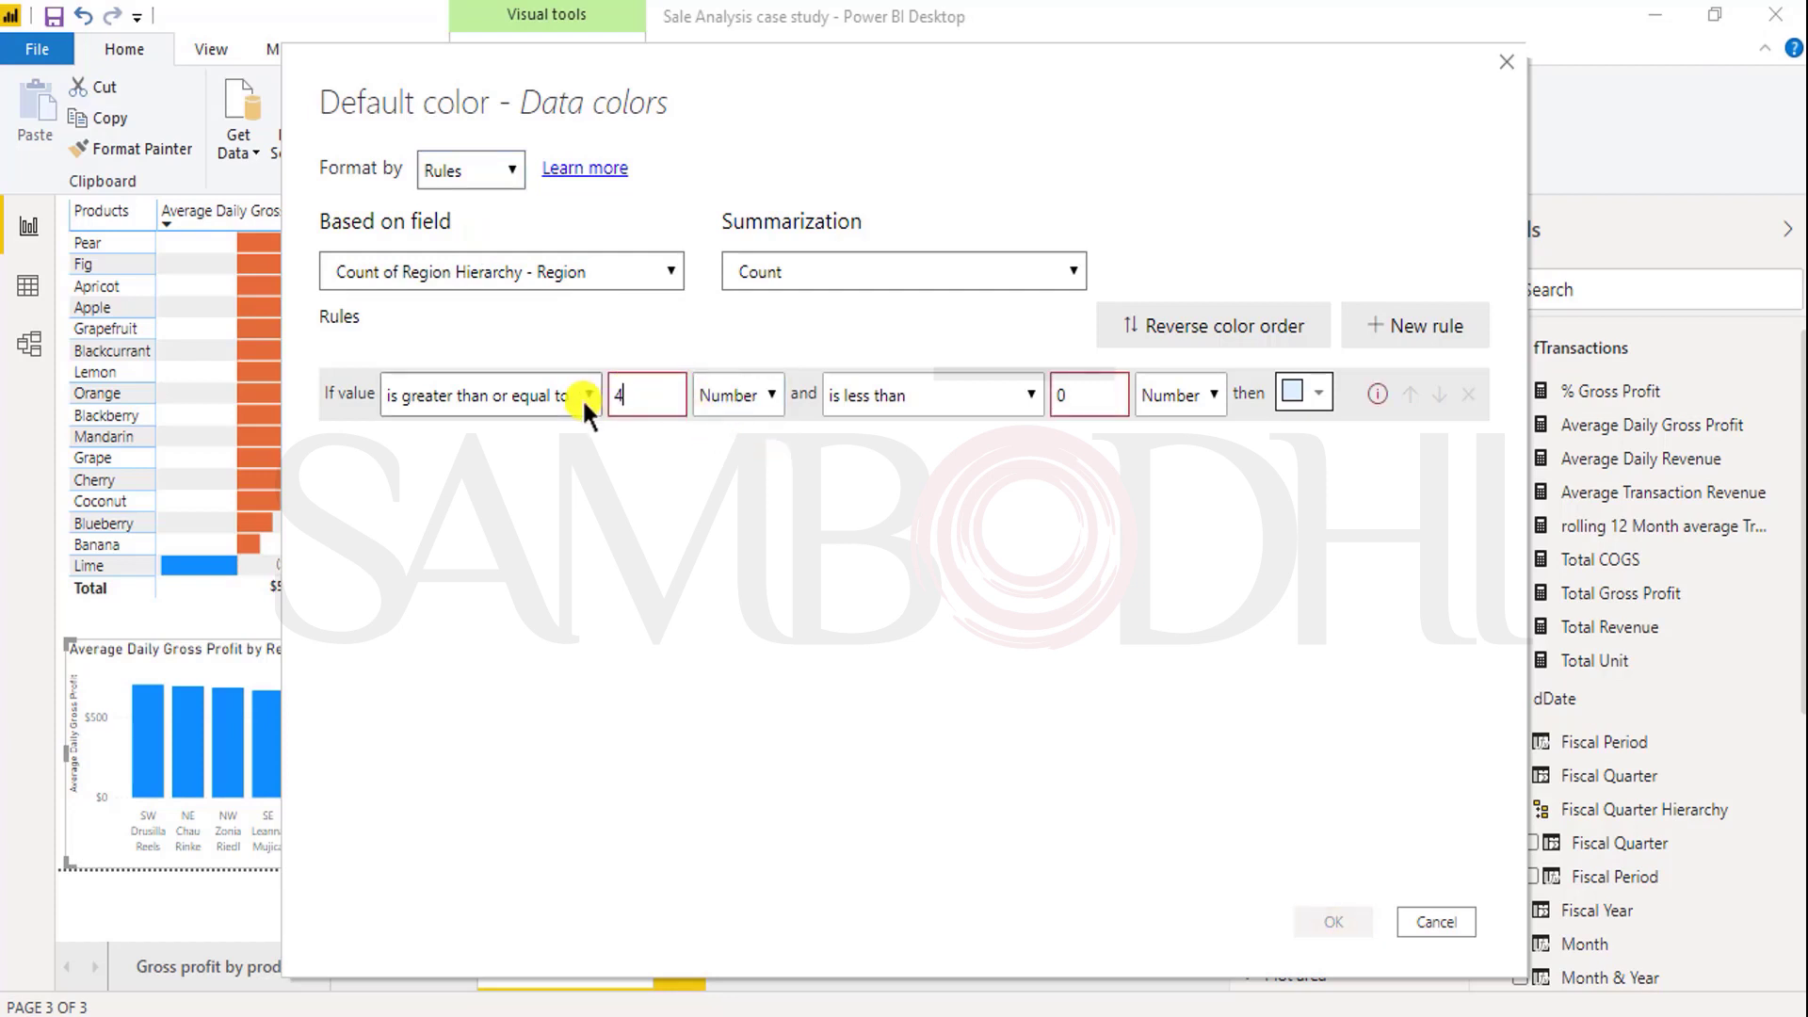
{"action": "type", "text": "450"}
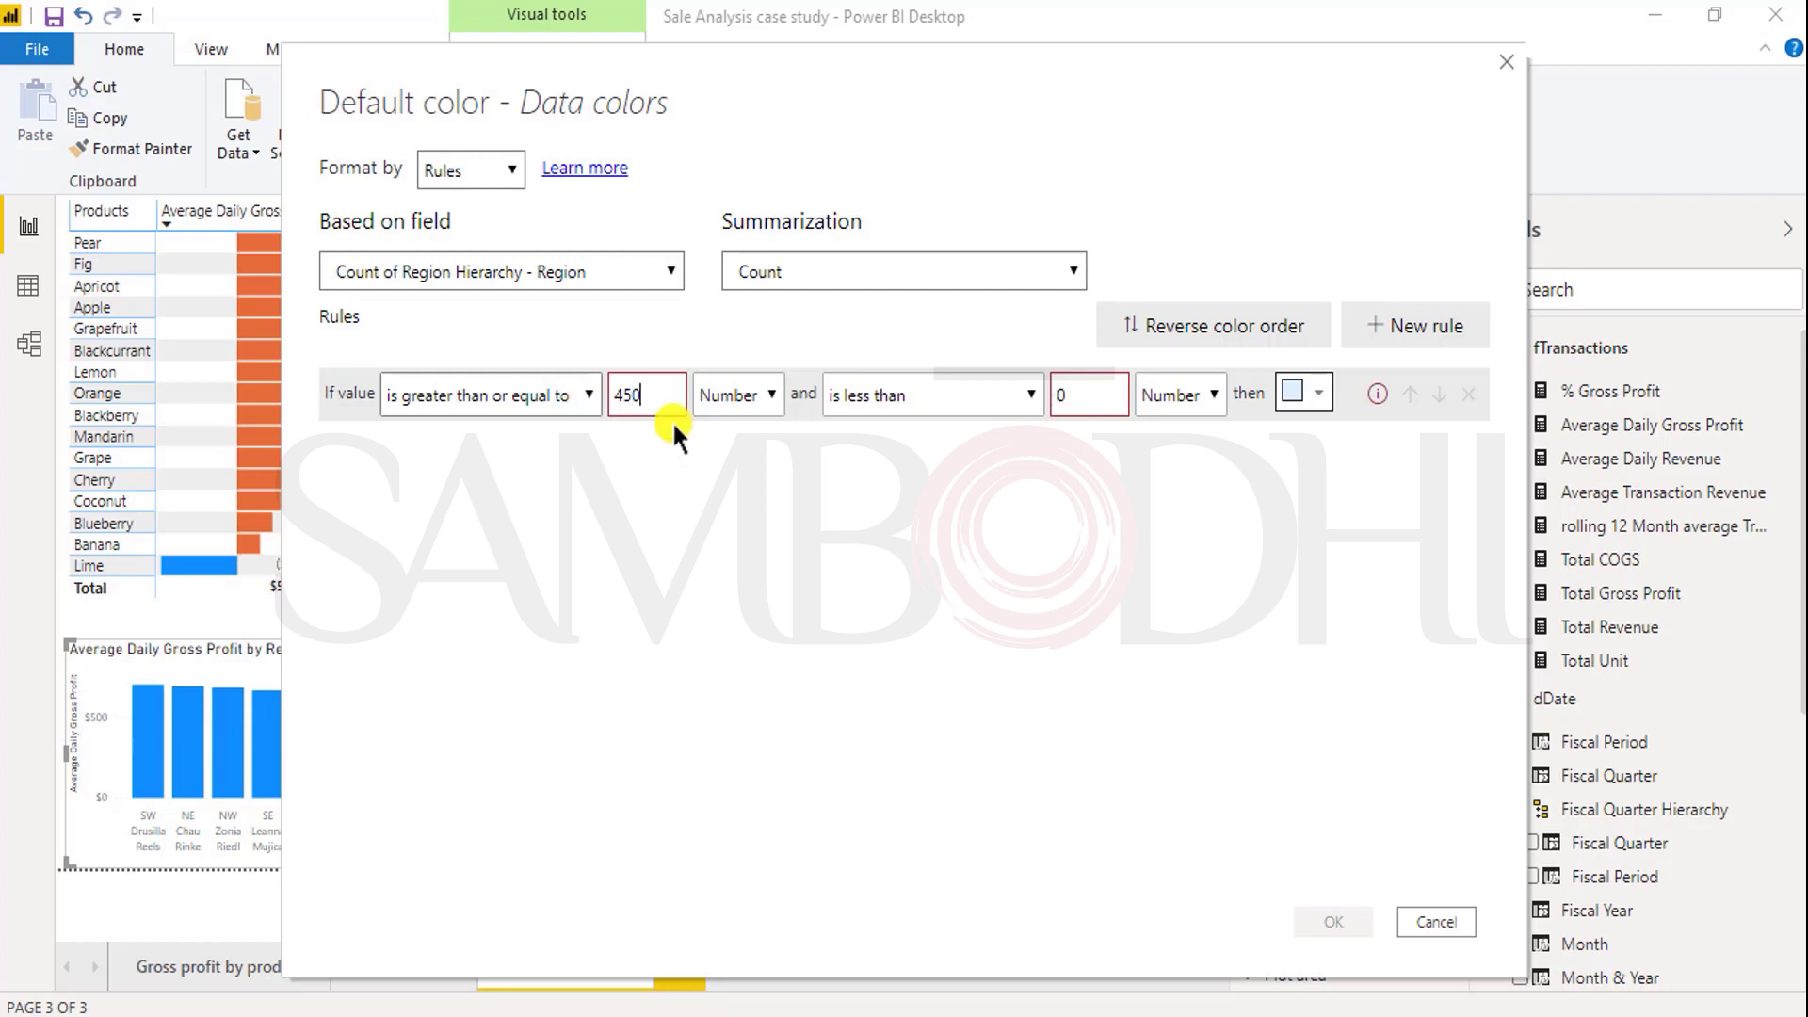
{"action": "double_click", "coordinate": [1085, 393]}
{"action": "type", "text": "800"}
{"action": "left_click", "coordinate": [1322, 395]}
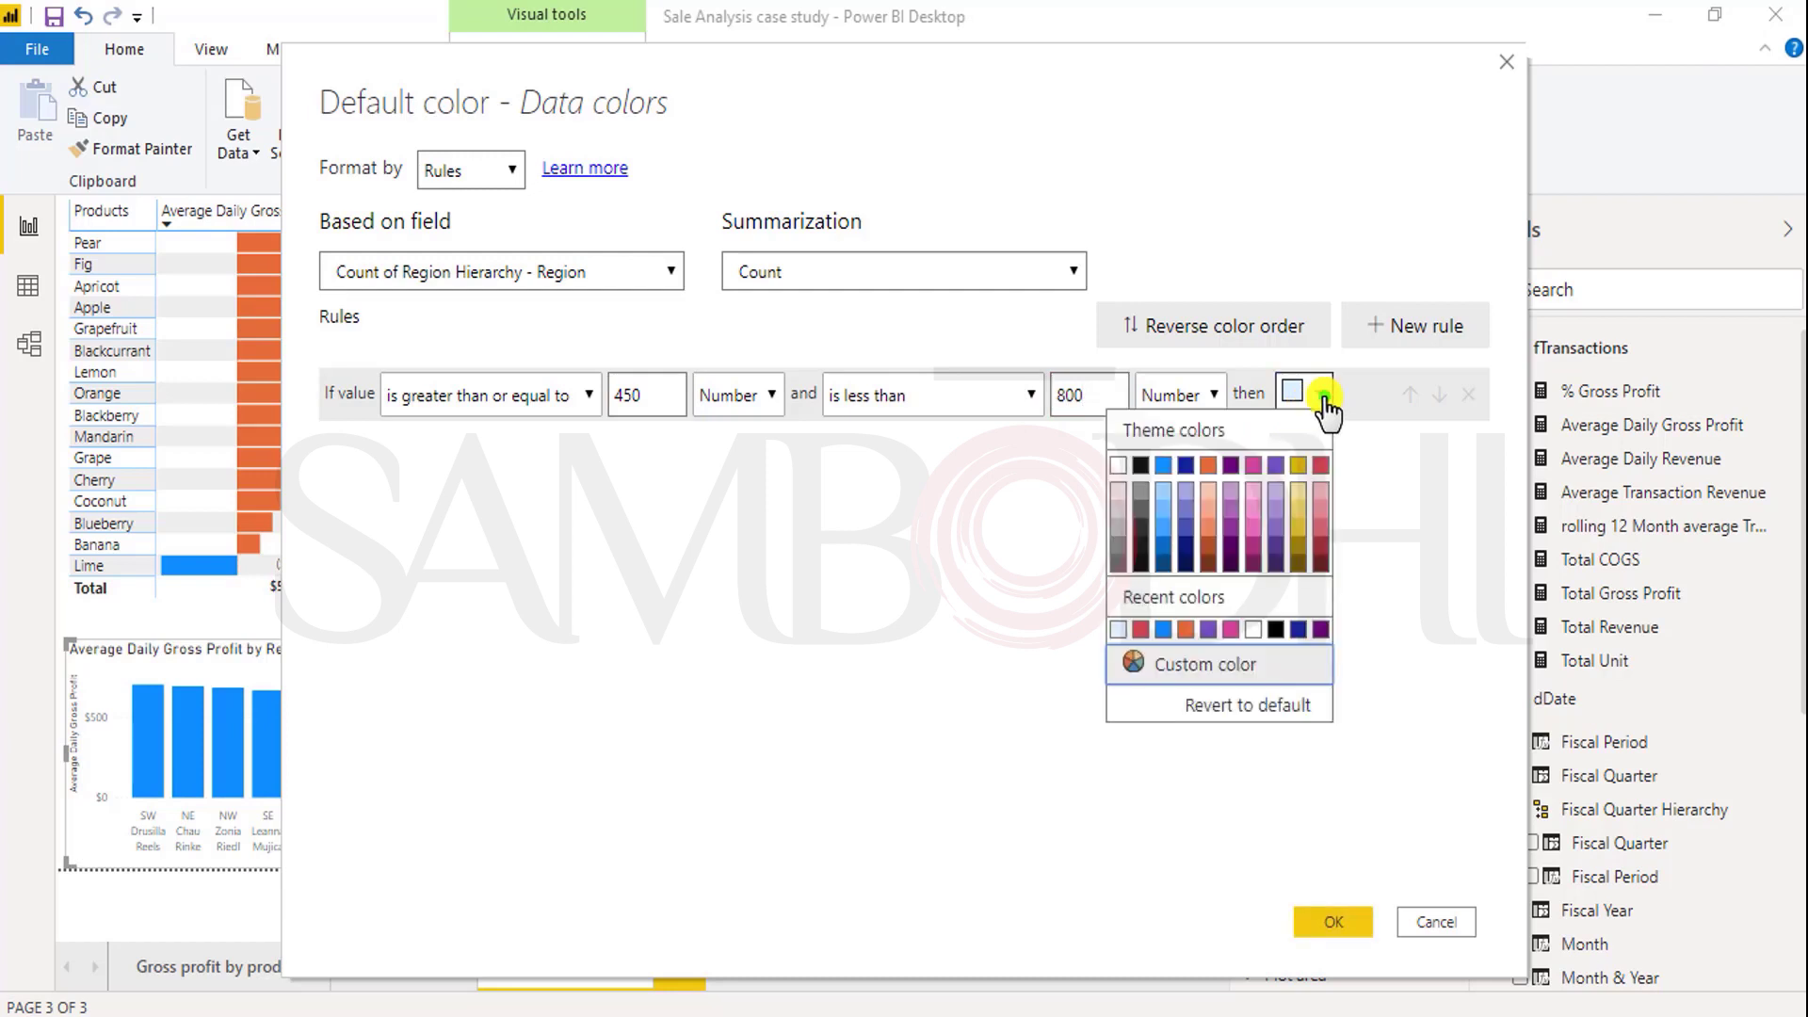
{"action": "left_click", "coordinate": [1253, 465]}
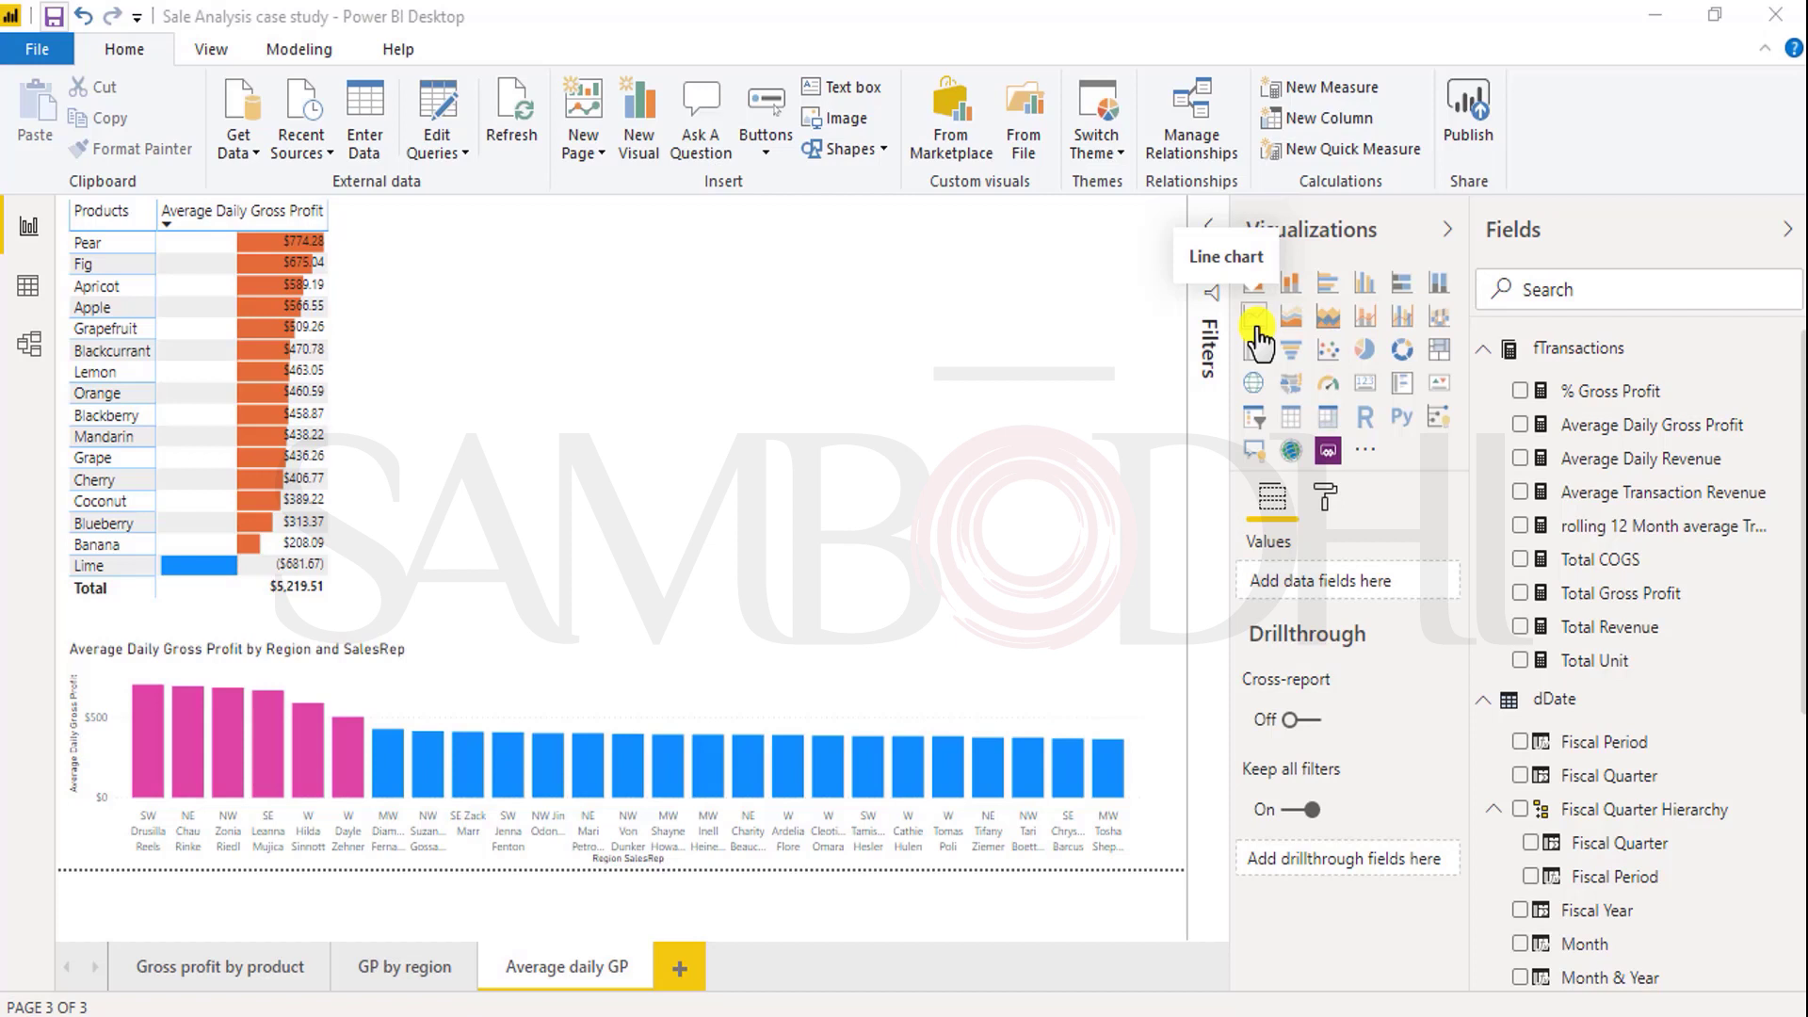
Step: Add a line chart of Average Daily Gross Profit by Fiscal Period, shorten it to a strip above the empty area, and deselect it
{"action": "left_click", "coordinate": [1256, 320]}
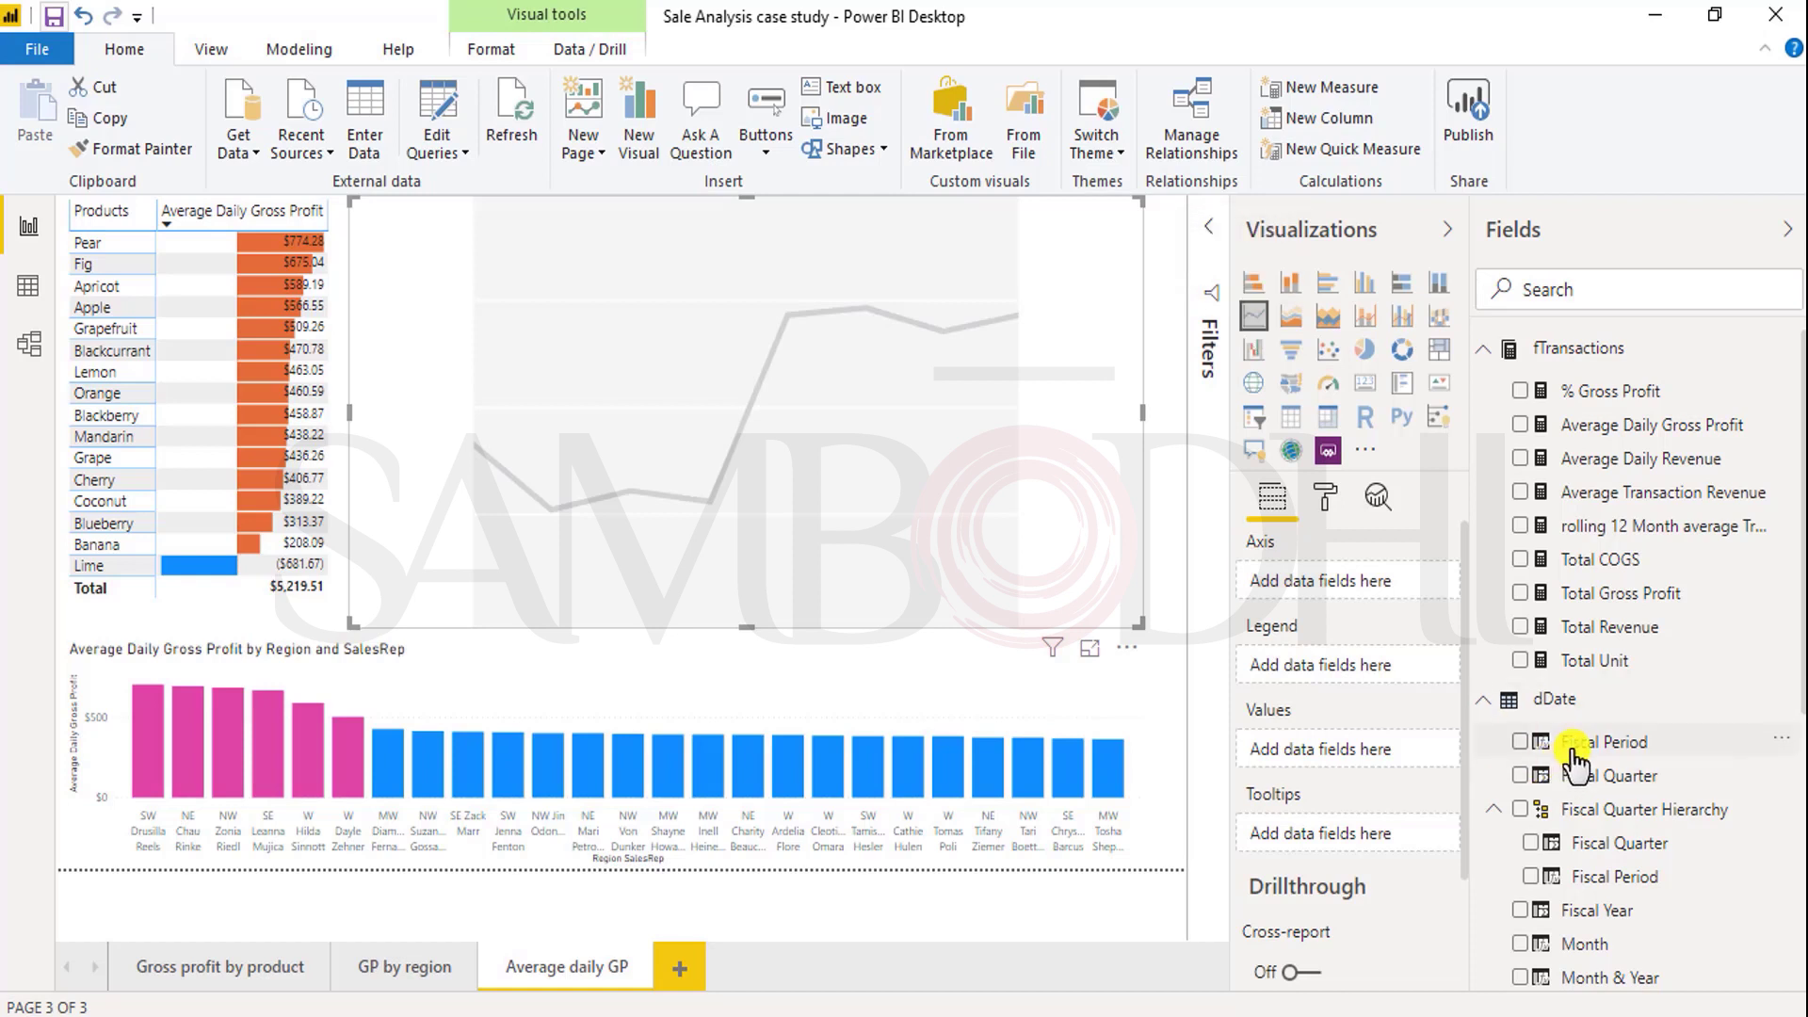
{"action": "left_click_drag", "start_coordinate": [1571, 753], "coordinate": [1330, 583]}
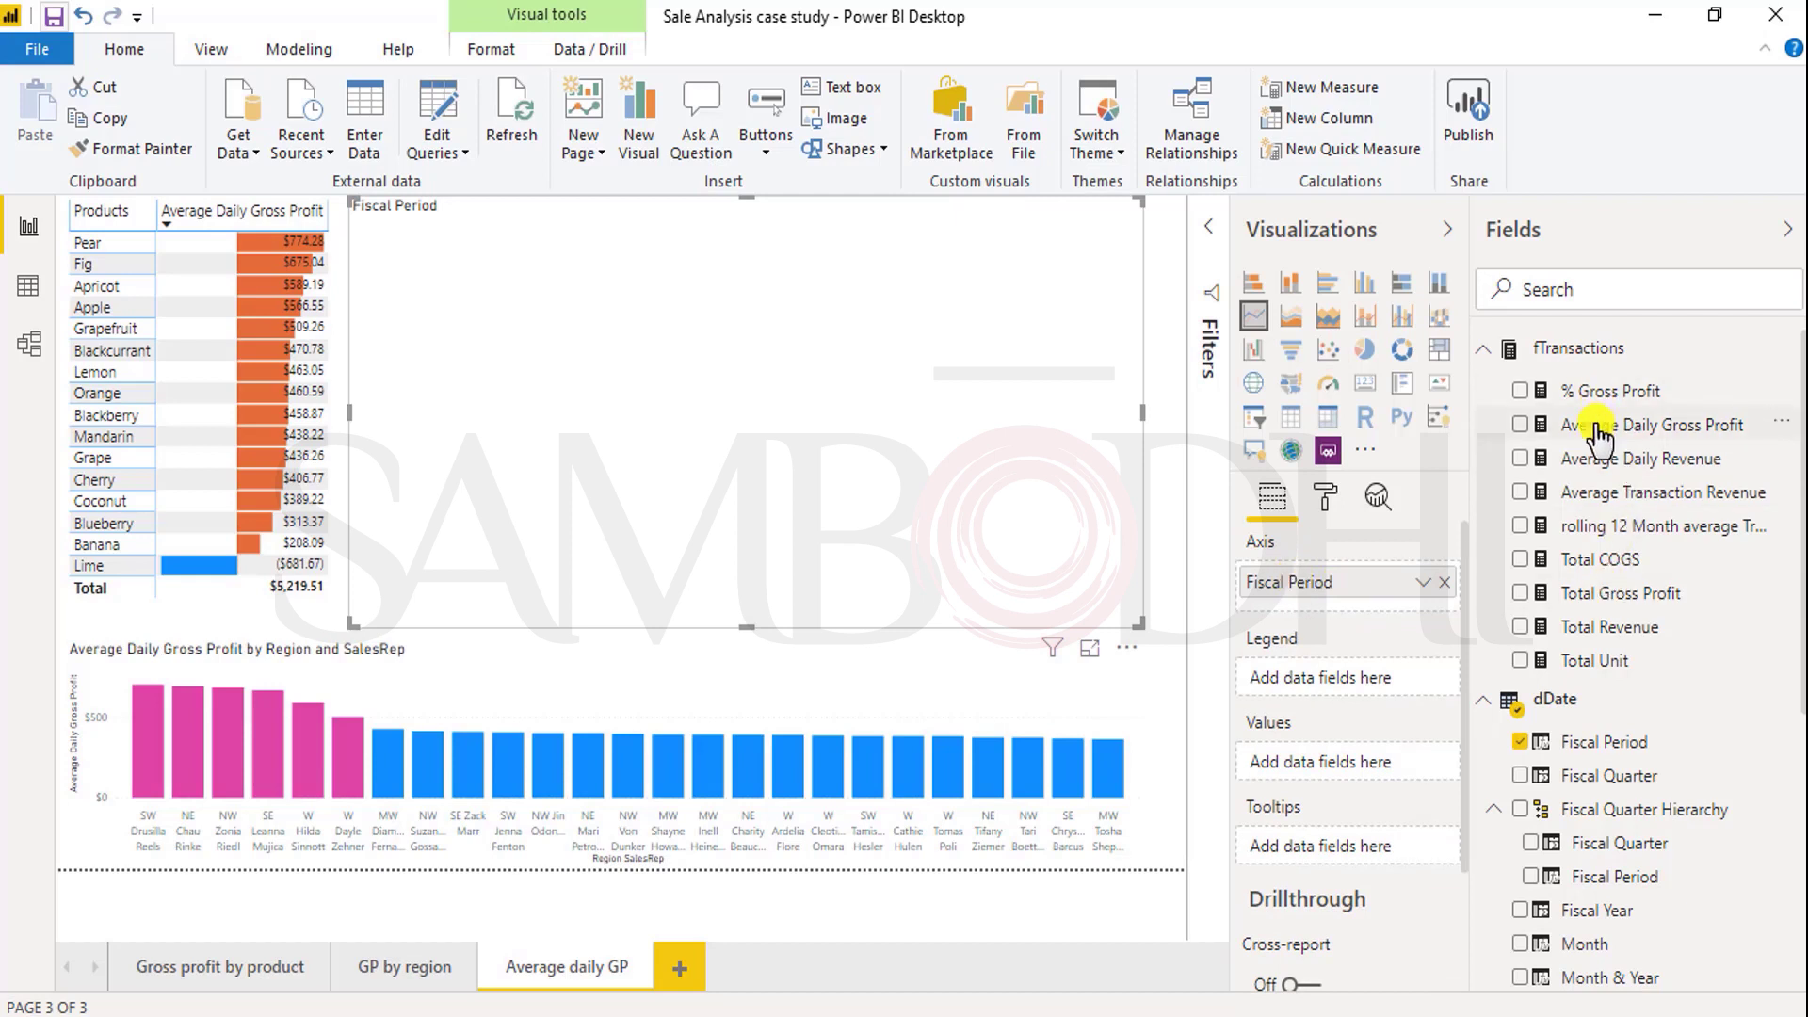
{"action": "left_click_drag", "start_coordinate": [1597, 428], "coordinate": [1286, 763]}
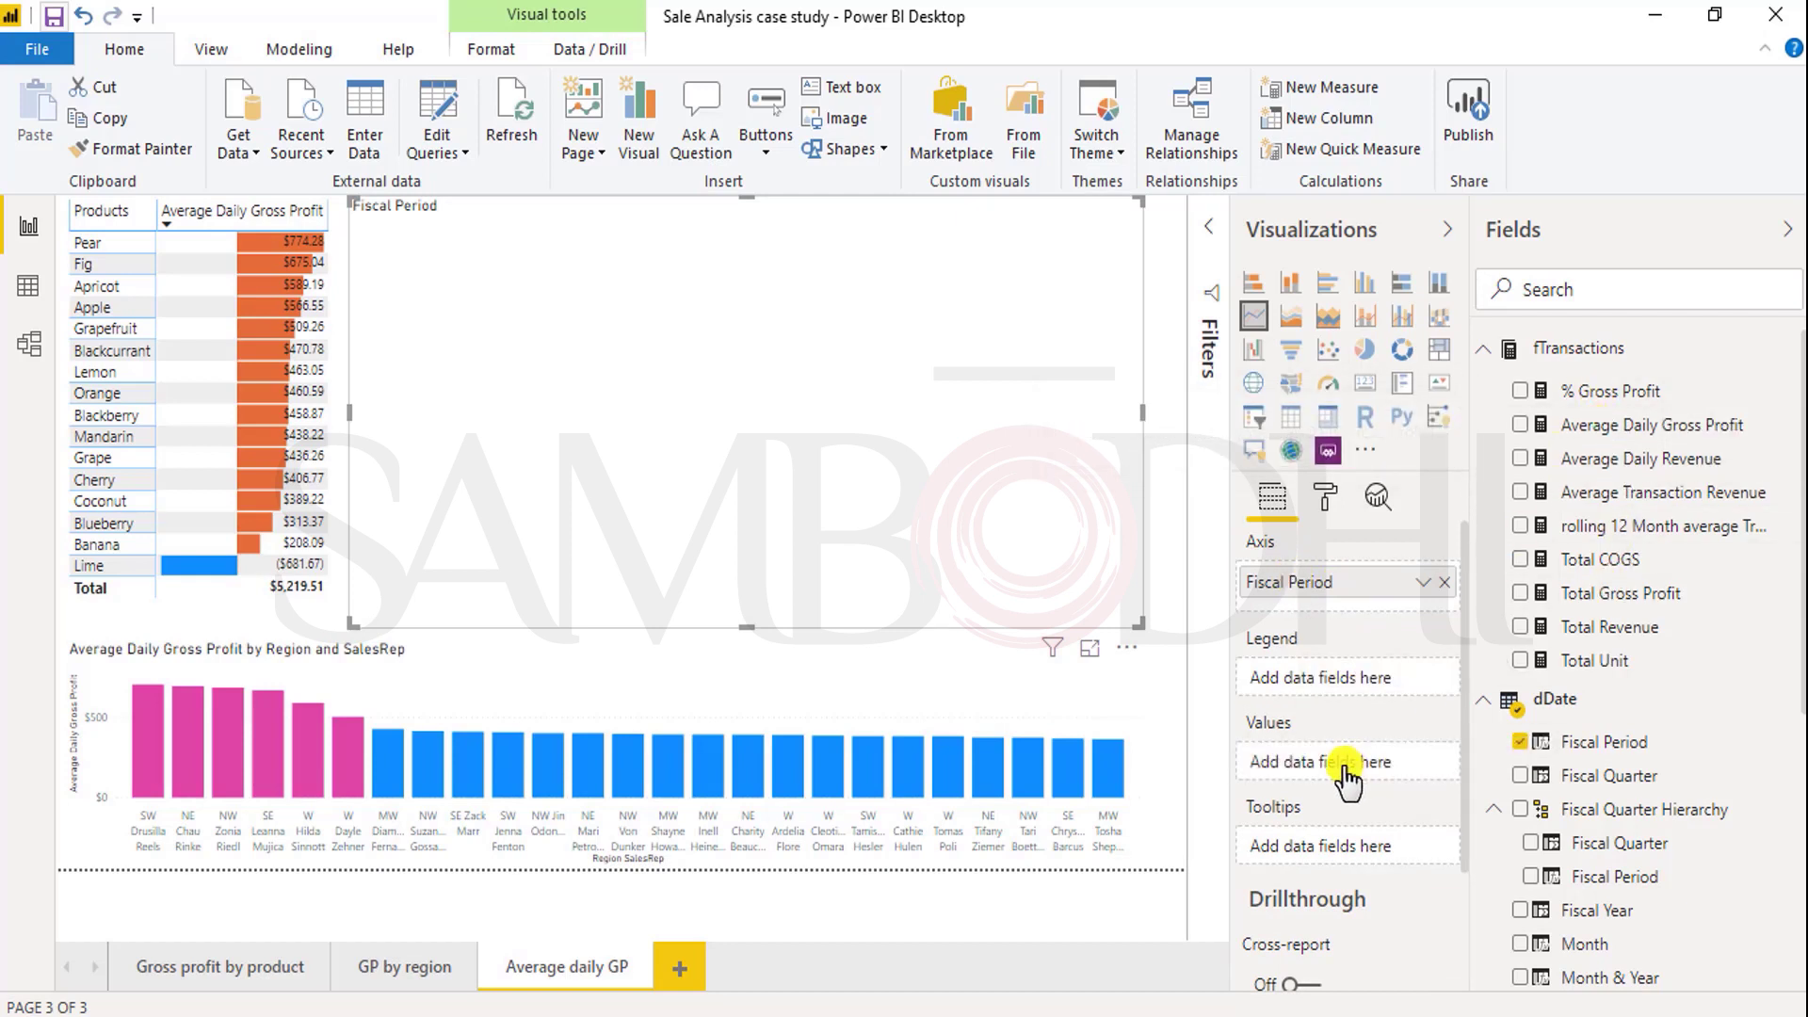
{"action": "left_click_drag", "start_coordinate": [750, 628], "coordinate": [761, 353]}
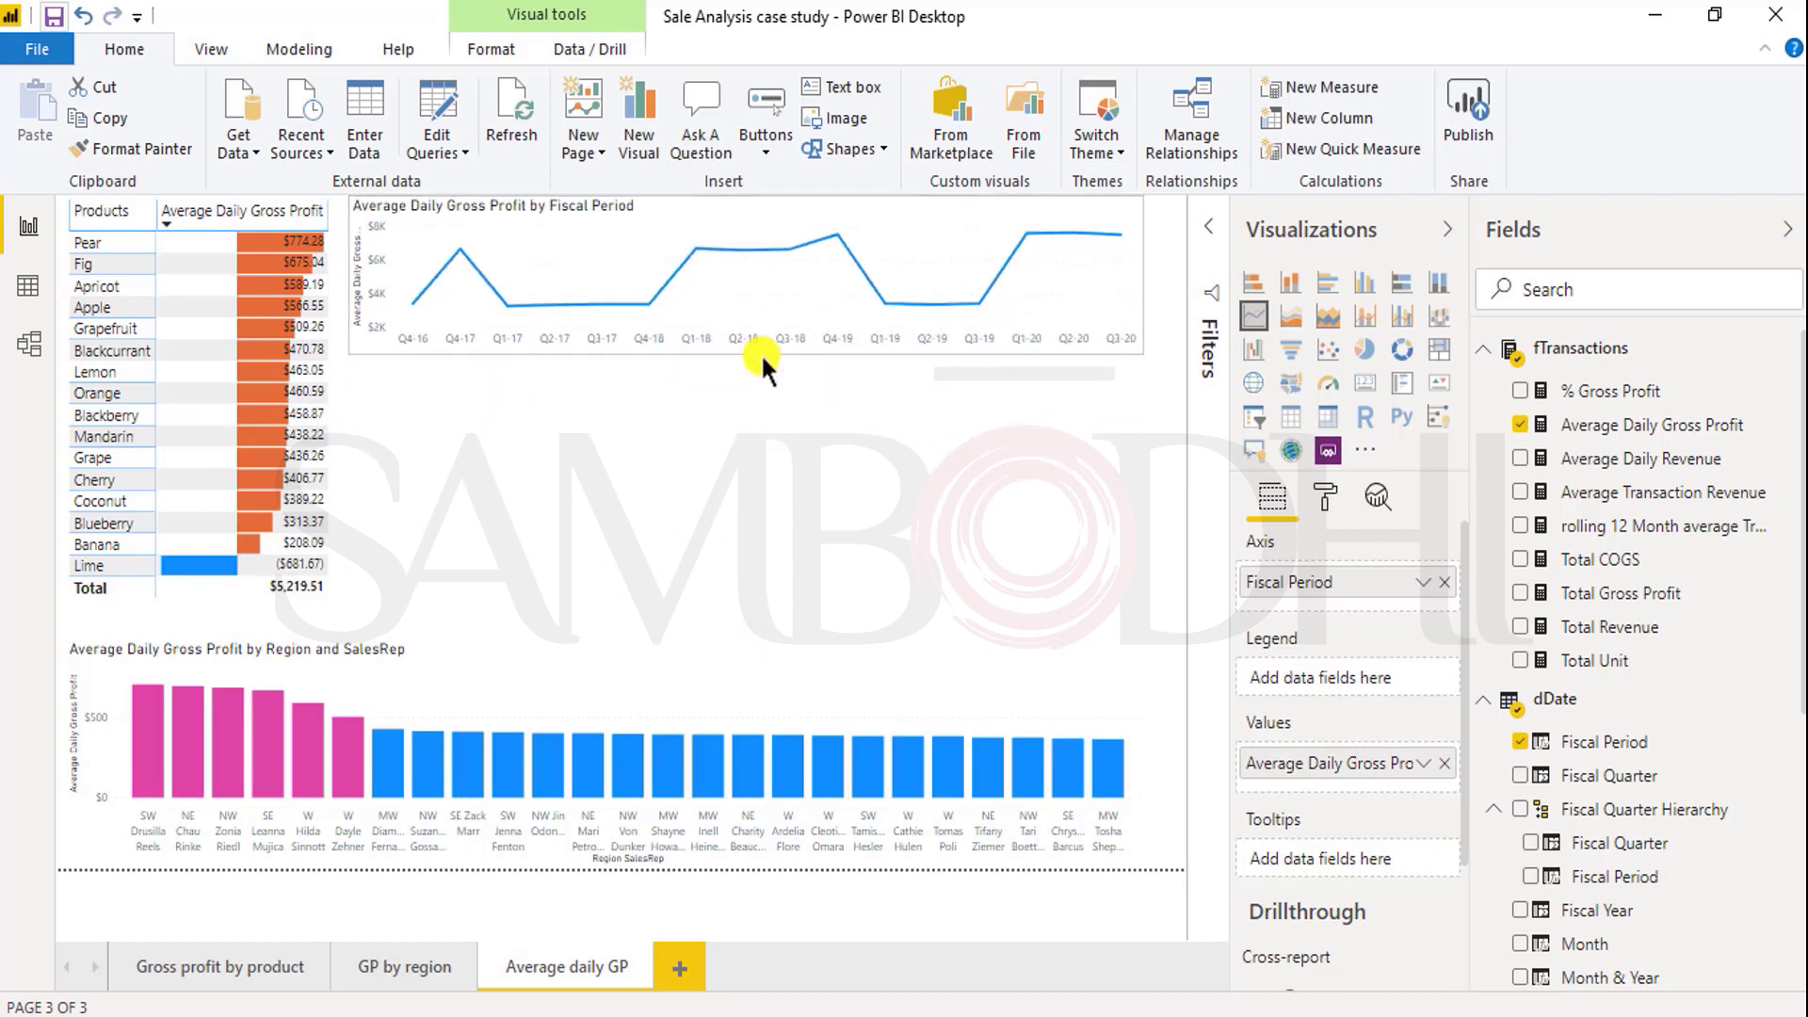
{"action": "left_click", "coordinate": [761, 353]}
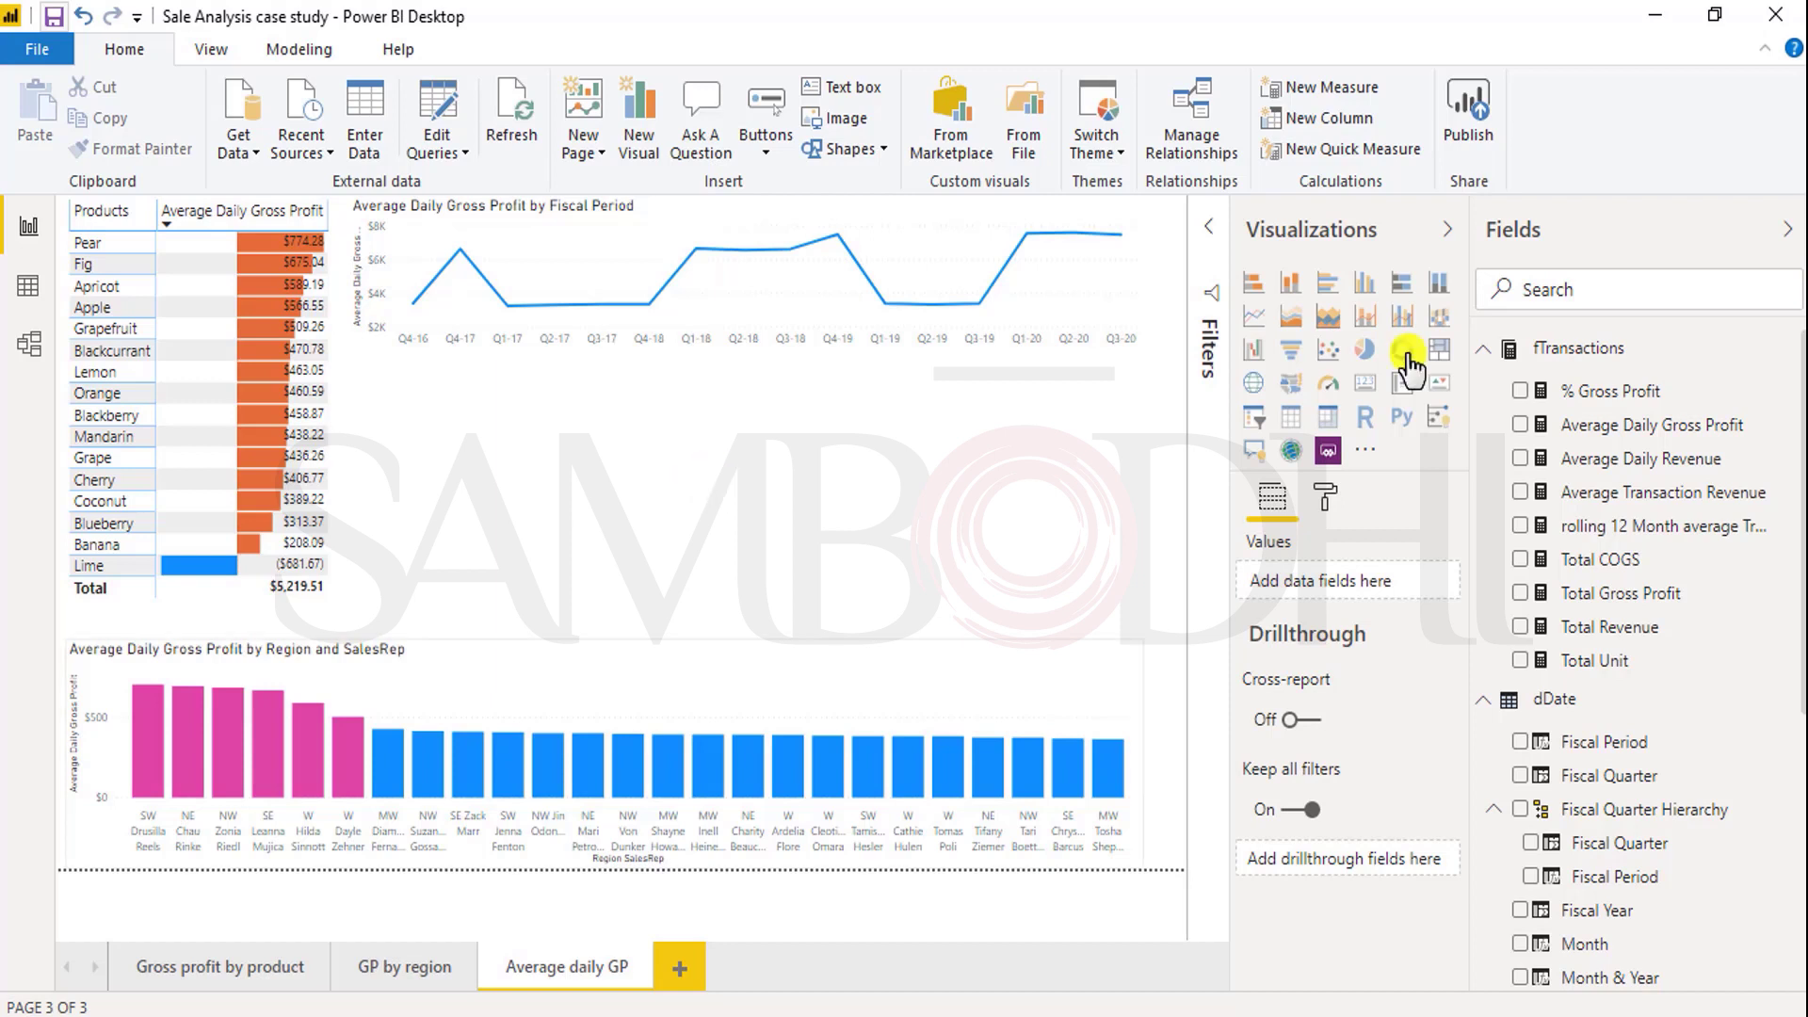
Step: Add a multi-row card with Total Revenue, Total COGS, Total Gross Profit and % Gross Profit under the line chart, and reduce its height
{"action": "left_click", "coordinate": [1397, 407]}
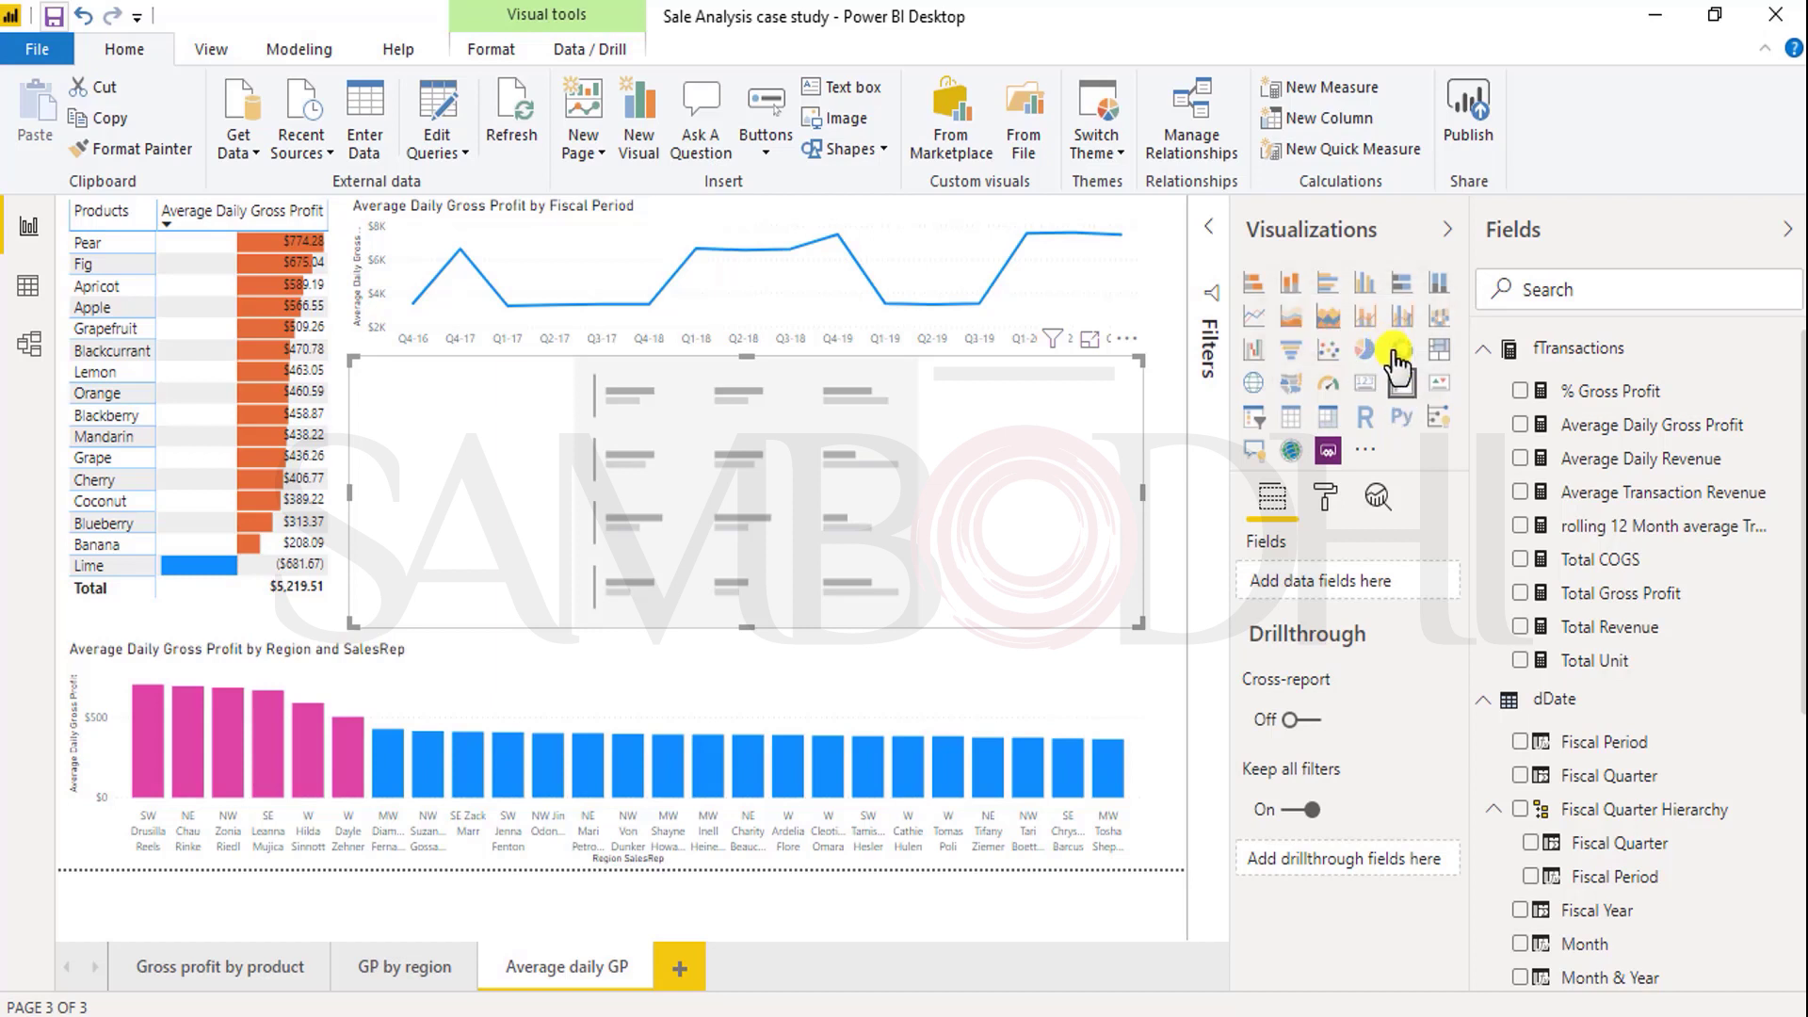
{"action": "left_click", "coordinate": [1522, 628]}
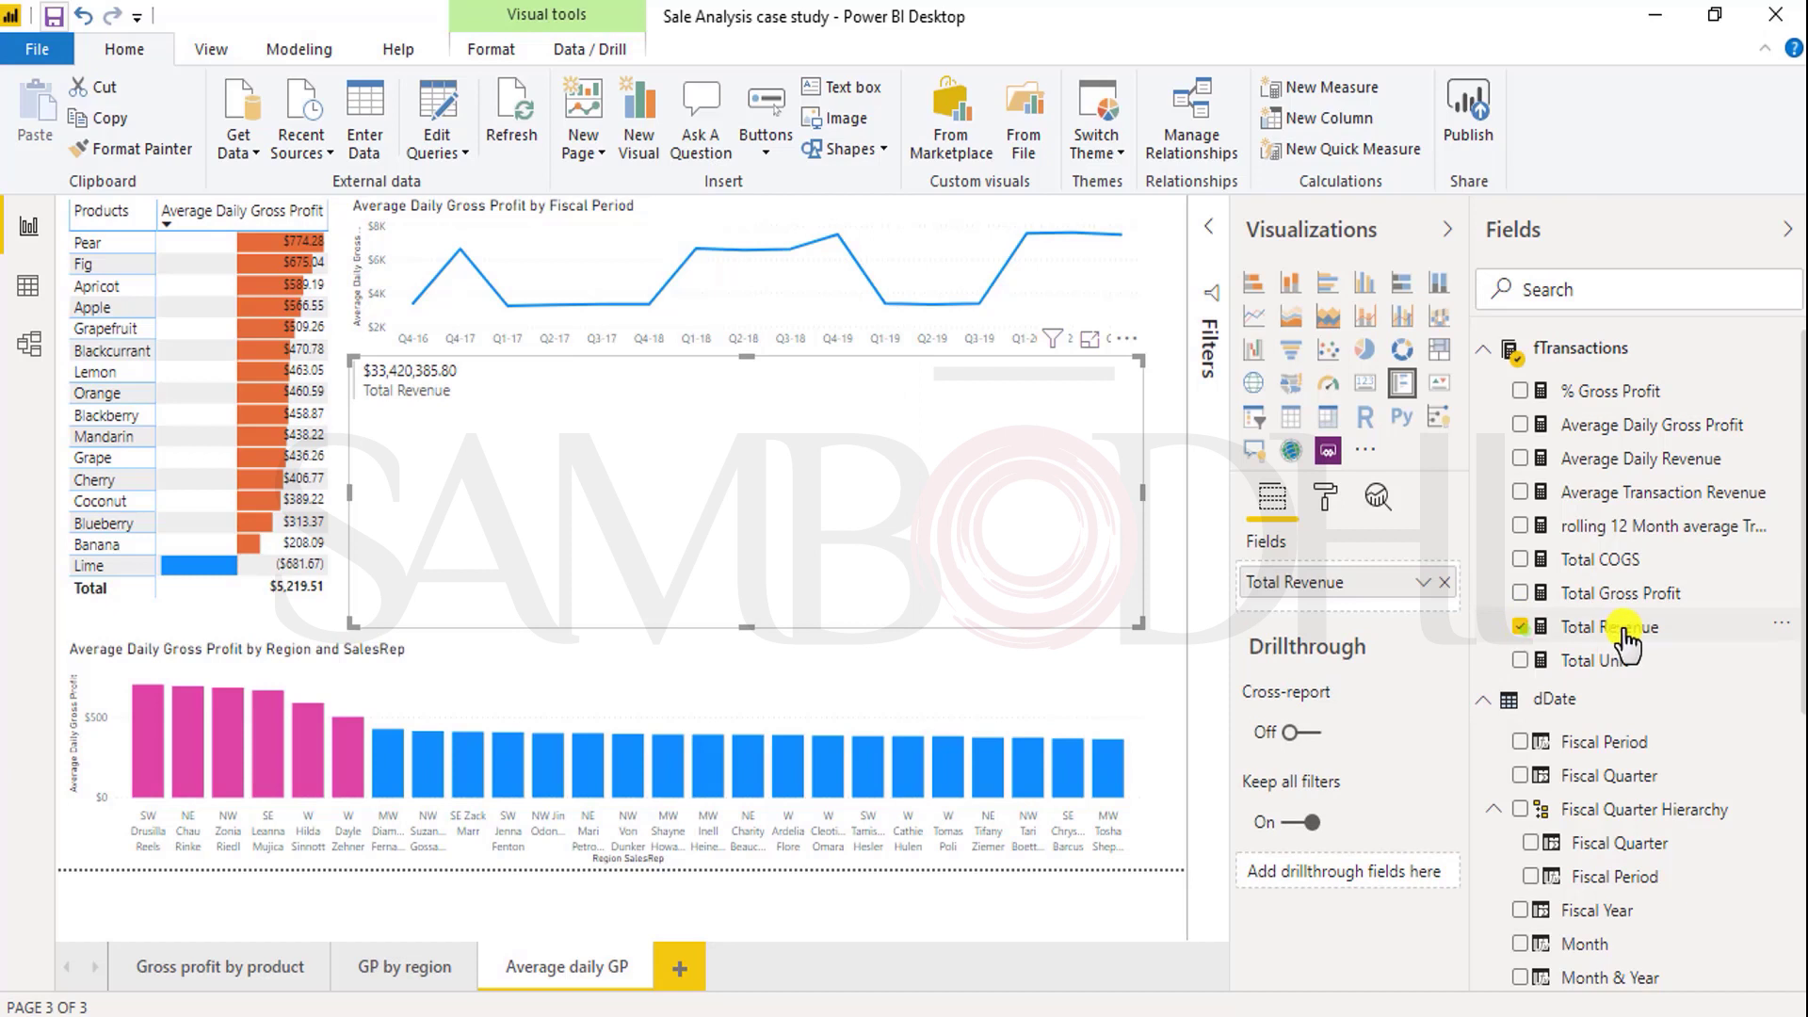
{"action": "left_click", "coordinate": [1520, 559]}
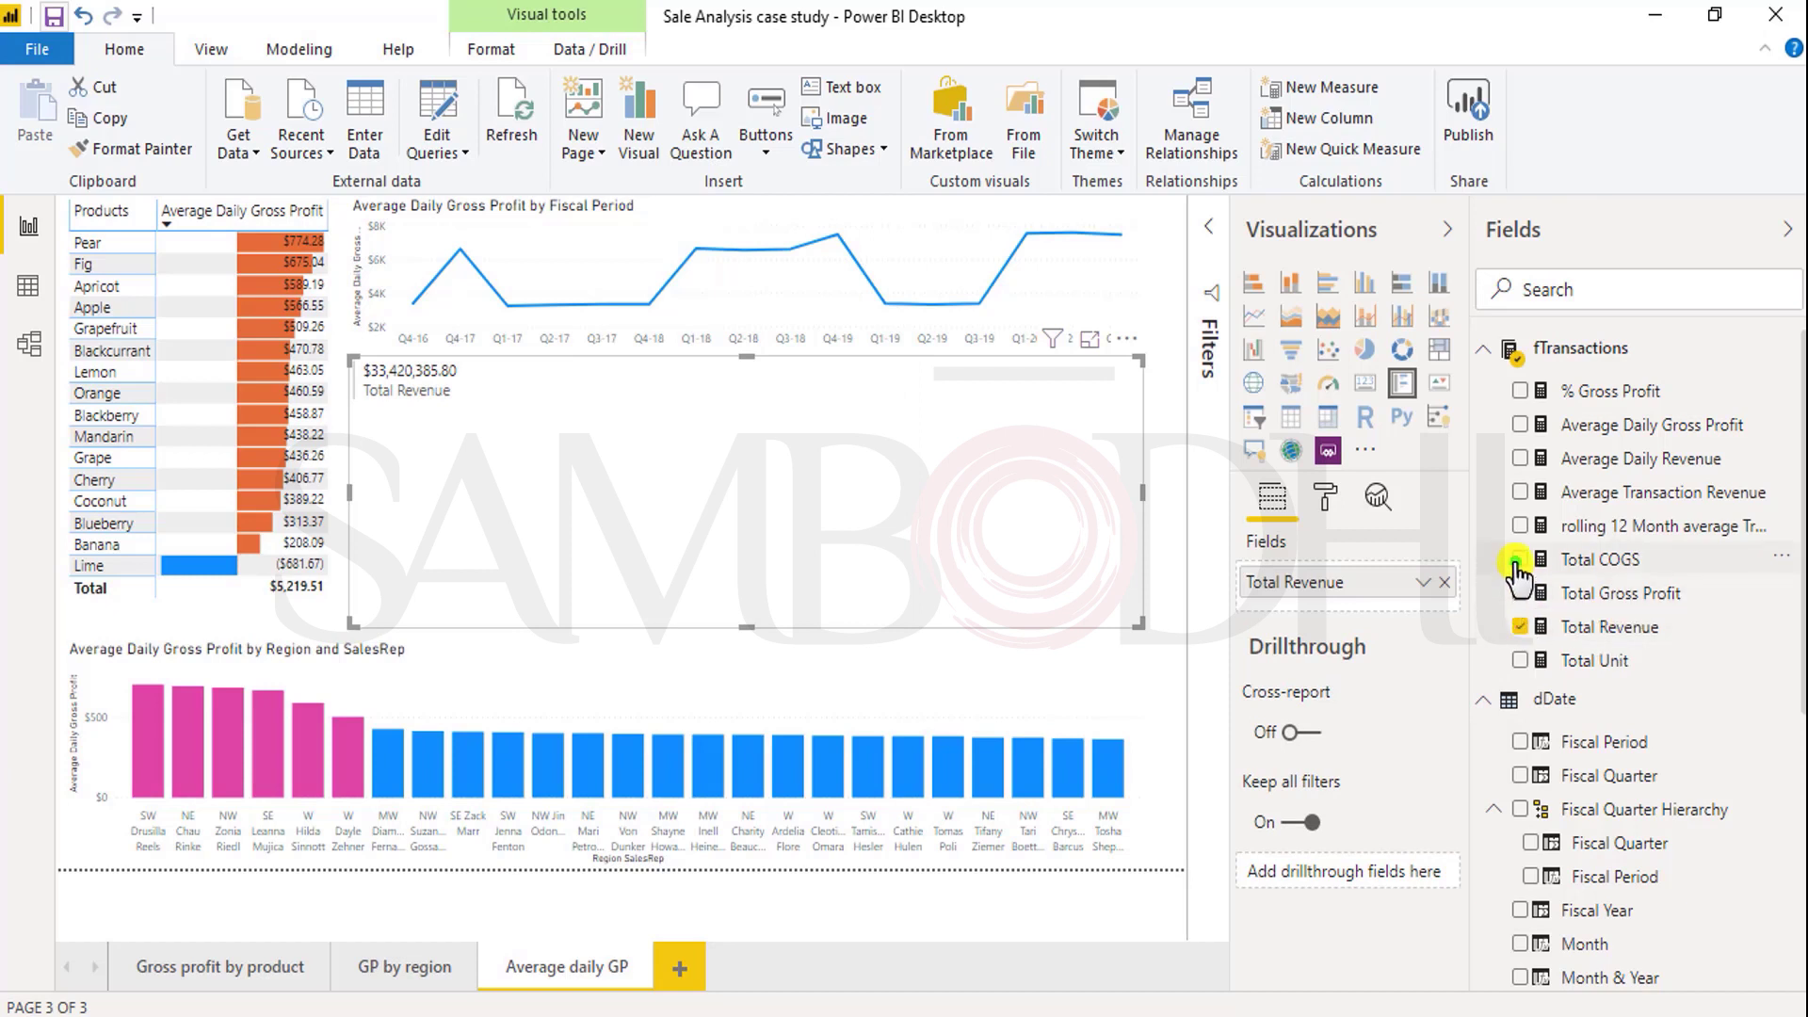
{"action": "left_click", "coordinate": [1521, 593]}
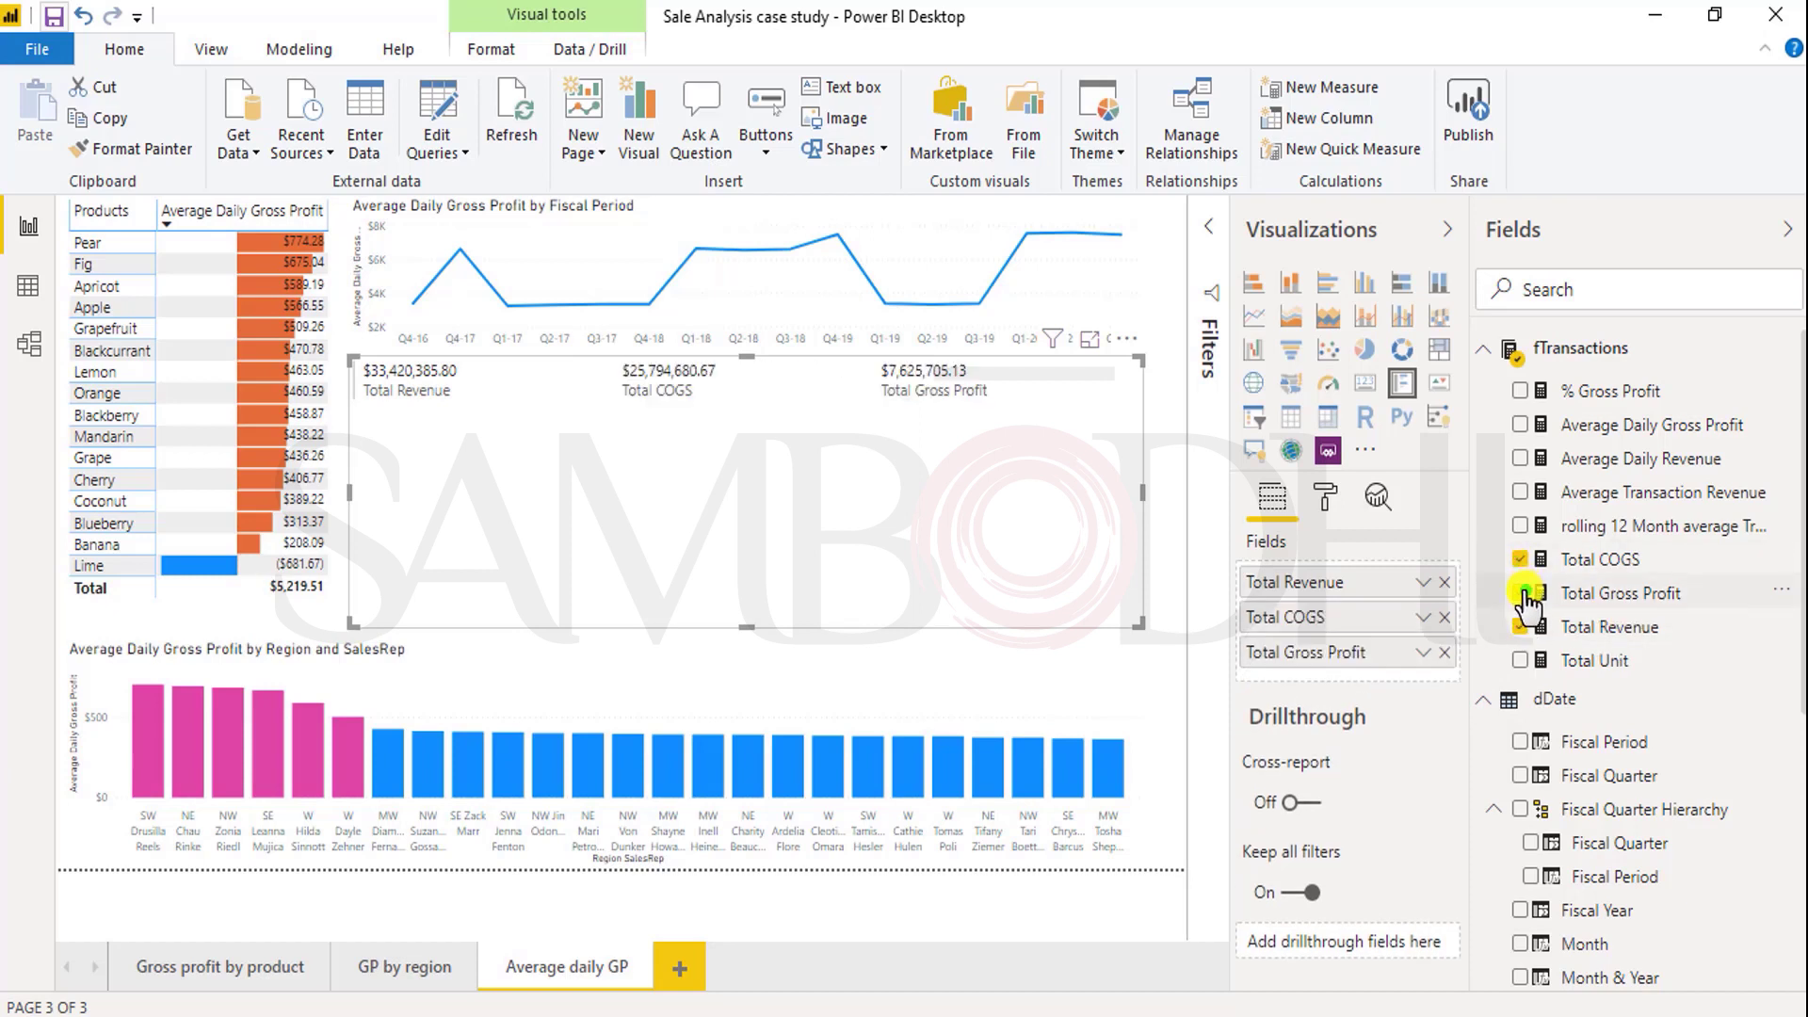
{"action": "left_click", "coordinate": [1519, 392]}
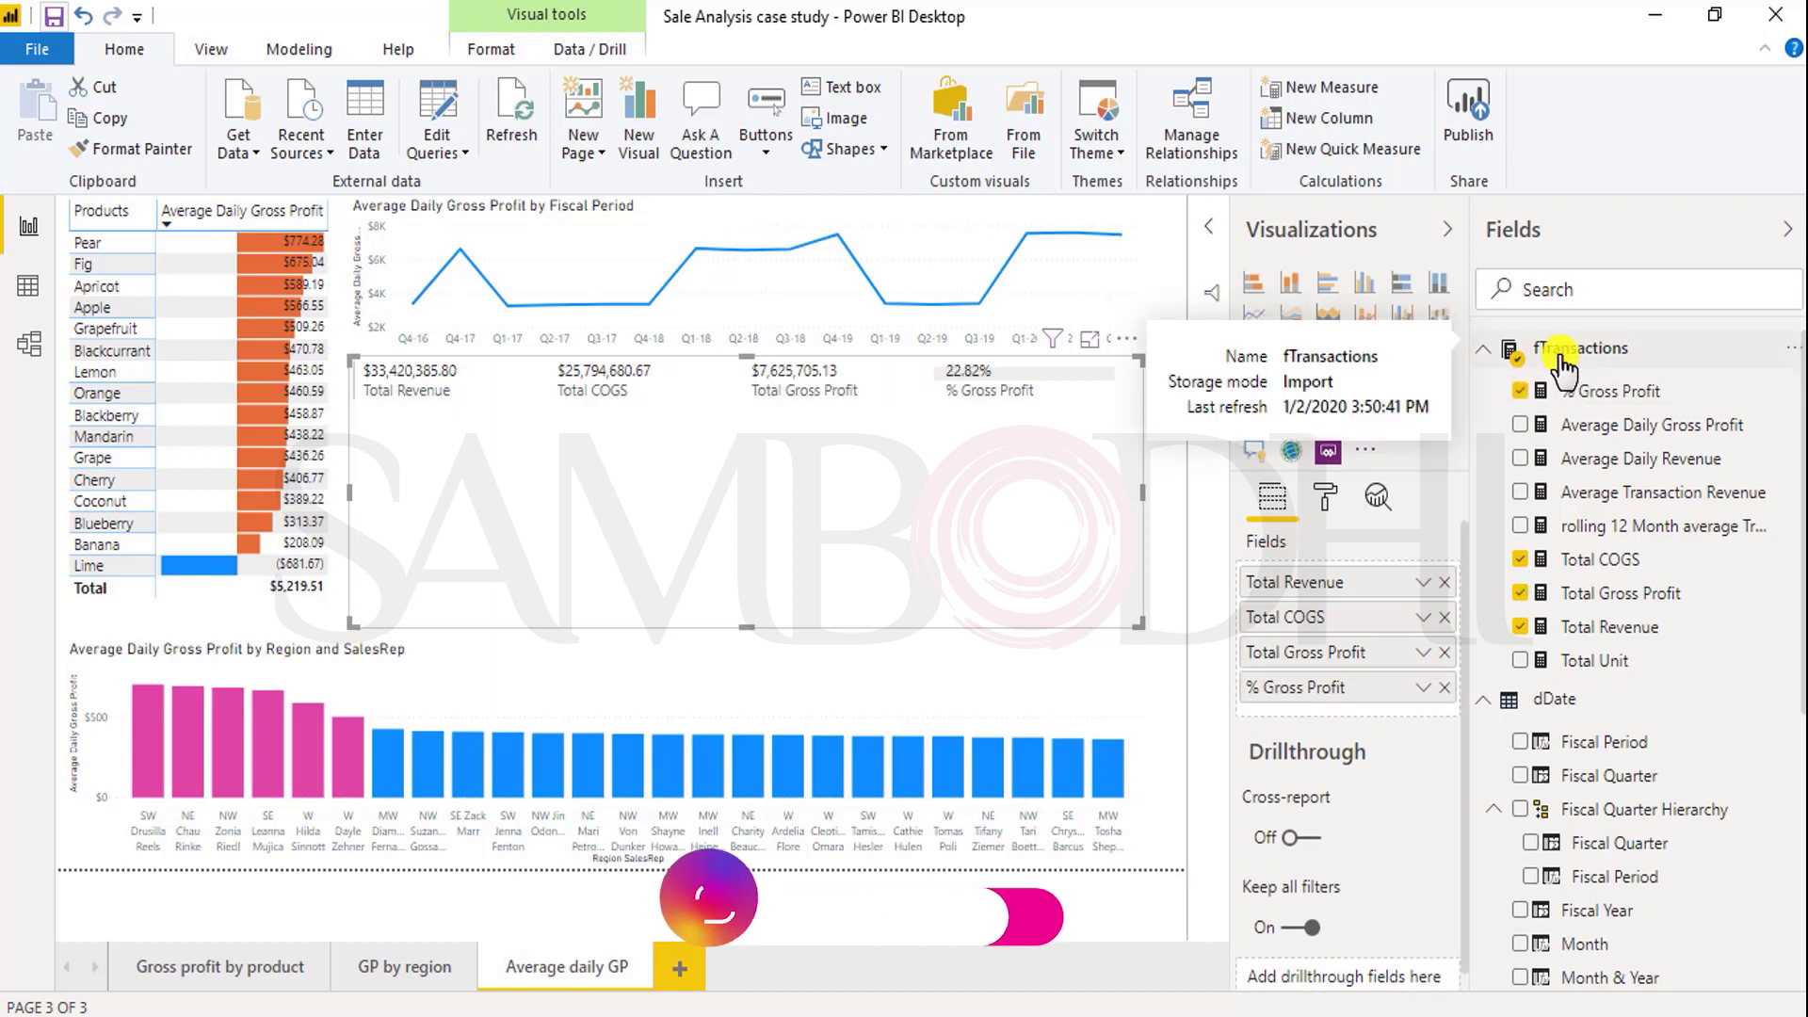
{"action": "left_click_drag", "start_coordinate": [761, 619], "coordinate": [732, 456]}
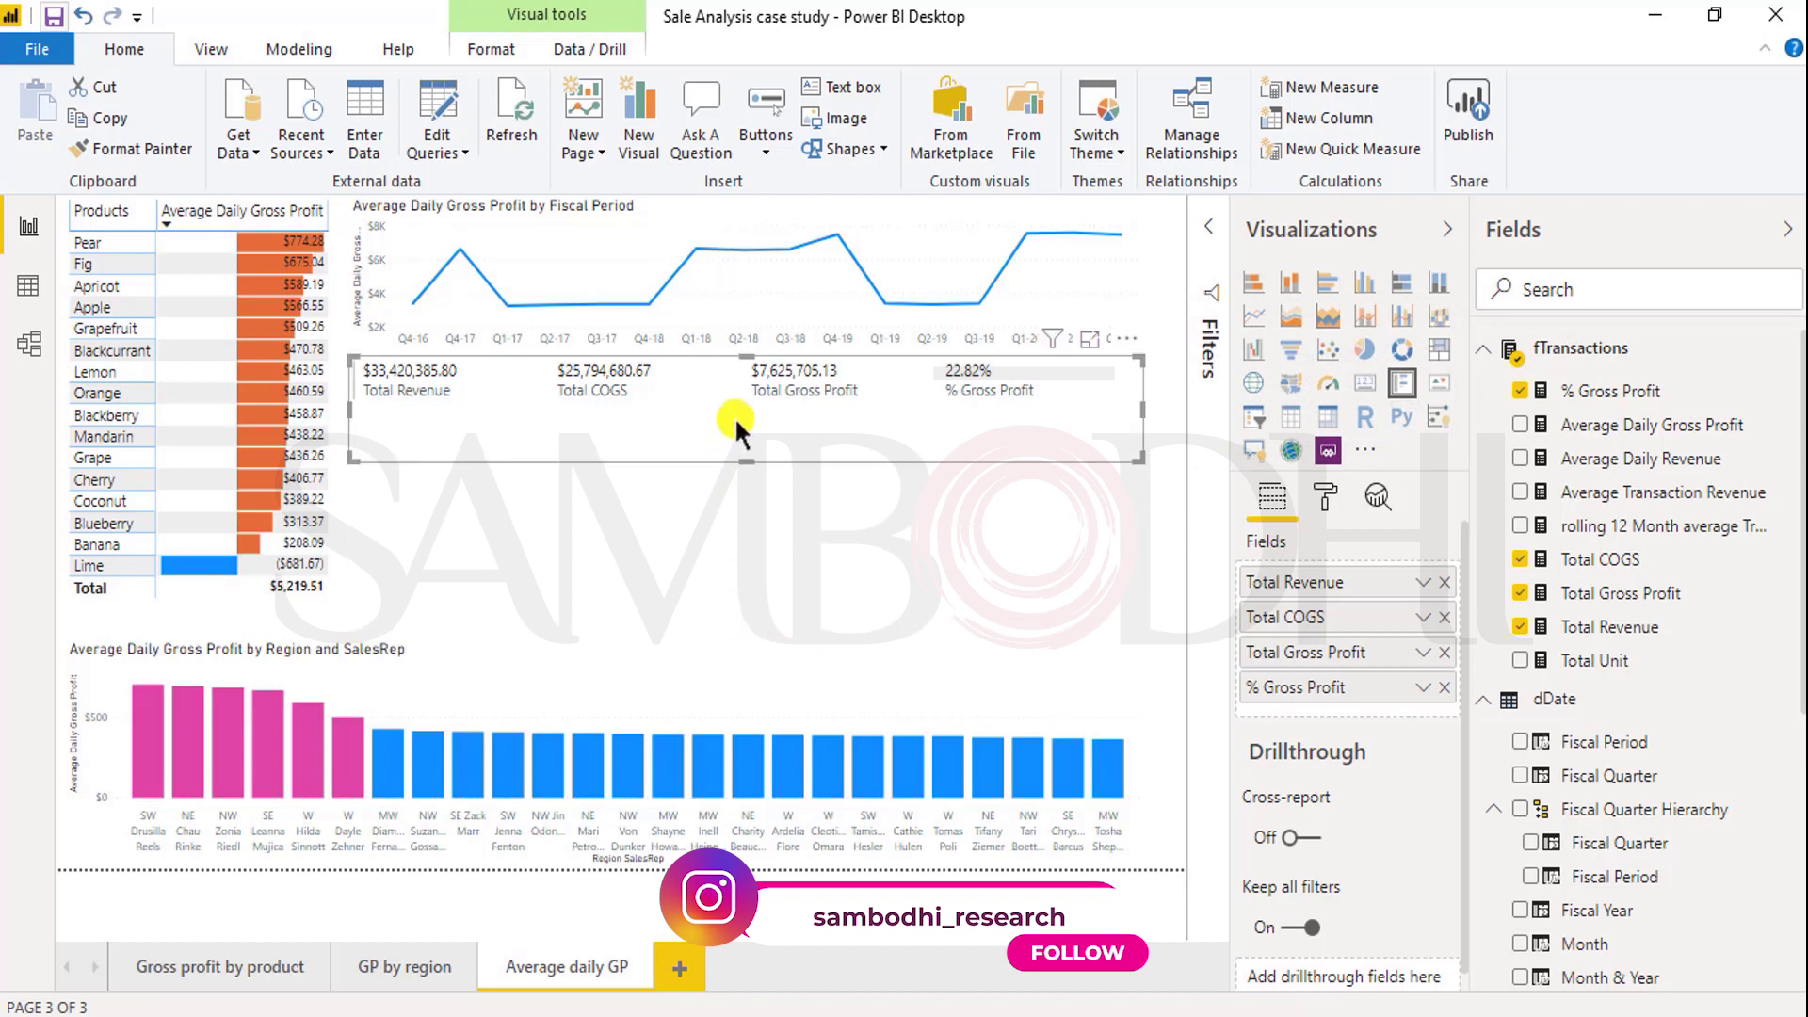
Step: Turn off the bar on the multi-row card and set the card background to light blue
{"action": "left_click", "coordinate": [1322, 499]}
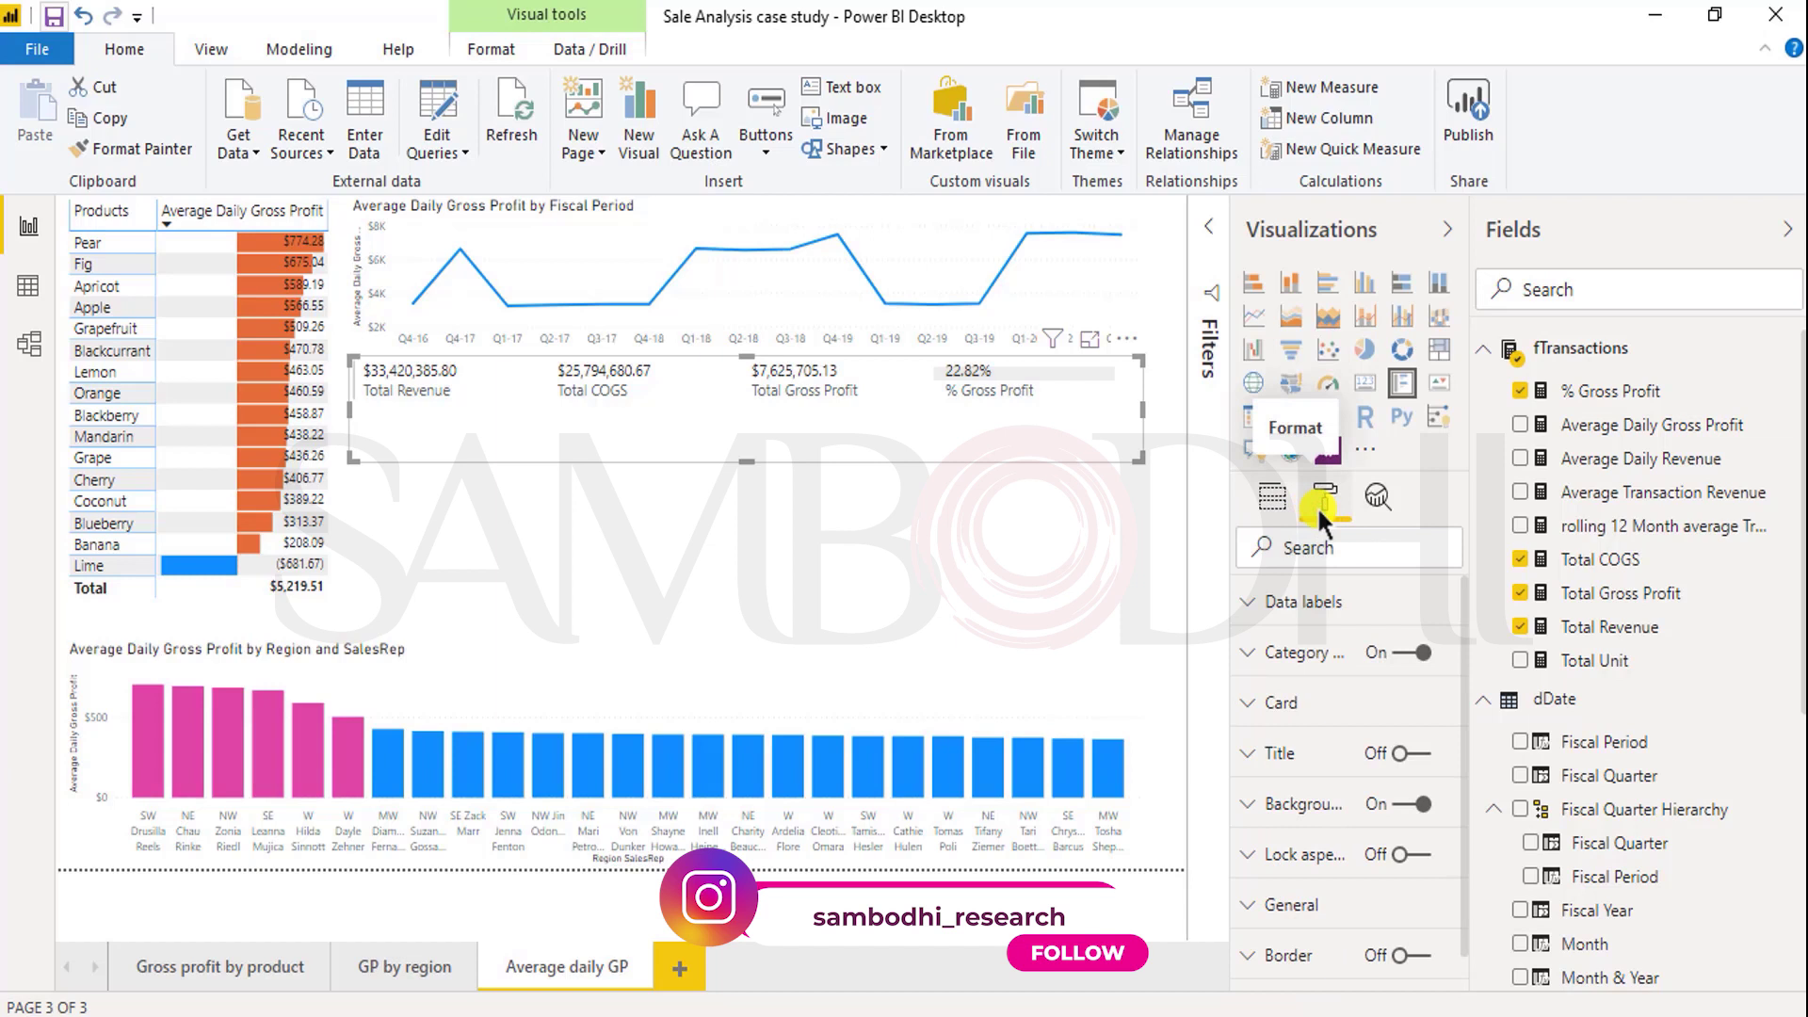
{"action": "left_click", "coordinate": [1274, 706]}
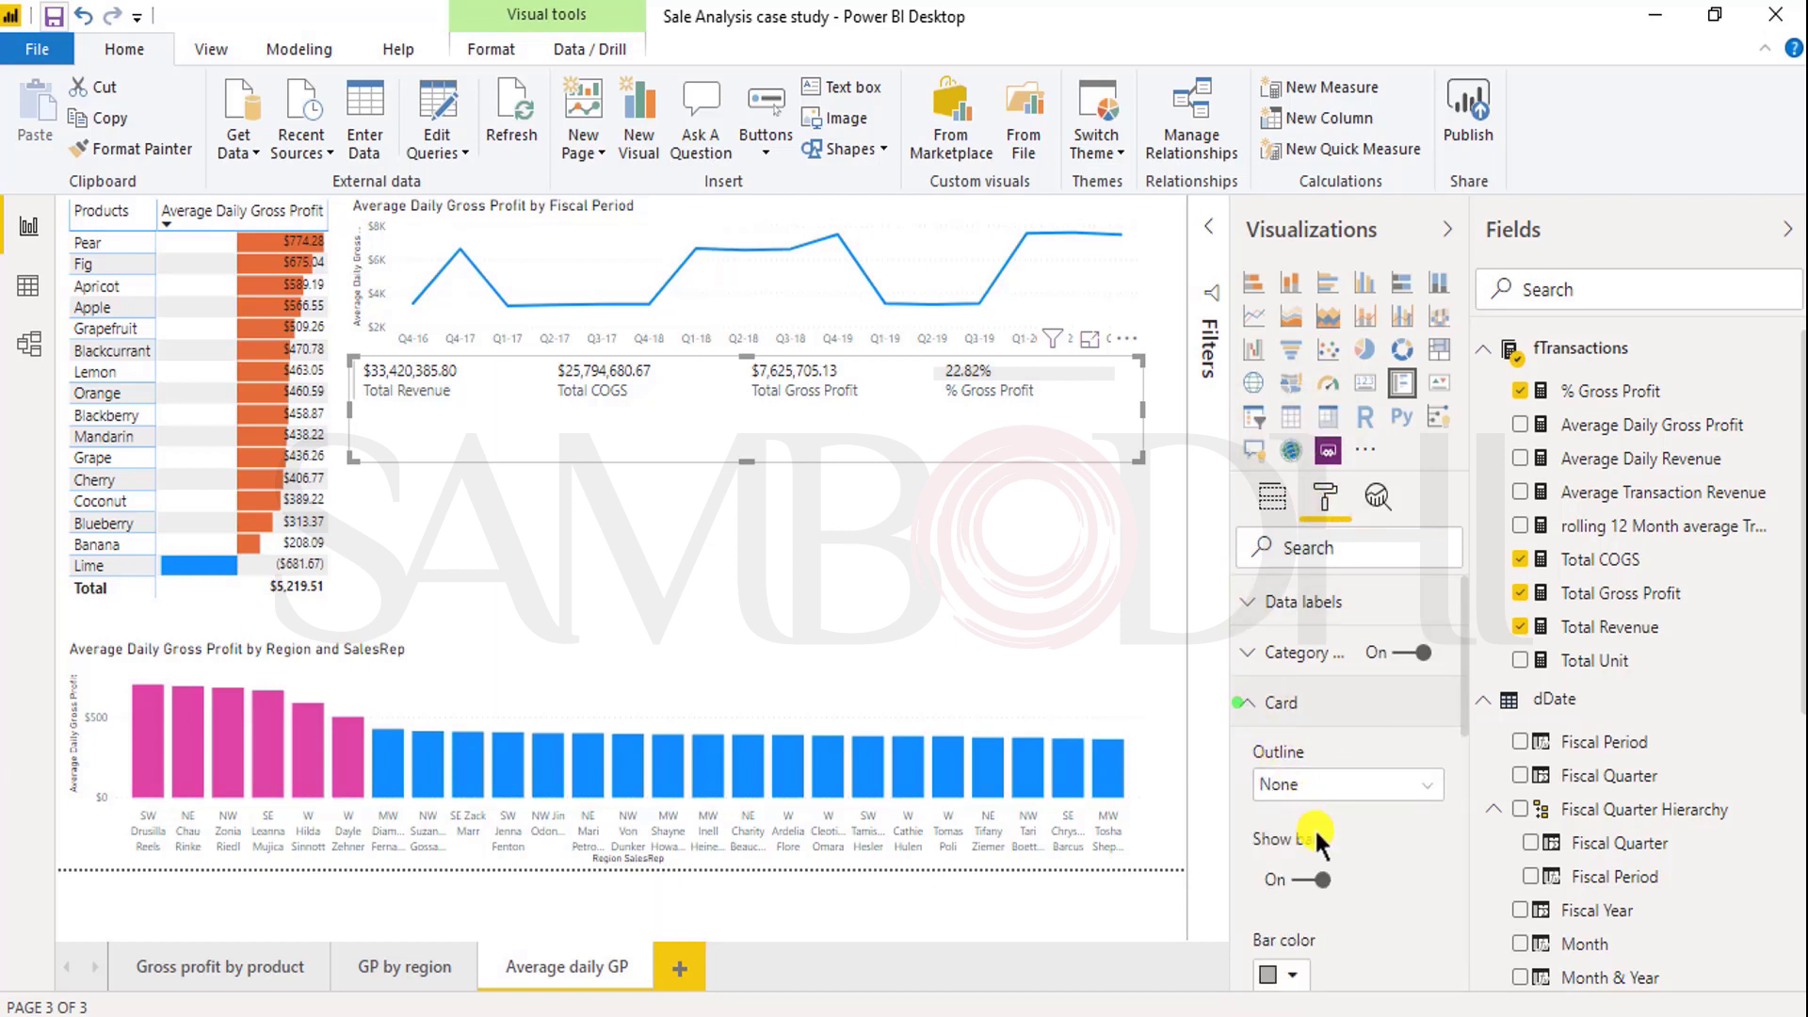
{"action": "left_click", "coordinate": [1323, 886]}
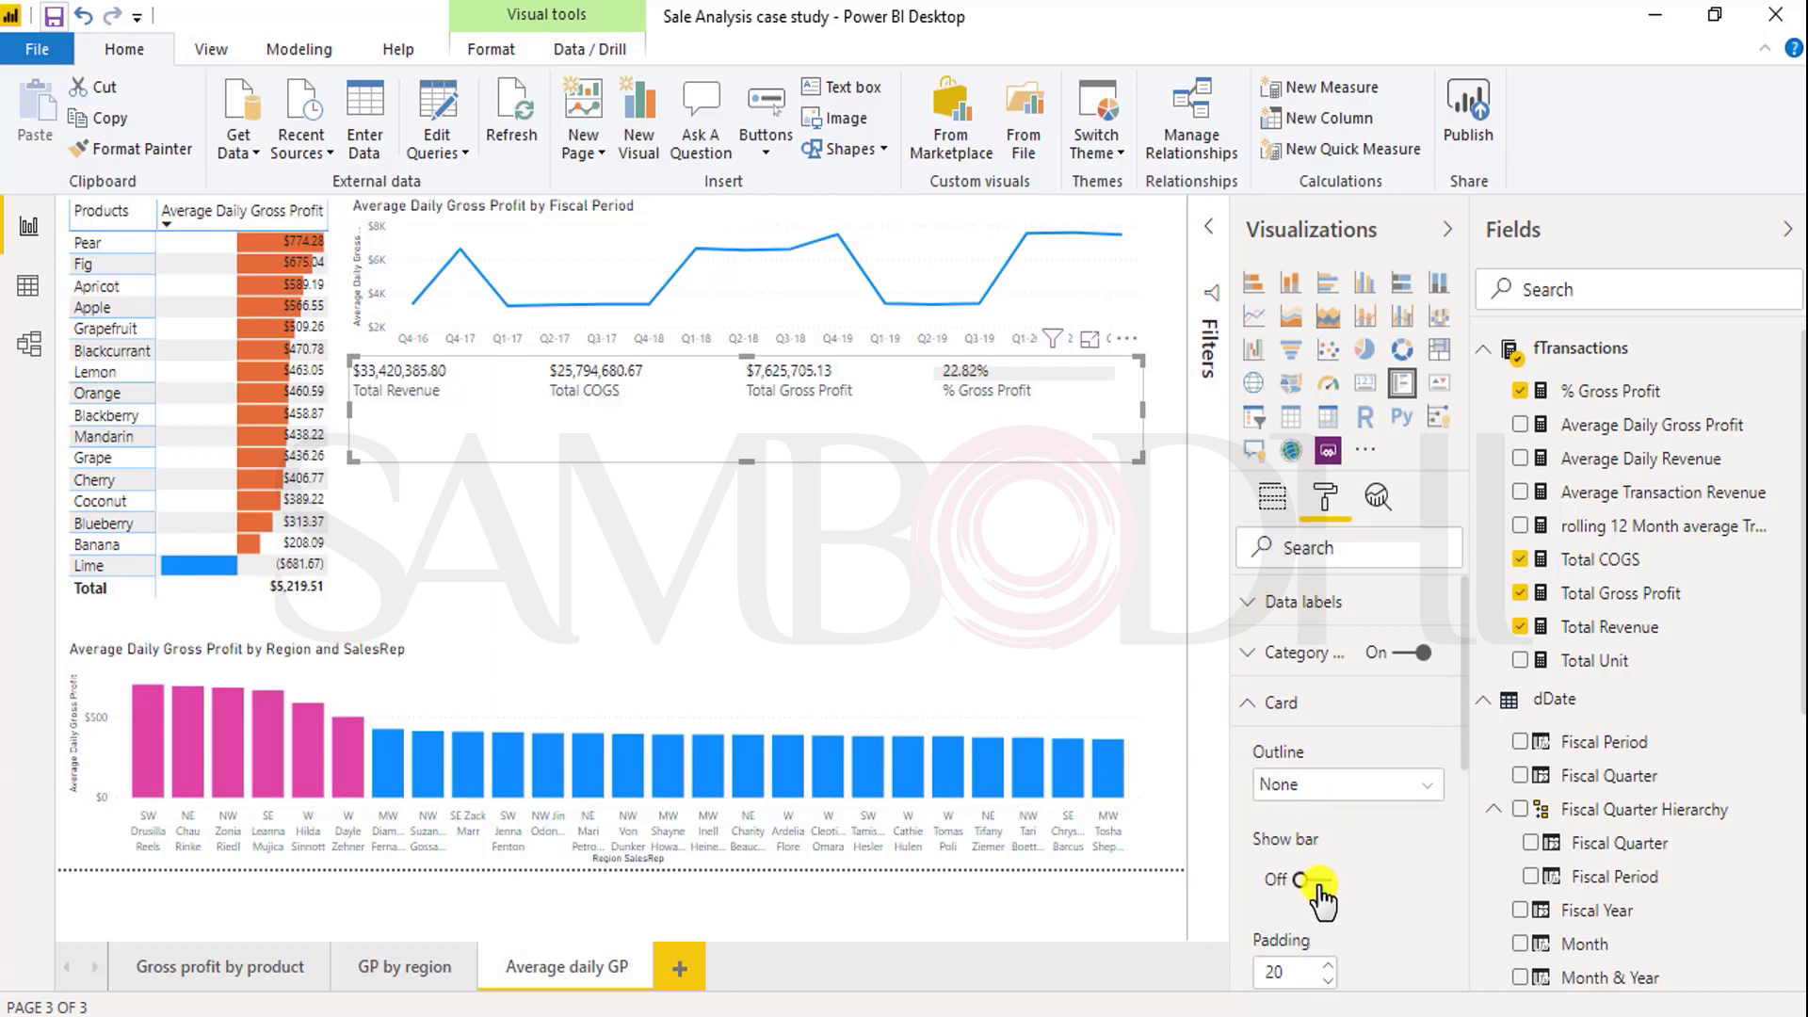
{"action": "scroll", "coordinate": [1320, 886], "scroll_direction": "down", "scroll_amount": 3}
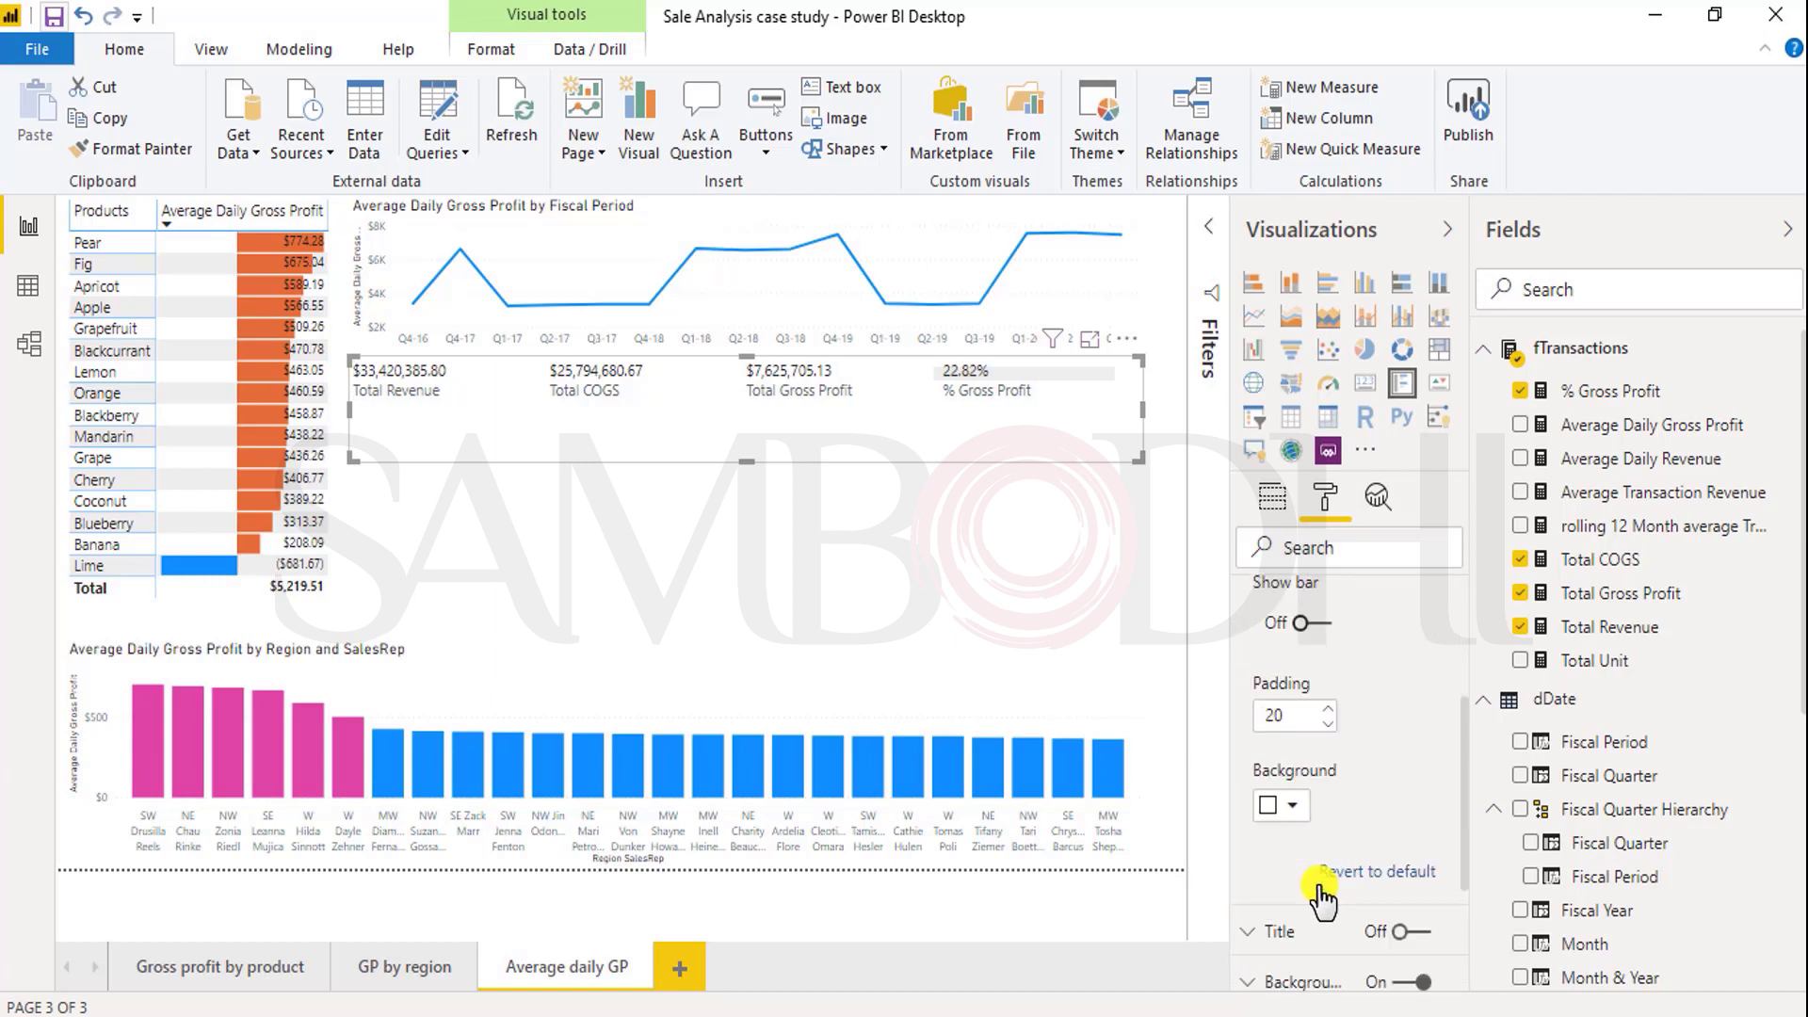
{"action": "left_click", "coordinate": [1292, 782]}
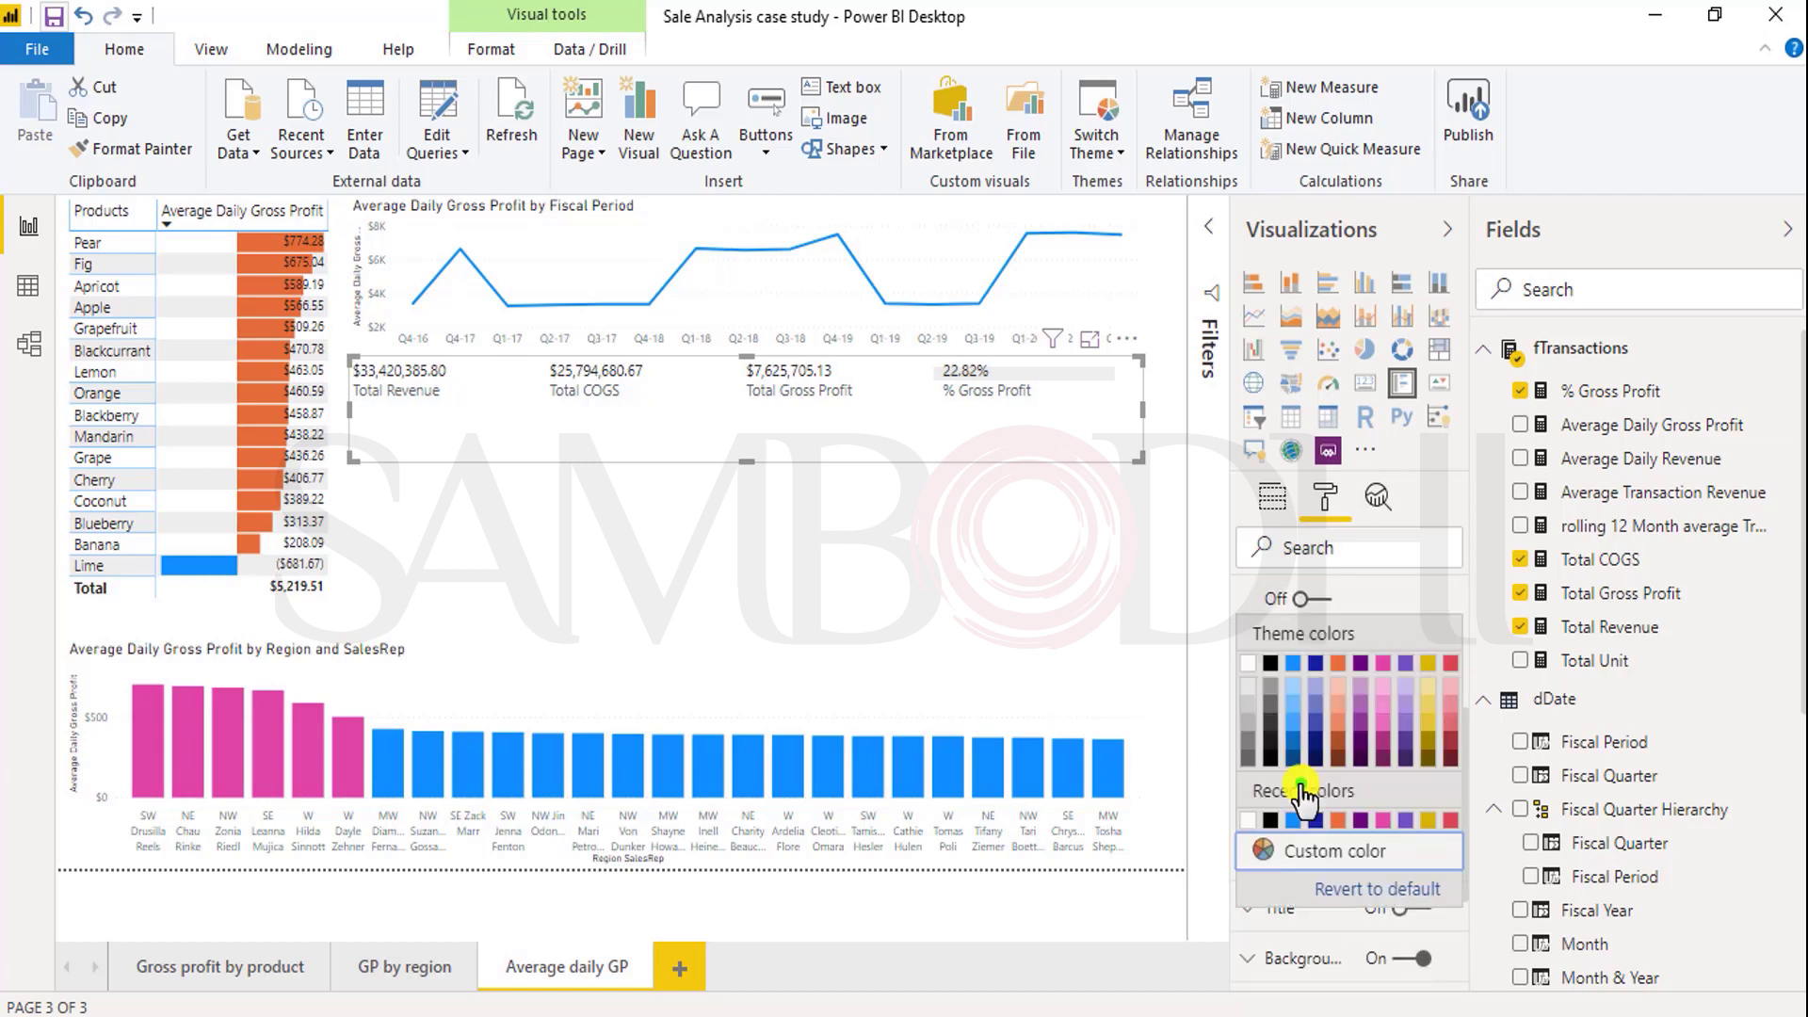
{"action": "left_click", "coordinate": [1288, 689]}
{"action": "scroll", "coordinate": [1331, 710], "scroll_direction": "down", "scroll_amount": 3}
{"action": "scroll", "coordinate": [1271, 828], "scroll_direction": "up", "scroll_amount": 1}
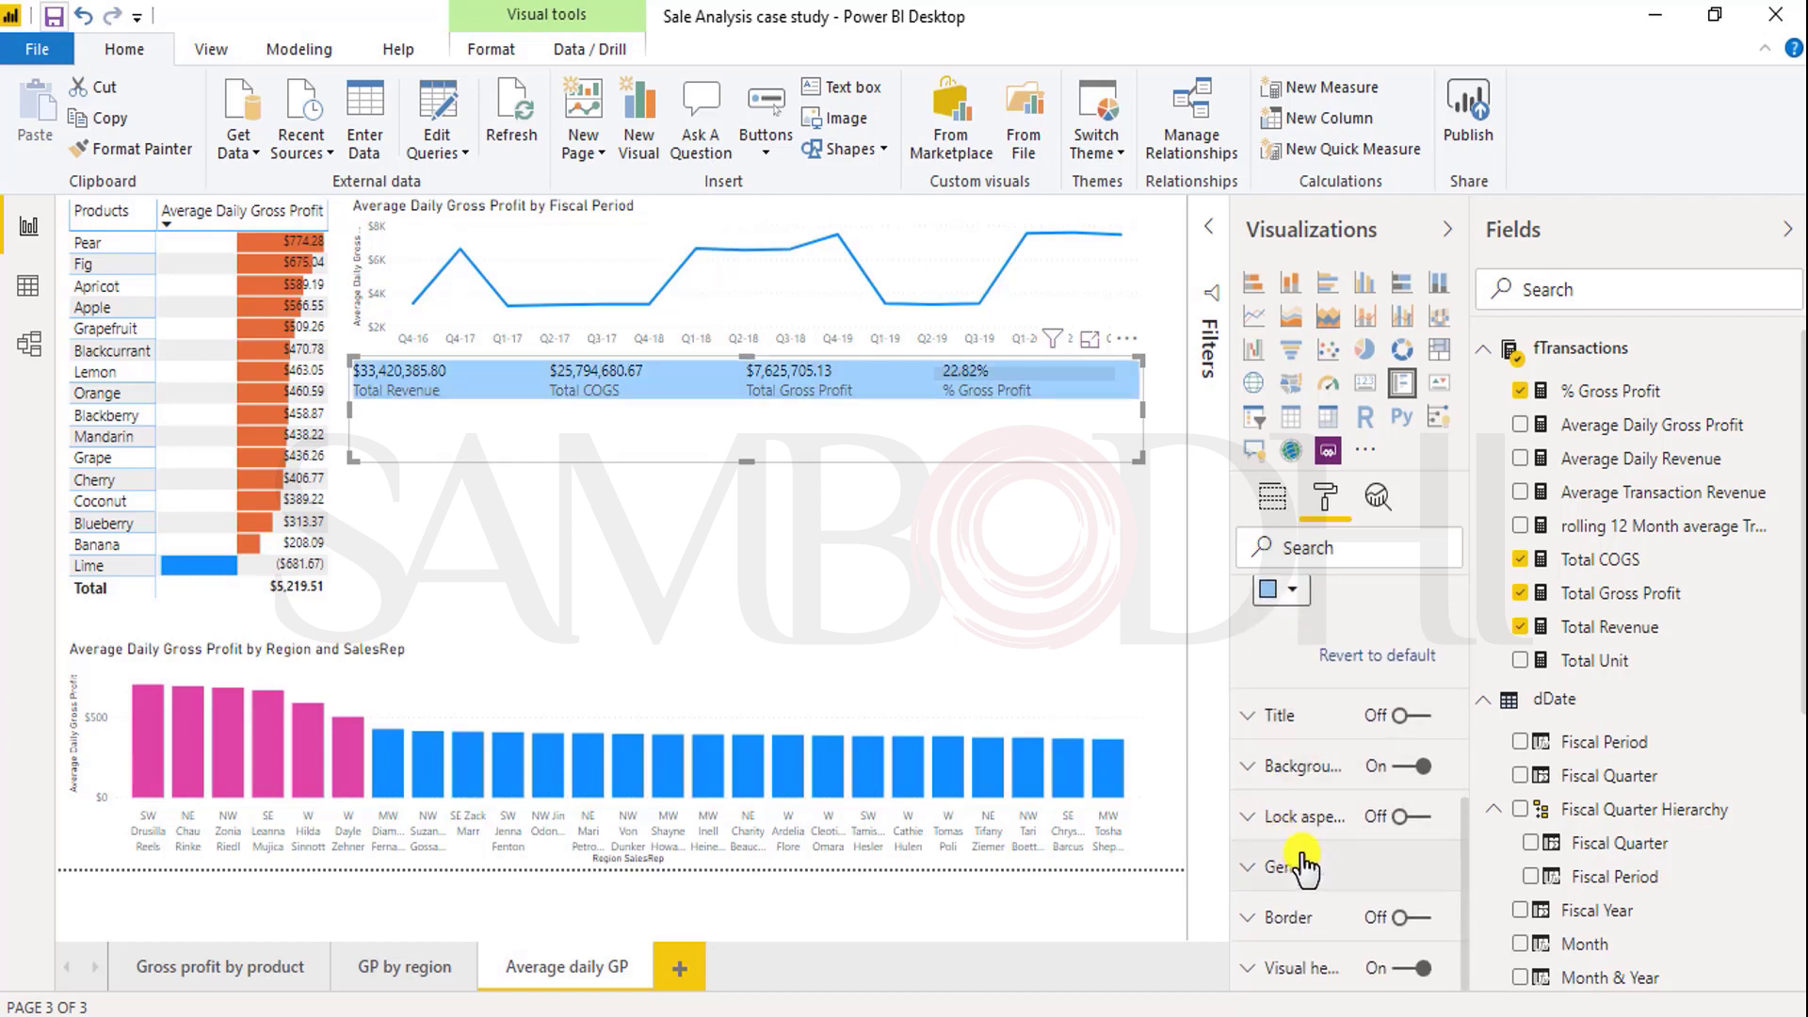
Step: Set the text size of the multi-row card's category labels to 16 pt
{"action": "scroll", "coordinate": [1305, 849], "scroll_direction": "up", "scroll_amount": 5}
{"action": "left_click", "coordinate": [1245, 653]}
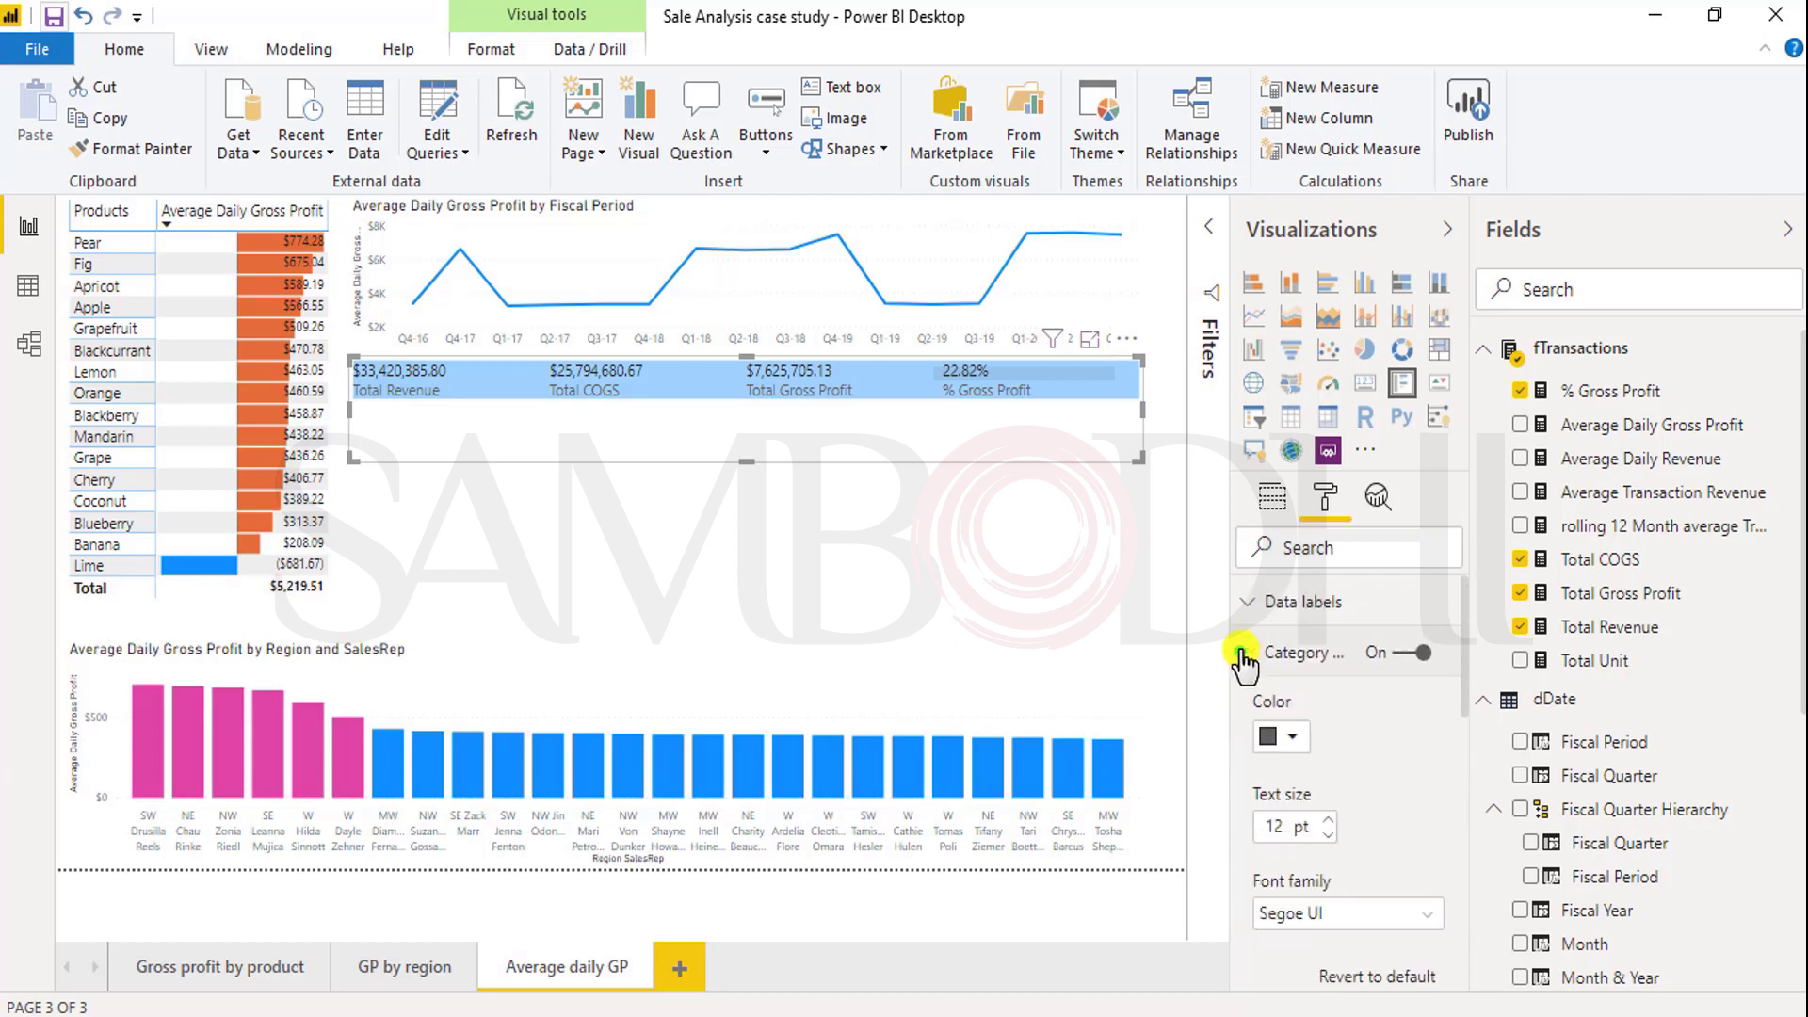
{"action": "left_click", "coordinate": [1335, 819]}
{"action": "left_click", "coordinate": [1331, 821]}
{"action": "left_click", "coordinate": [1329, 822]}
{"action": "left_click", "coordinate": [1327, 819]}
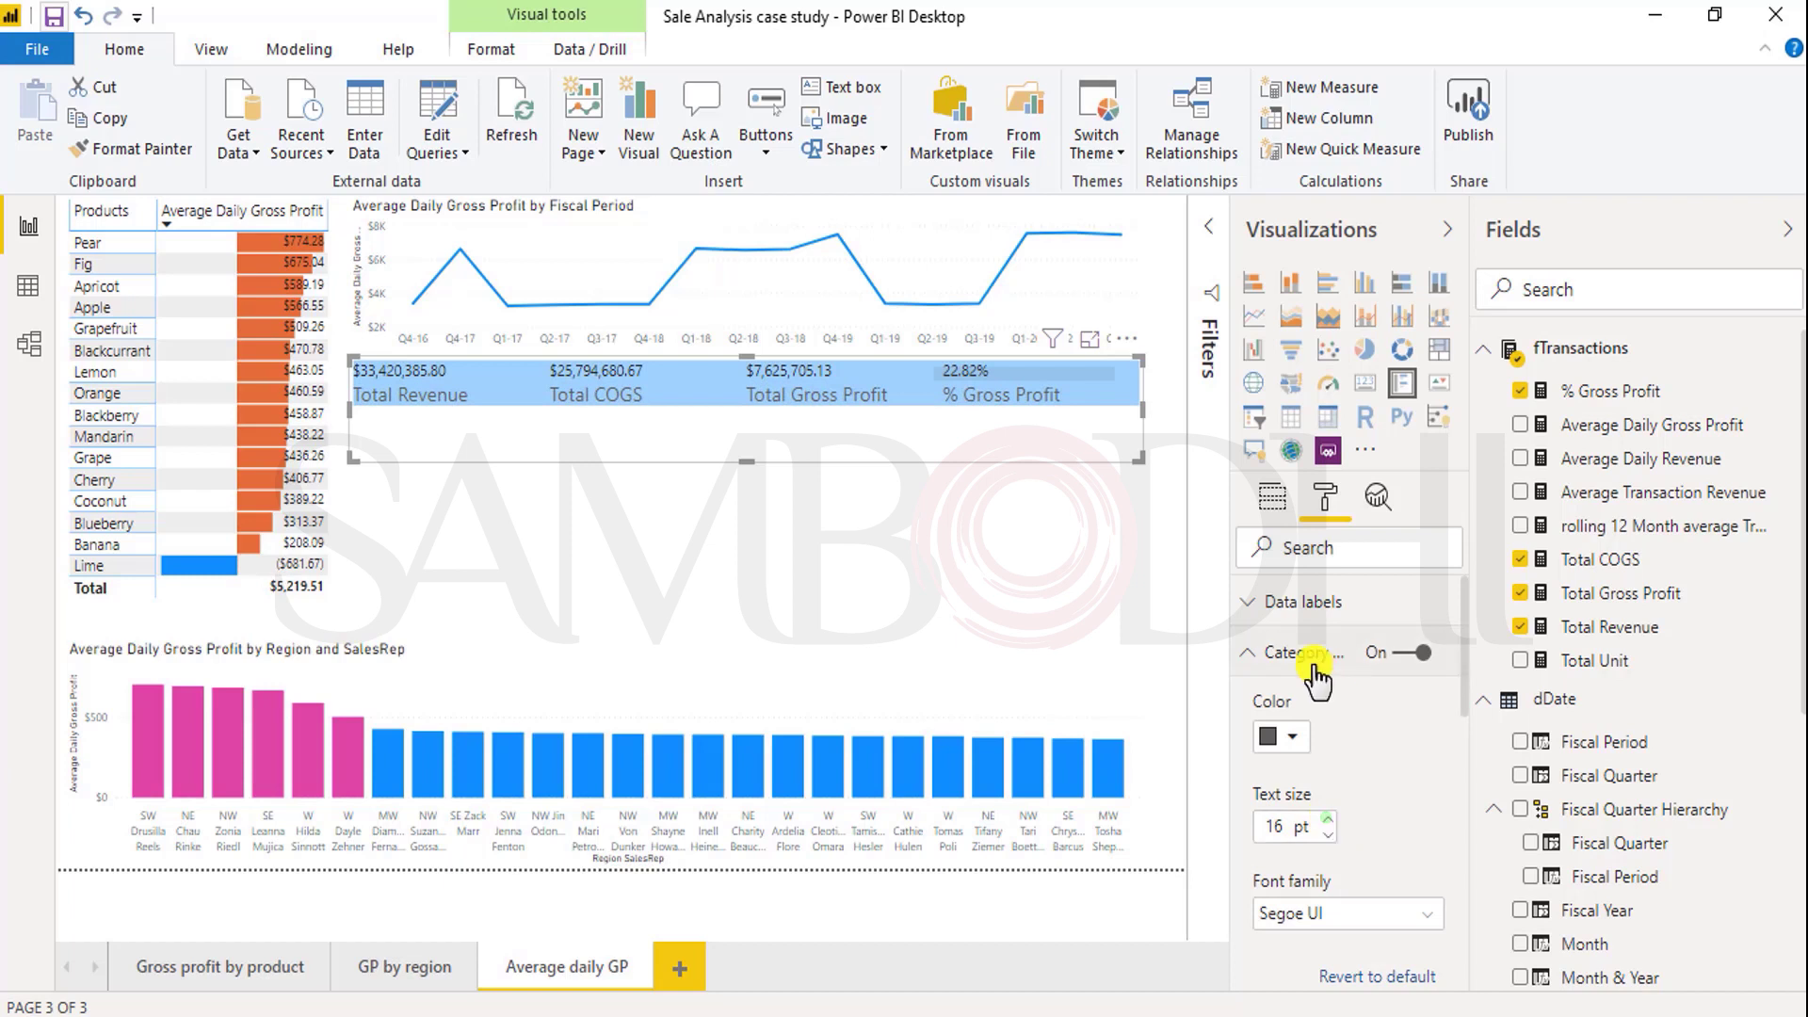
Step: Set the multi-row card's data labels to 18 pt, shrink the card's height to fit its content, and deselect it
{"action": "left_click", "coordinate": [1252, 602]}
{"action": "left_click", "coordinate": [1330, 769]}
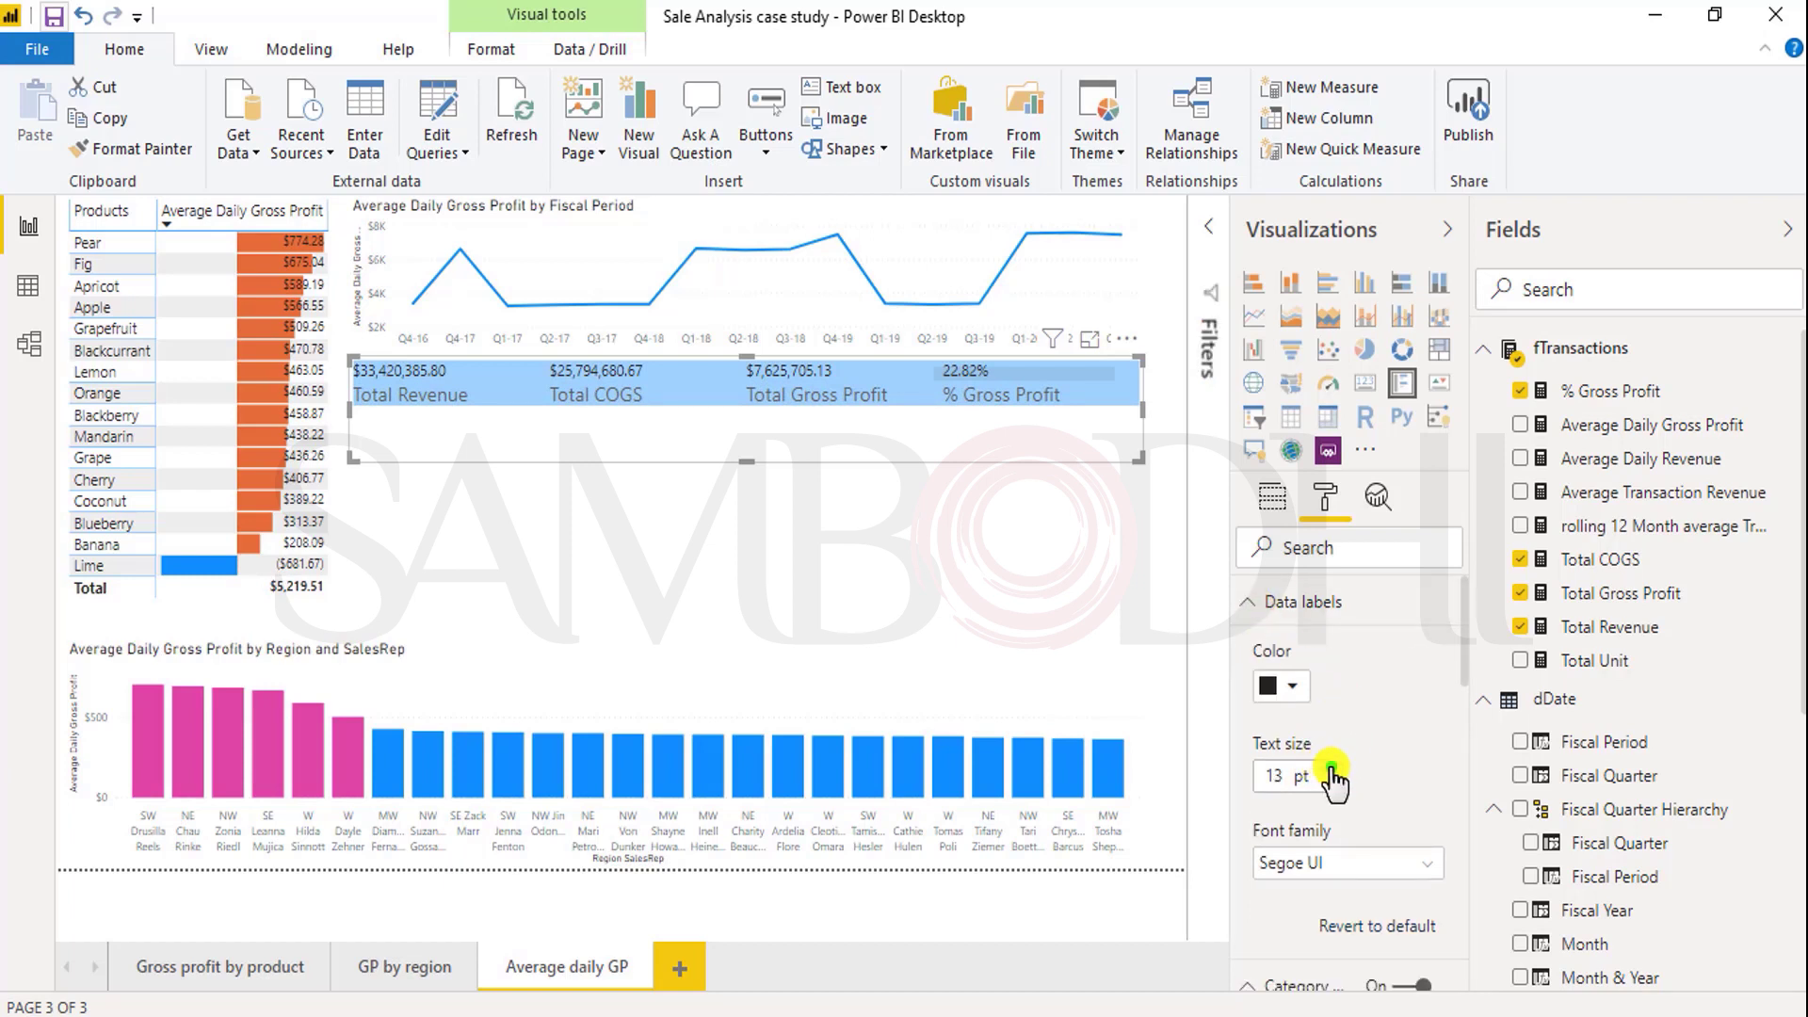
{"action": "left_click", "coordinate": [1329, 770]}
{"action": "left_click", "coordinate": [1330, 770]}
{"action": "left_click", "coordinate": [1330, 769]}
{"action": "left_click", "coordinate": [1330, 769]}
{"action": "left_click", "coordinate": [1330, 769]}
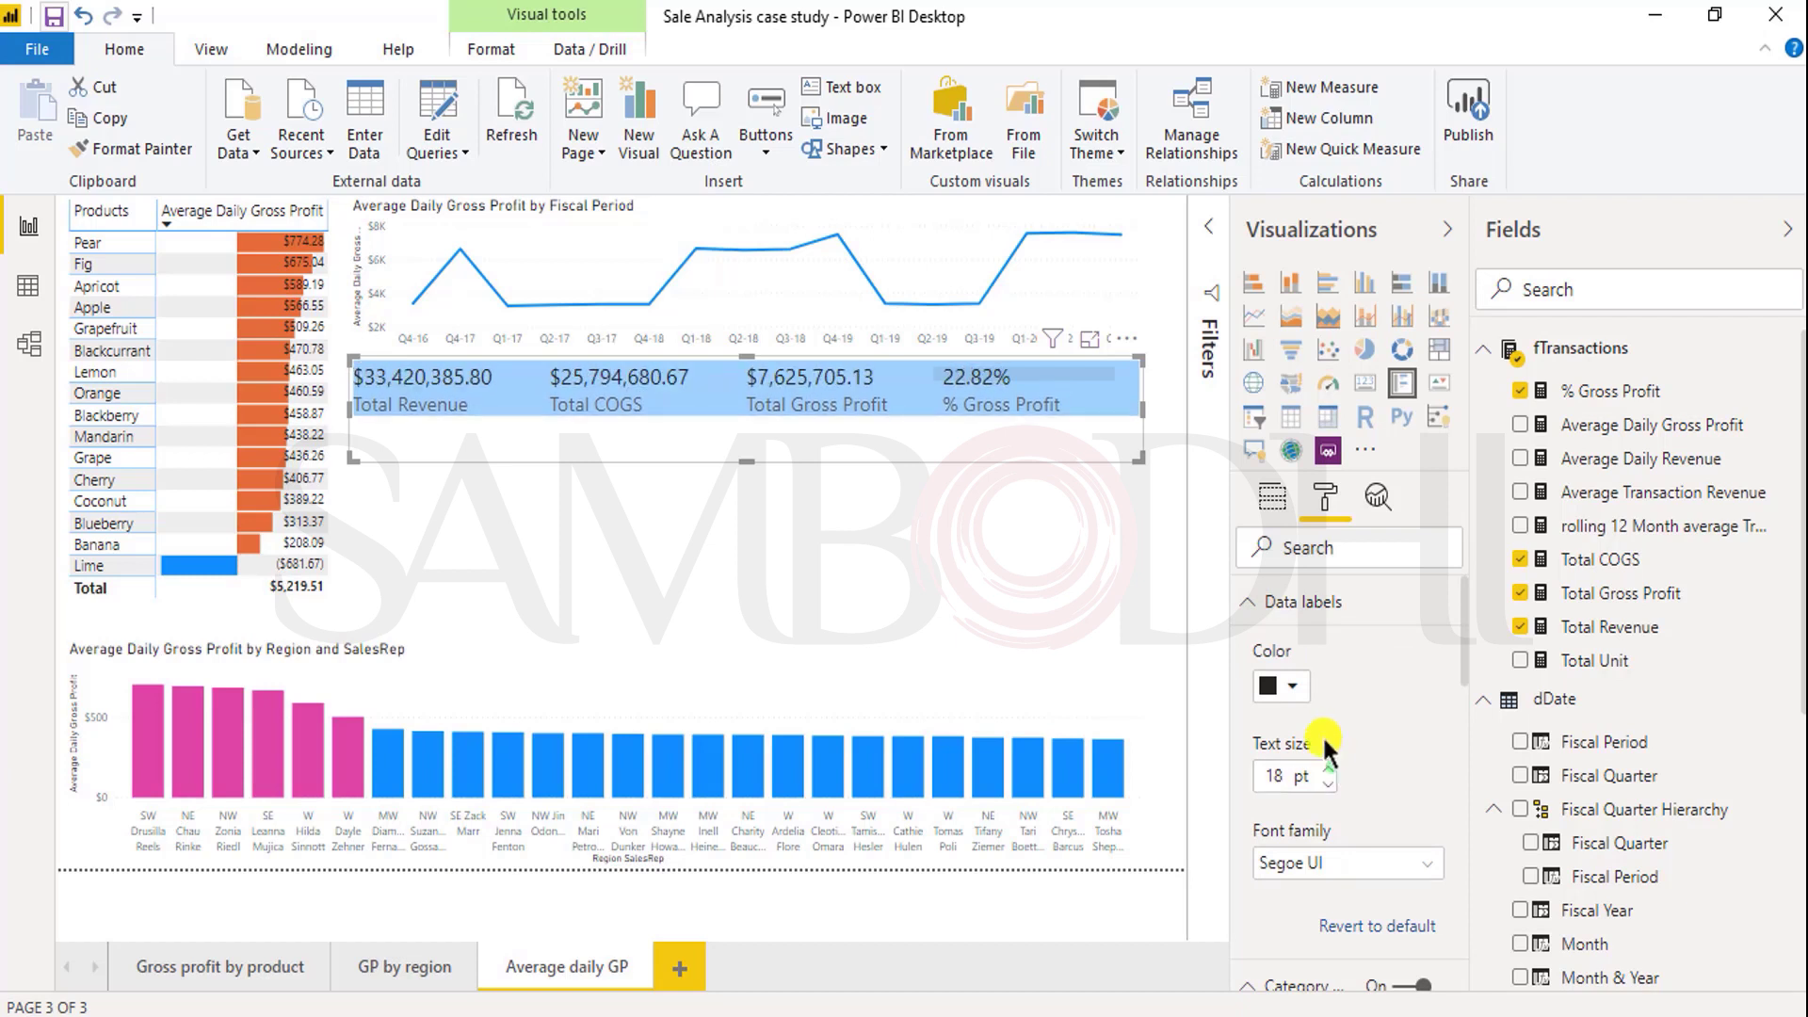
{"action": "left_click_drag", "start_coordinate": [746, 459], "coordinate": [747, 421]}
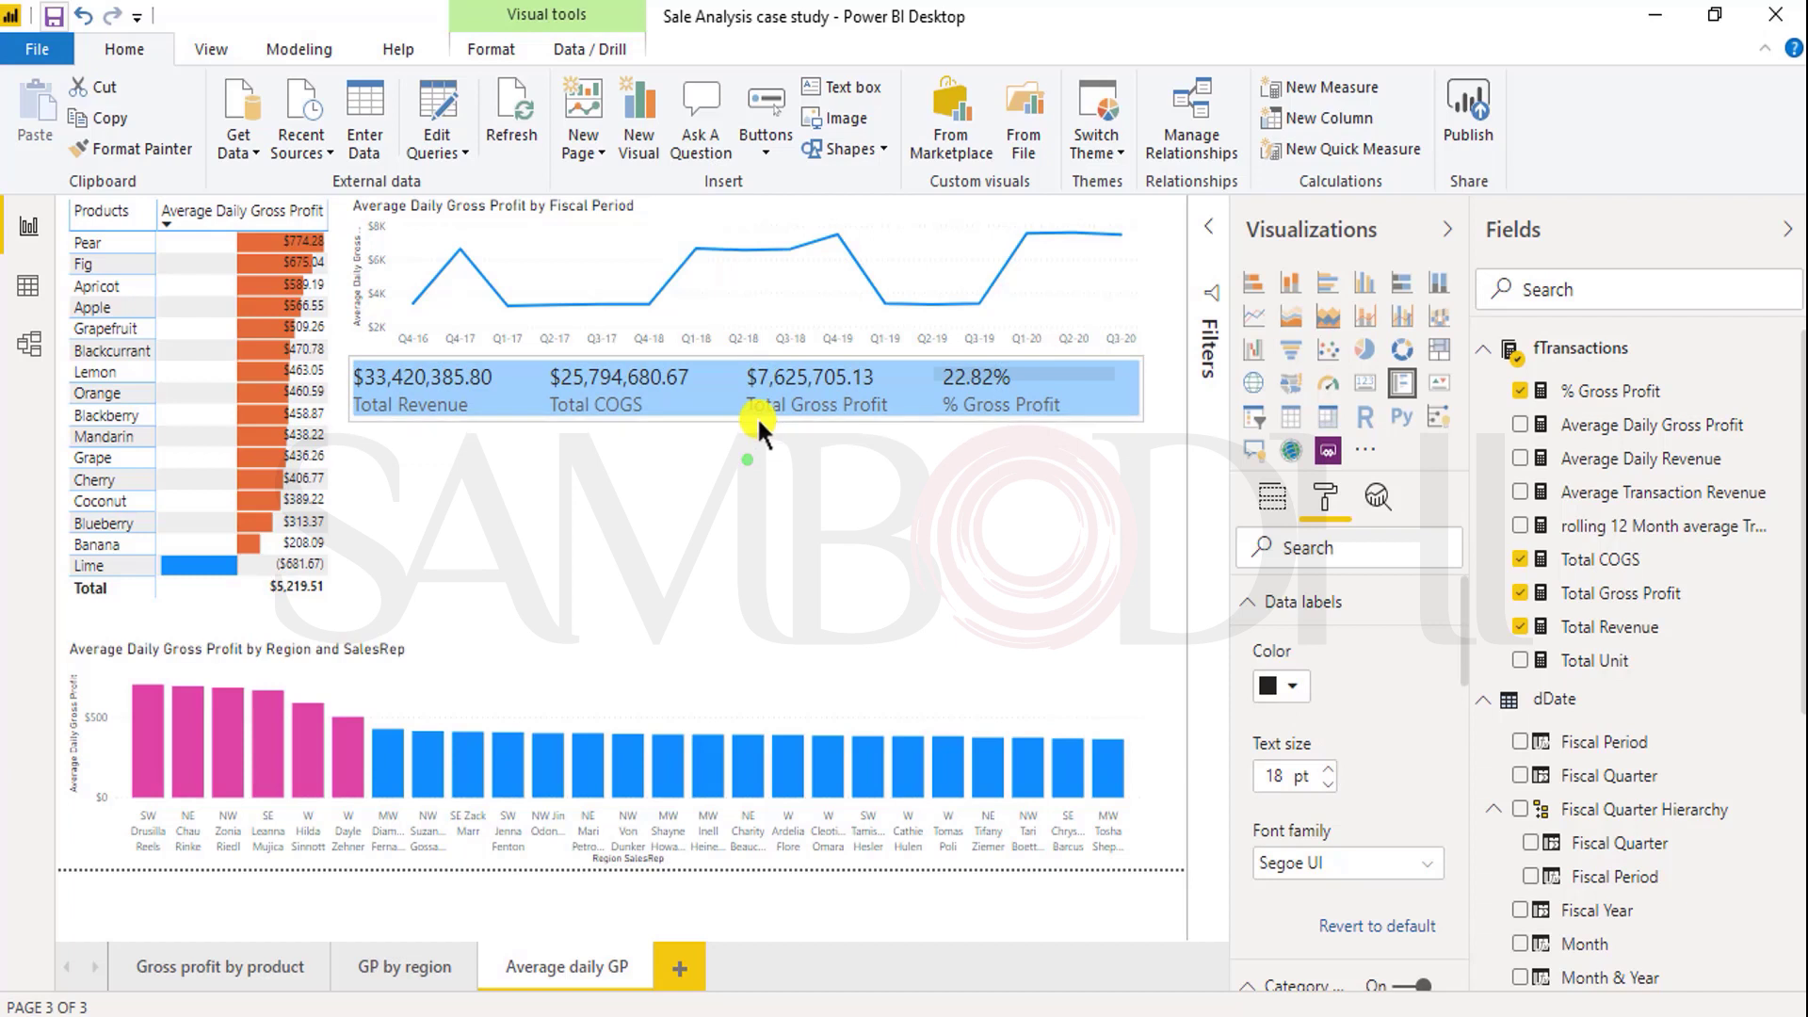
{"action": "left_click", "coordinate": [770, 452]}
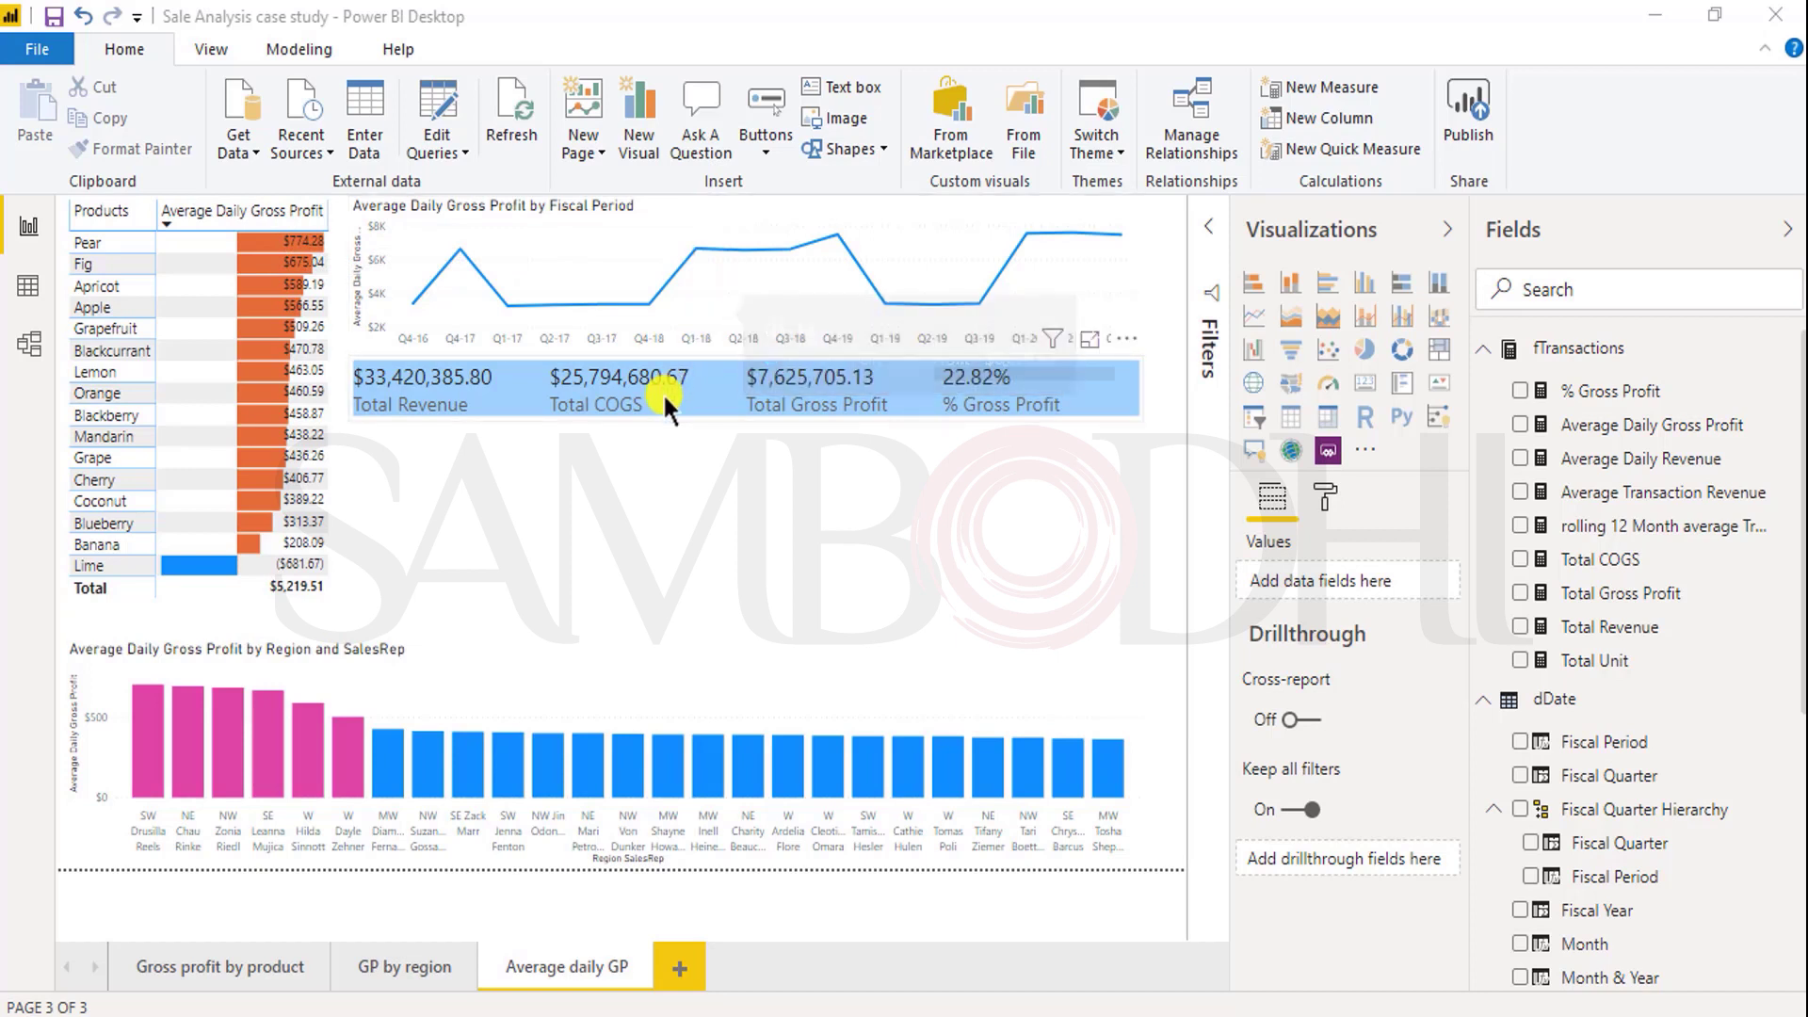
Step: Sort the products matrix alphabetically by Products and turn on Edit interactions for it
{"action": "left_click", "coordinate": [104, 217]}
{"action": "left_click", "coordinate": [104, 217]}
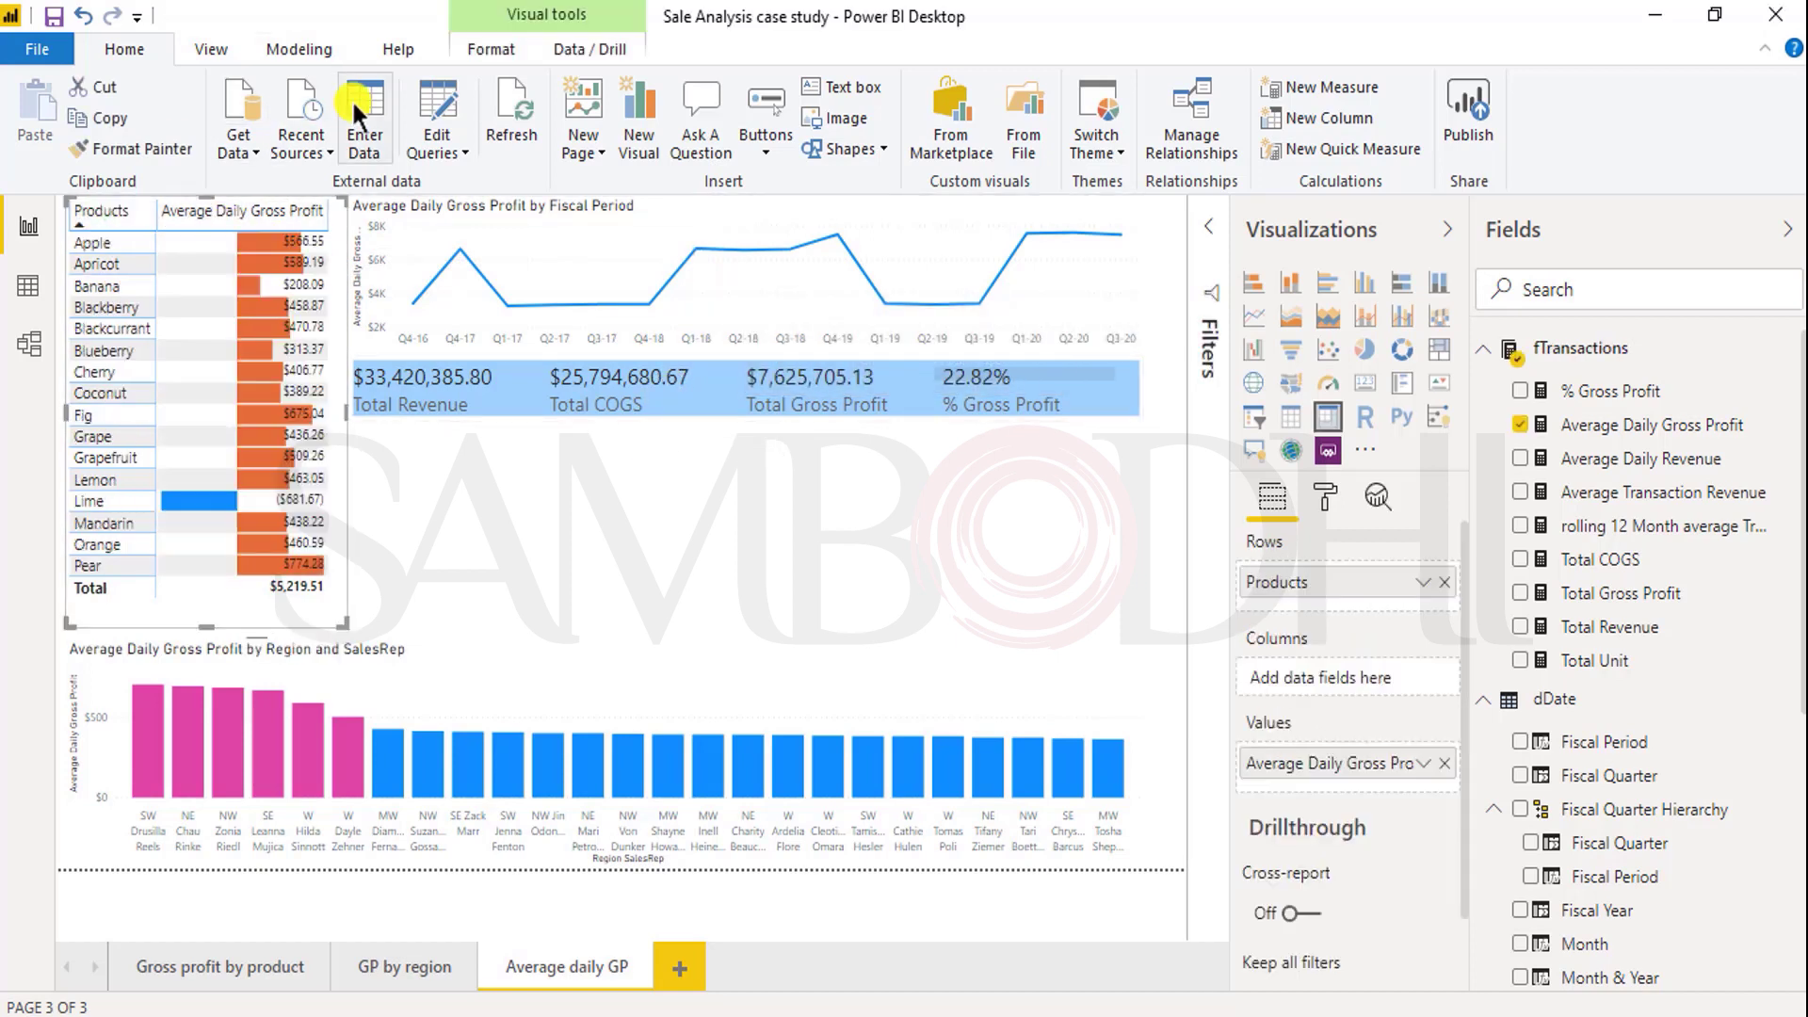
{"action": "left_click", "coordinate": [485, 48]}
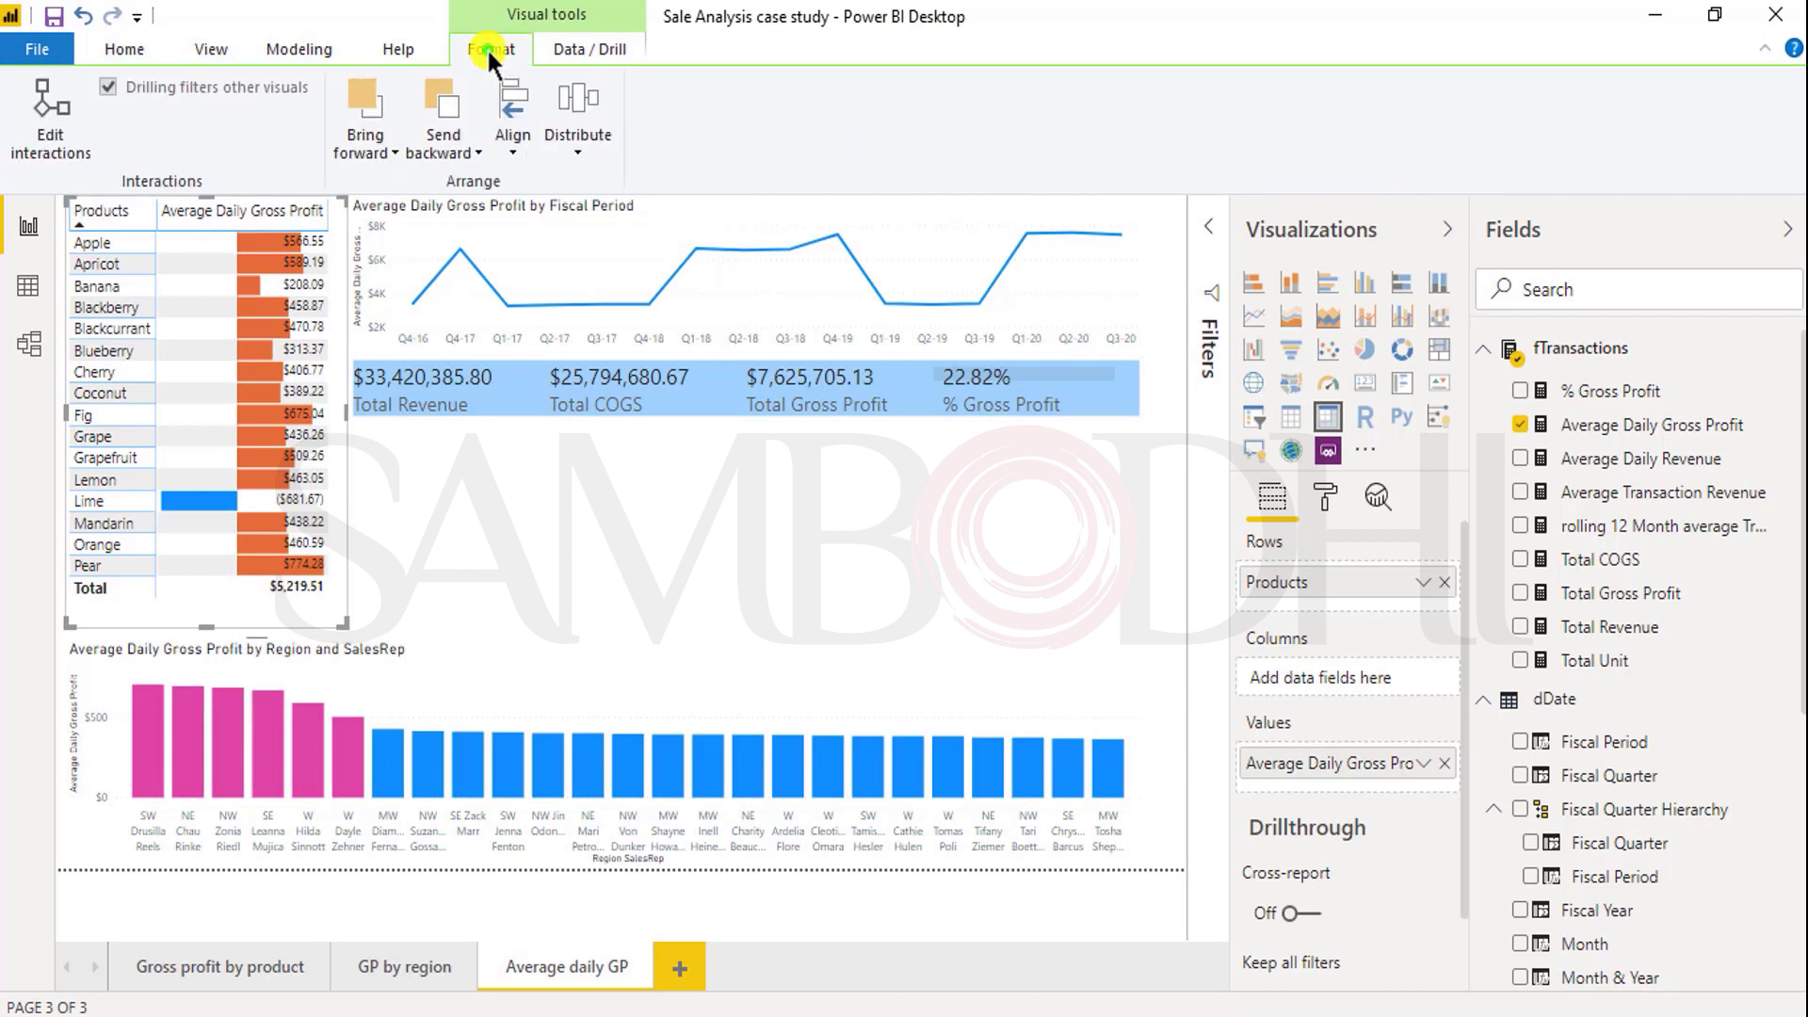
{"action": "left_click", "coordinate": [48, 117]}
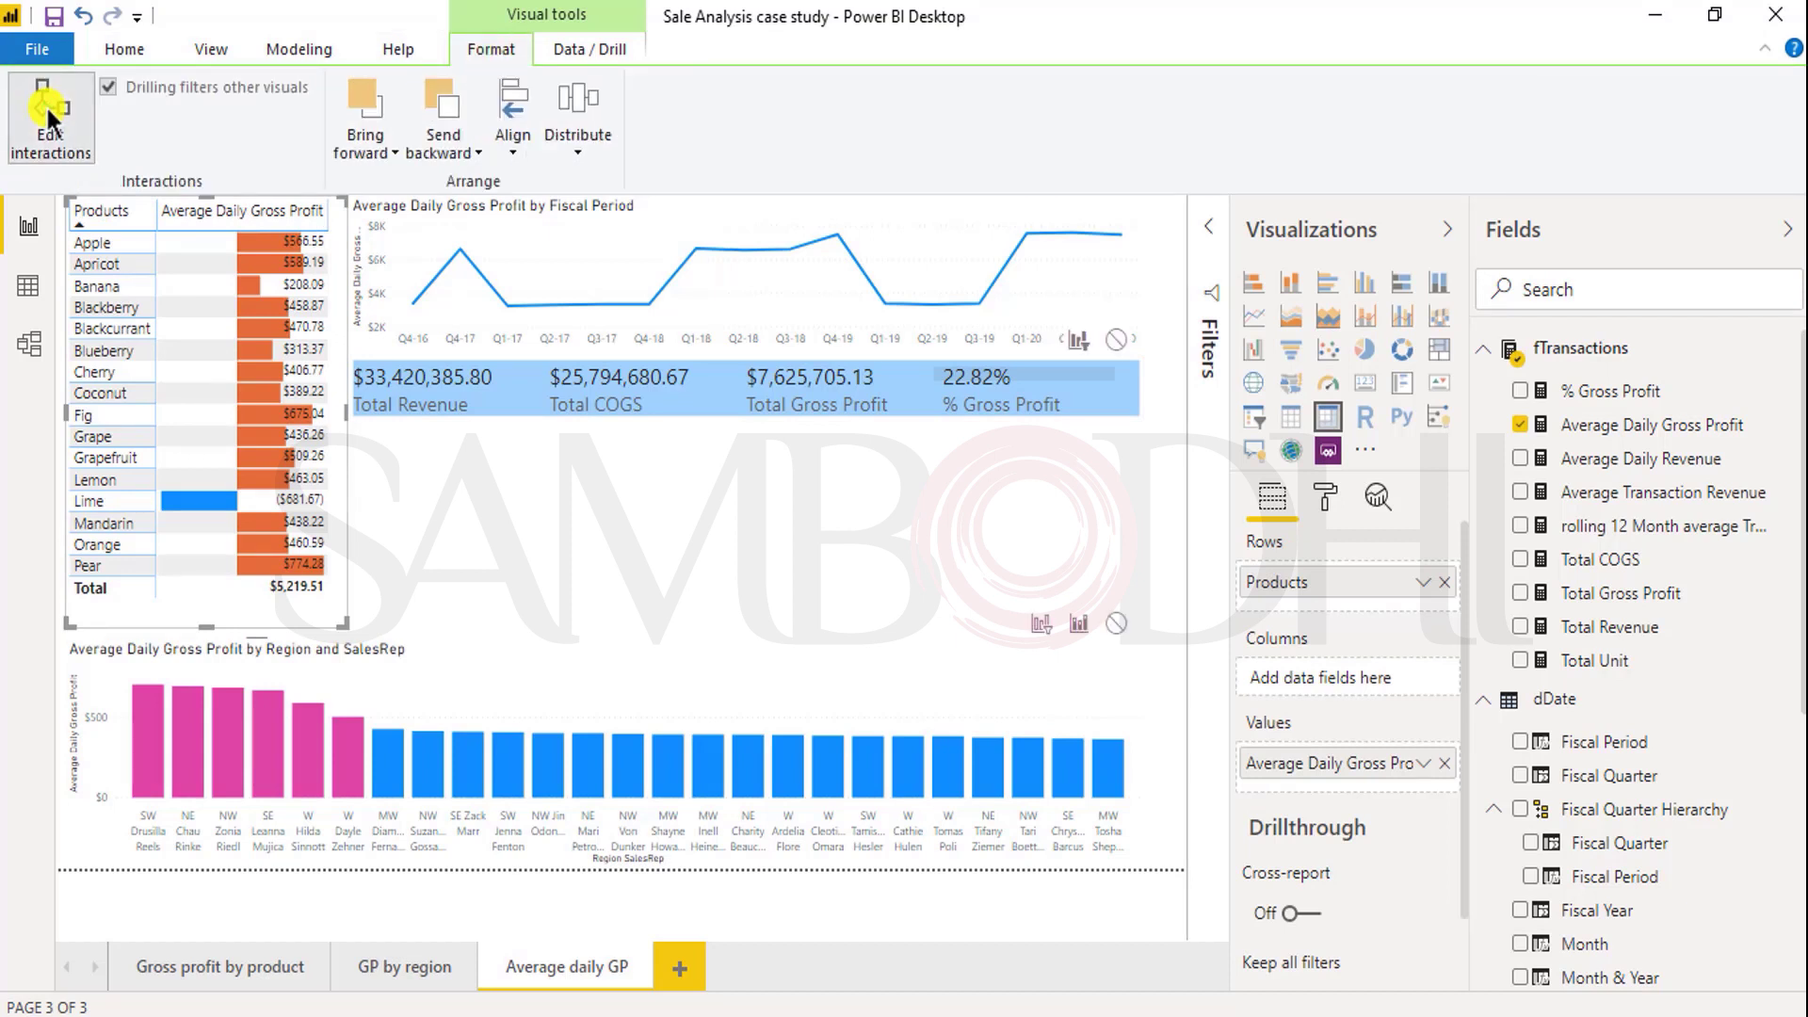